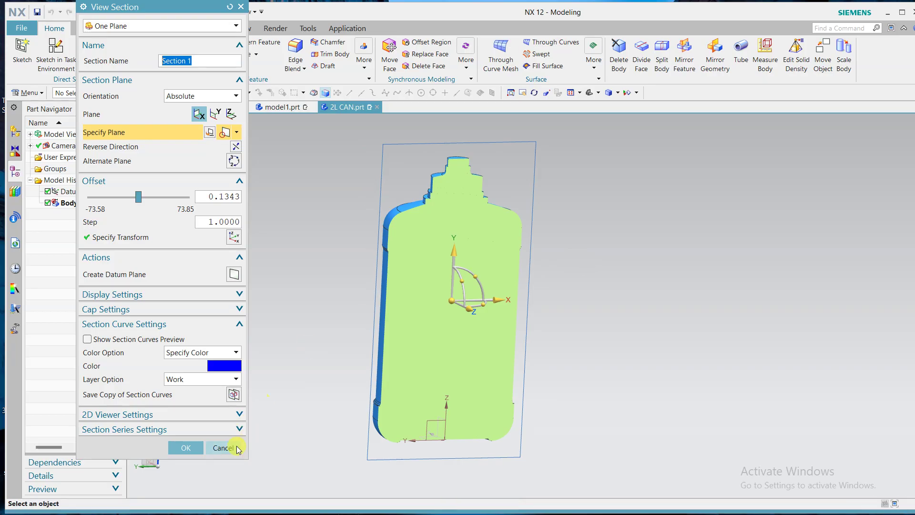
Close the section view settings and start a sketch on the flat top face of the bottle's neck
{"action": "left_click", "coordinate": [224, 448]}
{"action": "mouse_move", "coordinate": [607, 257]}
{"action": "middle_mouse_down"}
{"action": "mouse_move", "coordinate": [514, 267]}
{"action": "mouse_move", "coordinate": [614, 231]}
{"action": "mouse_move", "coordinate": [608, 260]}
{"action": "middle_mouse_up"}
{"action": "left_click", "coordinate": [67, 52]}
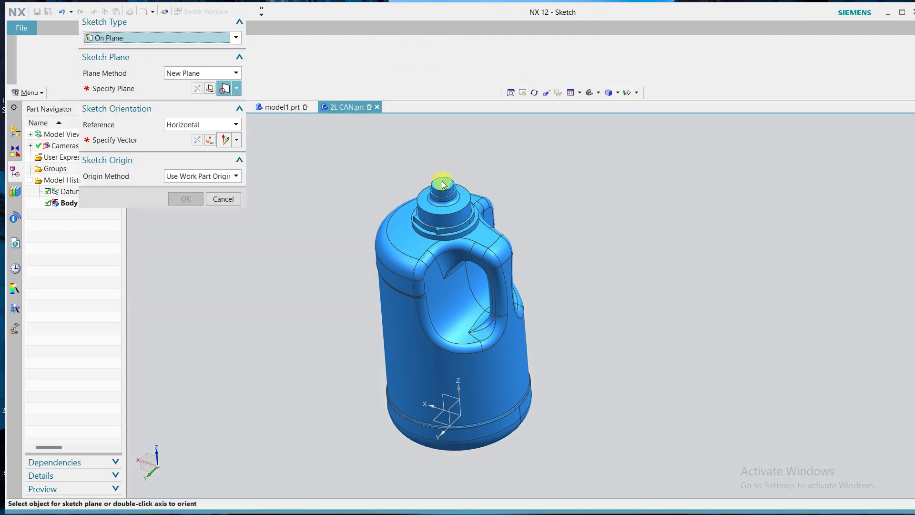
{"action": "left_click", "coordinate": [446, 188]}
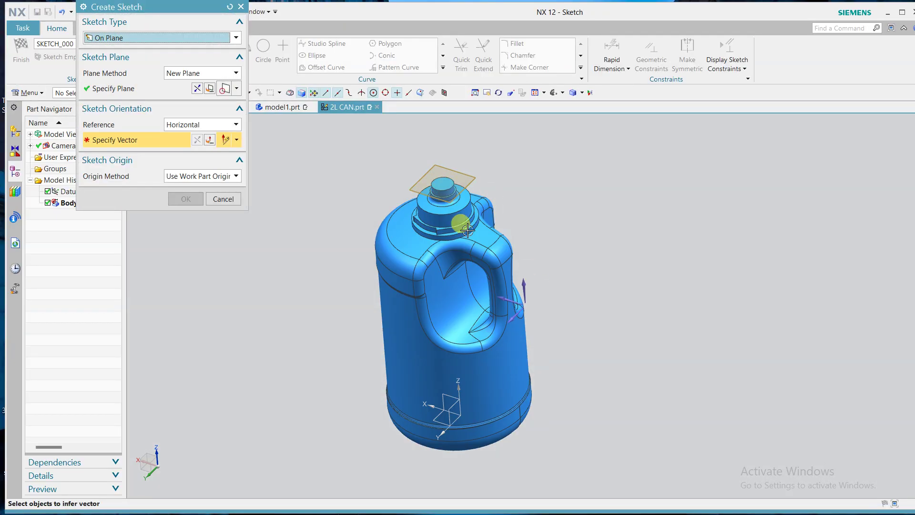
{"action": "middle_click", "coordinate": [611, 292]}
Sketch a rectangle centred on the sketch origin around the bottle, about 256 mm wide and 177 mm high
{"action": "left_click", "coordinate": [185, 56]}
{"action": "left_click", "coordinate": [189, 59]}
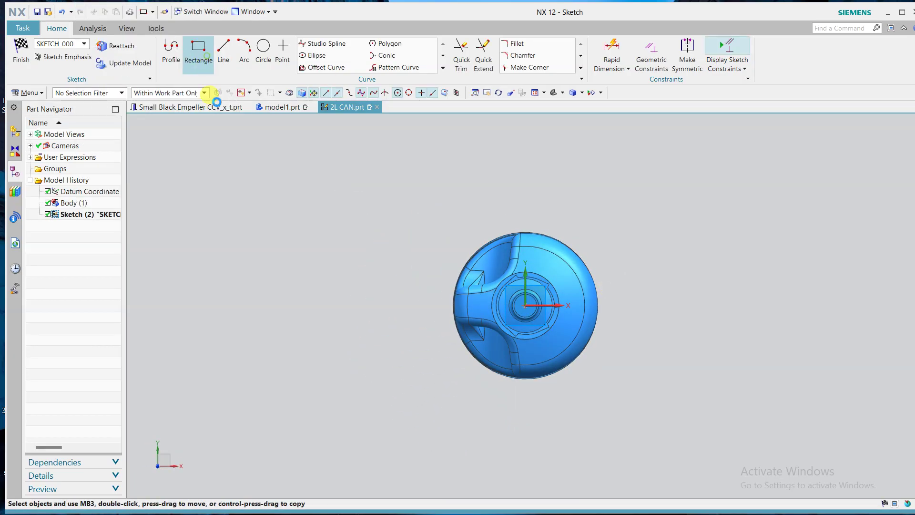
{"action": "left_click", "coordinate": [525, 303]}
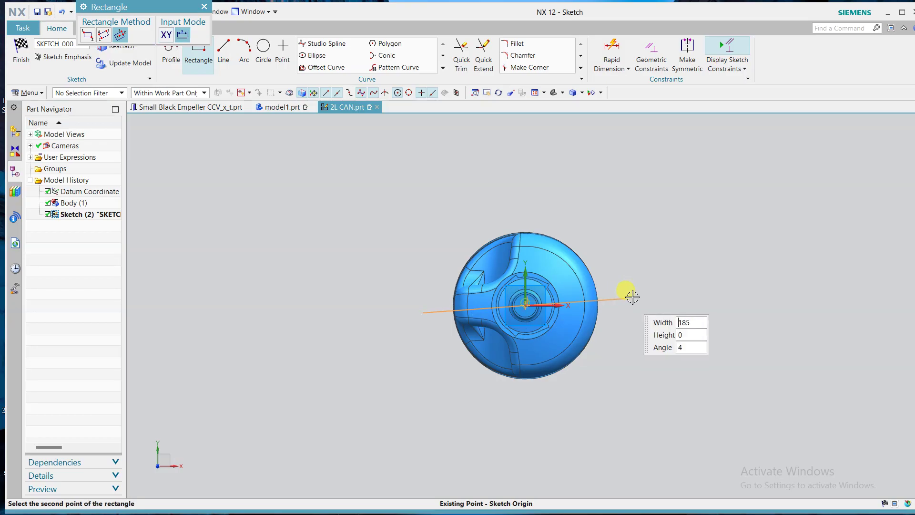
{"action": "left_click", "coordinate": [666, 207]}
{"action": "middle_click", "coordinate": [666, 167]}
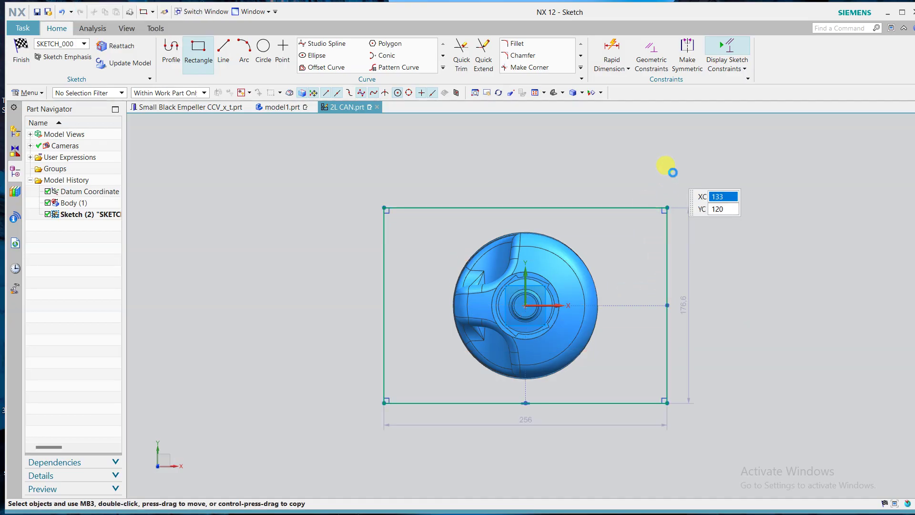
{"action": "scroll", "coordinate": [699, 191], "scroll_direction": "down", "scroll_amount": 2}
{"action": "scroll", "coordinate": [748, 258], "scroll_direction": "up", "scroll_amount": 2}
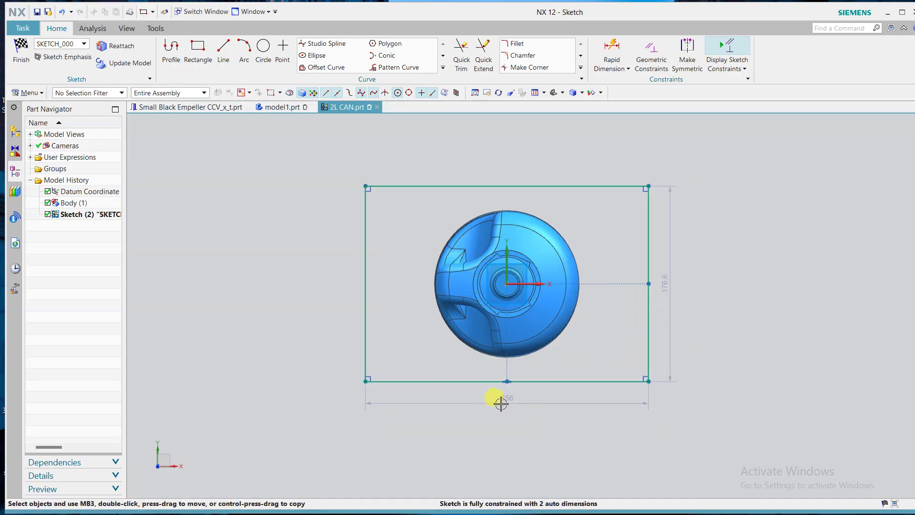
Set the rectangle's width to 205 mm and its height to 180 mm, and finish the sketch
{"action": "double_click", "coordinate": [300, 449]}
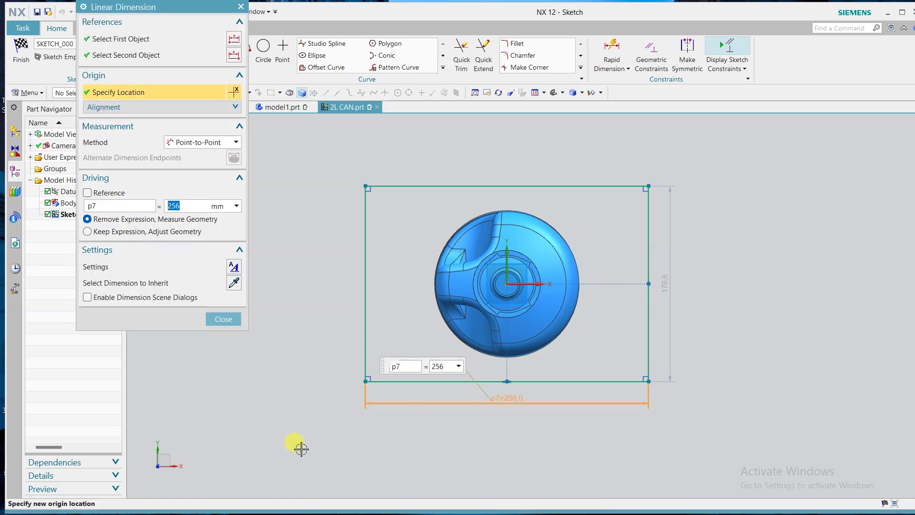
{"action": "type", "text": "205"}
{"action": "key", "text": "Return"}
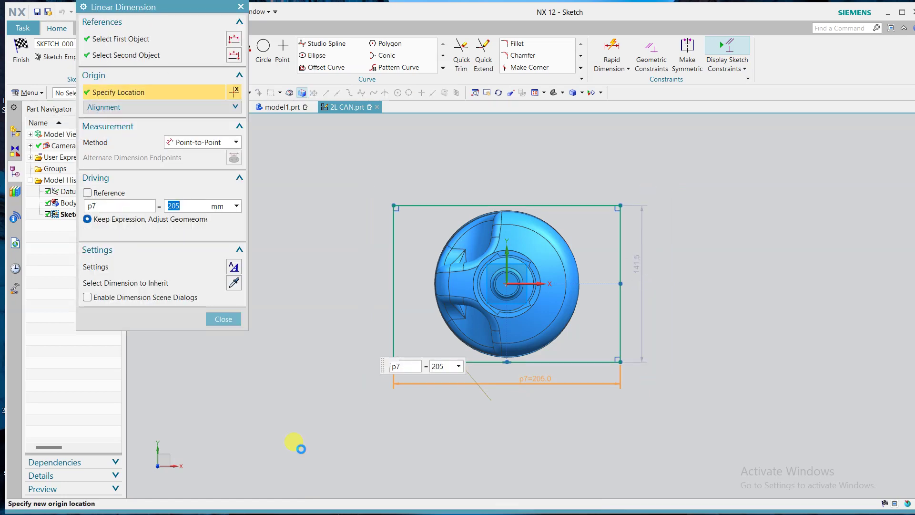
{"action": "left_click", "coordinate": [640, 264]}
{"action": "type", "text": "18"}
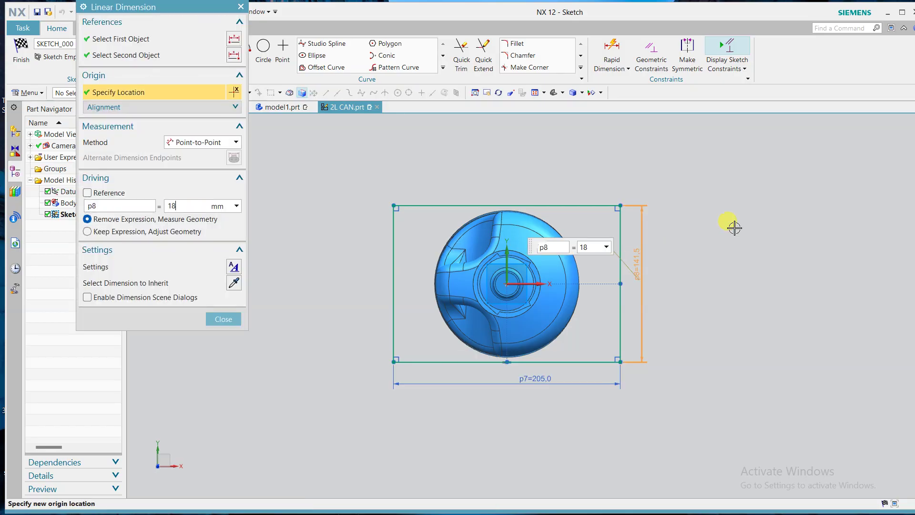
{"action": "type", "text": "0"}
{"action": "key", "text": "Return"}
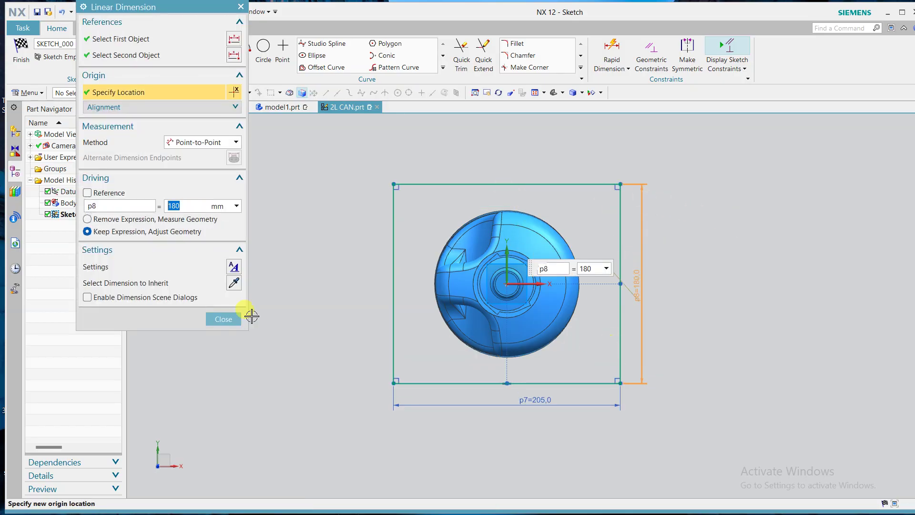
{"action": "left_click", "coordinate": [211, 324]}
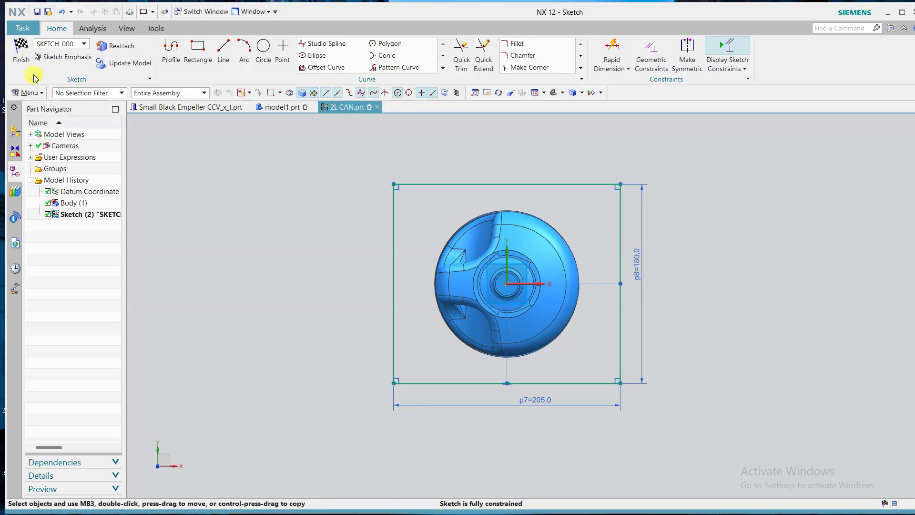
{"action": "left_click", "coordinate": [21, 54]}
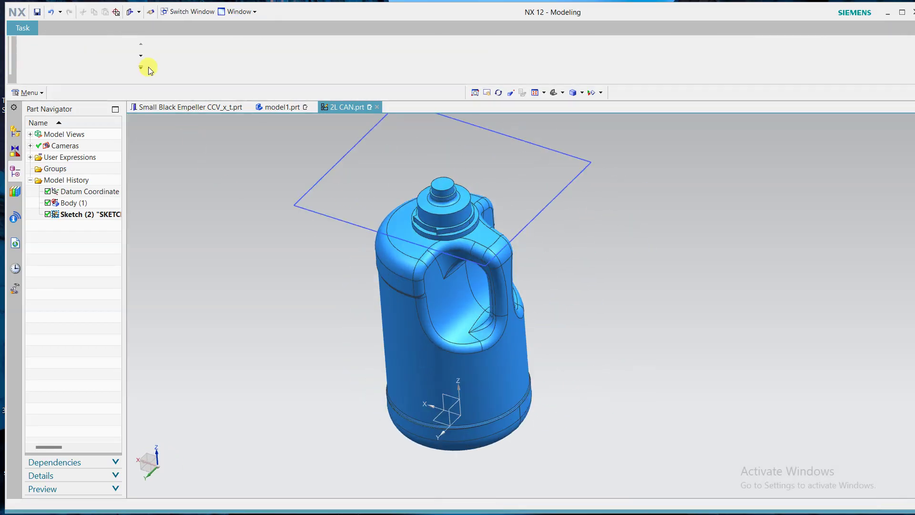
Extrude the rectangle 275 mm downward over the bottle as a separate solid block with Boolean set to None
{"action": "left_click", "coordinate": [192, 45]}
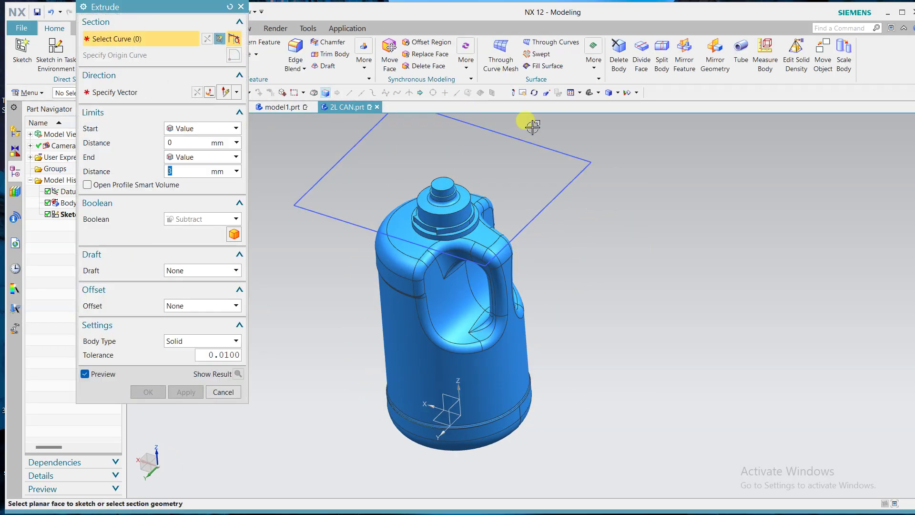
{"action": "left_click", "coordinate": [569, 172]}
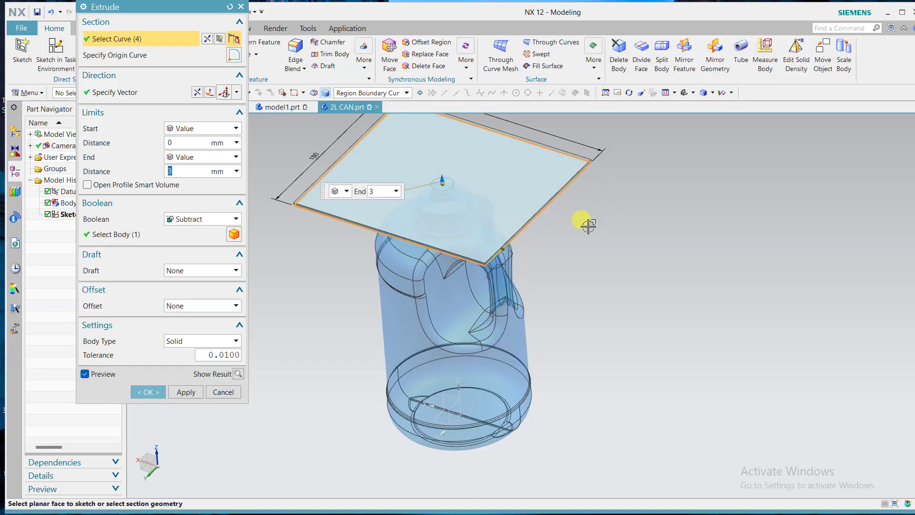
{"action": "left_click", "coordinate": [190, 170]}
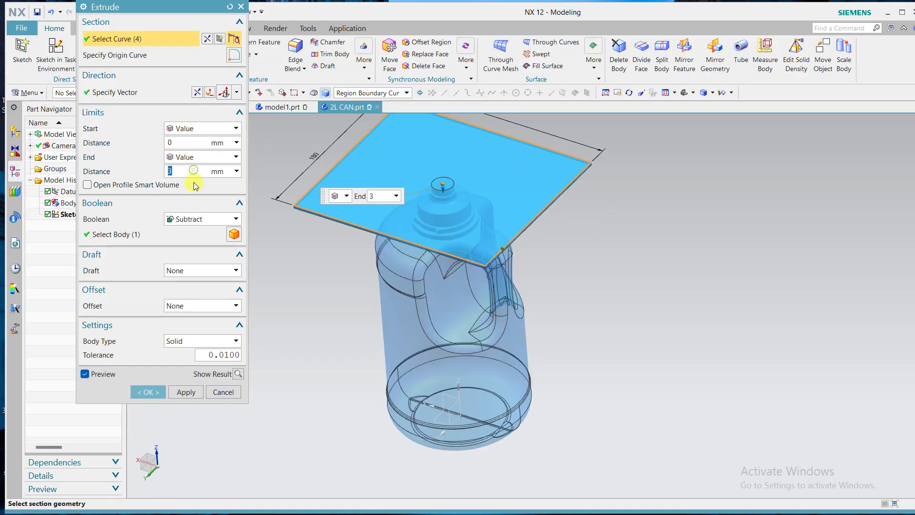
{"action": "left_click", "coordinate": [200, 219]}
{"action": "left_click", "coordinate": [183, 230]}
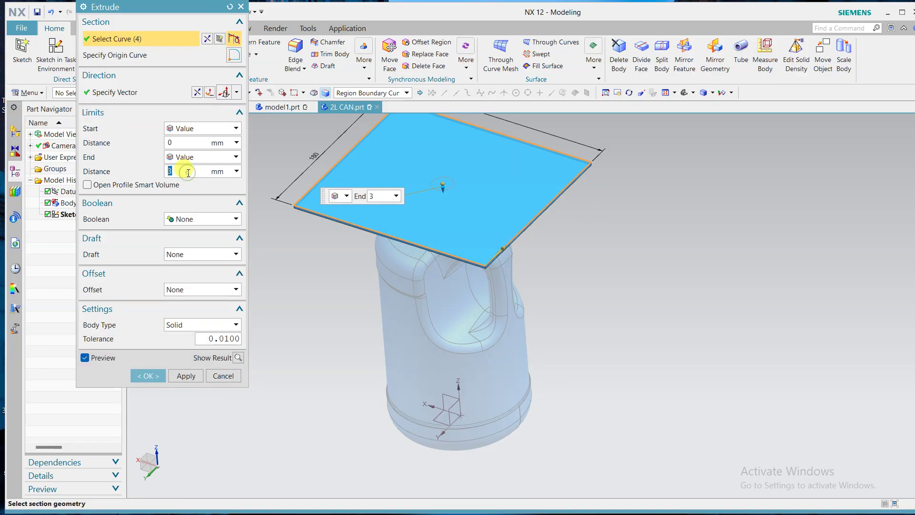
{"action": "type", "text": "275"}
{"action": "key", "text": "Return"}
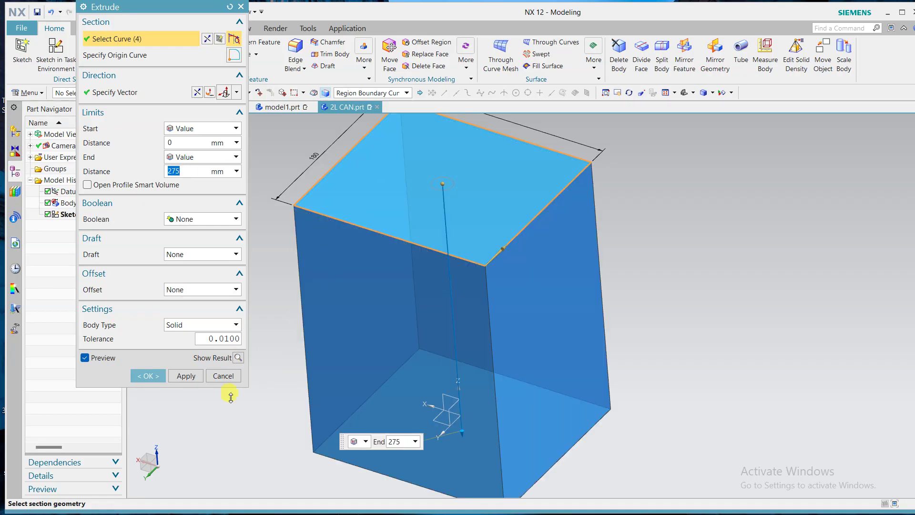
{"action": "left_click", "coordinate": [154, 374]}
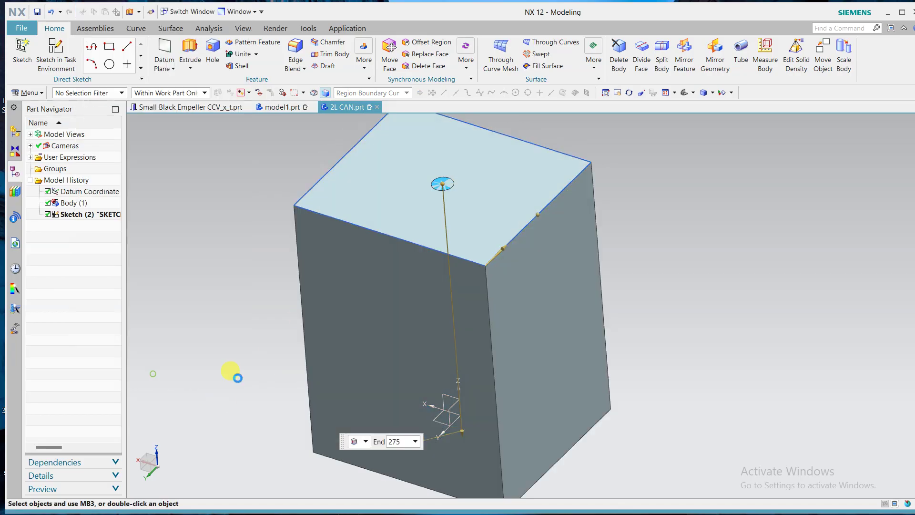
Set the extruded block's translucency to 70 in its object display settings
{"action": "left_click", "coordinate": [534, 259]}
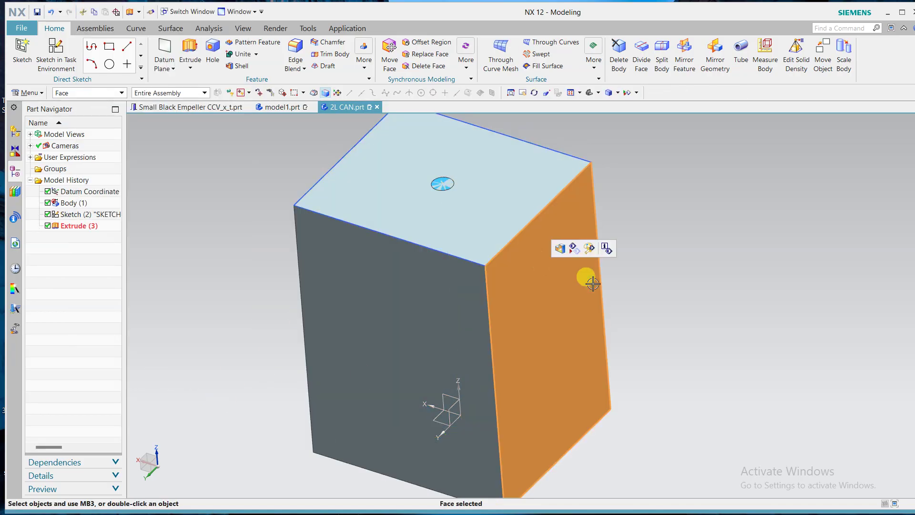
{"action": "left_click", "coordinate": [104, 92]}
{"action": "left_click", "coordinate": [81, 100]}
{"action": "left_click", "coordinate": [324, 263]}
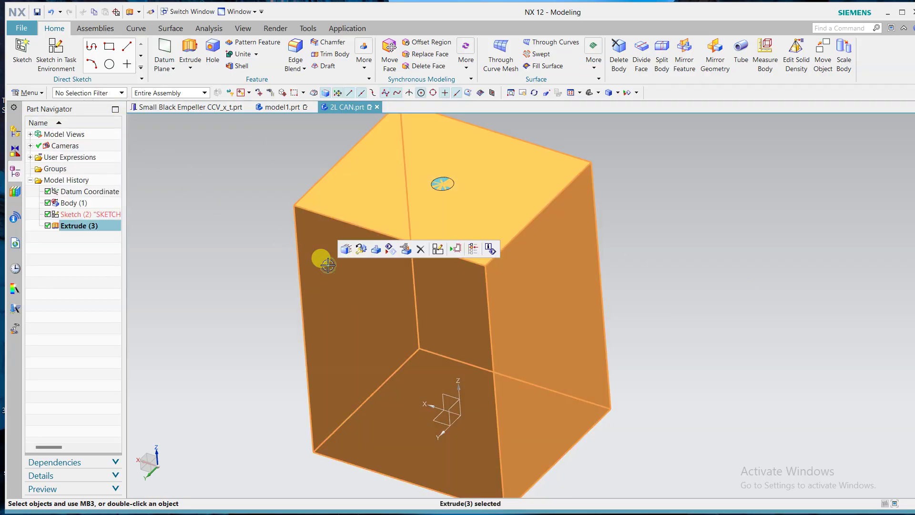
{"action": "key", "text": "ctrl+j"}
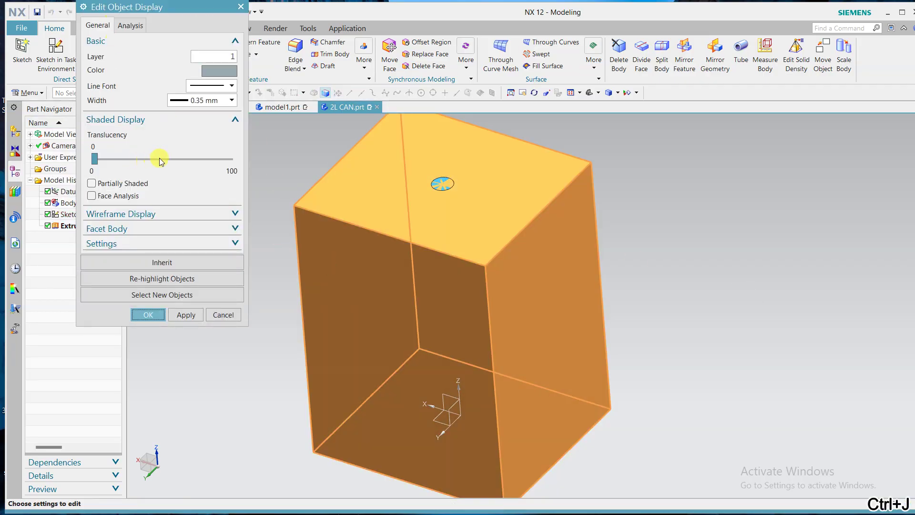
{"action": "left_click_drag", "start_coordinate": [159, 158], "coordinate": [189, 159]}
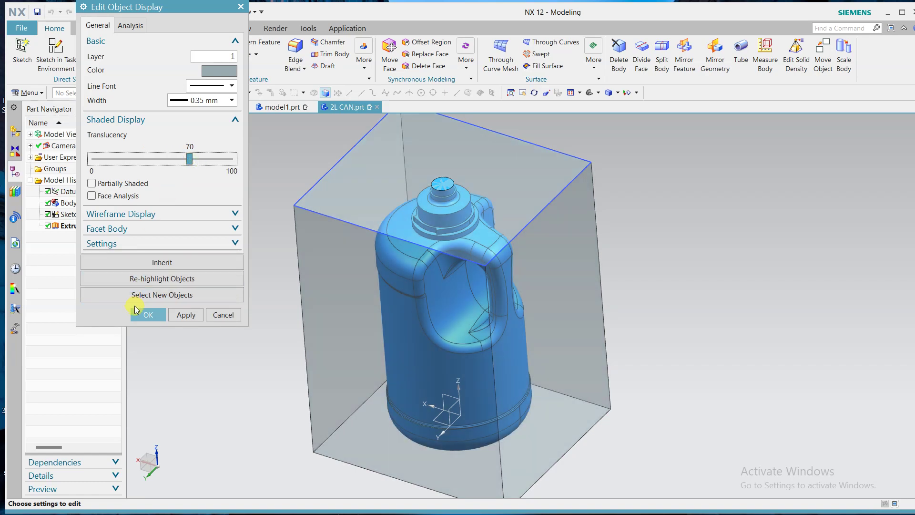
{"action": "left_click", "coordinate": [135, 309]}
Subtract the bottle body from the translucent block with the Keep Tool option on
{"action": "middle_click_drag", "start_coordinate": [288, 243], "coordinate": [261, 286]}
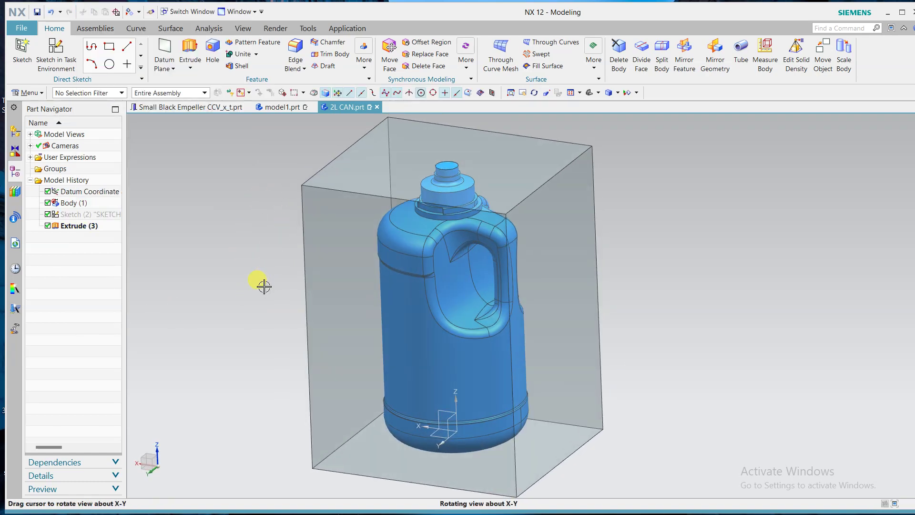
{"action": "left_click", "coordinate": [261, 57]}
{"action": "left_click", "coordinate": [262, 76]}
{"action": "left_click", "coordinate": [361, 169]}
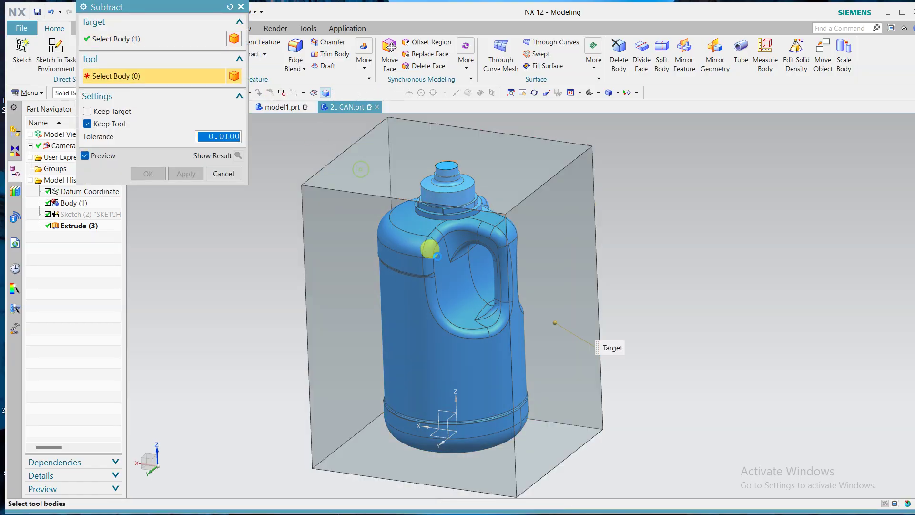
{"action": "left_click", "coordinate": [437, 256]}
{"action": "left_click", "coordinate": [186, 174]}
{"action": "left_click", "coordinate": [229, 173]}
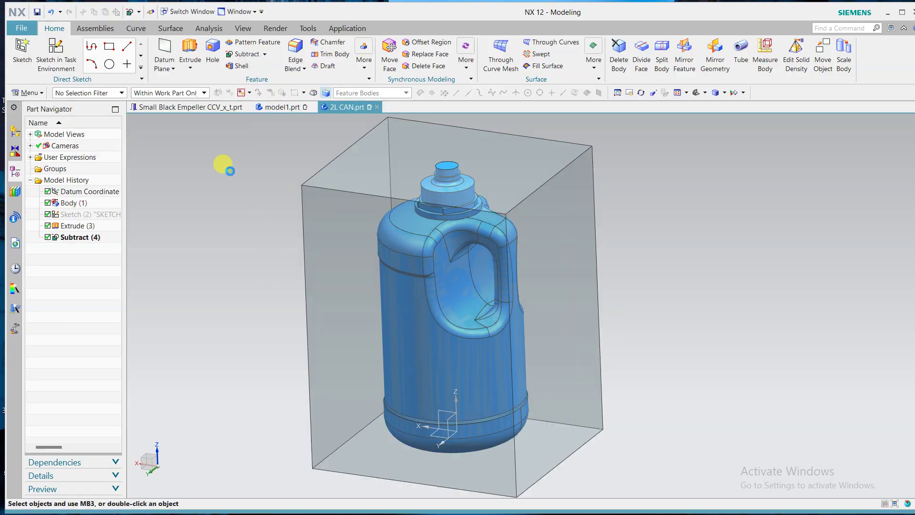
Split the block into two halves with the datum XZ plane, using the Face or Plane tool option
{"action": "left_click", "coordinate": [663, 63]}
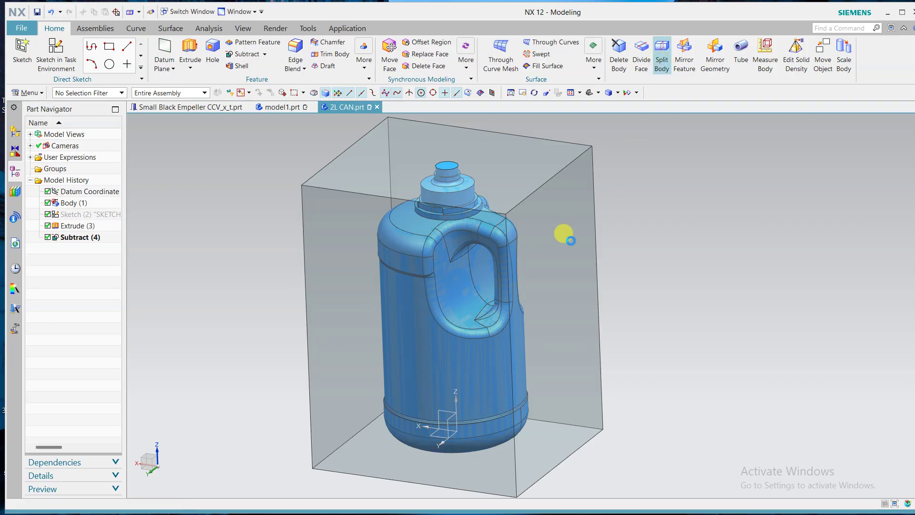
{"action": "left_click", "coordinate": [564, 252]}
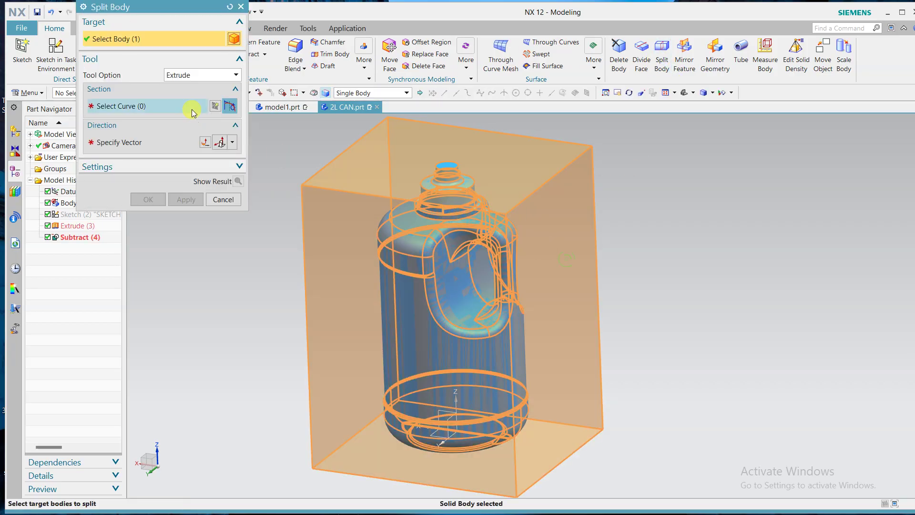
{"action": "left_click", "coordinate": [181, 76]}
{"action": "left_click", "coordinate": [183, 86]}
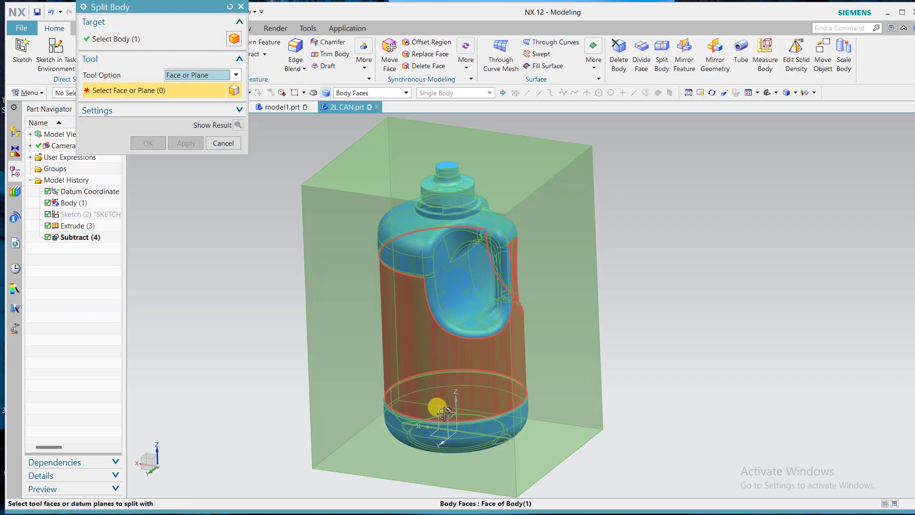
{"action": "left_click", "coordinate": [440, 432]}
{"action": "left_click", "coordinate": [181, 143]}
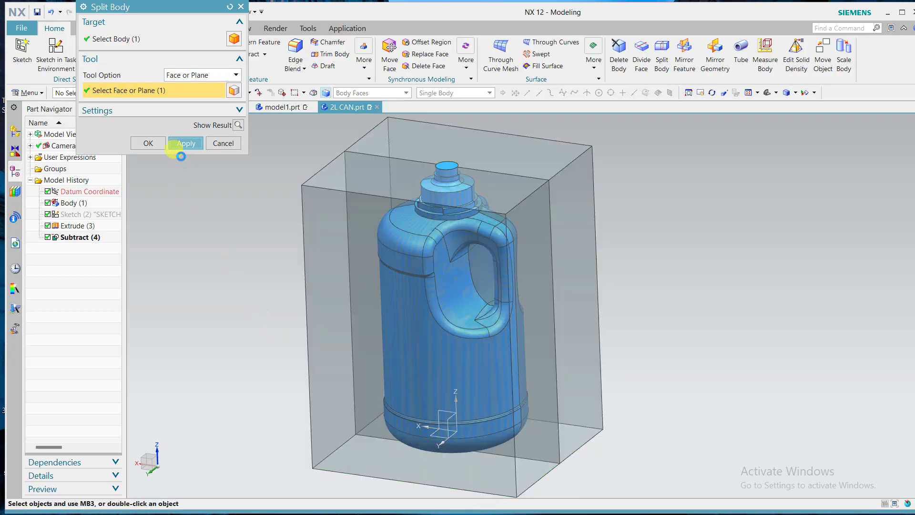
{"action": "left_click", "coordinate": [223, 143]}
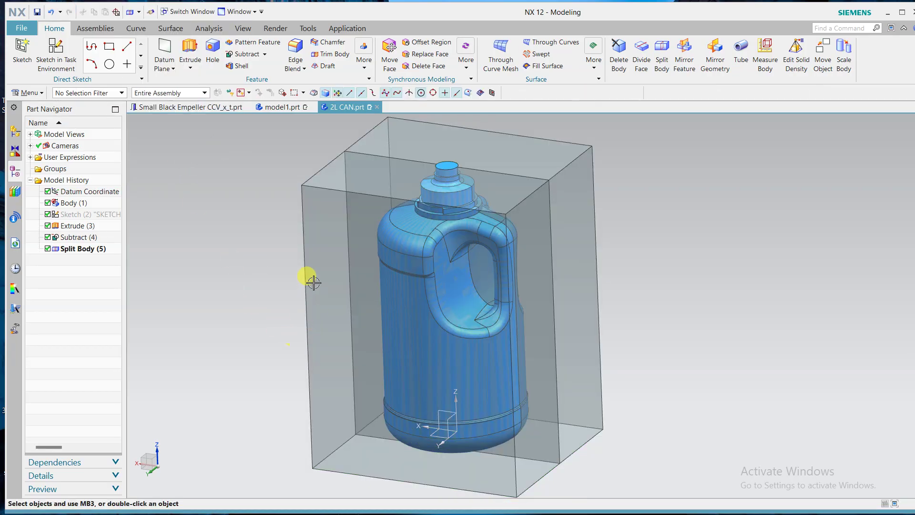
Limit the selection to solid bodies and hide the front half of the block and the bottle body
{"action": "left_click", "coordinate": [77, 95]}
{"action": "left_click", "coordinate": [84, 214]}
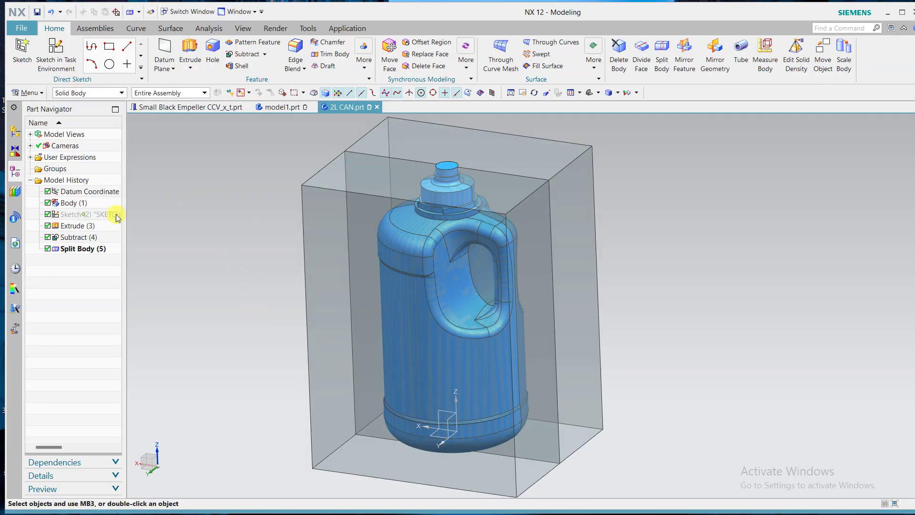
{"action": "left_click", "coordinate": [317, 263]}
{"action": "key", "text": "ctrl+b"}
{"action": "middle_click_drag", "start_coordinate": [284, 308], "coordinate": [319, 310]}
{"action": "left_click", "coordinate": [432, 297]}
{"action": "key", "text": "ctrl+b"}
Examine the bottle-shaped cavity in the remaining block half face-on and at close range near the neck
{"action": "middle_click_drag", "start_coordinate": [662, 302], "coordinate": [608, 293]}
{"action": "key", "text": "F8"}
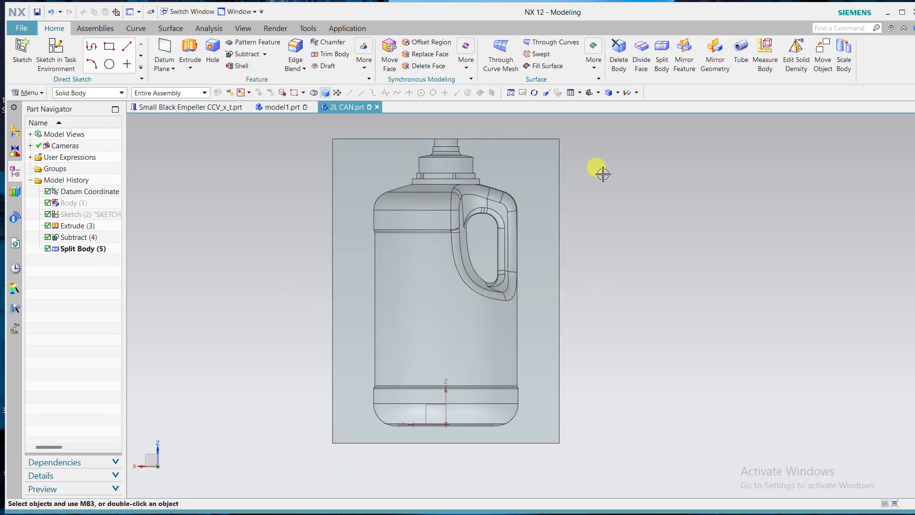
{"action": "scroll", "coordinate": [606, 162], "scroll_direction": "up", "scroll_amount": 1}
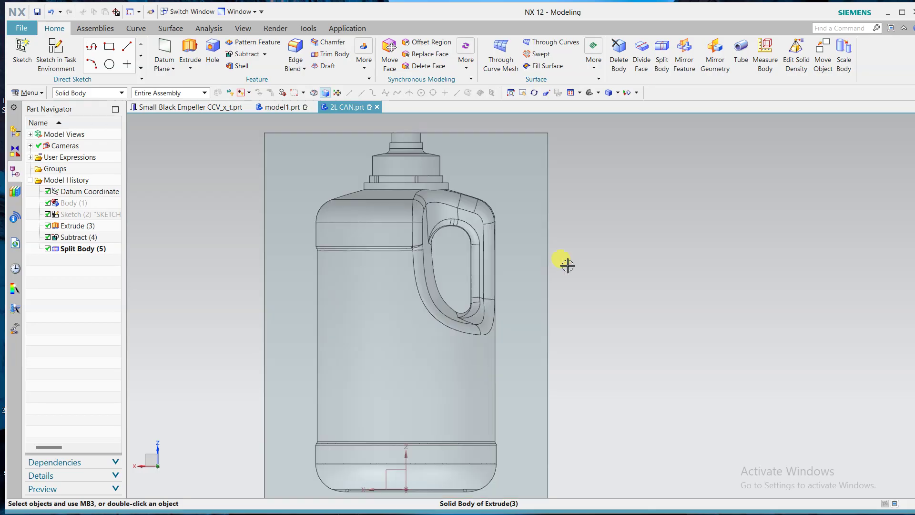
{"action": "scroll", "coordinate": [647, 283], "scroll_direction": "down", "scroll_amount": 1}
{"action": "middle_click_drag", "start_coordinate": [648, 284], "coordinate": [640, 227], "text": "shift"}
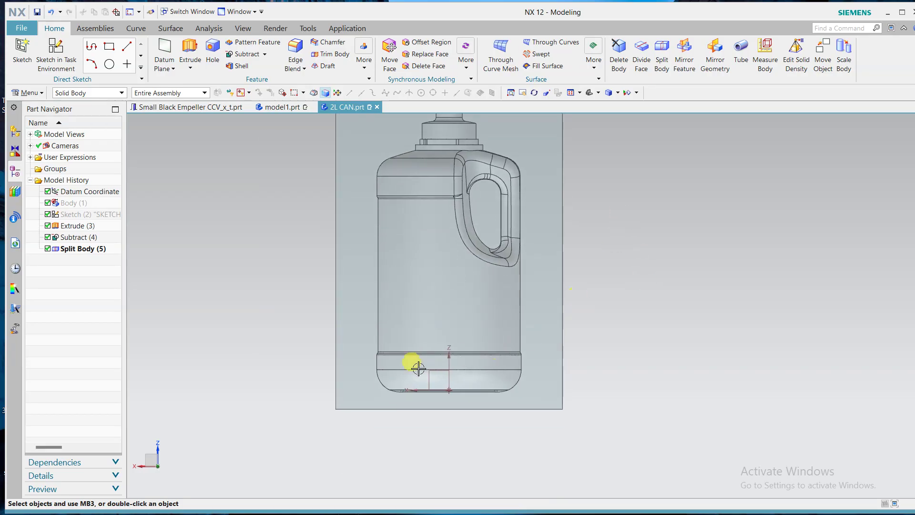
{"action": "middle_click_drag", "start_coordinate": [617, 417], "coordinate": [584, 348]}
{"action": "scroll", "coordinate": [548, 217], "scroll_direction": "up", "scroll_amount": 3}
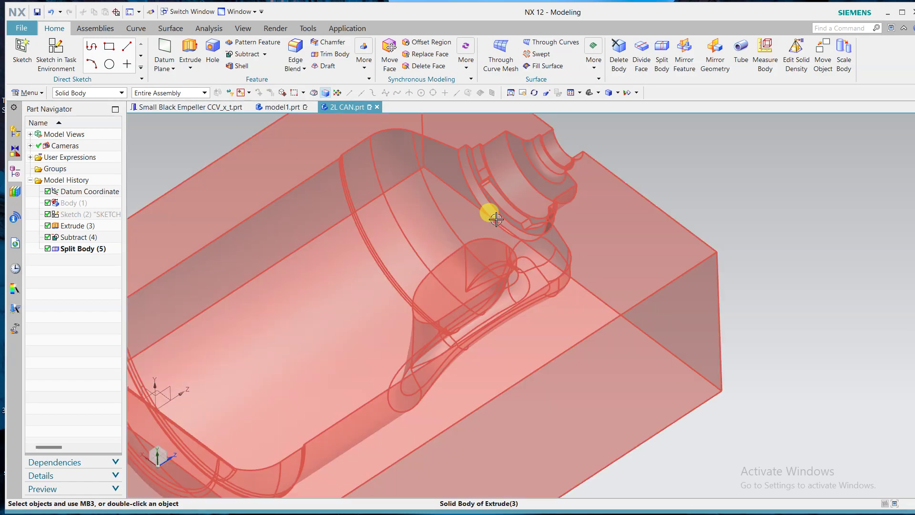
Create a sketch on the datum XZ plane with the reversed X-axis direction as its horizontal reference
{"action": "scroll", "coordinate": [504, 226], "scroll_direction": "down", "scroll_amount": 3}
{"action": "mouse_move", "coordinate": [441, 259]}
{"action": "middle_mouse_down"}
{"action": "mouse_move", "coordinate": [482, 302]}
{"action": "mouse_move", "coordinate": [447, 289]}
{"action": "mouse_move", "coordinate": [470, 260]}
{"action": "middle_mouse_up"}
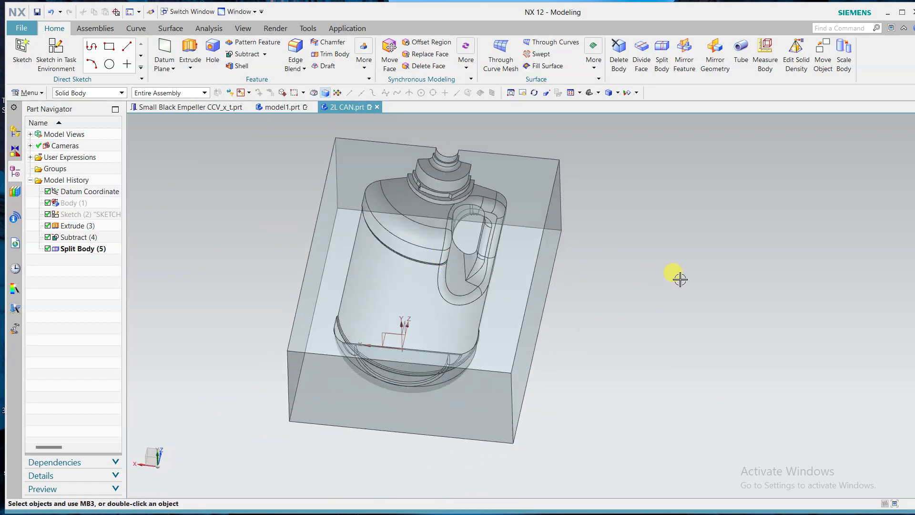
{"action": "left_click", "coordinate": [677, 280]}
{"action": "key", "text": "F8"}
{"action": "left_click", "coordinate": [75, 57]}
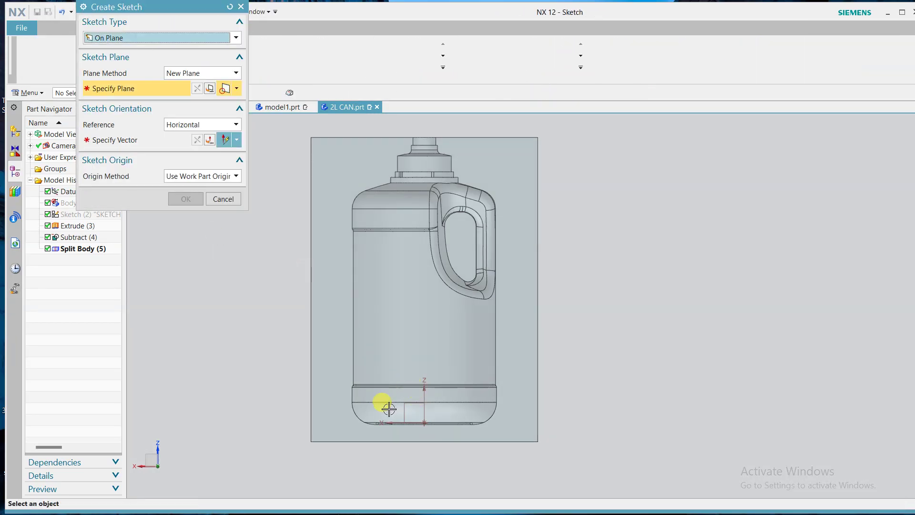
{"action": "left_click", "coordinate": [405, 408]}
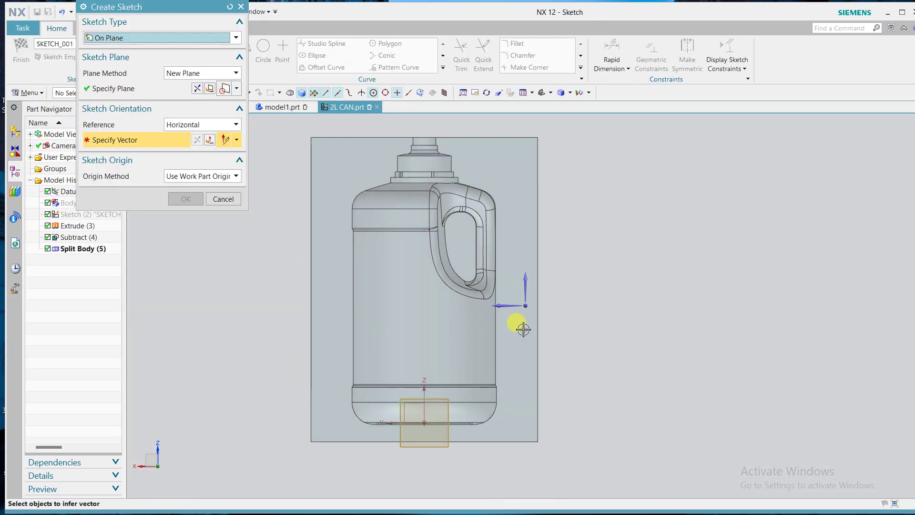
{"action": "left_click", "coordinate": [498, 304]}
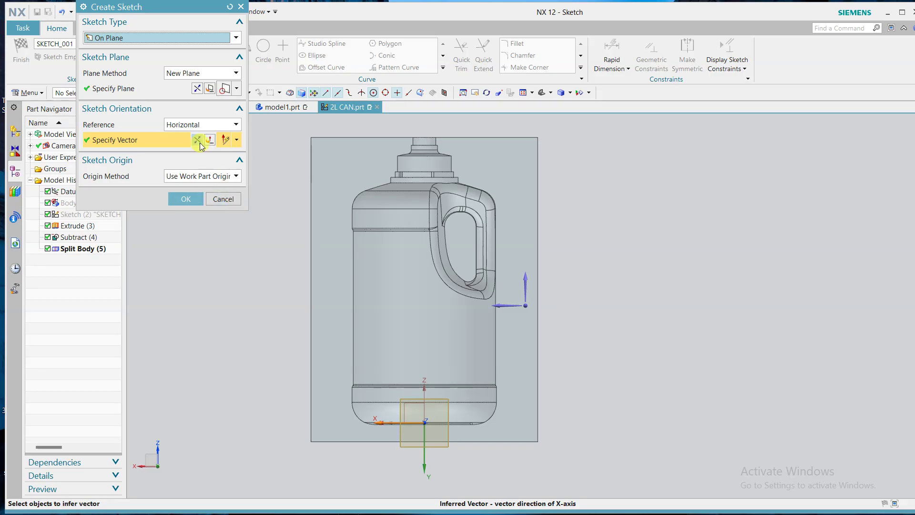
{"action": "middle_click", "coordinate": [224, 287]}
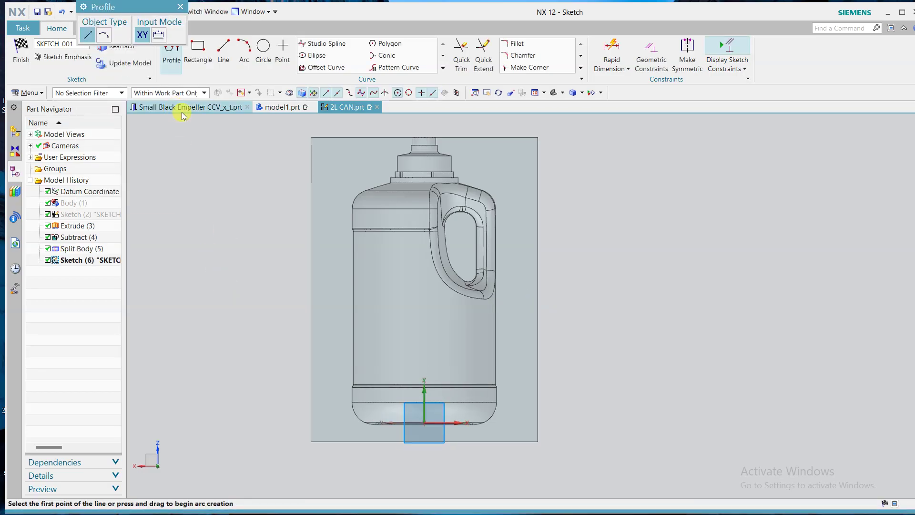
Draw a horizontal line about 364 mm long across the whole block width, just below the bottle's lower ridge
{"action": "left_click", "coordinate": [224, 48]}
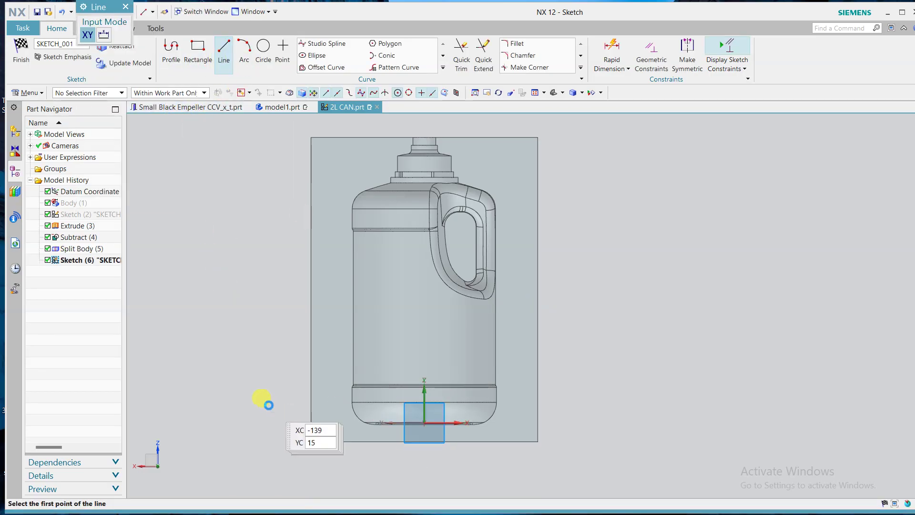
{"action": "left_click", "coordinate": [254, 388]}
{"action": "left_click", "coordinate": [657, 389]}
{"action": "key", "text": "Escape"}
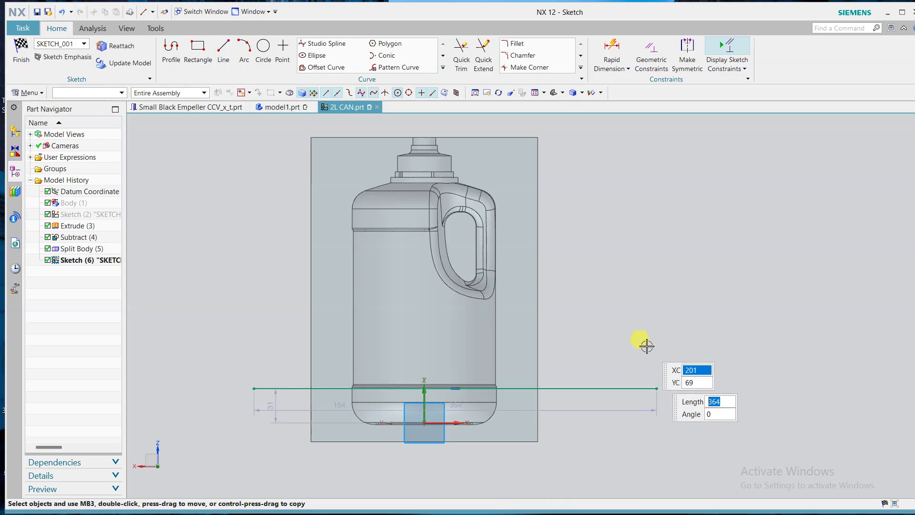
Constrain the line to pass through the cavity outline's vertex just below the bottle's lower ridge, and finish the sketch
{"action": "scroll", "coordinate": [351, 389], "scroll_direction": "up", "scroll_amount": 6}
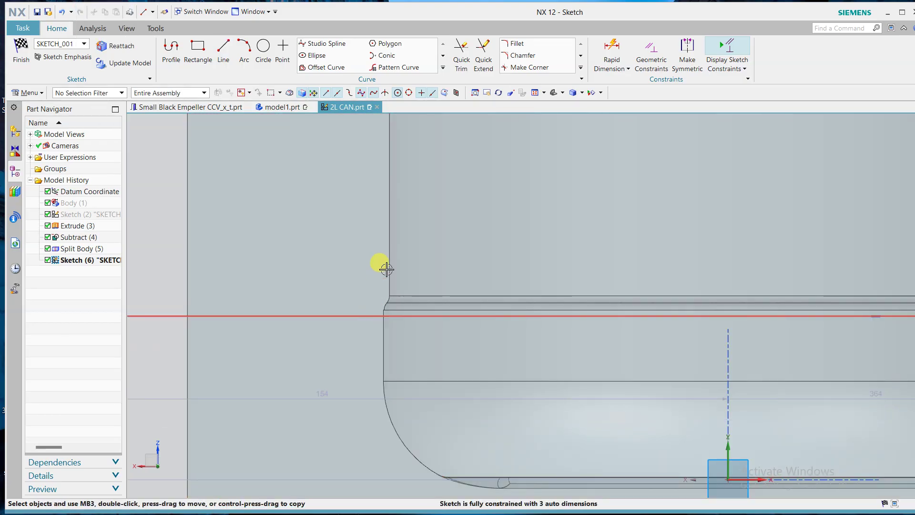
{"action": "scroll", "coordinate": [359, 328], "scroll_direction": "up", "scroll_amount": 3}
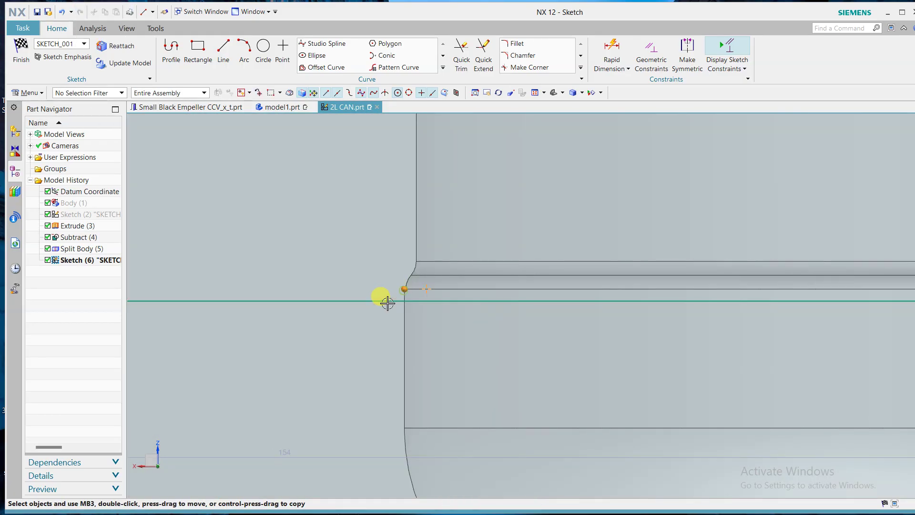
{"action": "left_click", "coordinate": [387, 302]}
{"action": "left_click", "coordinate": [401, 291]}
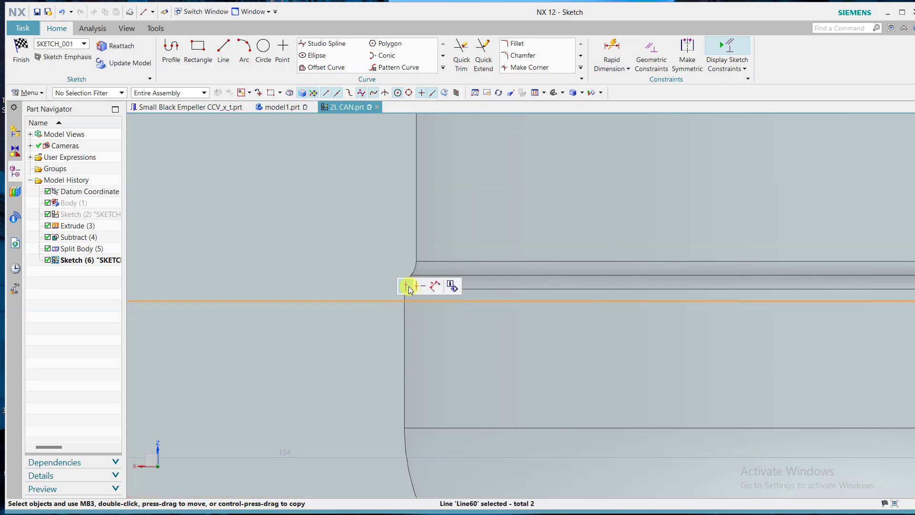
{"action": "left_click", "coordinate": [408, 288]}
{"action": "scroll", "coordinate": [361, 312], "scroll_direction": "down", "scroll_amount": 7}
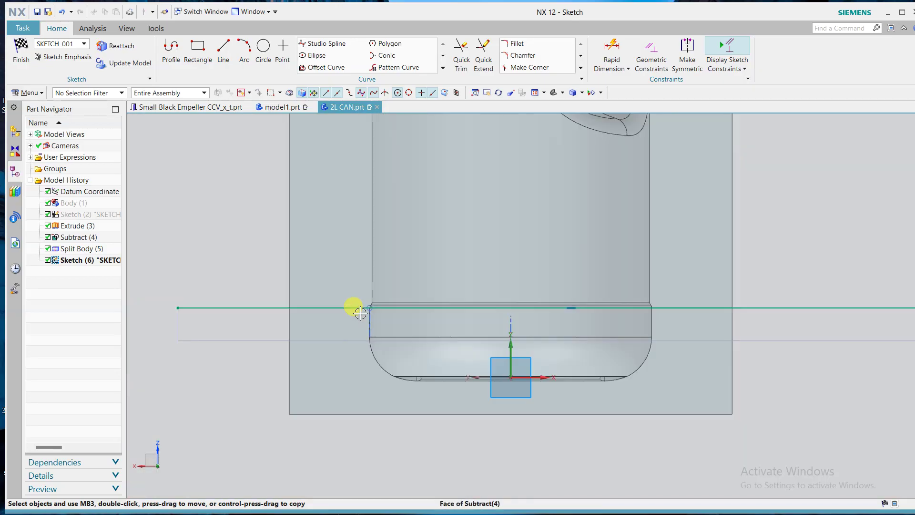
{"action": "scroll", "coordinate": [361, 312], "scroll_direction": "down", "scroll_amount": 3}
{"action": "left_click", "coordinate": [29, 51]}
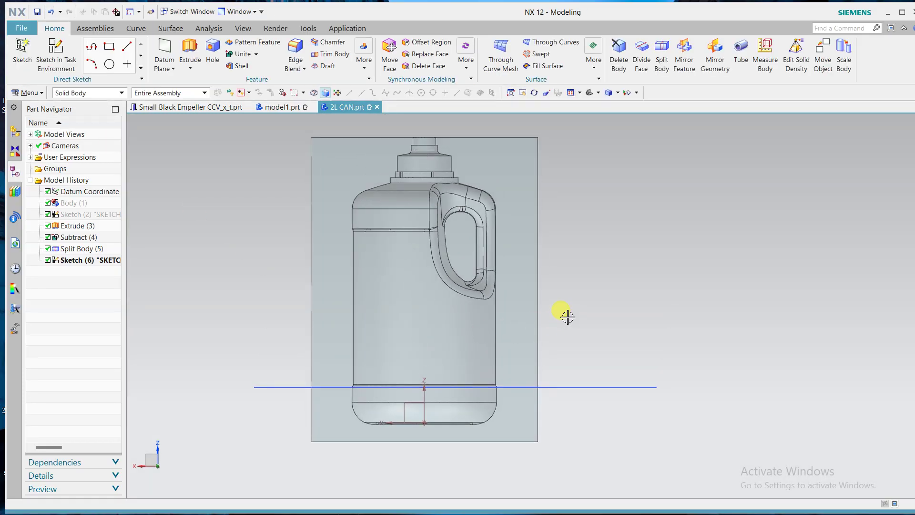
Split the visible block half along the sketched line, using the Extrude tool option
{"action": "middle_click_drag", "start_coordinate": [567, 315], "coordinate": [577, 243]}
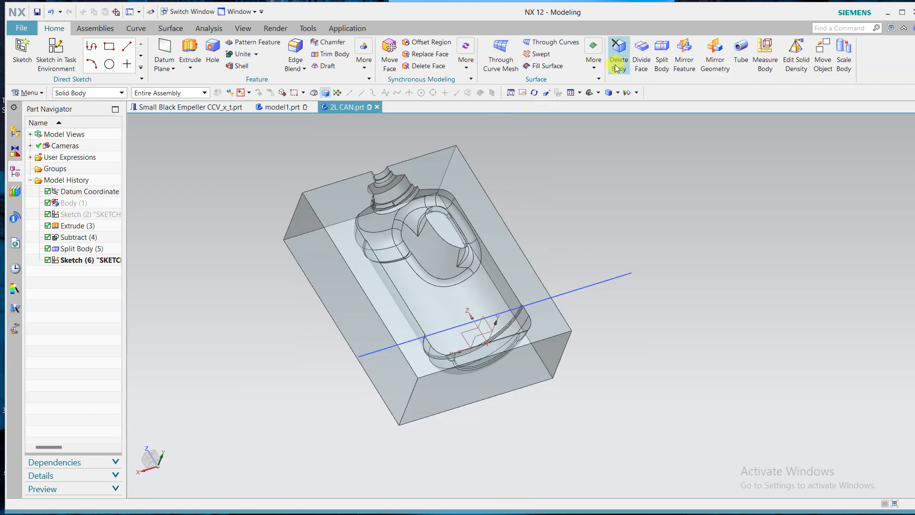
{"action": "left_click", "coordinate": [658, 62]}
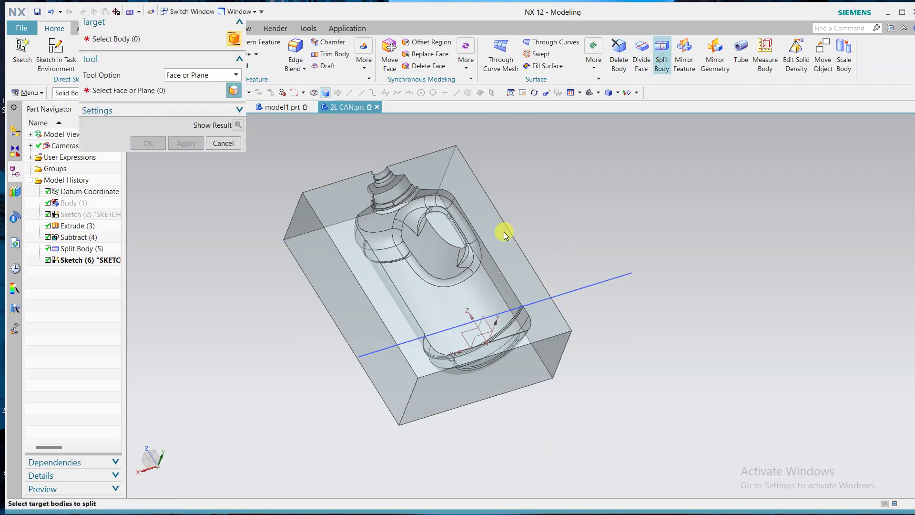
{"action": "left_click", "coordinate": [527, 253]}
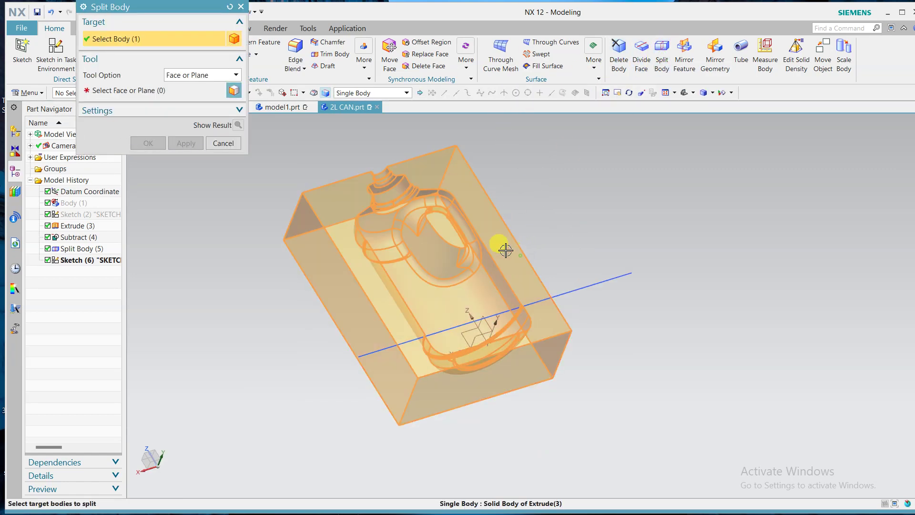
{"action": "left_click", "coordinate": [201, 75]}
{"action": "left_click", "coordinate": [181, 109]}
{"action": "left_click", "coordinate": [595, 283]}
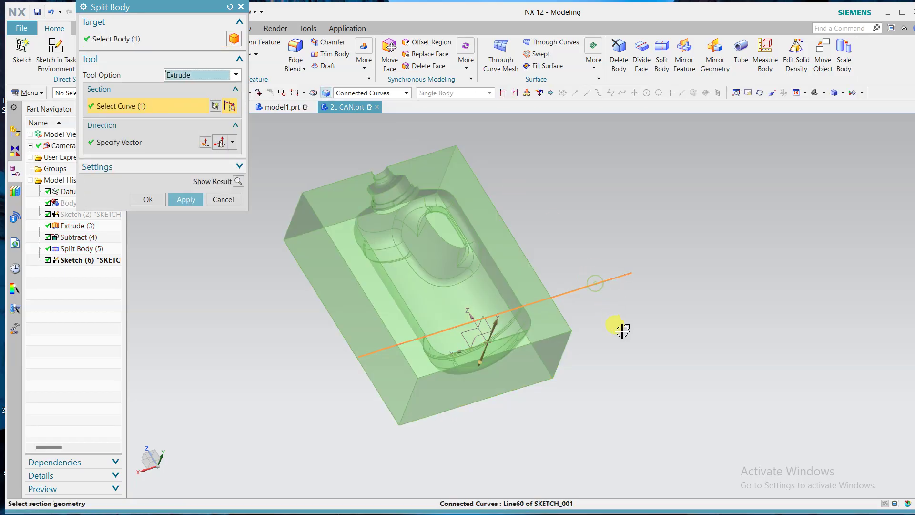
{"action": "left_click", "coordinate": [180, 200]}
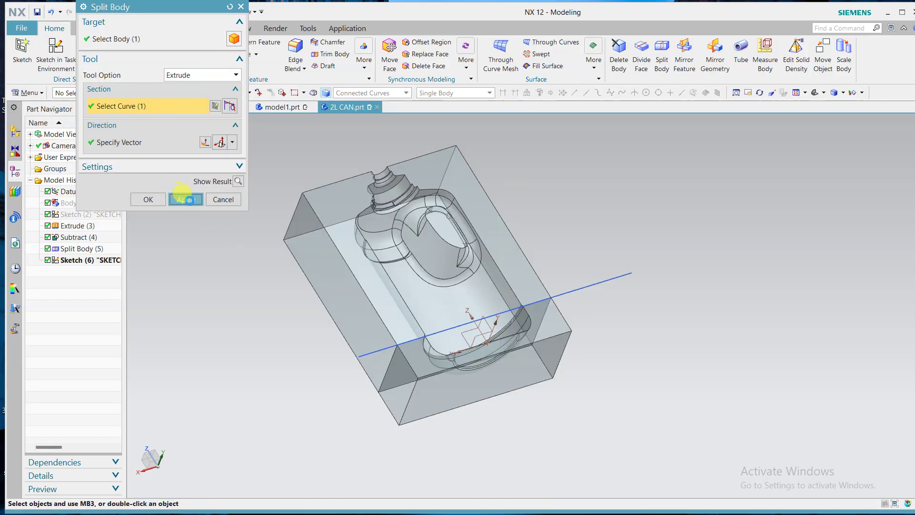
{"action": "left_click", "coordinate": [234, 199]}
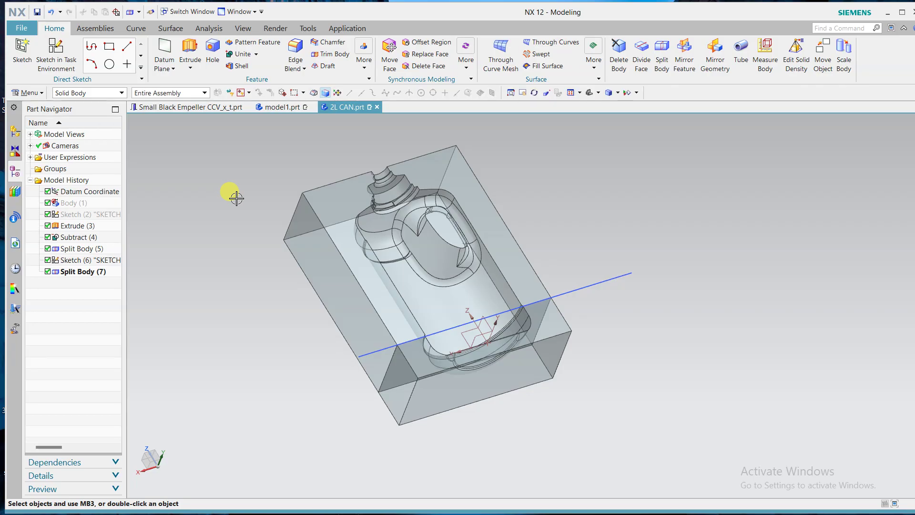
Show the hidden front half of the block again, leaving the bottle body hidden
{"action": "key", "text": "ctrl+shift+k"}
{"action": "left_click", "coordinate": [330, 203]}
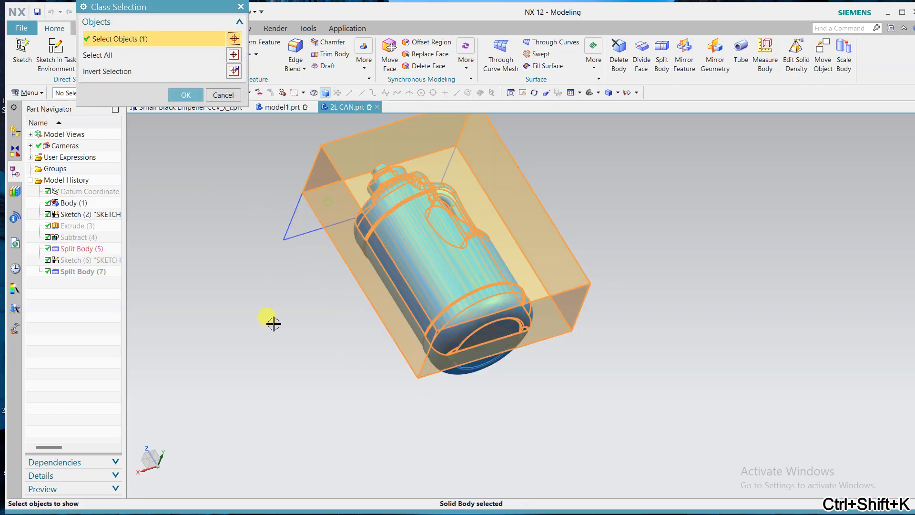
{"action": "middle_click", "coordinate": [274, 324]}
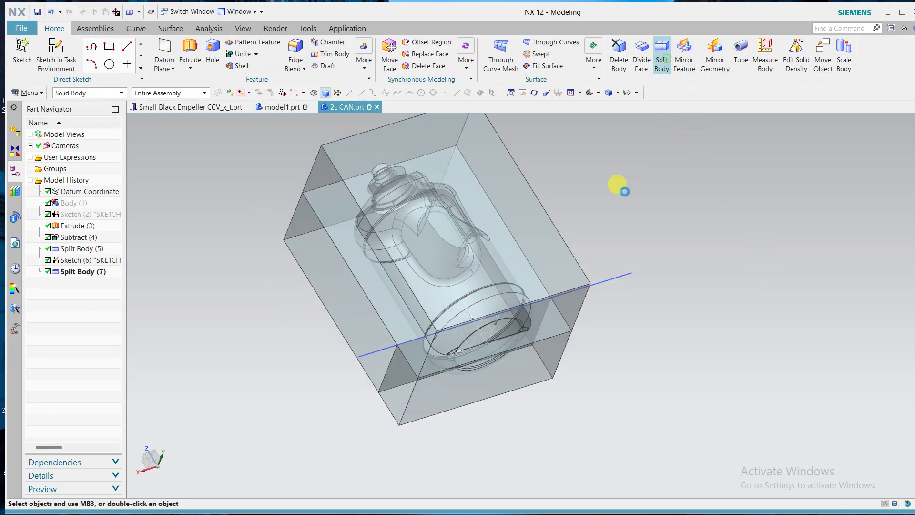
Split the front block half along the same sketched line with the Extrude tool option
{"action": "left_click", "coordinate": [568, 243]}
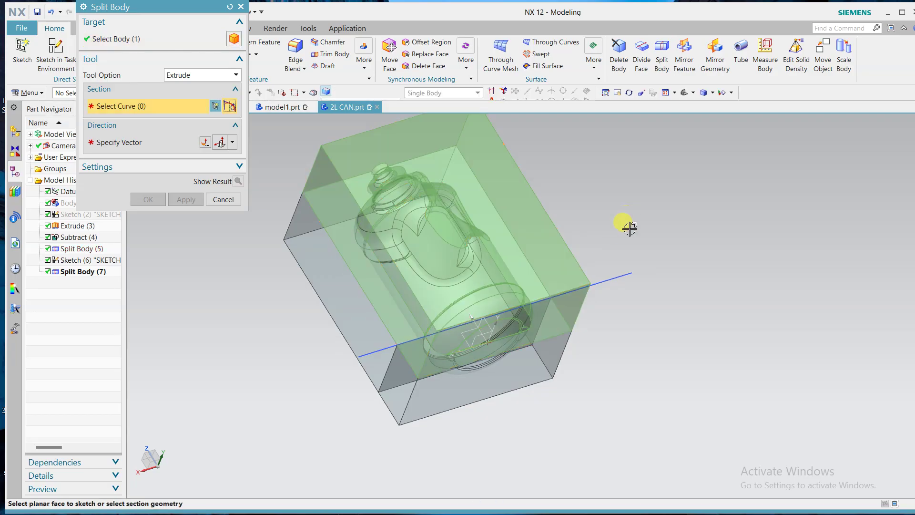
{"action": "left_click", "coordinate": [605, 281]}
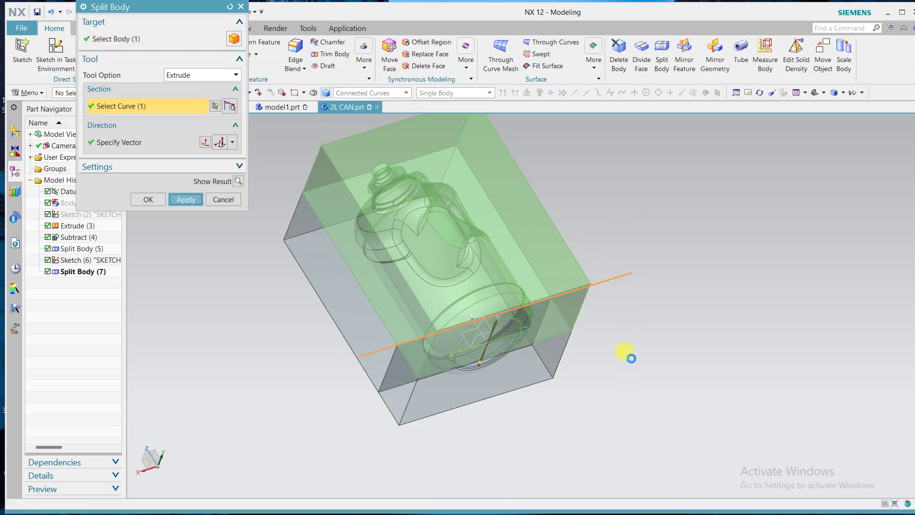
{"action": "left_click", "coordinate": [186, 199]}
{"action": "left_click", "coordinate": [223, 200]}
Hide the front block pieces and the sketch containing the horizontal split line
{"action": "middle_click_drag", "start_coordinate": [288, 282], "coordinate": [301, 333]}
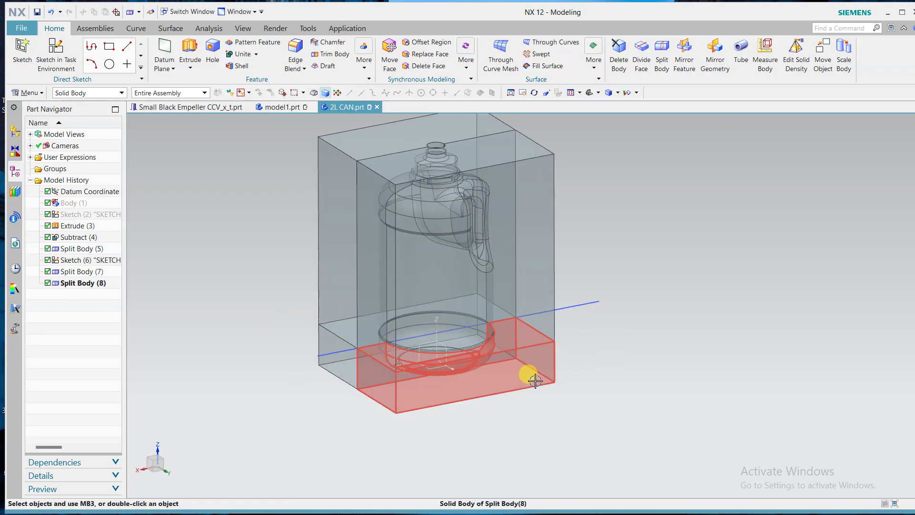
{"action": "middle_click_drag", "start_coordinate": [605, 370], "coordinate": [584, 353]}
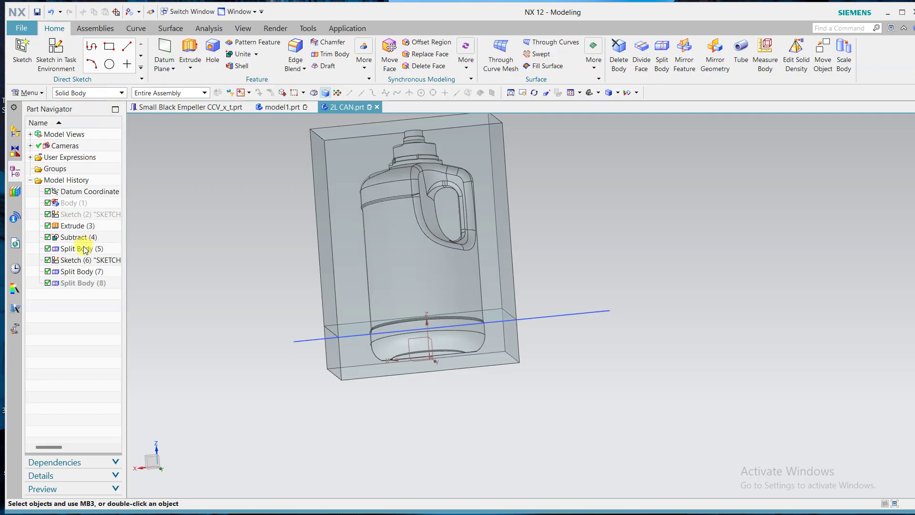
{"action": "right_click", "coordinate": [93, 260]}
{"action": "left_click", "coordinate": [118, 236]}
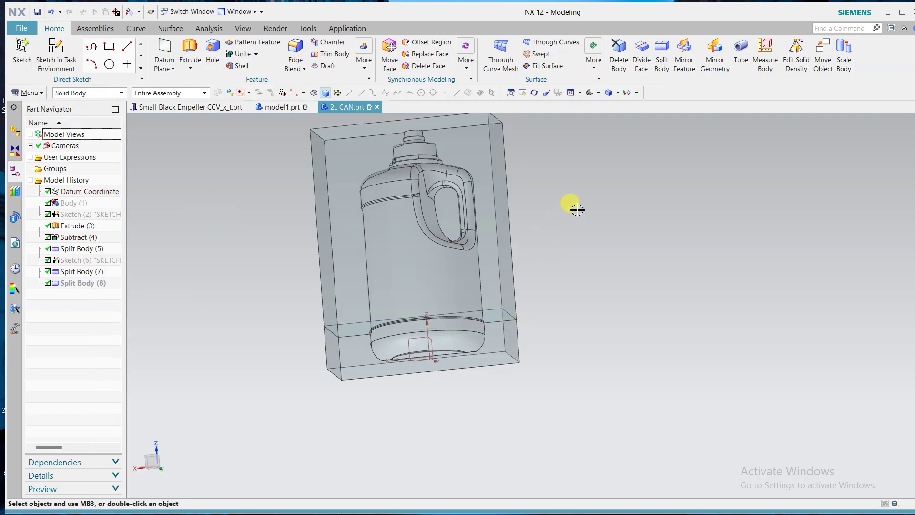
Start a second sketch on the datum XZ plane for the neck area, reversing the X-axis vector used as horizontal reference
{"action": "scroll", "coordinate": [577, 209], "scroll_direction": "up", "scroll_amount": 4}
{"action": "key", "text": "F8"}
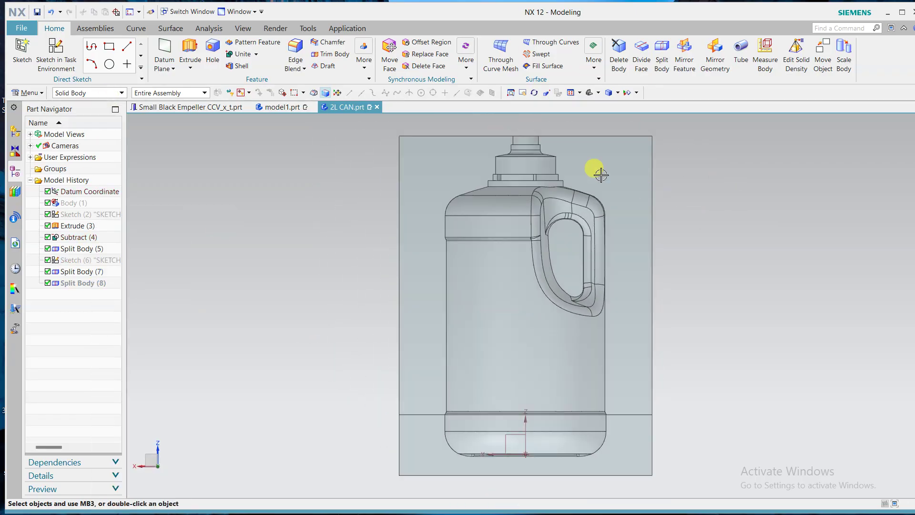
{"action": "scroll", "coordinate": [565, 139], "scroll_direction": "up", "scroll_amount": 2}
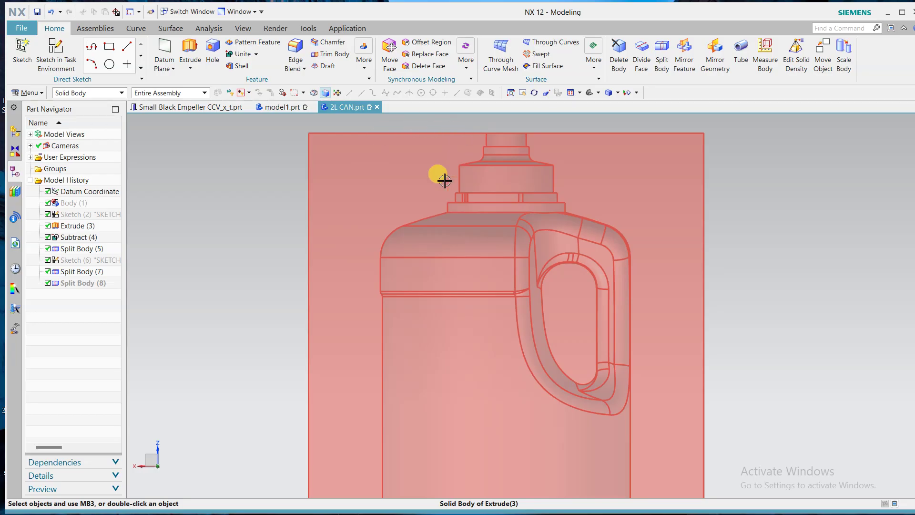
{"action": "scroll", "coordinate": [263, 218], "scroll_direction": "down", "scroll_amount": 1}
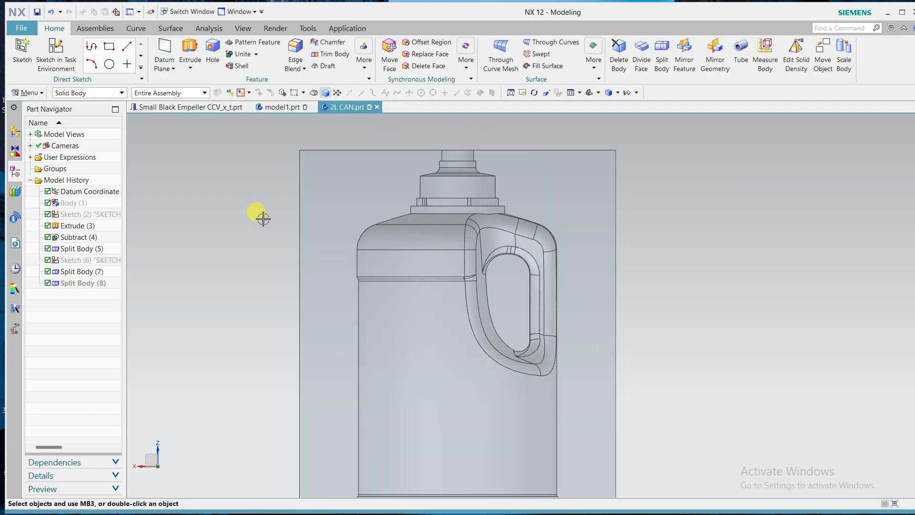
{"action": "scroll", "coordinate": [300, 241], "scroll_direction": "down", "scroll_amount": 1}
{"action": "left_click", "coordinate": [56, 55]}
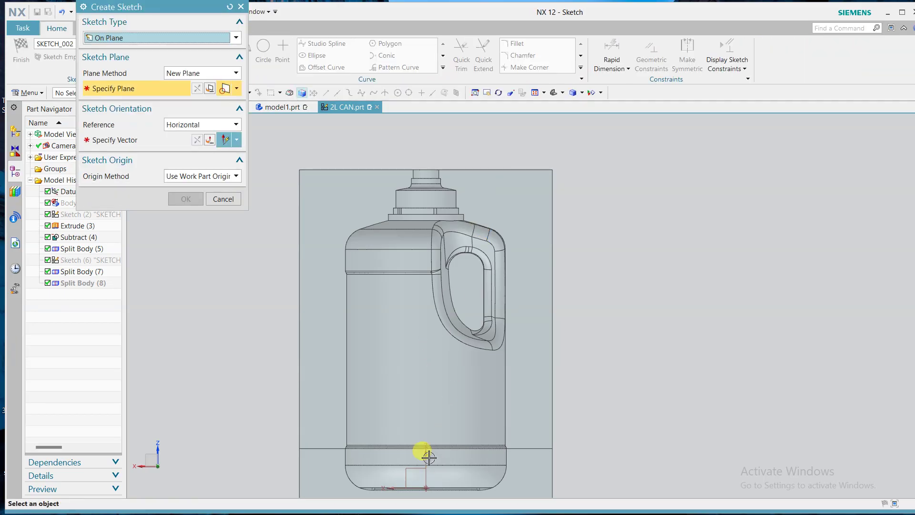
{"action": "left_click", "coordinate": [407, 475]}
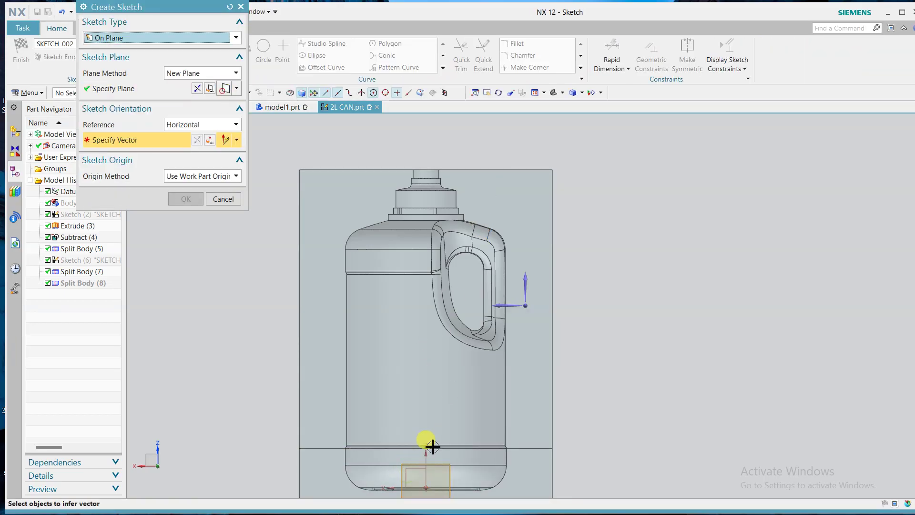
{"action": "left_click", "coordinate": [514, 307]}
{"action": "left_click", "coordinate": [196, 144]}
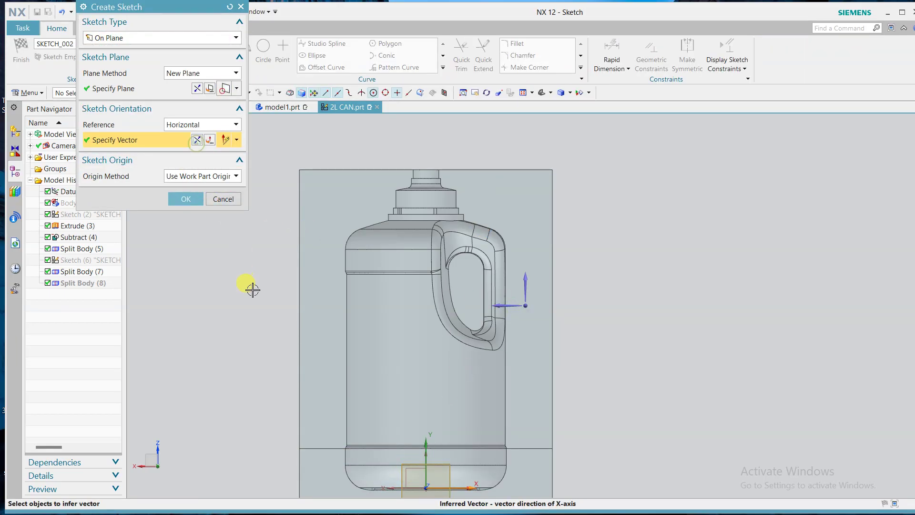
{"action": "middle_click", "coordinate": [253, 289]}
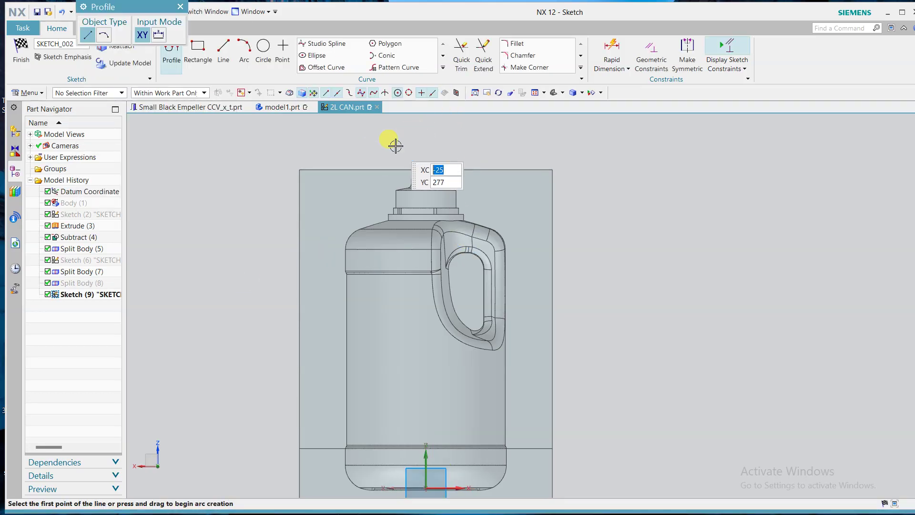
{"action": "scroll", "coordinate": [394, 145], "scroll_direction": "down", "scroll_amount": 2}
{"action": "left_click", "coordinate": [327, 68]}
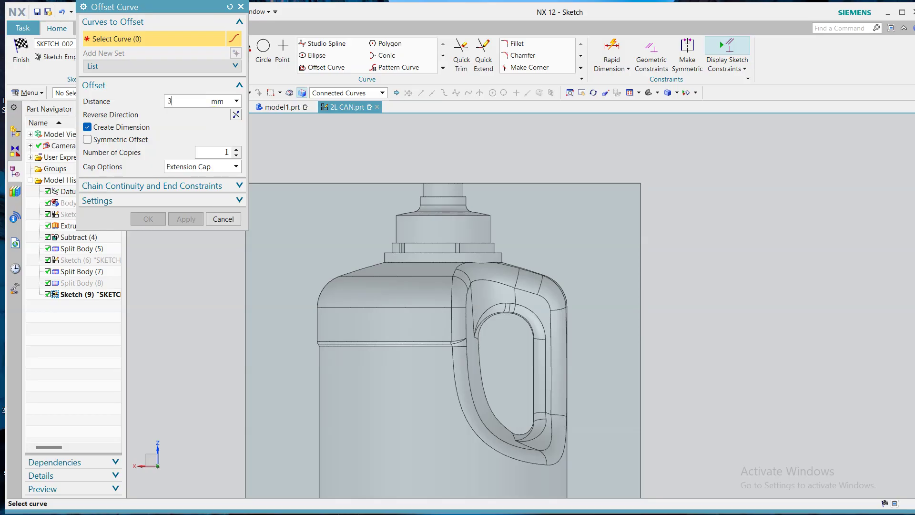
{"action": "type", "text": "3"}
{"action": "scroll", "coordinate": [414, 184], "scroll_direction": "down", "scroll_amount": 3}
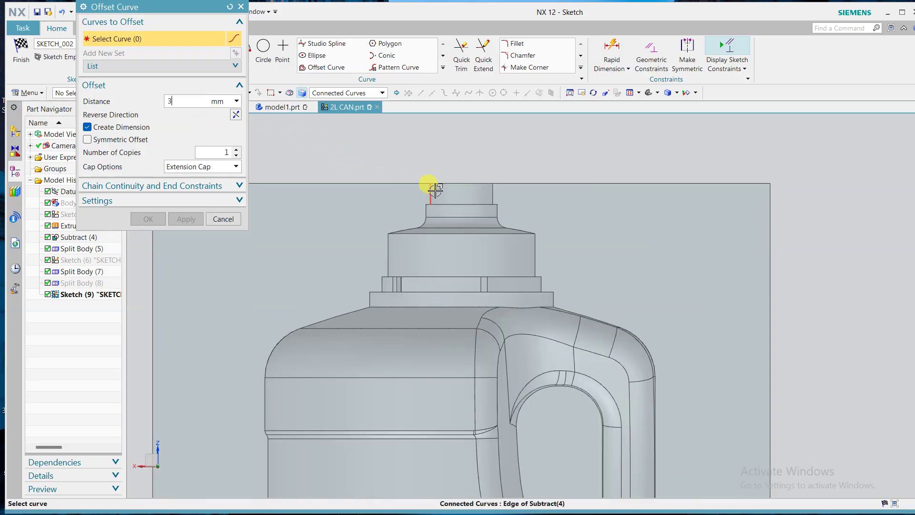
{"action": "left_click", "coordinate": [423, 184]}
{"action": "scroll", "coordinate": [330, 176], "scroll_direction": "up", "scroll_amount": 3}
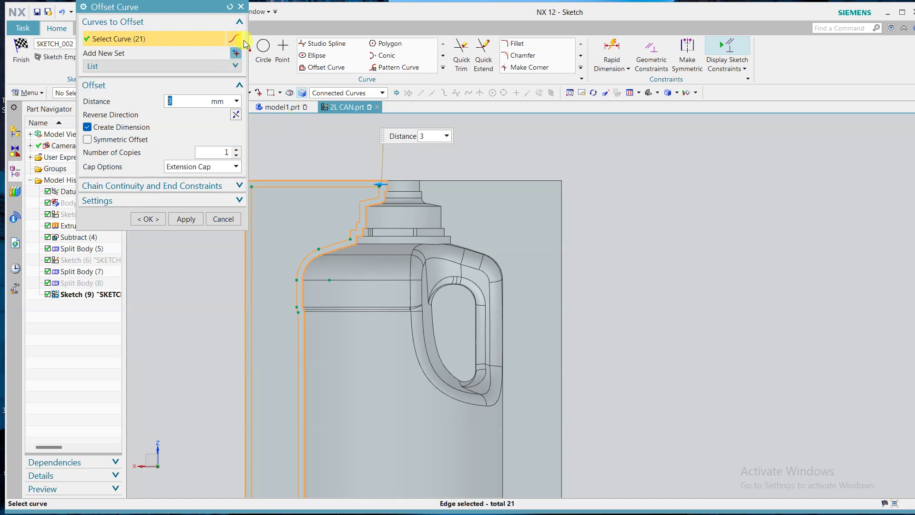
{"action": "left_click", "coordinate": [229, 7]}
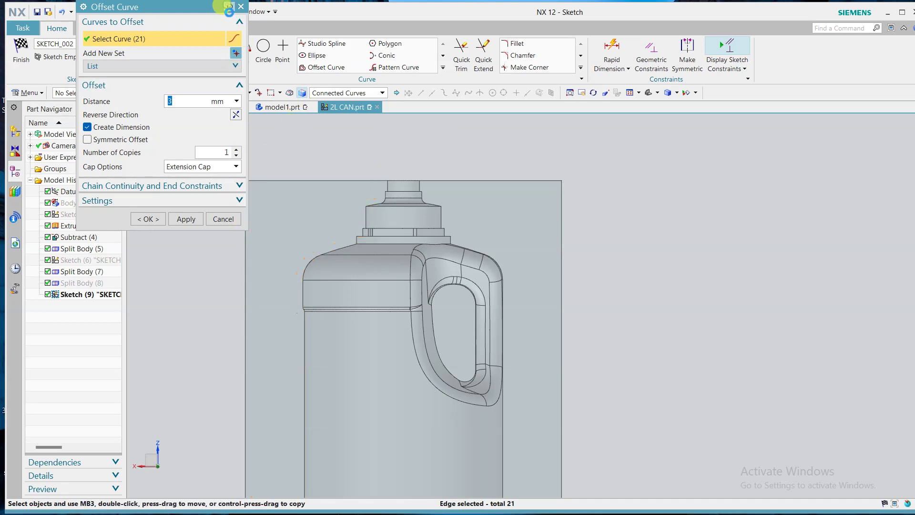
Limit curve selection to single curves and begin a 3 mm offset of the upper neck edge opposite the handle, reversed to point outward
{"action": "left_click", "coordinate": [345, 93]}
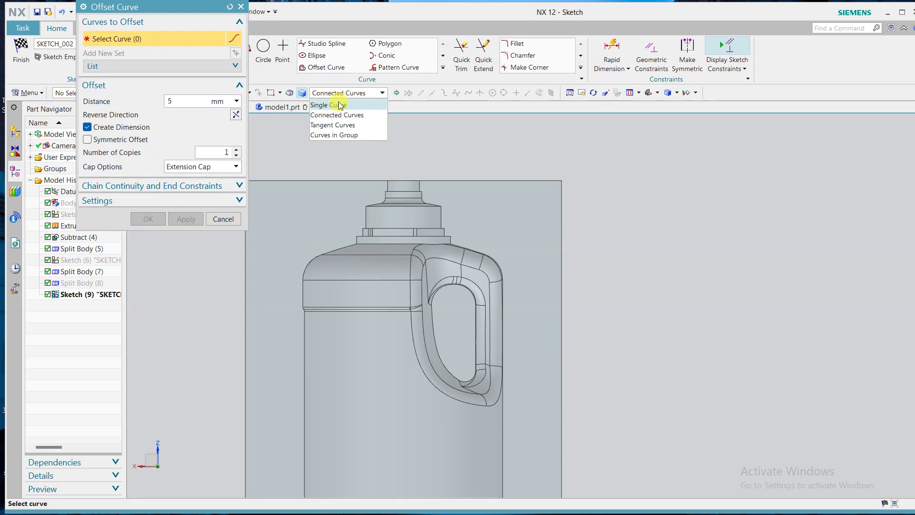
{"action": "left_click", "coordinate": [340, 105]}
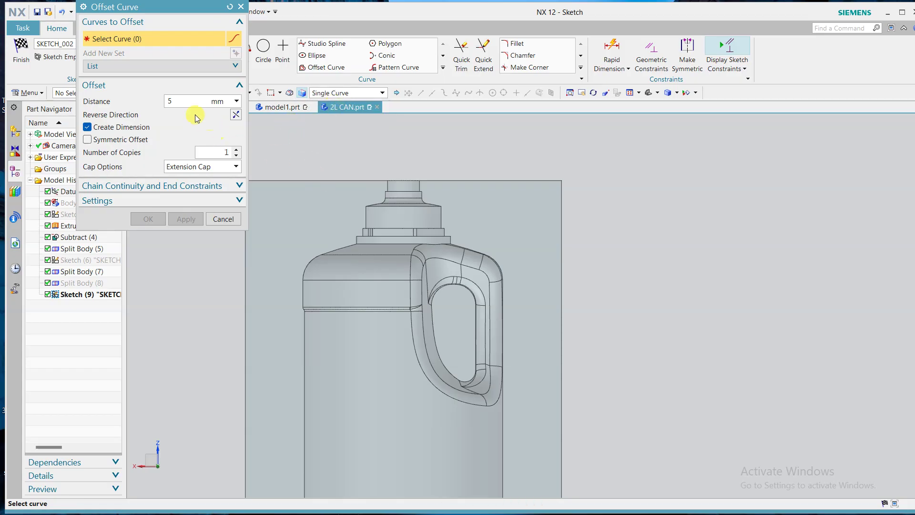
{"action": "scroll", "coordinate": [371, 191], "scroll_direction": "up", "scroll_amount": 3}
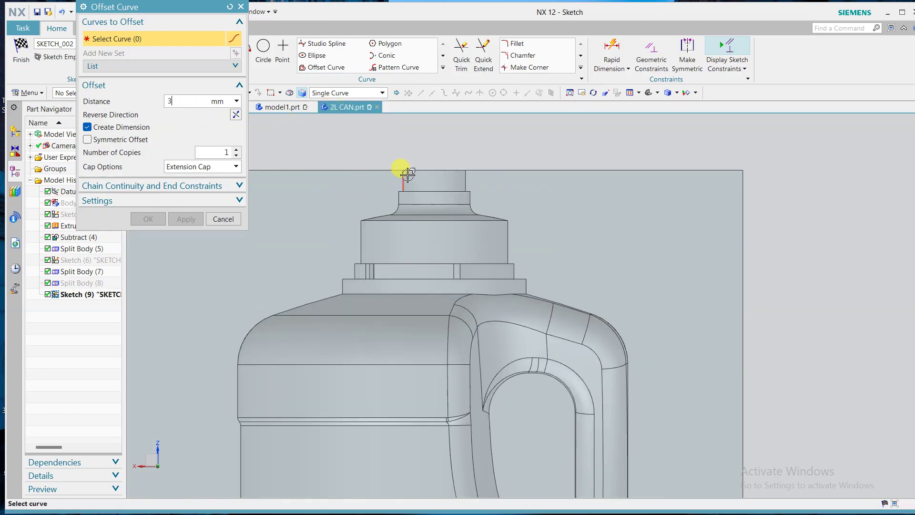
{"action": "left_click", "coordinate": [404, 179]}
{"action": "scroll", "coordinate": [388, 184], "scroll_direction": "up", "scroll_amount": 3}
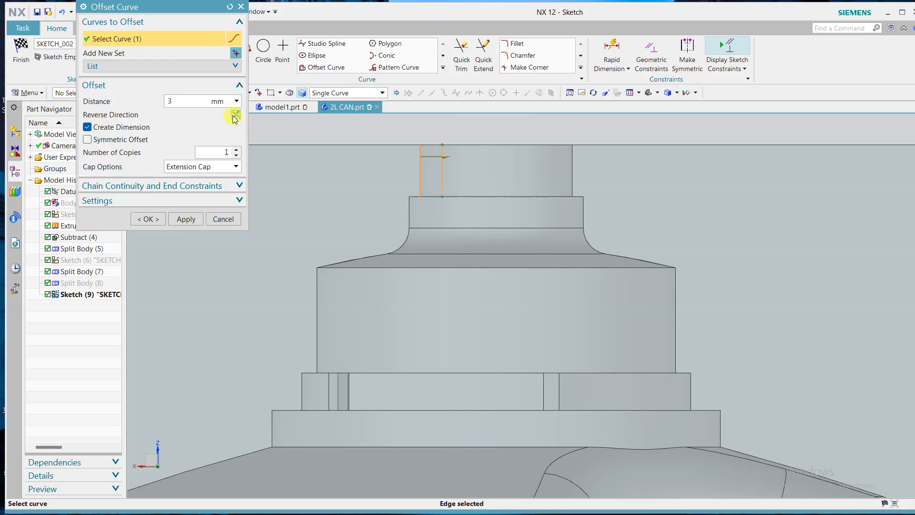
{"action": "left_click", "coordinate": [235, 114]}
{"action": "scroll", "coordinate": [396, 180], "scroll_direction": "up", "scroll_amount": 3}
Add the stepped neck, fillet, sloped cap and collar edges opposite the handle to the 3 mm offset
{"action": "left_click", "coordinate": [415, 226]}
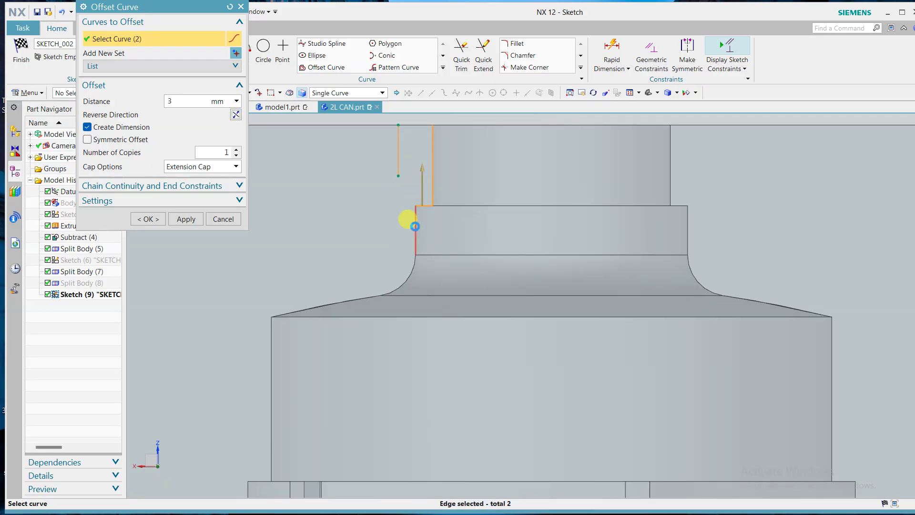
{"action": "left_click", "coordinate": [381, 293]}
{"action": "left_click", "coordinate": [370, 300]}
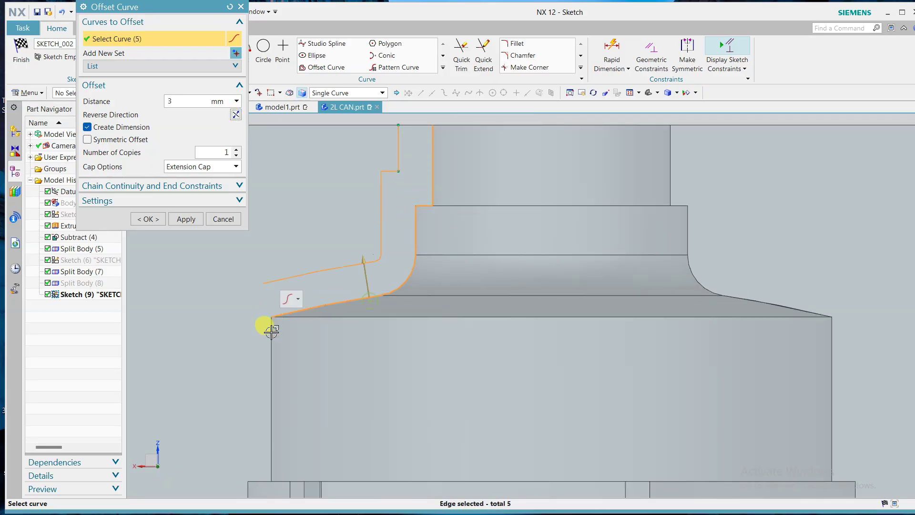
{"action": "left_click", "coordinate": [271, 332]}
{"action": "scroll", "coordinate": [296, 230], "scroll_direction": "down", "scroll_amount": 4}
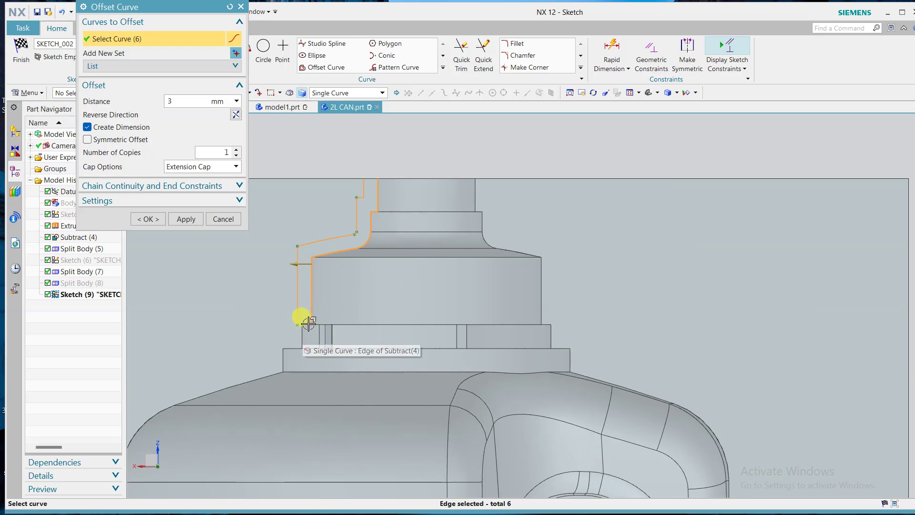
{"action": "scroll", "coordinate": [303, 328], "scroll_direction": "up", "scroll_amount": 4}
{"action": "left_click", "coordinate": [290, 334]}
{"action": "scroll", "coordinate": [407, 281], "scroll_direction": "down", "scroll_amount": 5}
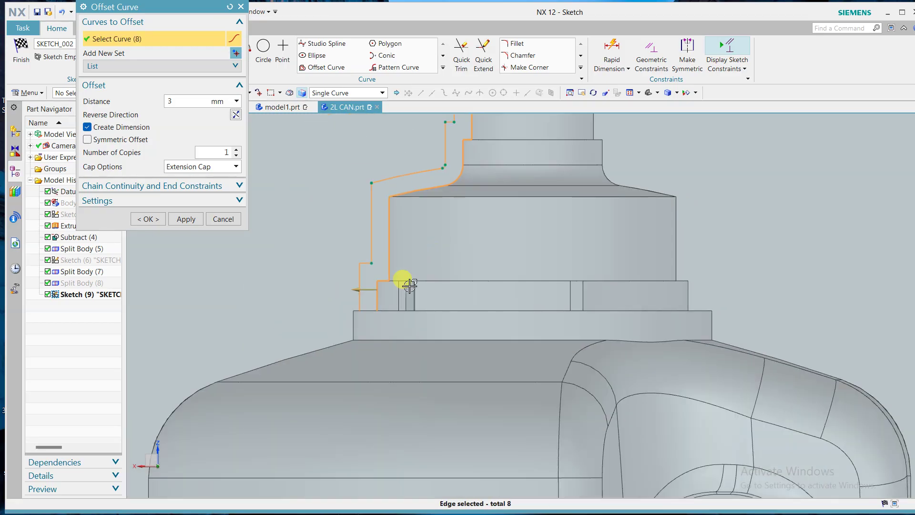
Add the neck flange, shoulder slope and shoulder arc edges opposite the handle and apply the 3 mm offset
{"action": "scroll", "coordinate": [370, 292], "scroll_direction": "up", "scroll_amount": 4}
{"action": "left_click", "coordinate": [372, 293]}
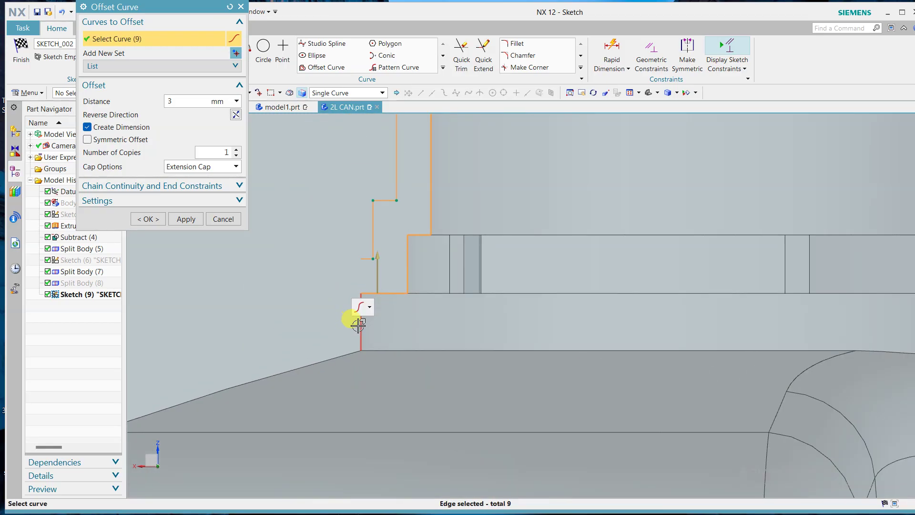
{"action": "left_click", "coordinate": [360, 325]}
{"action": "scroll", "coordinate": [339, 302], "scroll_direction": "down", "scroll_amount": 2}
{"action": "left_click", "coordinate": [295, 337]}
{"action": "scroll", "coordinate": [622, 176], "scroll_direction": "down", "scroll_amount": 3}
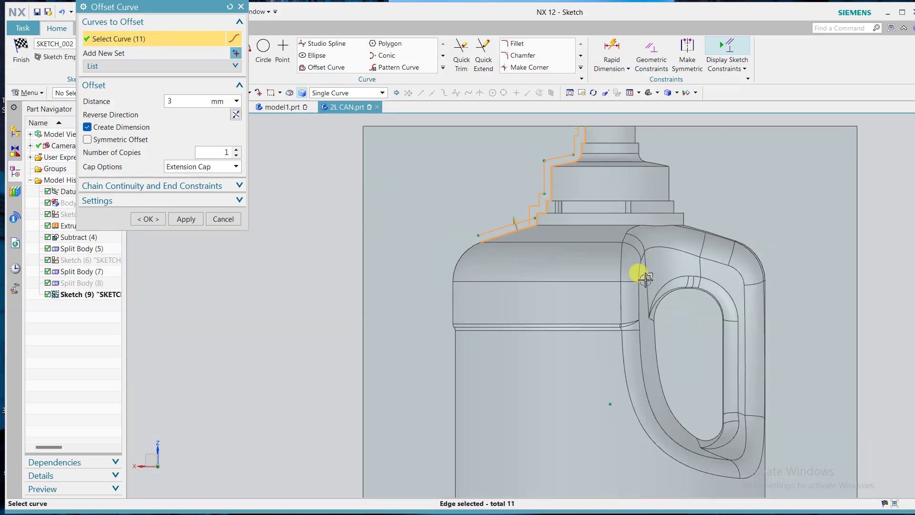
{"action": "left_click", "coordinate": [467, 255]}
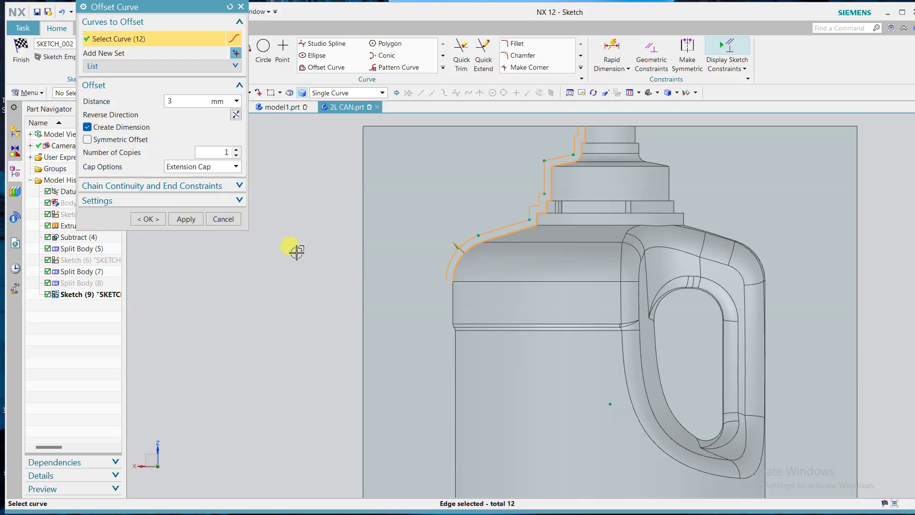
{"action": "left_click", "coordinate": [185, 219]}
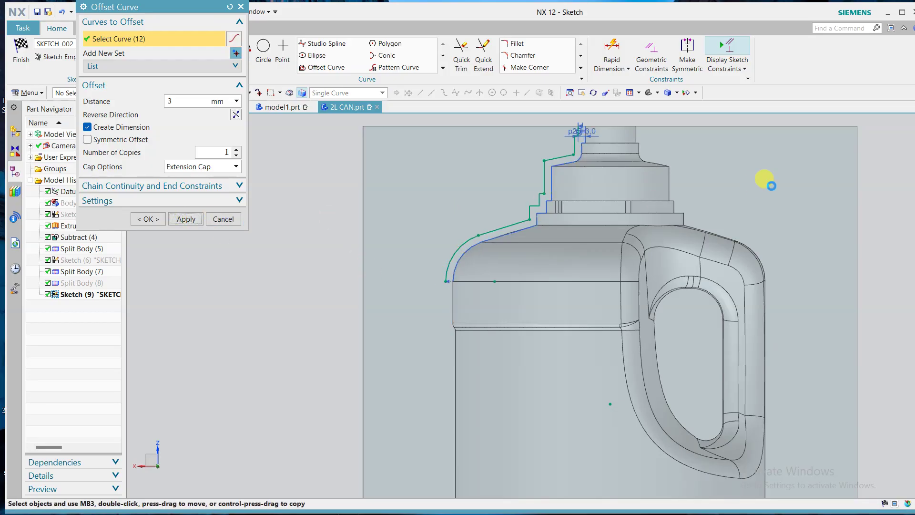
Begin a 3 mm outward offset on the handle side, selecting the edges from the neck opening down to the cap wall
{"action": "scroll", "coordinate": [593, 141], "scroll_direction": "up", "scroll_amount": 3}
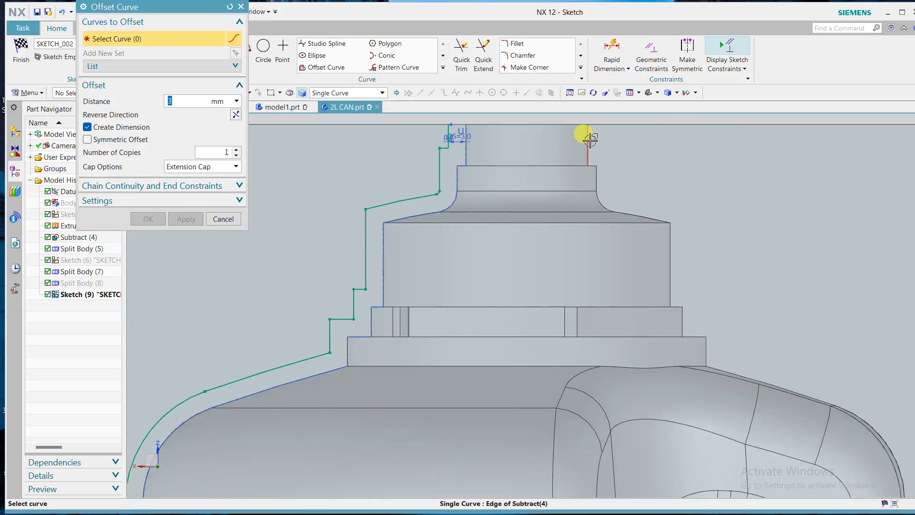
{"action": "left_click", "coordinate": [590, 140]}
{"action": "left_click", "coordinate": [236, 115]}
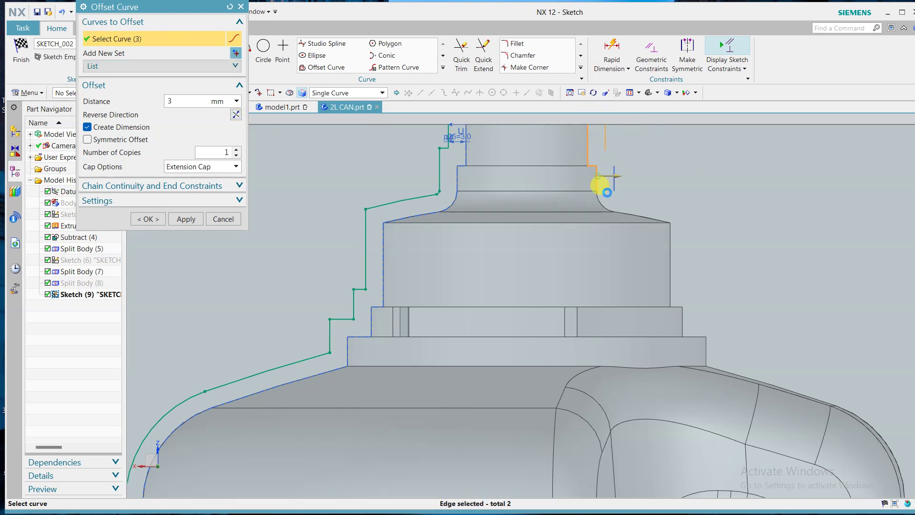
{"action": "left_click", "coordinate": [601, 196]}
{"action": "left_click", "coordinate": [640, 214]}
{"action": "left_click", "coordinate": [669, 228]}
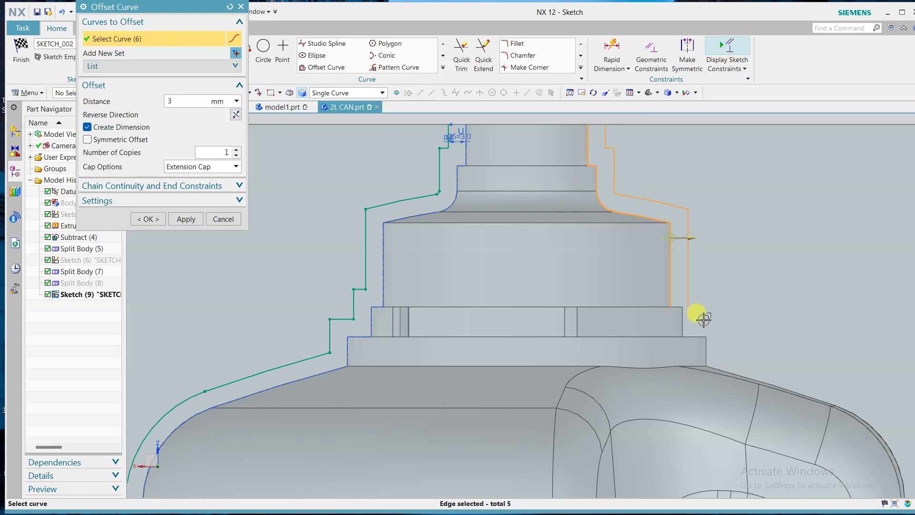
Add the handle-side collar, flange, shoulder slope and shoulder arc edges and complete the 3 mm offset
{"action": "left_click", "coordinate": [683, 321]}
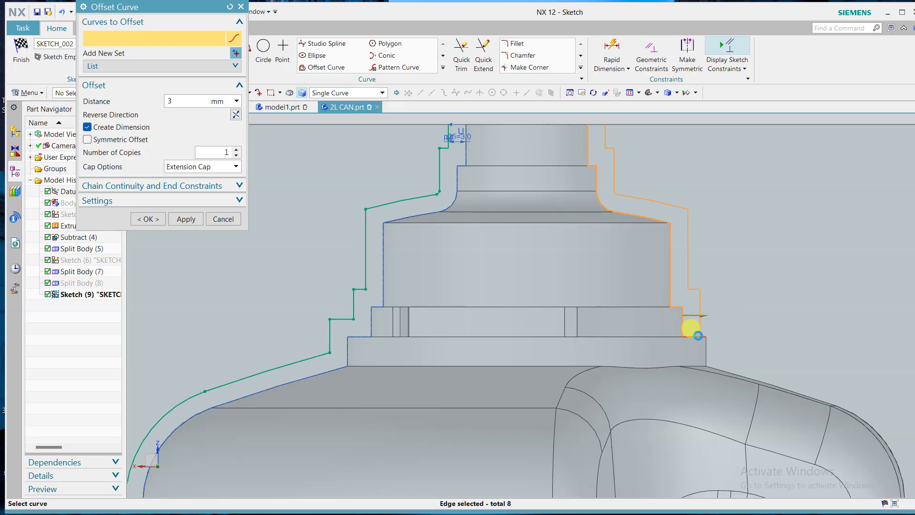
{"action": "left_click", "coordinate": [707, 346]}
{"action": "left_click", "coordinate": [720, 364]}
{"action": "scroll", "coordinate": [607, 196], "scroll_direction": "down", "scroll_amount": 2}
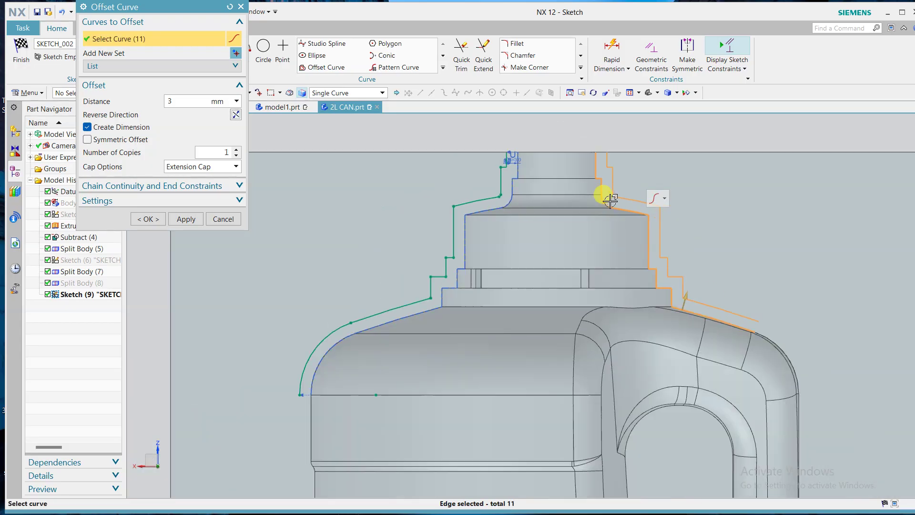
{"action": "left_click", "coordinate": [774, 342]}
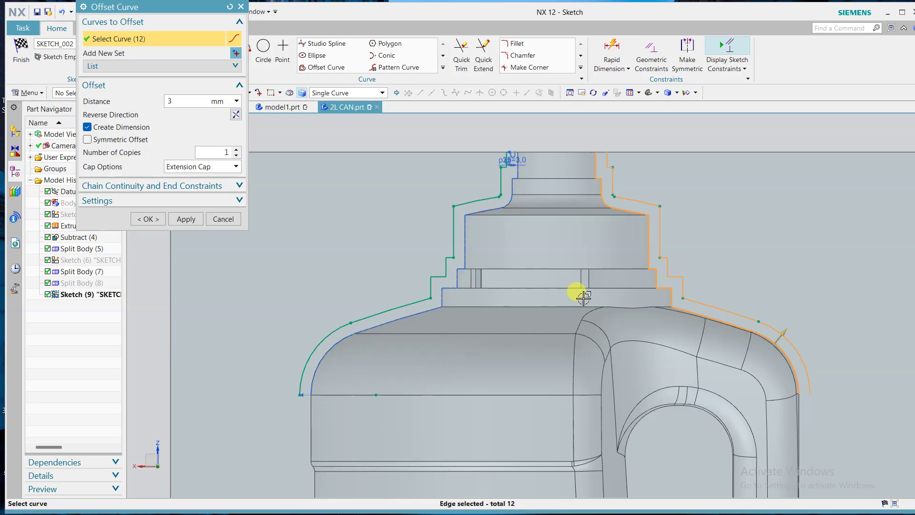
{"action": "left_click", "coordinate": [163, 219]}
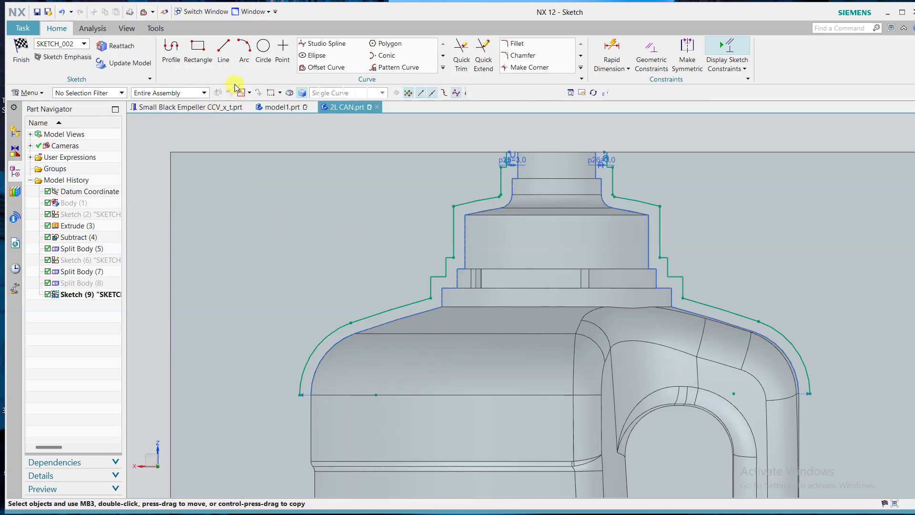
Close the outline opposite the handle with lines about 29 mm outward, 64.5 mm up and 83.9 mm across the block's top to the neck offset
{"action": "key", "text": "l"}
{"action": "left_click", "coordinate": [300, 394]}
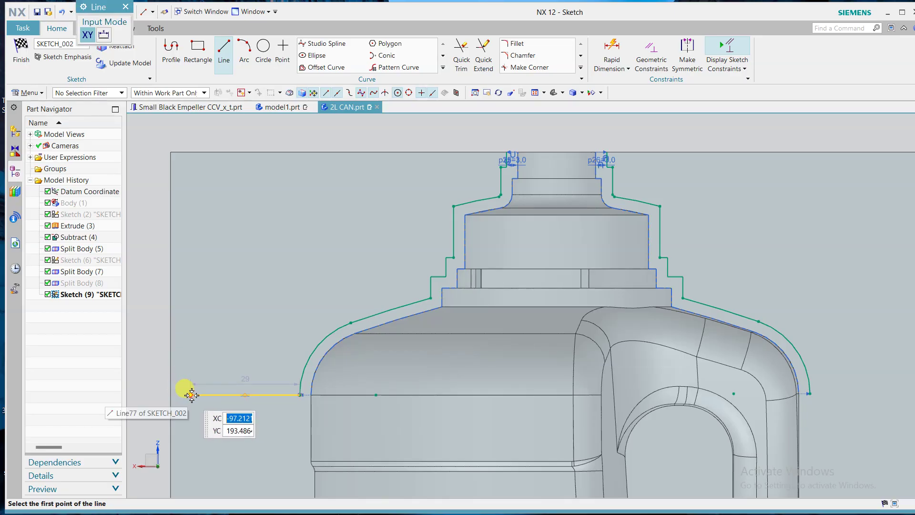
{"action": "left_click", "coordinate": [191, 394]}
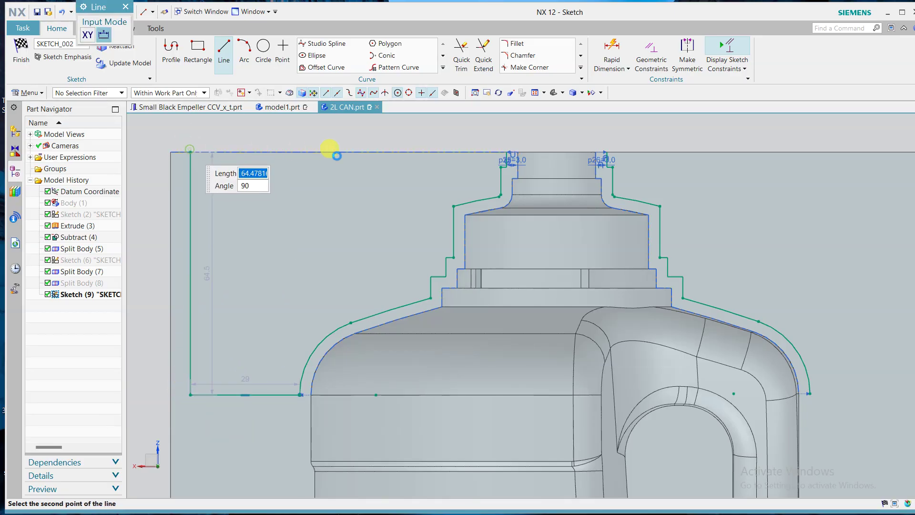
{"action": "left_click", "coordinate": [190, 151]}
{"action": "left_click", "coordinate": [190, 152]}
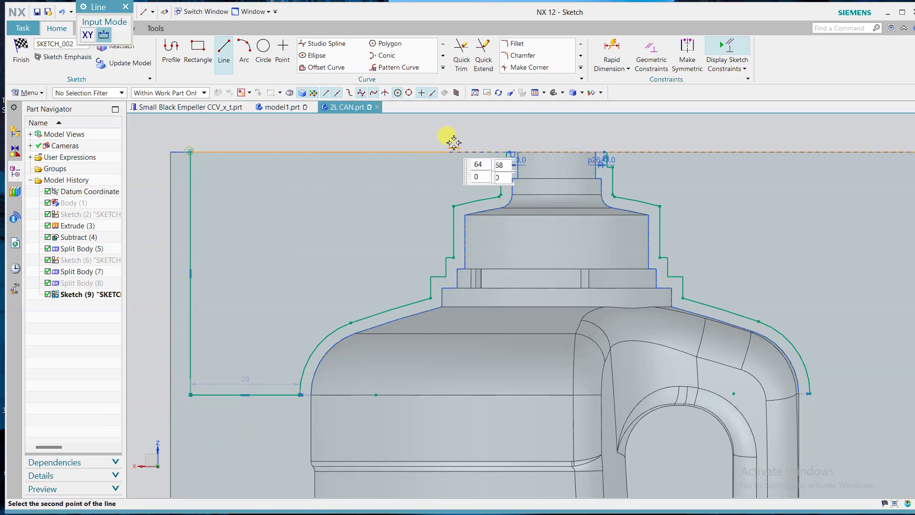
{"action": "left_click", "coordinate": [508, 152]}
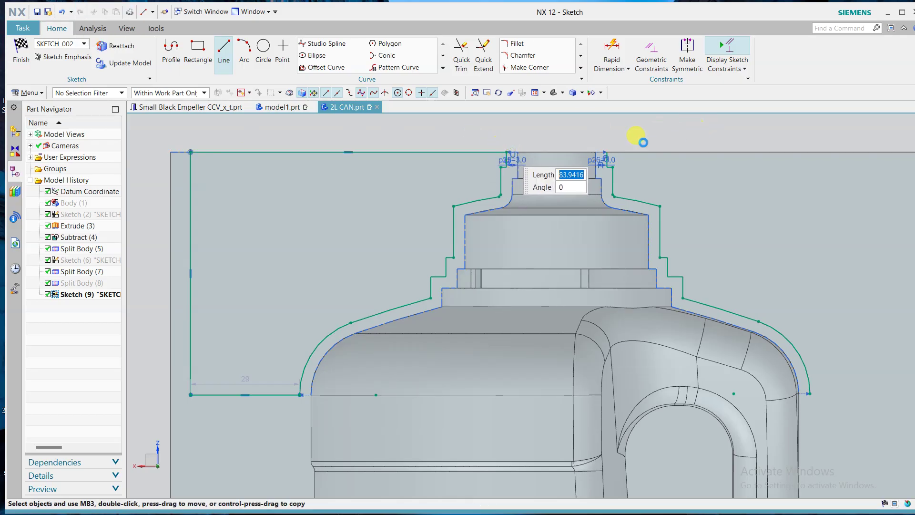
Close the handle-side outline with lines about 74.8 mm along the block's top, 63 mm down and 21 mm back to the shoulder offset's end
{"action": "left_click", "coordinate": [605, 152]}
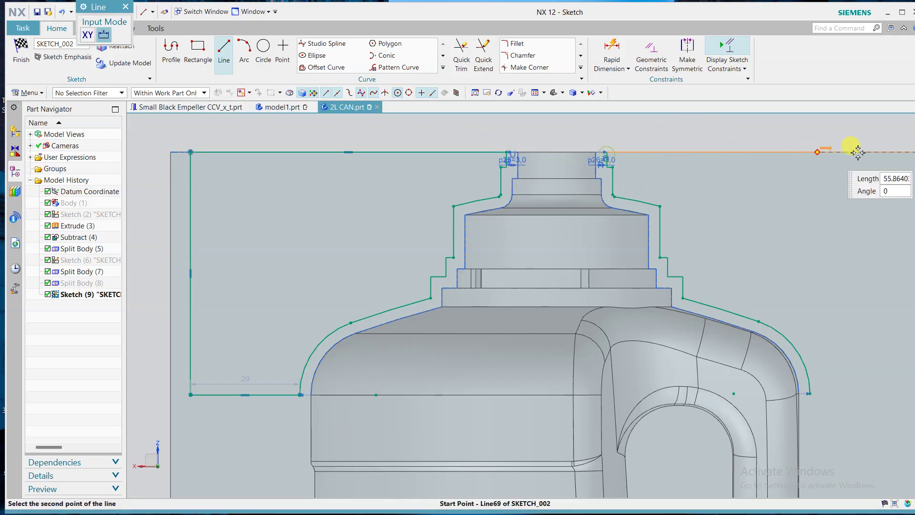
{"action": "left_click", "coordinate": [890, 152]}
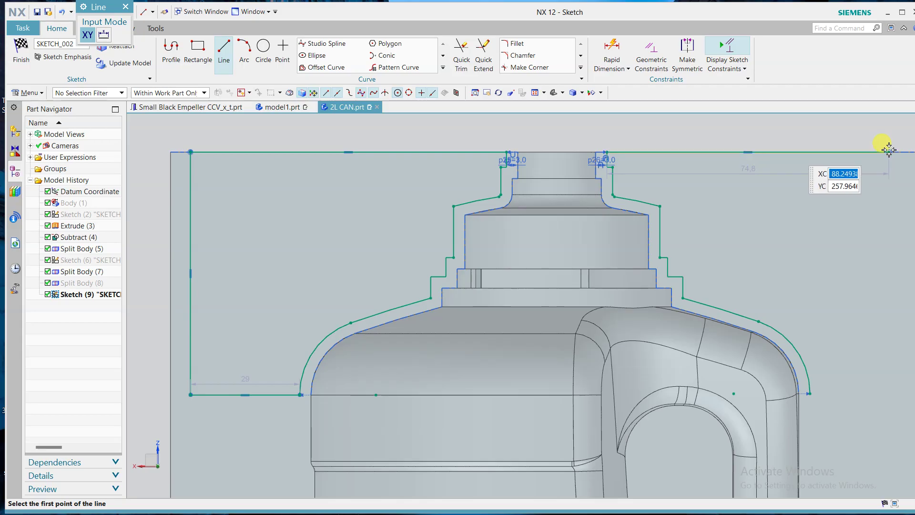
{"action": "left_click", "coordinate": [890, 152]}
{"action": "left_click", "coordinate": [889, 390]}
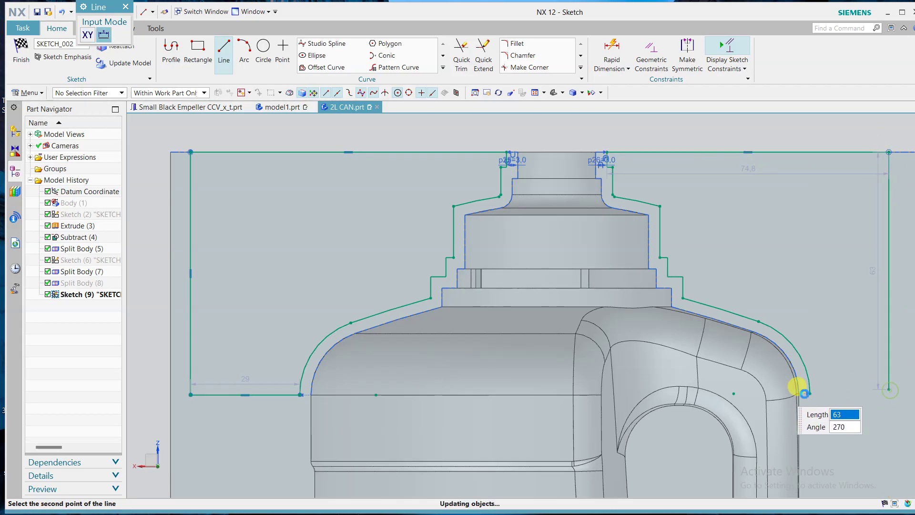
{"action": "left_click", "coordinate": [810, 393]}
{"action": "left_click", "coordinate": [889, 390]}
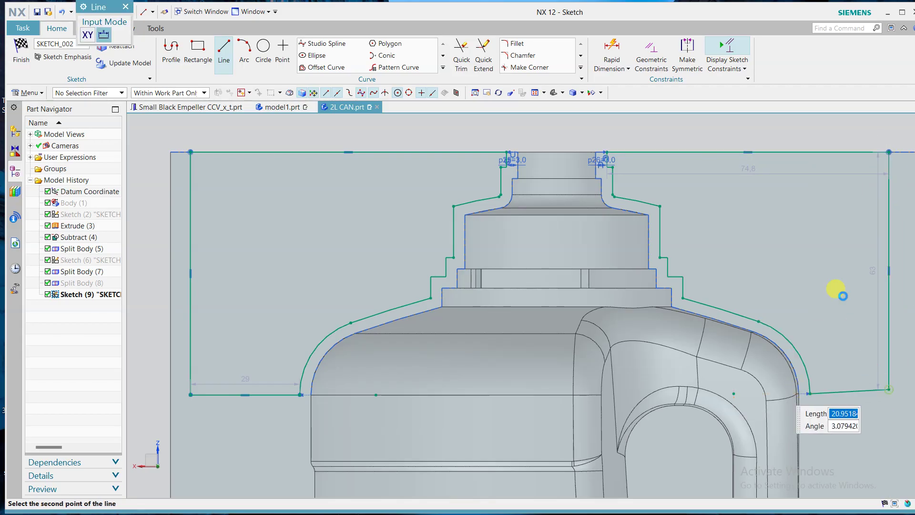
{"action": "key", "text": "Escape"}
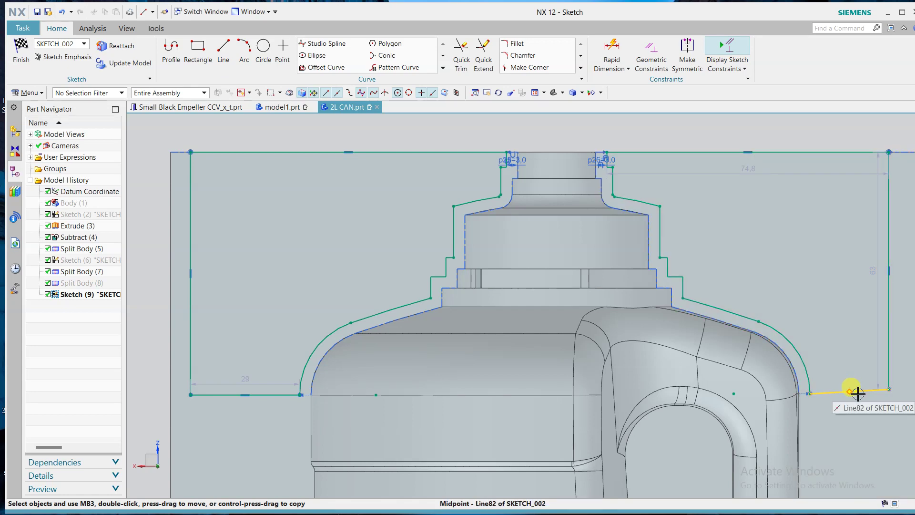
Make the handle-side bottom line of the outline horizontal
{"action": "left_click", "coordinate": [858, 391]}
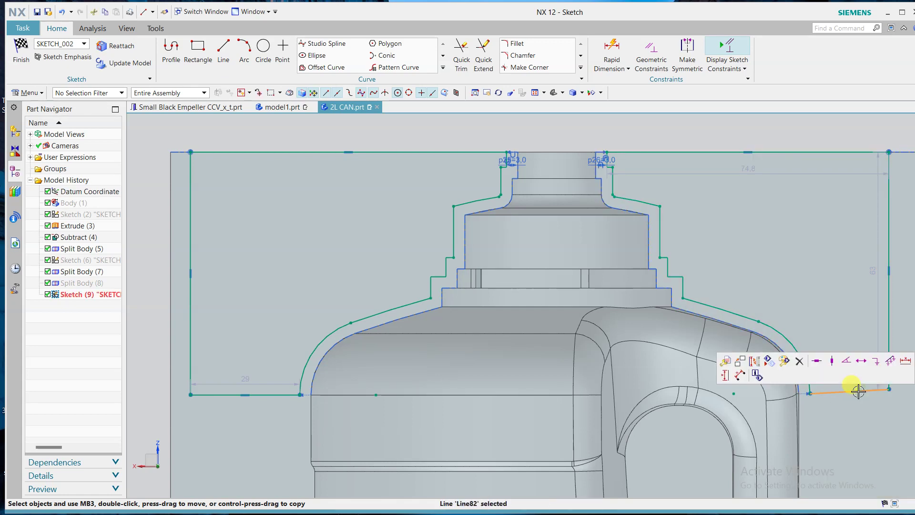
{"action": "left_click", "coordinate": [827, 365]}
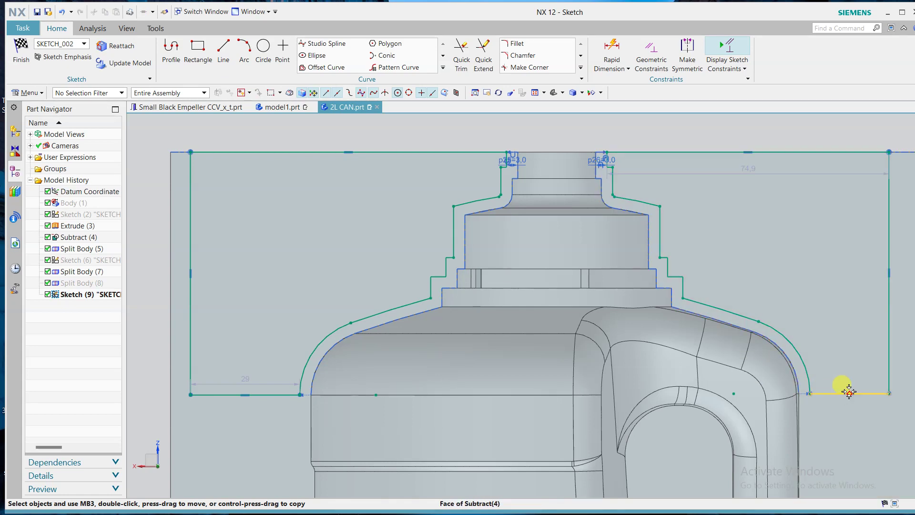
Try to add a constraint to the bottom line opposite the handle, and undo it
{"action": "left_click", "coordinate": [244, 394]}
{"action": "left_click", "coordinate": [278, 379]}
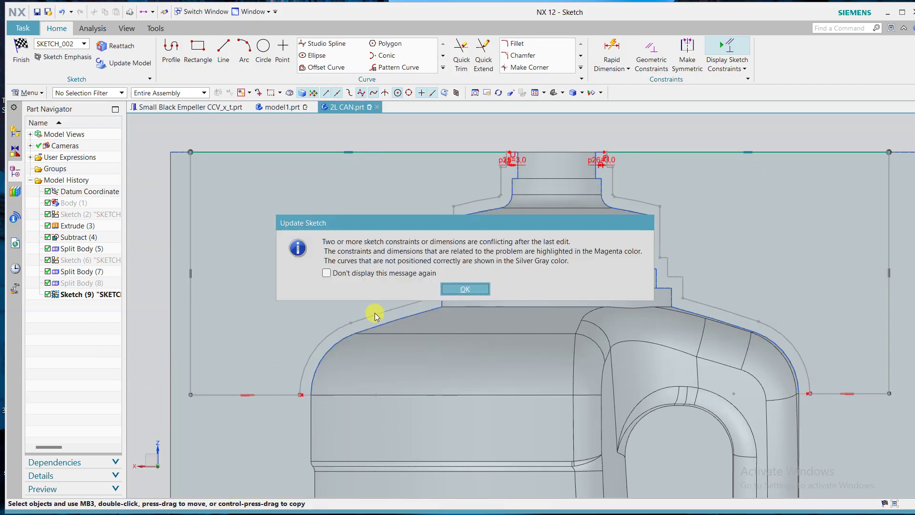
{"action": "left_click", "coordinate": [453, 290]}
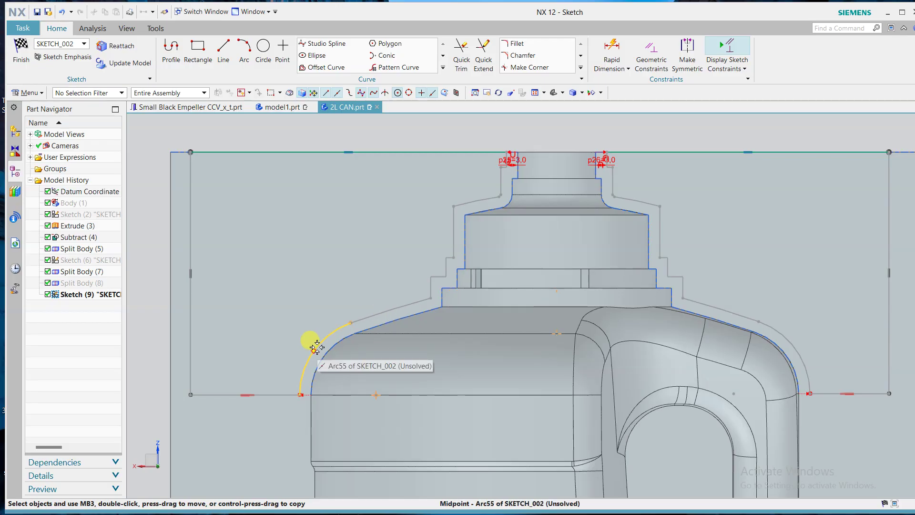
{"action": "key", "text": "ctrl+z"}
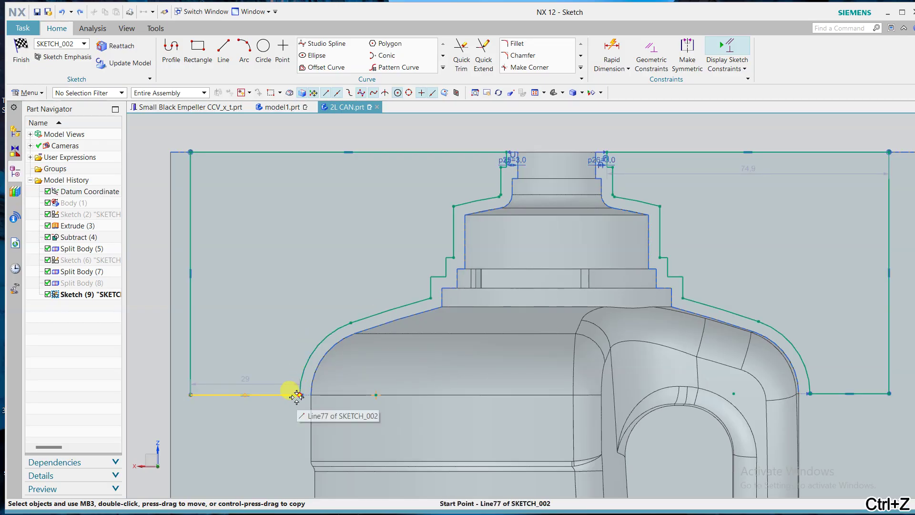
Set the distance between the block's handle-side edge and the outline's vertical line to 10 mm
{"action": "scroll", "coordinate": [329, 334], "scroll_direction": "down", "scroll_amount": 3}
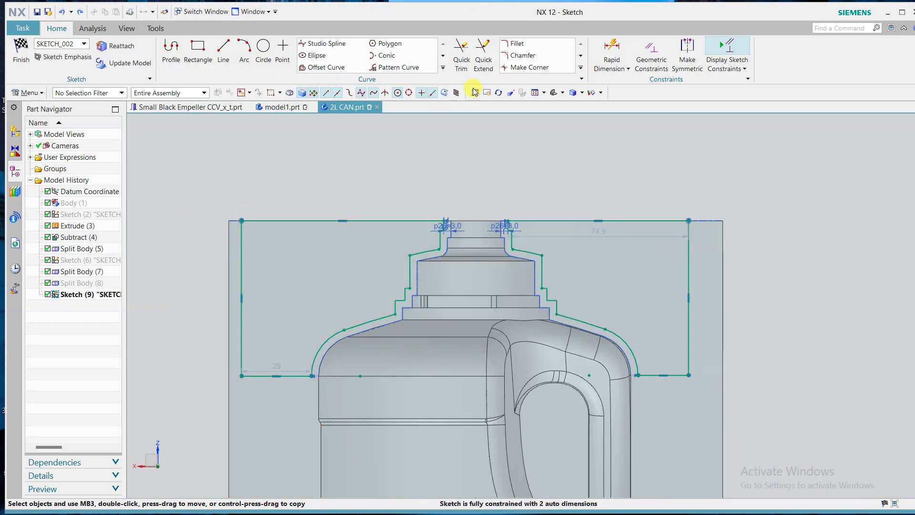
{"action": "left_click", "coordinate": [612, 50]}
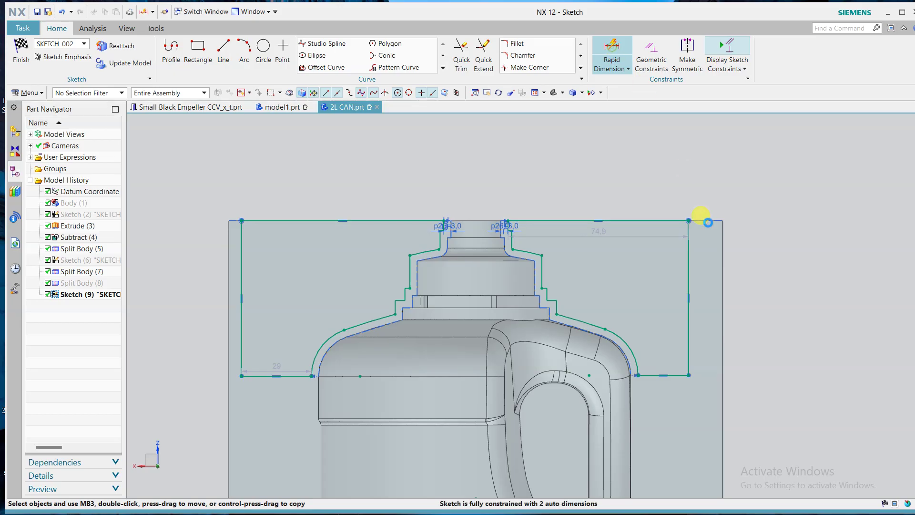
{"action": "left_click", "coordinate": [723, 256]}
{"action": "left_click", "coordinate": [689, 265]}
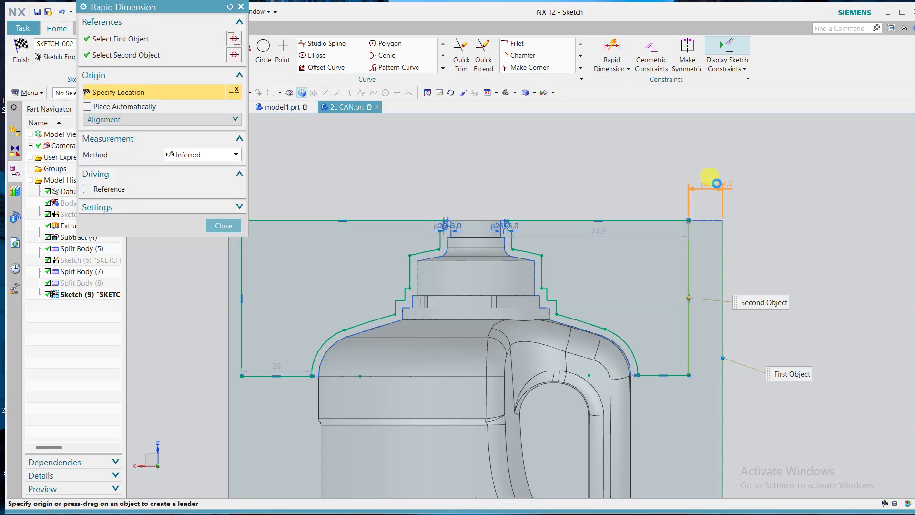
{"action": "left_click", "coordinate": [717, 184]}
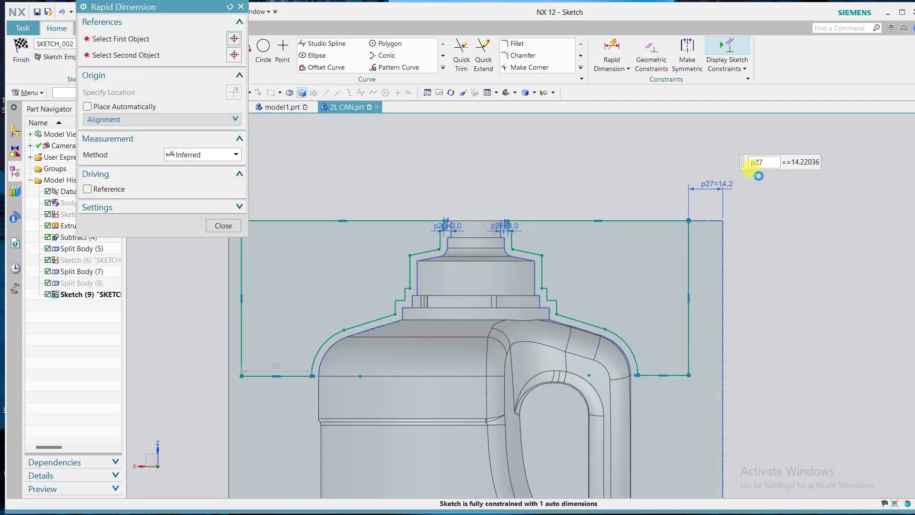
{"action": "type", "text": "10"}
{"action": "key", "text": "Return"}
Set the distance between the block's edge opposite the handle and the outline's vertical line to 10 mm
{"action": "left_click", "coordinate": [229, 279]}
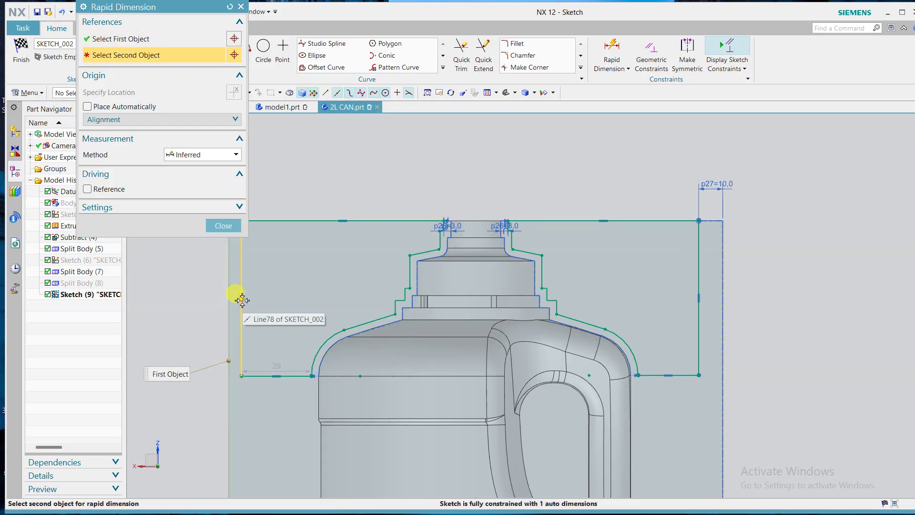
{"action": "left_click", "coordinate": [241, 300]}
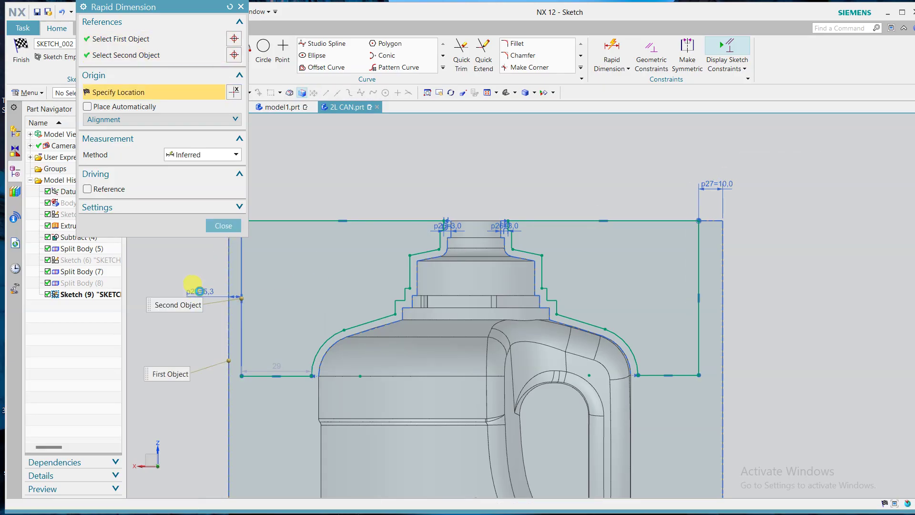
{"action": "left_click", "coordinate": [200, 294]}
{"action": "type", "text": "10"}
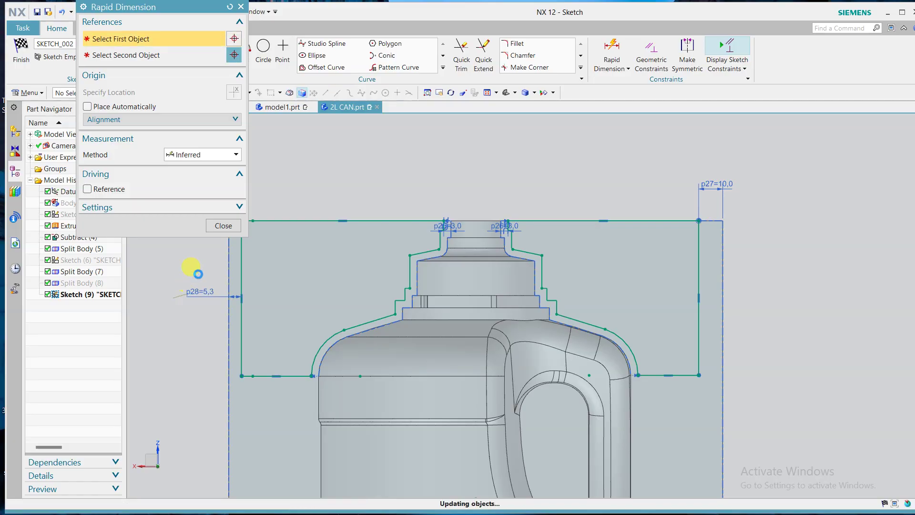
{"action": "key", "text": "Return"}
{"action": "left_click", "coordinate": [223, 226]}
Round the four lower corners of the outline with 6 mm fillets and align its two bottom lines at the same height
{"action": "left_click", "coordinate": [517, 44]}
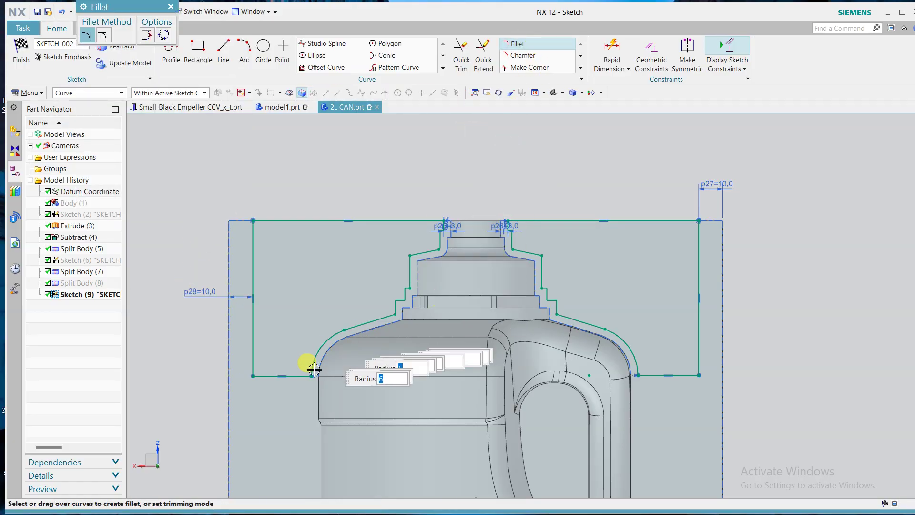
{"action": "left_click", "coordinate": [312, 365]}
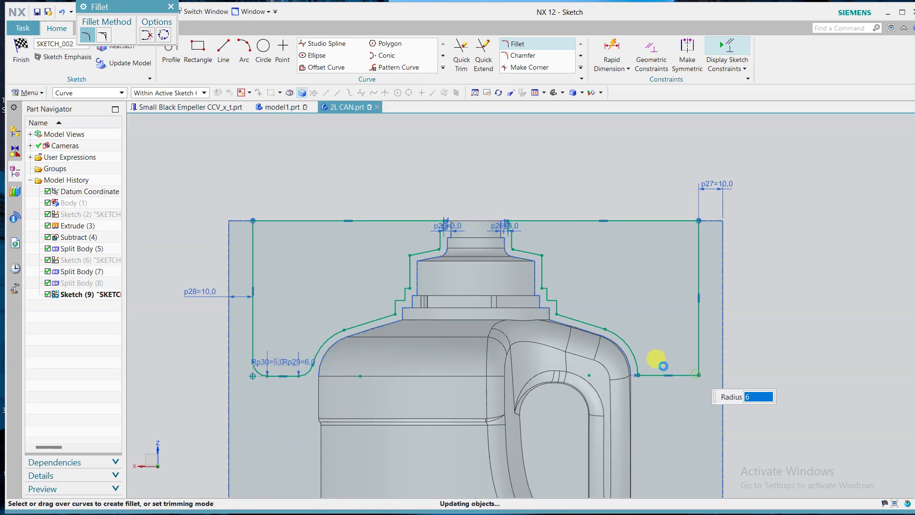
{"action": "middle_click", "coordinate": [766, 333]}
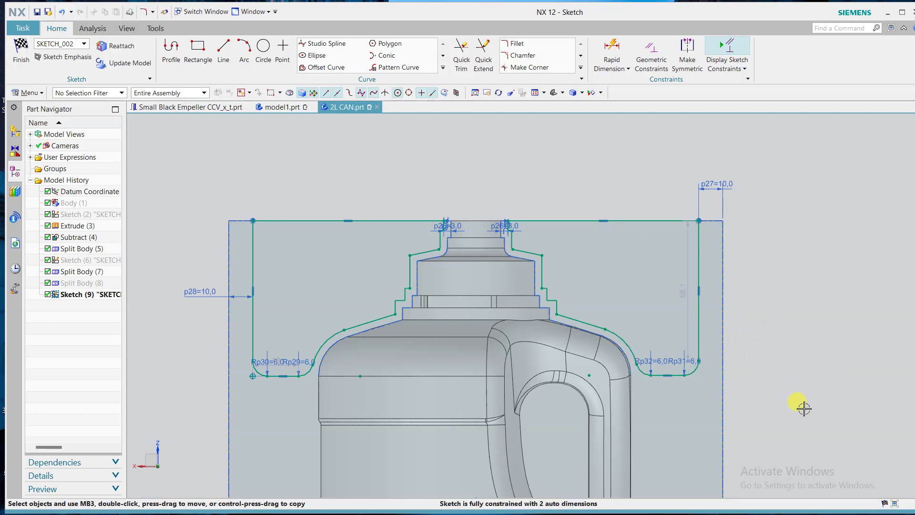
{"action": "left_click", "coordinate": [668, 375]}
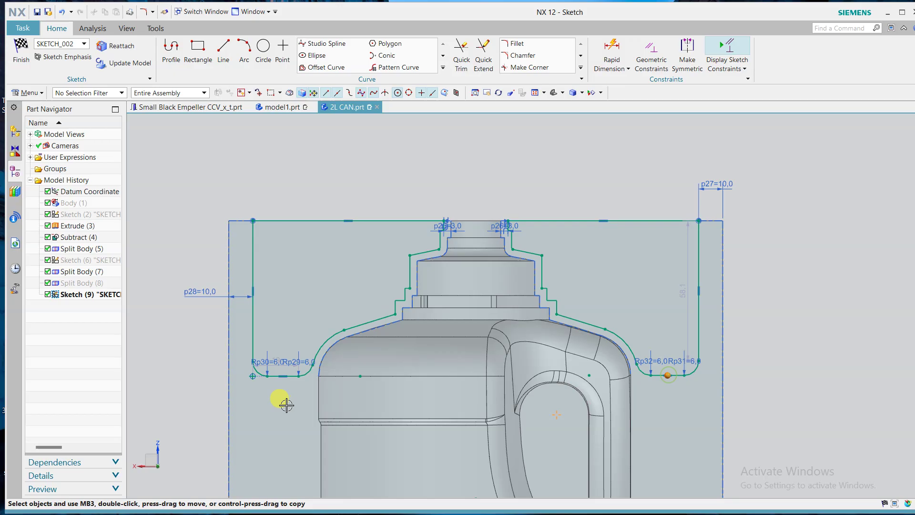
{"action": "left_click", "coordinate": [282, 377]}
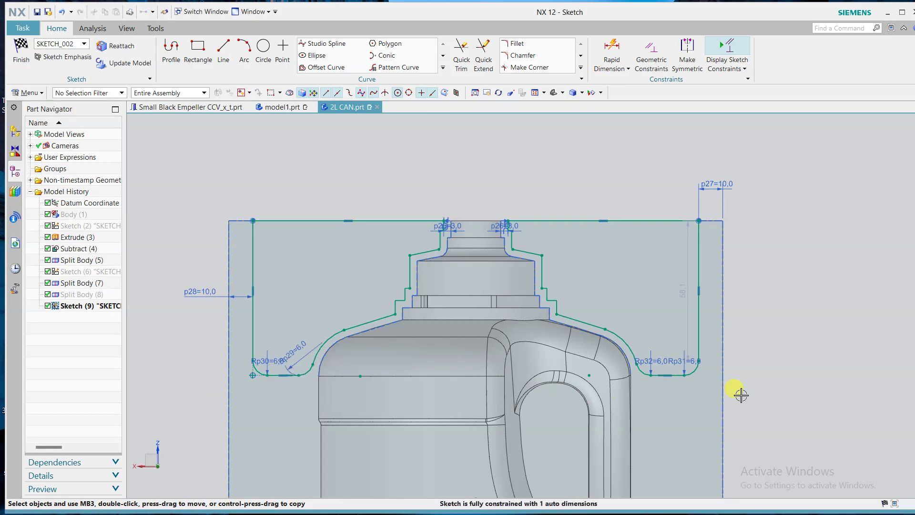
Try to offset the handle opening's tangent edges 3 mm inward
{"action": "scroll", "coordinate": [743, 373], "scroll_direction": "down", "scroll_amount": 1}
{"action": "middle_click_drag", "start_coordinate": [750, 377], "coordinate": [686, 232], "text": "shift"}
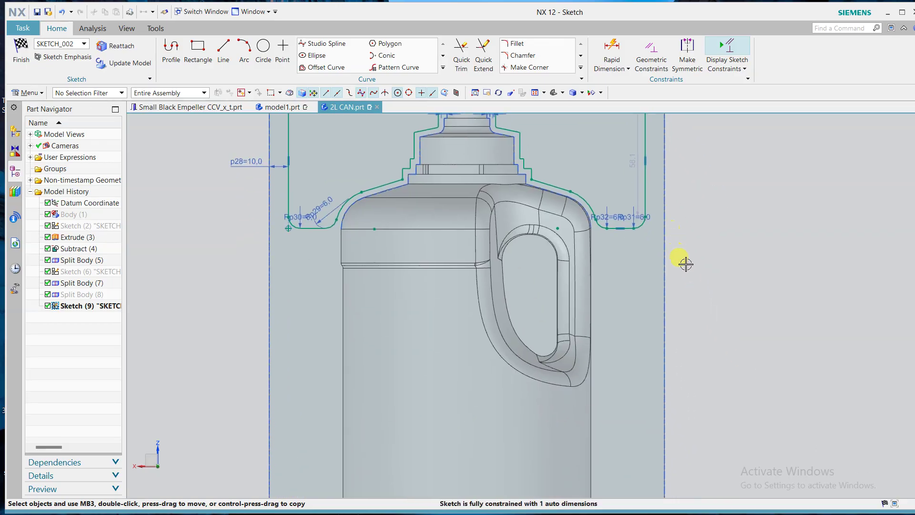
{"action": "scroll", "coordinate": [690, 284], "scroll_direction": "down", "scroll_amount": 2}
{"action": "middle_click_drag", "start_coordinate": [738, 374], "coordinate": [680, 362], "text": "shift"}
{"action": "scroll", "coordinate": [531, 230], "scroll_direction": "up", "scroll_amount": 3}
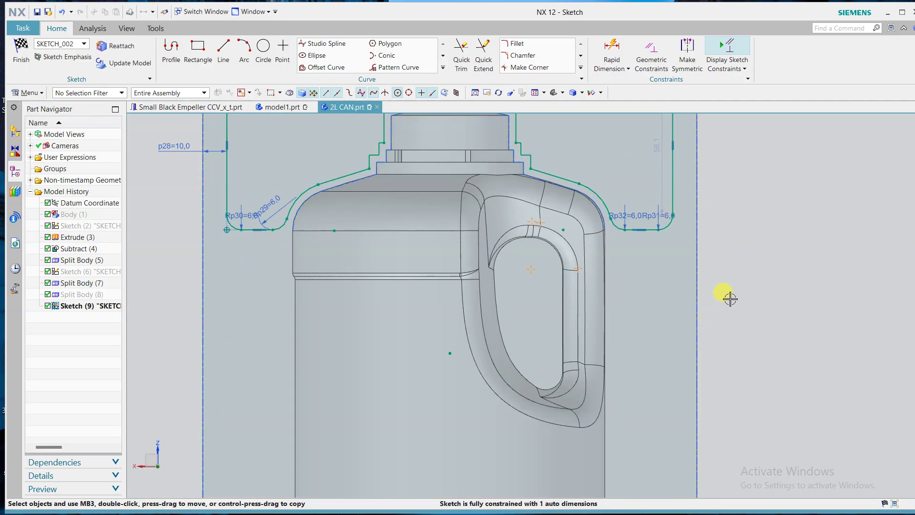
{"action": "middle_click_drag", "start_coordinate": [730, 299], "coordinate": [705, 302]}
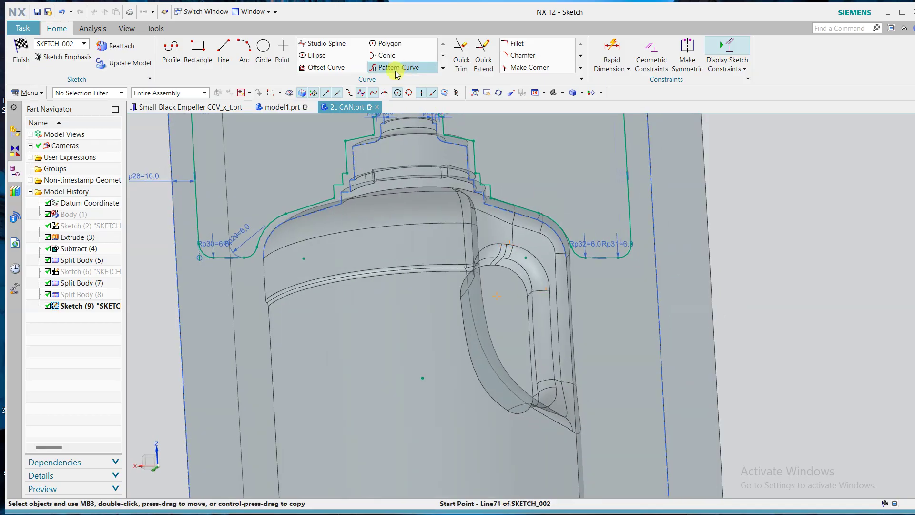
{"action": "left_click", "coordinate": [323, 67]}
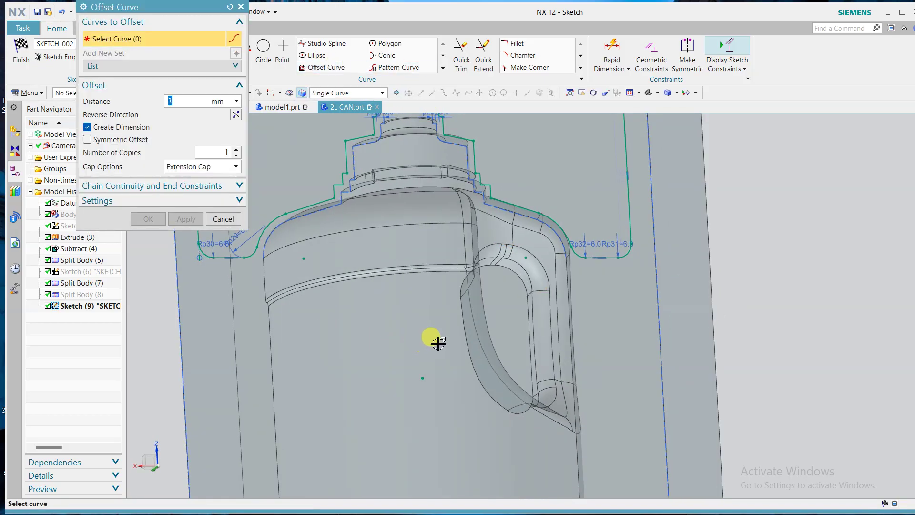
{"action": "left_click", "coordinate": [355, 92]}
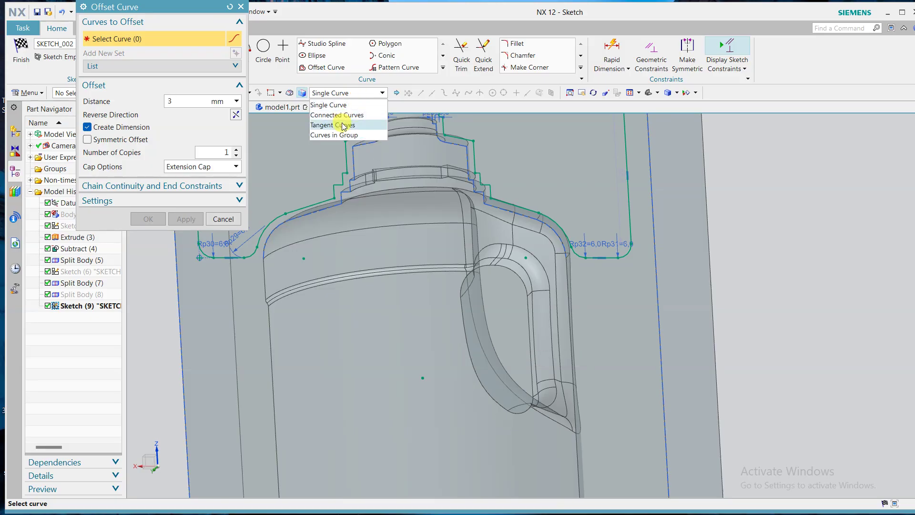
{"action": "left_click", "coordinate": [344, 125]}
{"action": "left_click", "coordinate": [463, 341]}
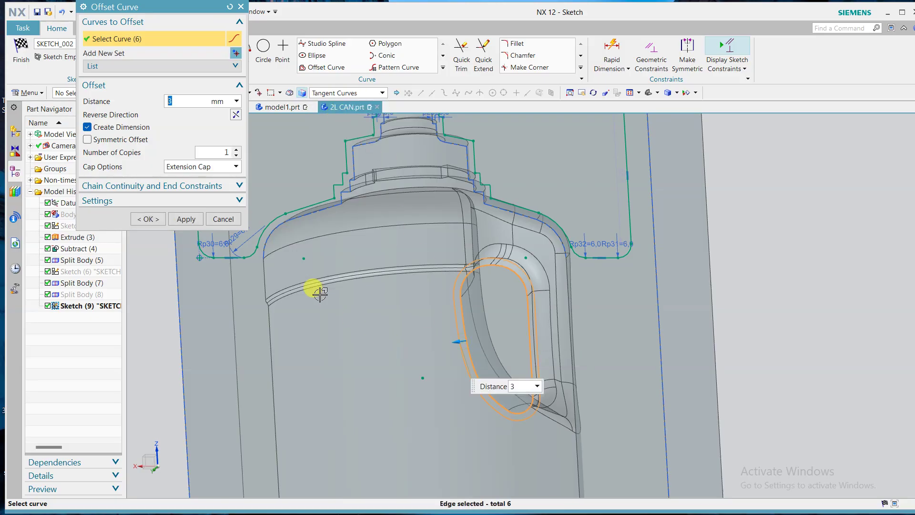
{"action": "left_click", "coordinate": [236, 114]}
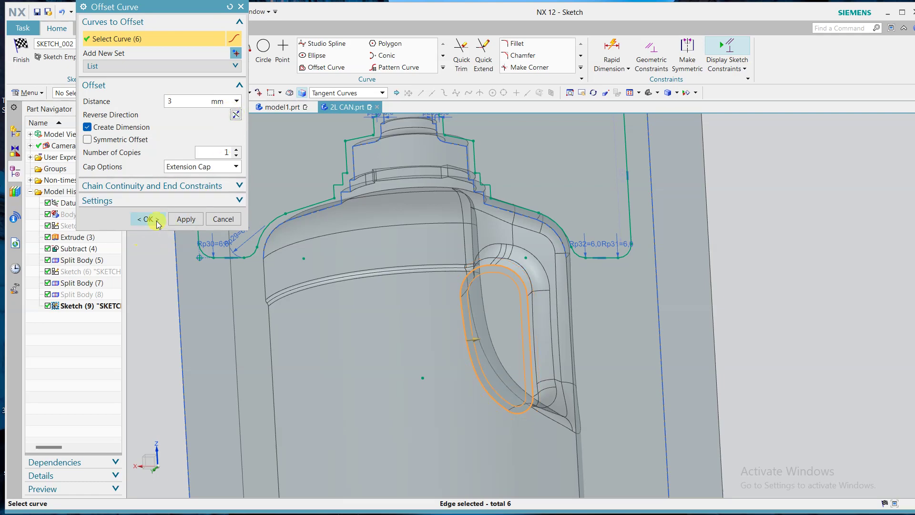
{"action": "left_click", "coordinate": [157, 220]}
{"action": "left_click", "coordinate": [482, 285]}
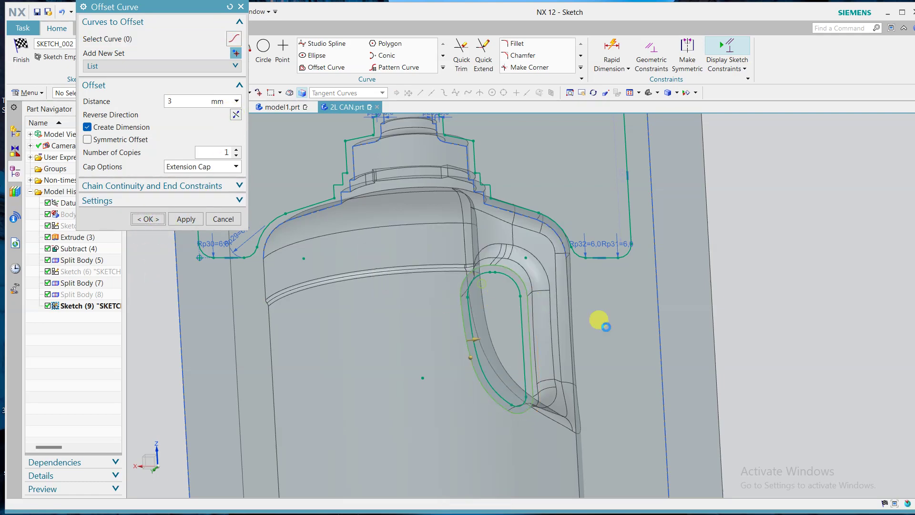
{"action": "left_click", "coordinate": [208, 221]}
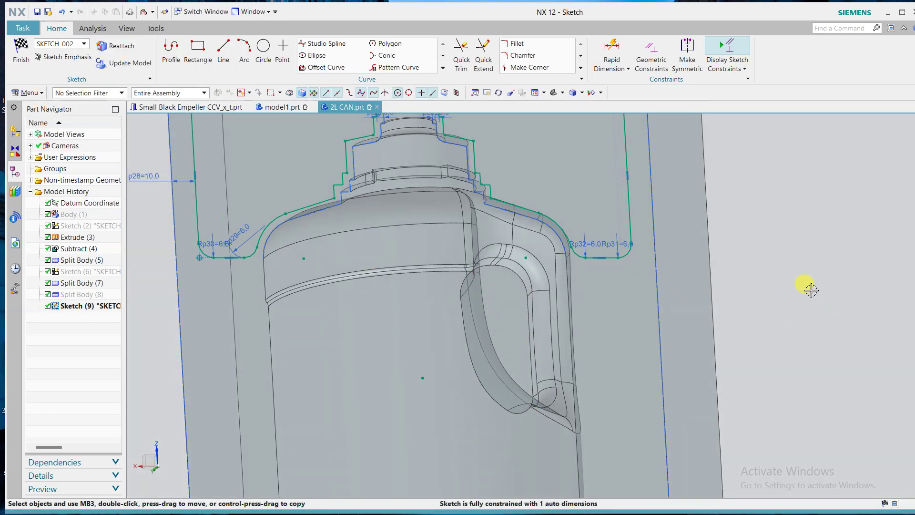
Project the full edge loop of the handle opening into the sketch
{"action": "left_click", "coordinate": [443, 68]}
{"action": "left_click", "coordinate": [410, 91]}
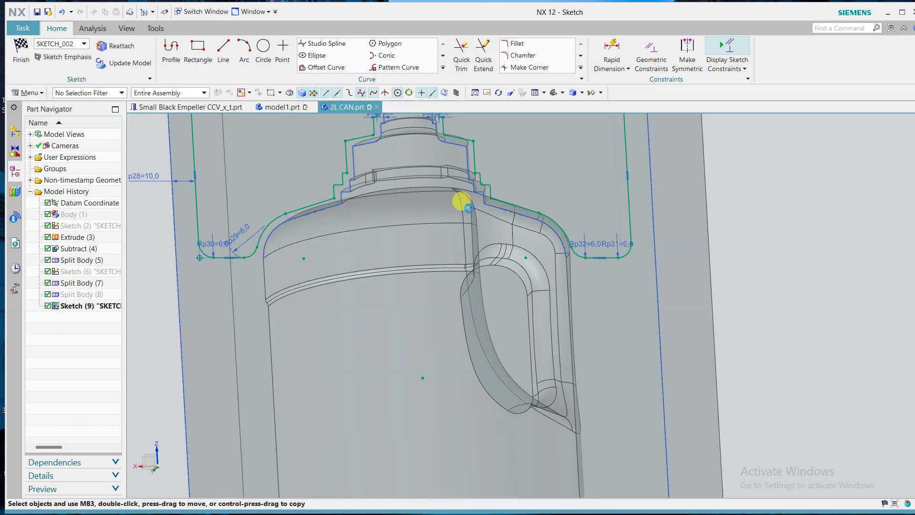
{"action": "left_click", "coordinate": [467, 349]}
{"action": "left_click", "coordinate": [537, 370]}
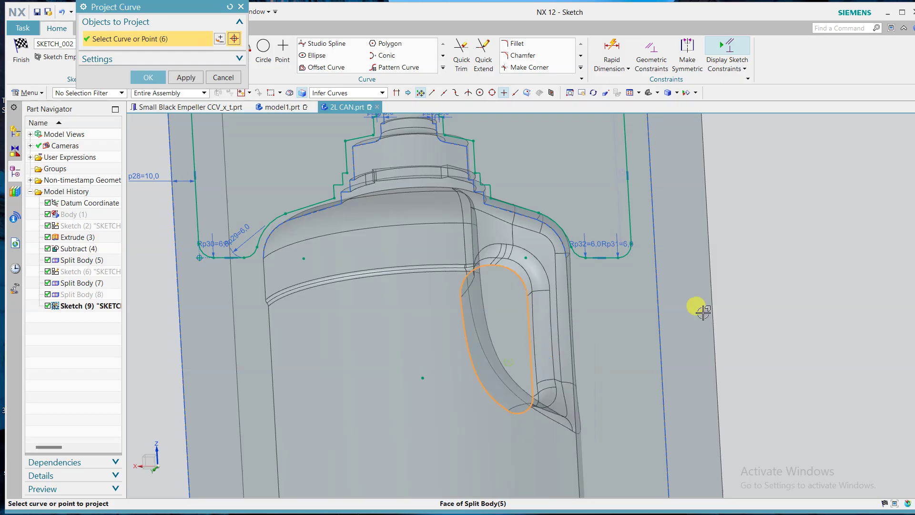
{"action": "middle_click", "coordinate": [779, 266]}
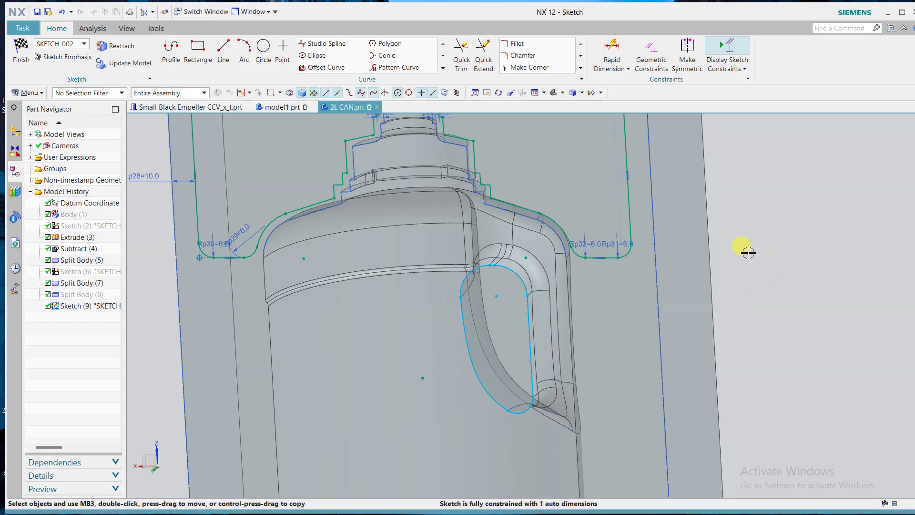
{"action": "left_click", "coordinate": [322, 68]}
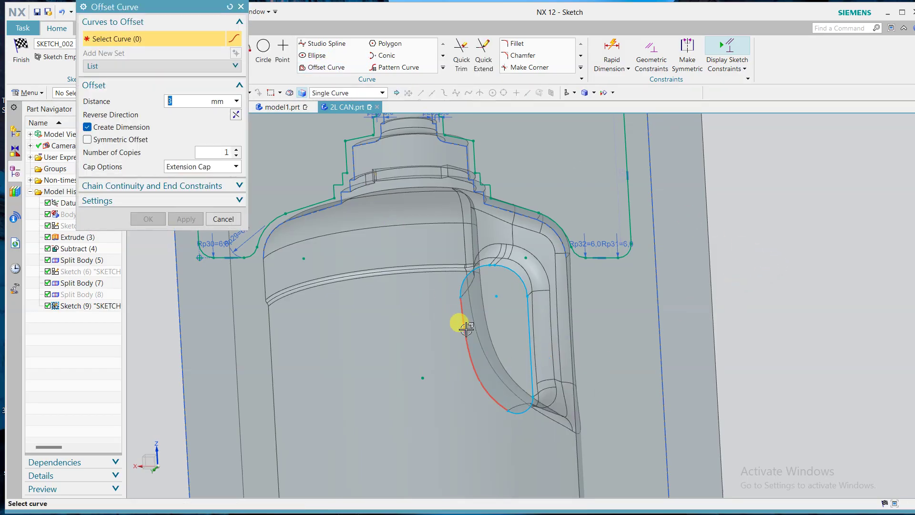
{"action": "left_click", "coordinate": [466, 329]}
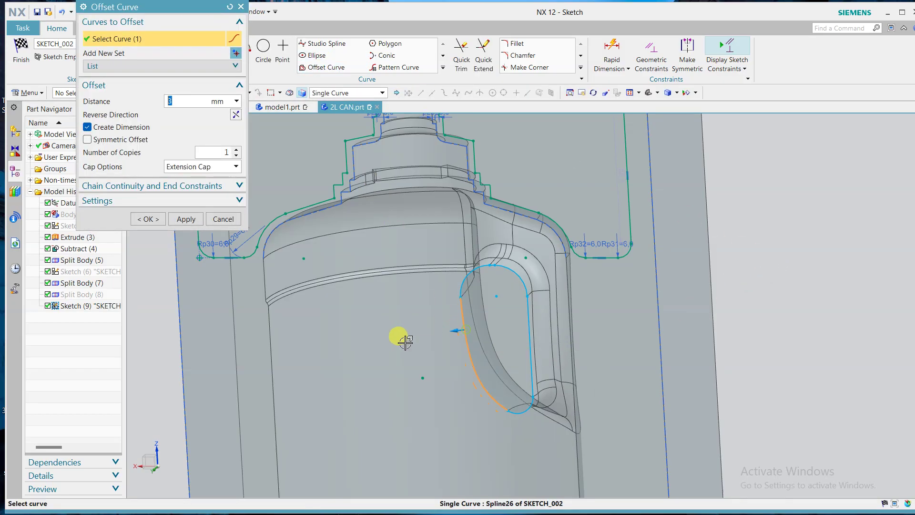
{"action": "left_click", "coordinate": [215, 218]}
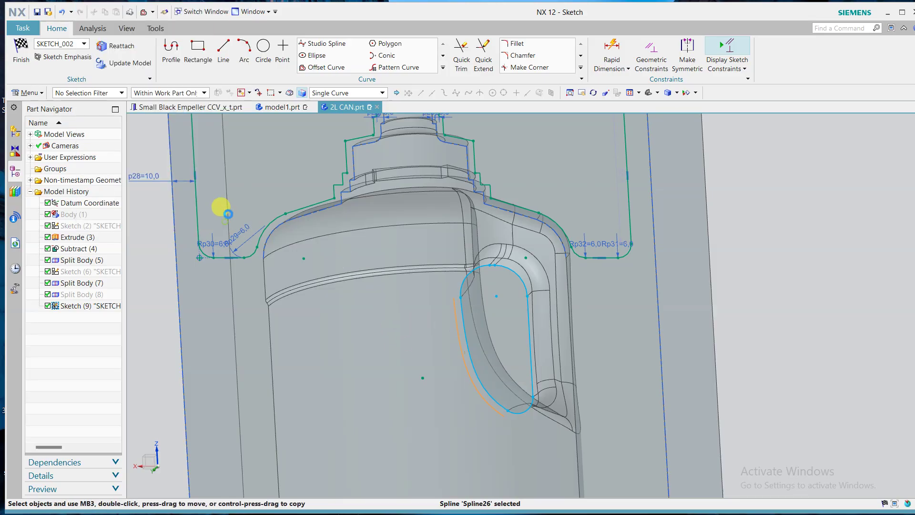
Offset the projected handle opening loop 3 mm inward, selecting it as tangent curves
{"action": "left_click", "coordinate": [322, 67]}
{"action": "left_click", "coordinate": [336, 93]}
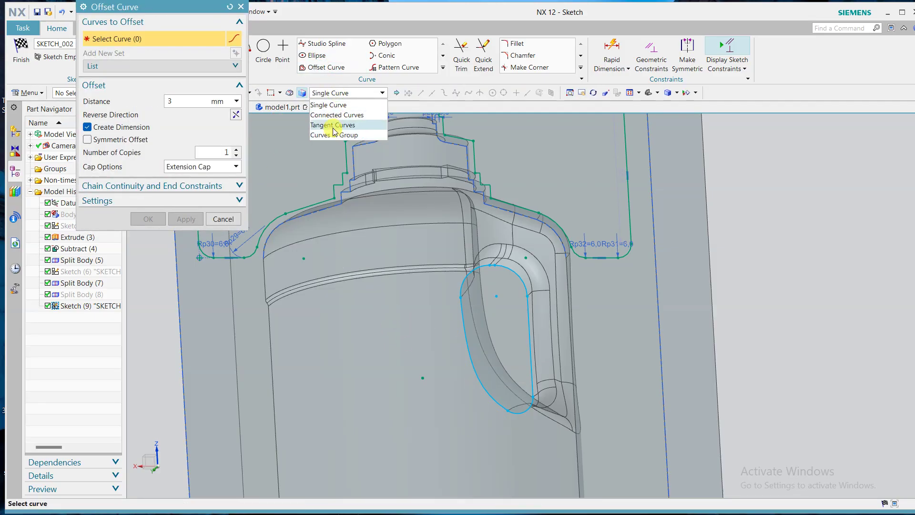
{"action": "left_click", "coordinate": [336, 123]}
{"action": "left_click", "coordinate": [461, 340]}
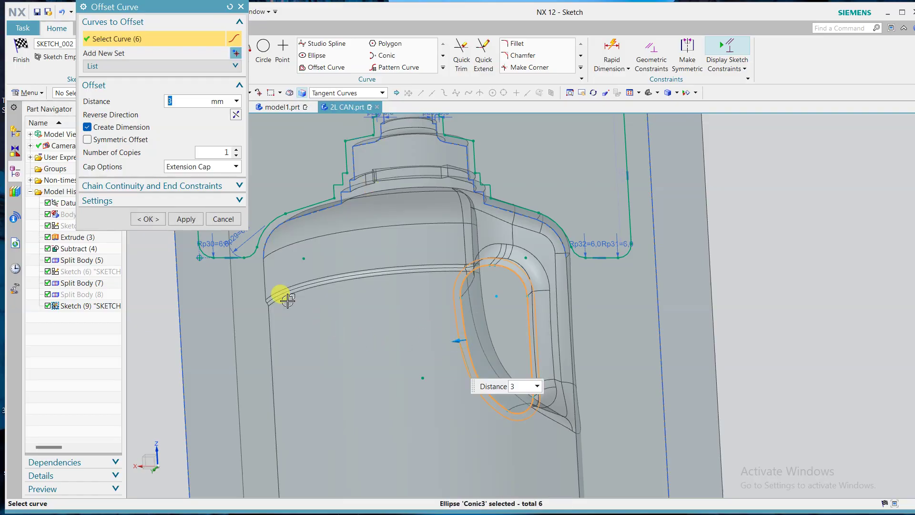
{"action": "left_click", "coordinate": [146, 223]}
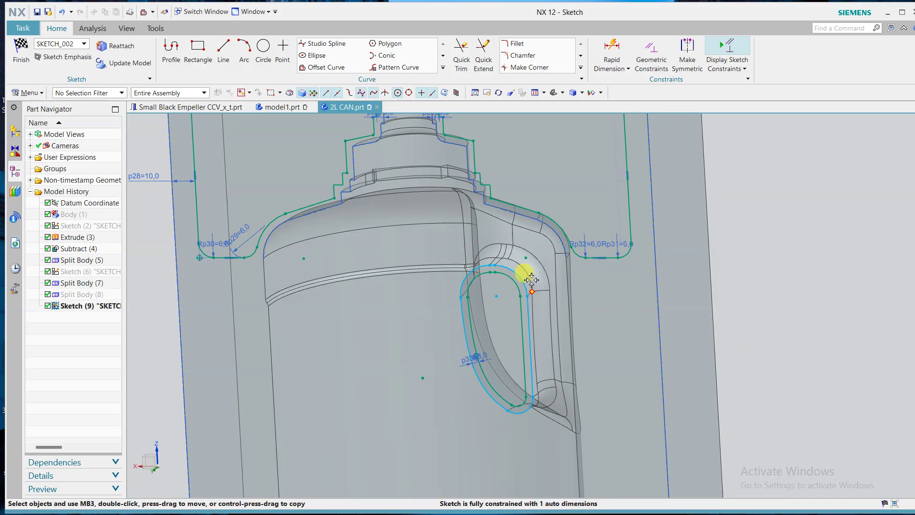
Finish the sketch containing the neck, shoulder and handle opening offset profiles
{"action": "scroll", "coordinate": [775, 317], "scroll_direction": "down", "scroll_amount": 3}
{"action": "mouse_move", "coordinate": [785, 333]}
{"action": "middle_mouse_down", "text": "shift"}
{"action": "mouse_move", "coordinate": [721, 280]}
{"action": "mouse_move", "coordinate": [697, 244]}
{"action": "mouse_move", "coordinate": [752, 310]}
{"action": "middle_mouse_up", "text": "shift"}
{"action": "key", "text": "F8"}
{"action": "scroll", "coordinate": [646, 431], "scroll_direction": "up", "scroll_amount": 2}
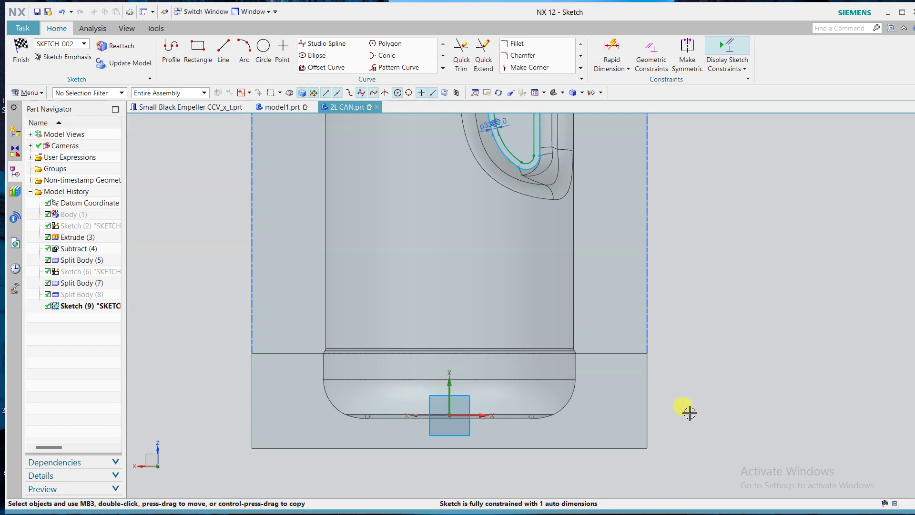
{"action": "left_click", "coordinate": [21, 52]}
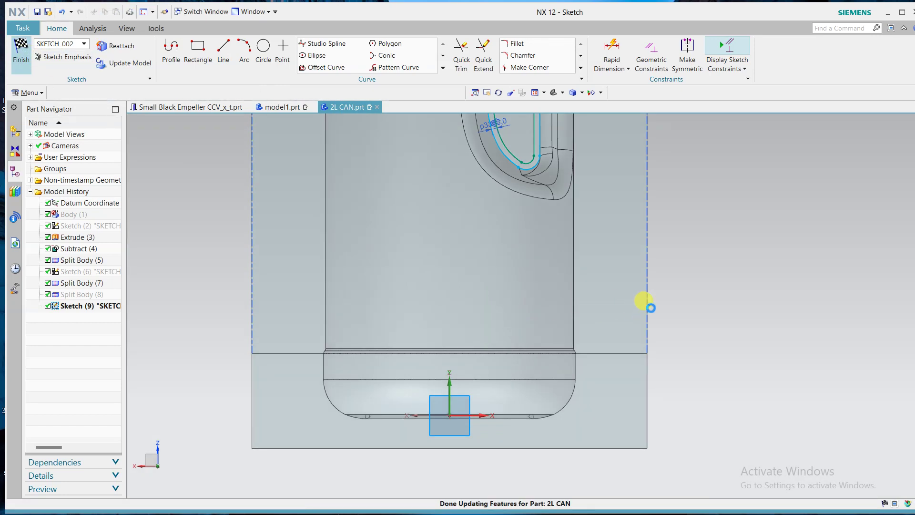
Extrude the closed profile region on the side of the neck away from the handle 3 mm into the mold body, reversing the direction and subtracting it
{"action": "middle_click_drag", "start_coordinate": [607, 313], "coordinate": [589, 289]}
{"action": "scroll", "coordinate": [398, 147], "scroll_direction": "up", "scroll_amount": 2}
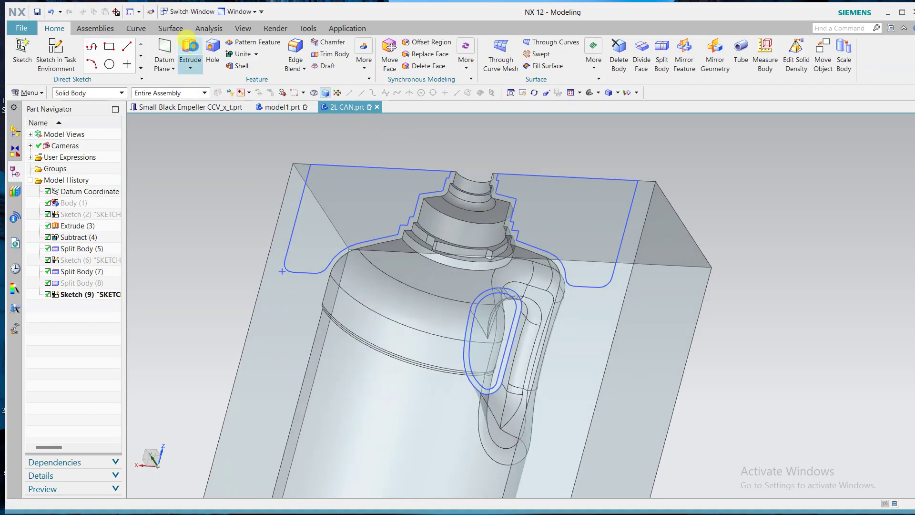
{"action": "left_click", "coordinate": [189, 48]}
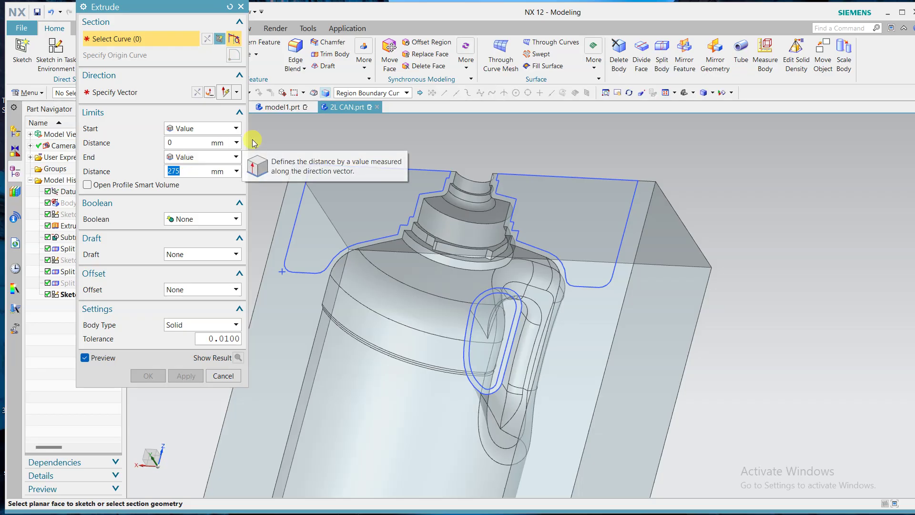
{"action": "left_click", "coordinate": [316, 180]}
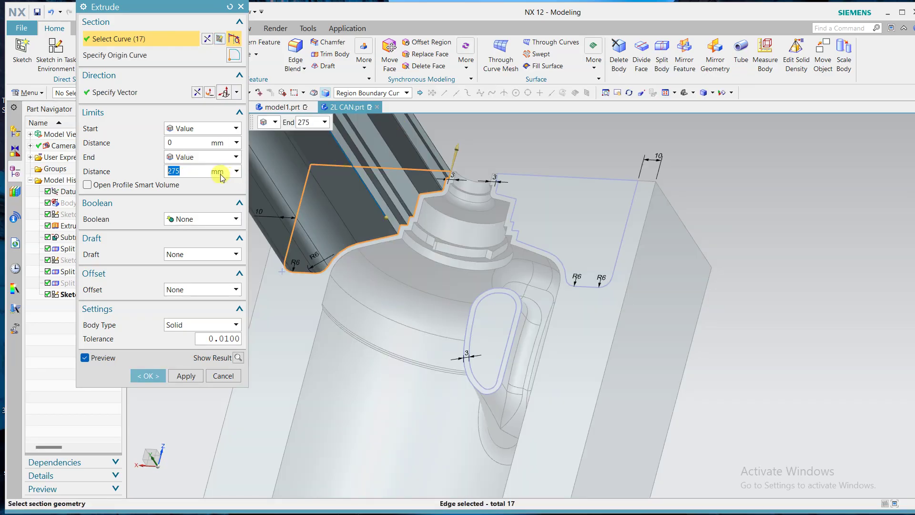
{"action": "type", "text": "3"}
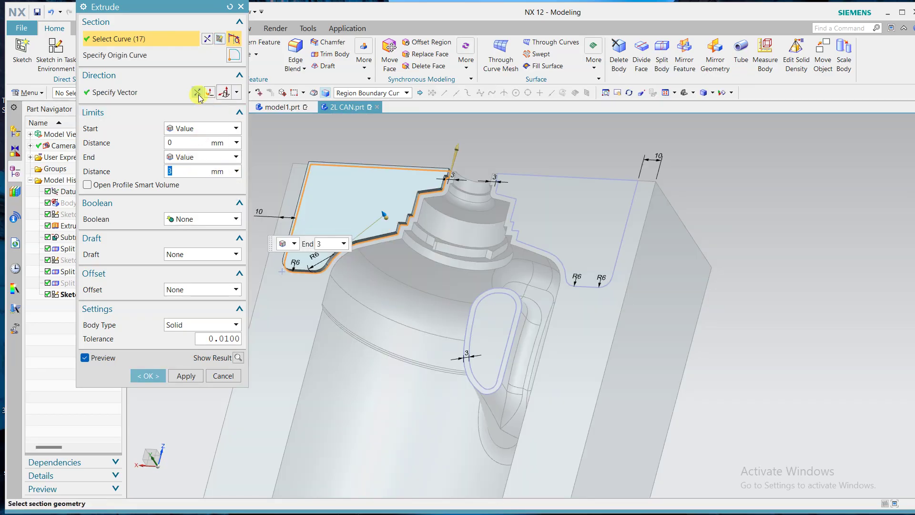
{"action": "left_click", "coordinate": [198, 93]}
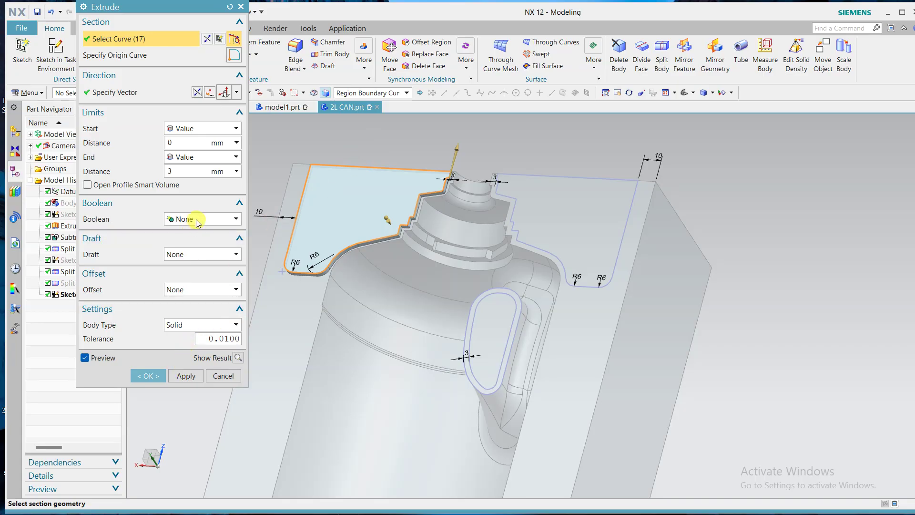
{"action": "left_click", "coordinate": [198, 222]}
{"action": "left_click", "coordinate": [224, 240]}
{"action": "left_click", "coordinate": [306, 209]}
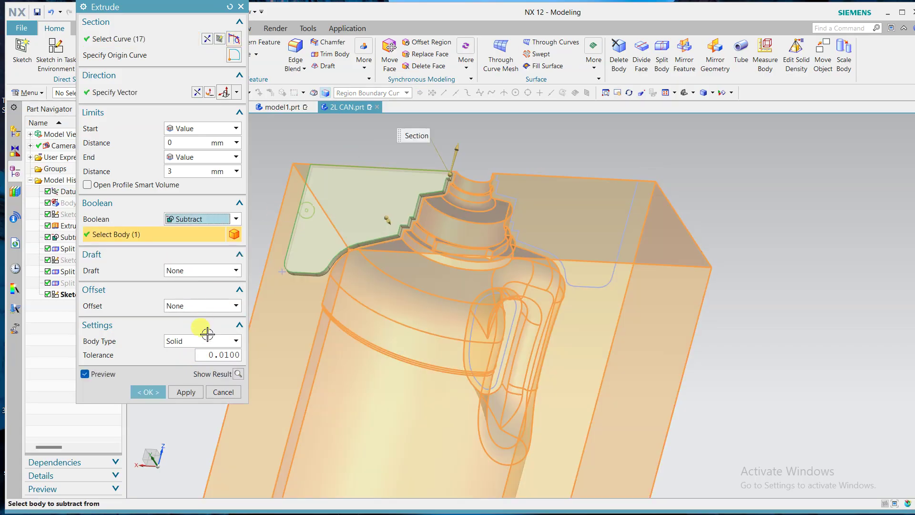
{"action": "left_click", "coordinate": [185, 394]}
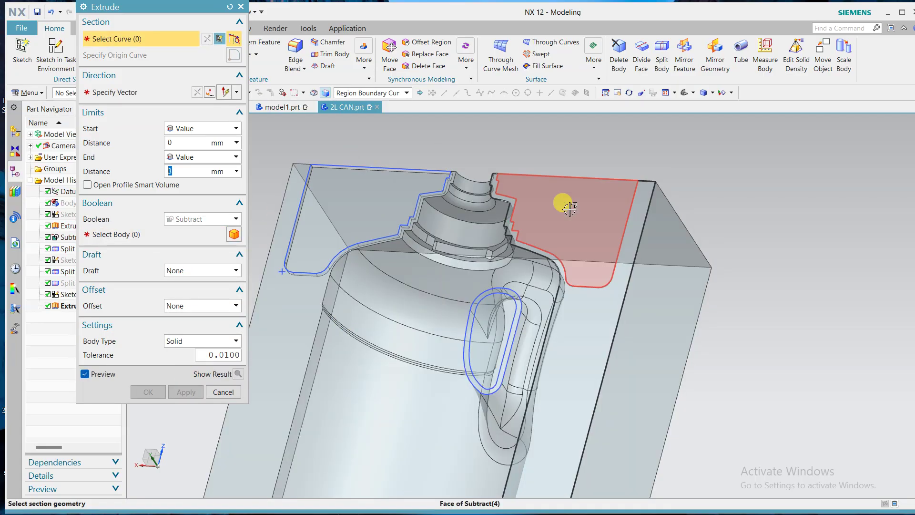
Extrude the matching handle-side profile region 3 mm in the reversed direction, subtracting it from the mold body
{"action": "left_click", "coordinate": [174, 244]}
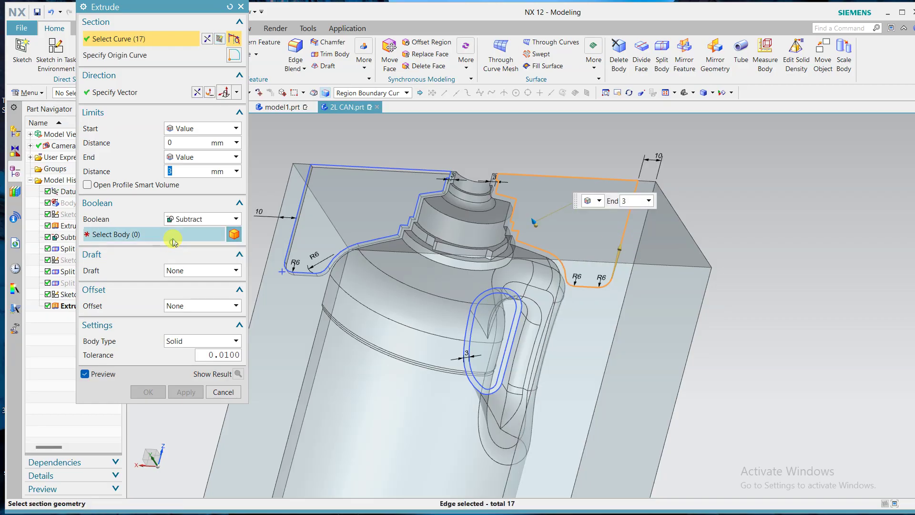
{"action": "left_click", "coordinate": [662, 310]}
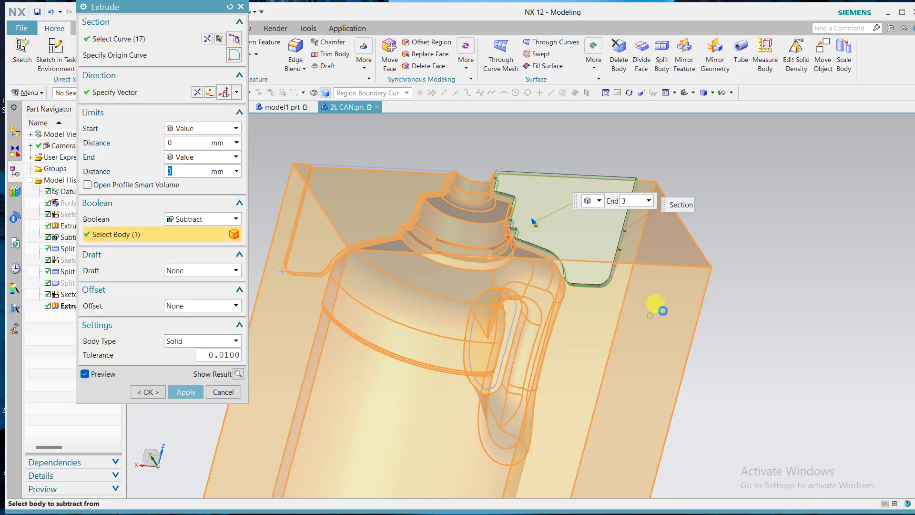
{"action": "left_click", "coordinate": [197, 94]}
{"action": "left_click", "coordinate": [193, 394]}
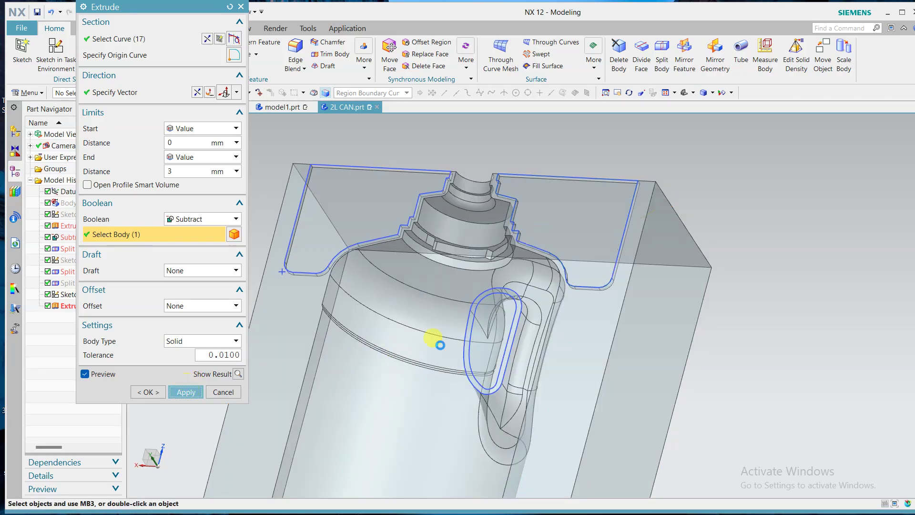
Subtract a 3 mm reversed extrusion of the inner handle opening loop from the mold body and hide the profile sketch
{"action": "left_click", "coordinate": [478, 353]}
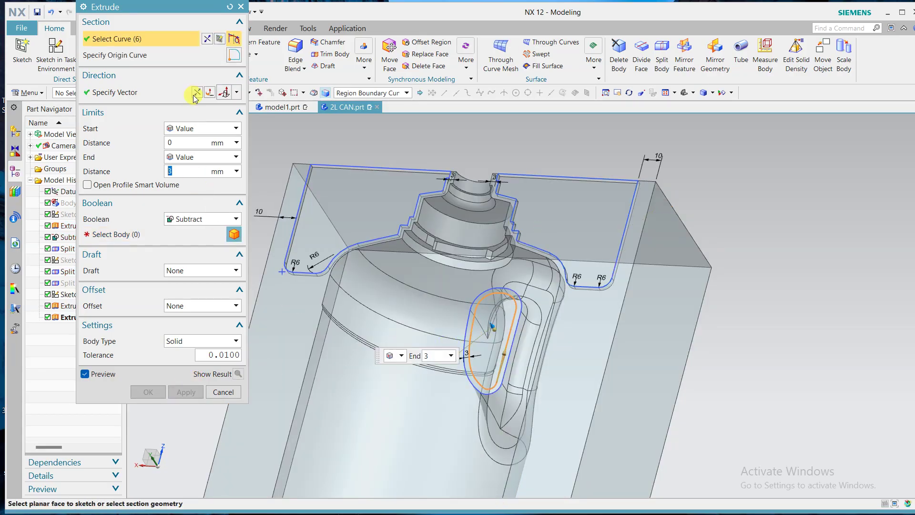
{"action": "left_click", "coordinate": [129, 235]}
{"action": "left_click", "coordinate": [634, 343]}
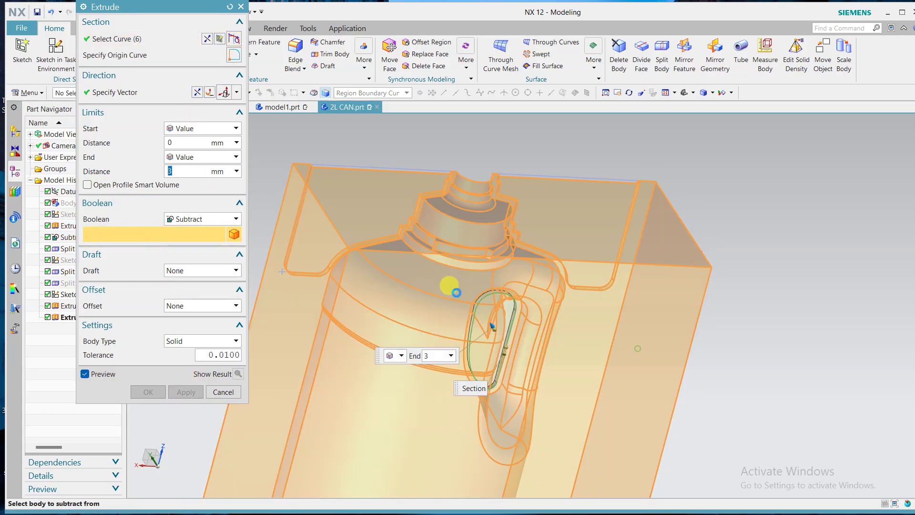
{"action": "left_click", "coordinate": [197, 92]}
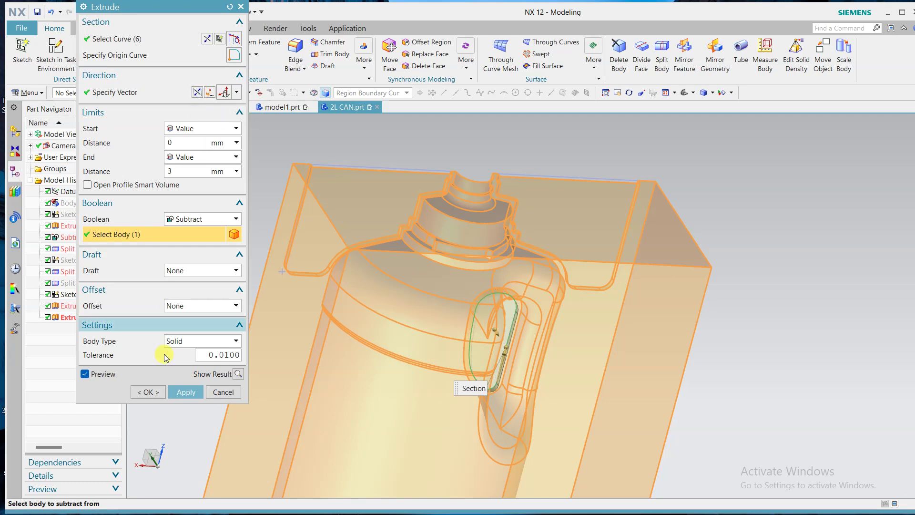
{"action": "left_click", "coordinate": [147, 391]}
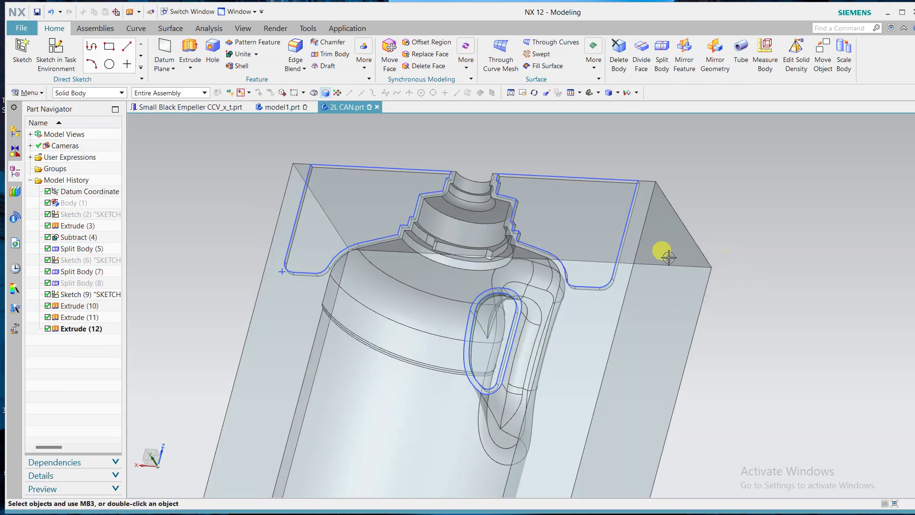
{"action": "right_click", "coordinate": [71, 294]}
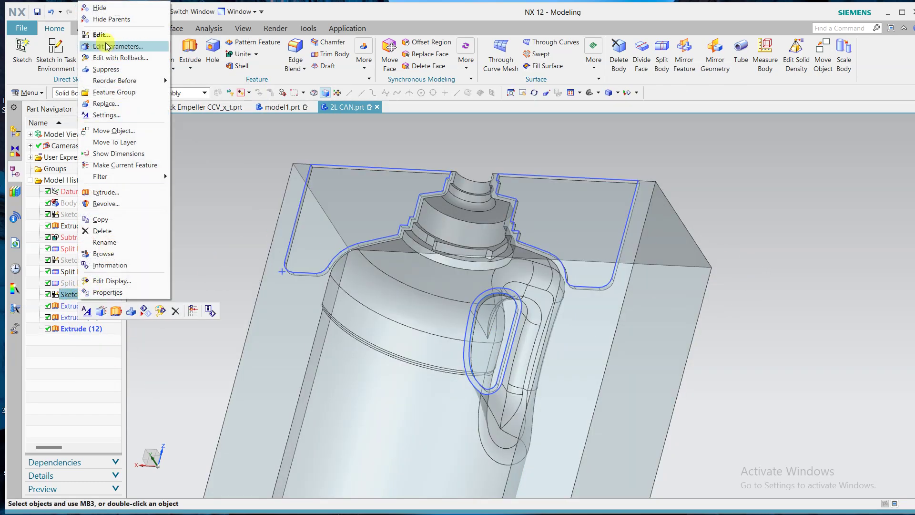
{"action": "left_click", "coordinate": [100, 12]}
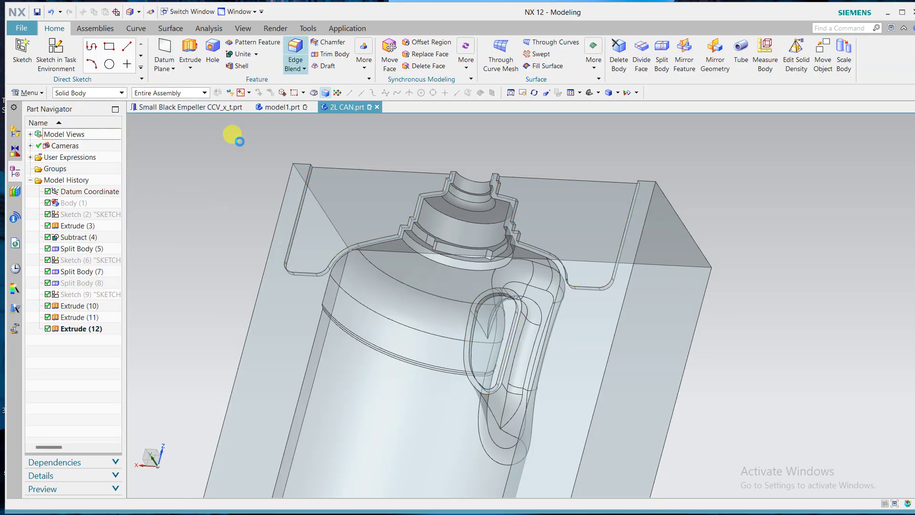
Select the first two small step edges of the handle-side neck recess for an edge blend with a 0.5 mm radius
{"action": "key", "text": "b"}
{"action": "middle_click_drag", "start_coordinate": [519, 161], "coordinate": [507, 174]}
{"action": "scroll", "coordinate": [507, 173], "scroll_direction": "up", "scroll_amount": 5}
{"action": "middle_click_drag", "start_coordinate": [542, 146], "coordinate": [541, 170]}
{"action": "left_click", "coordinate": [445, 252]}
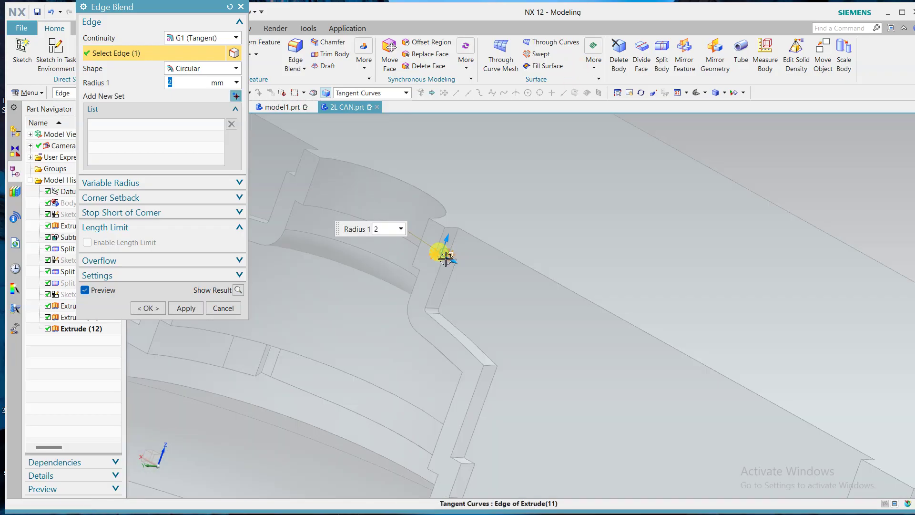
{"action": "scroll", "coordinate": [447, 265], "scroll_direction": "up", "scroll_amount": 2}
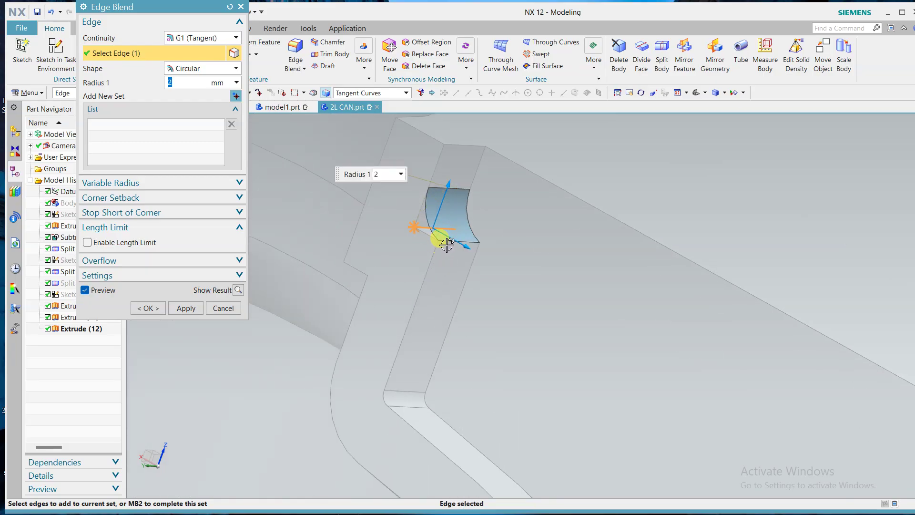
{"action": "left_click", "coordinate": [437, 293]}
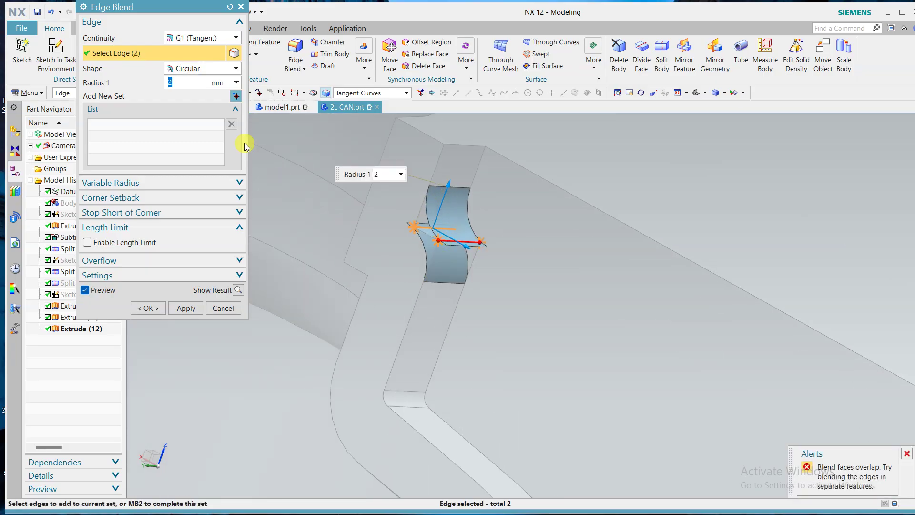
{"action": "type", "text": "1"}
{"action": "key", "text": "Return"}
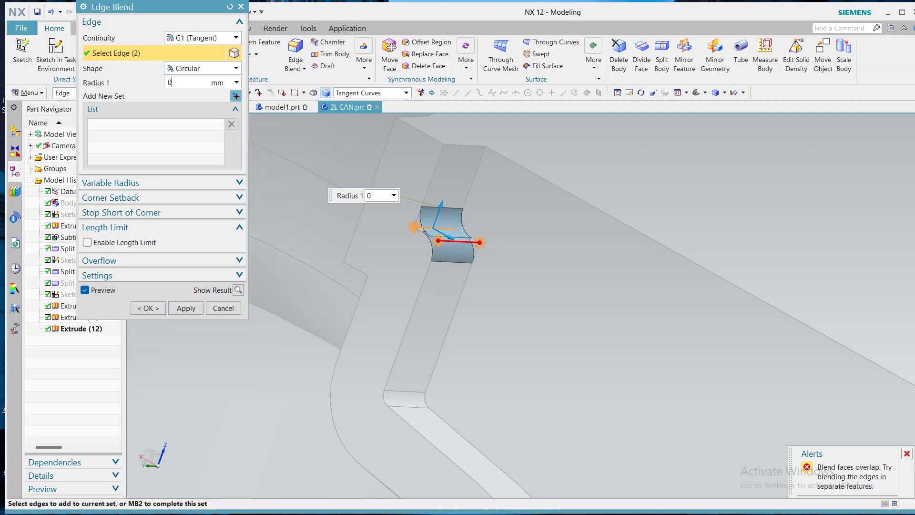
{"action": "type", "text": "0.5"}
{"action": "key", "text": "Return"}
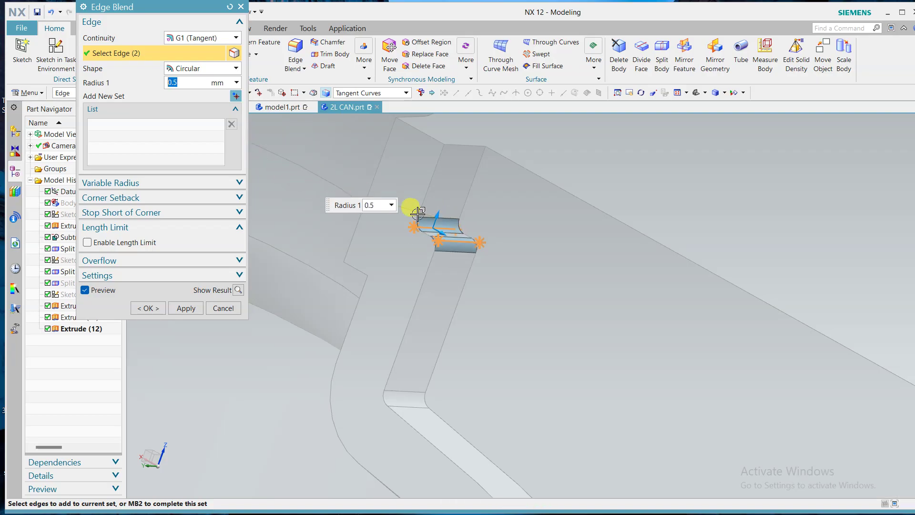
Add six more corner edges down the stepped handle-side neck recess to the blend set and create the blend
{"action": "scroll", "coordinate": [493, 223], "scroll_direction": "down", "scroll_amount": 6}
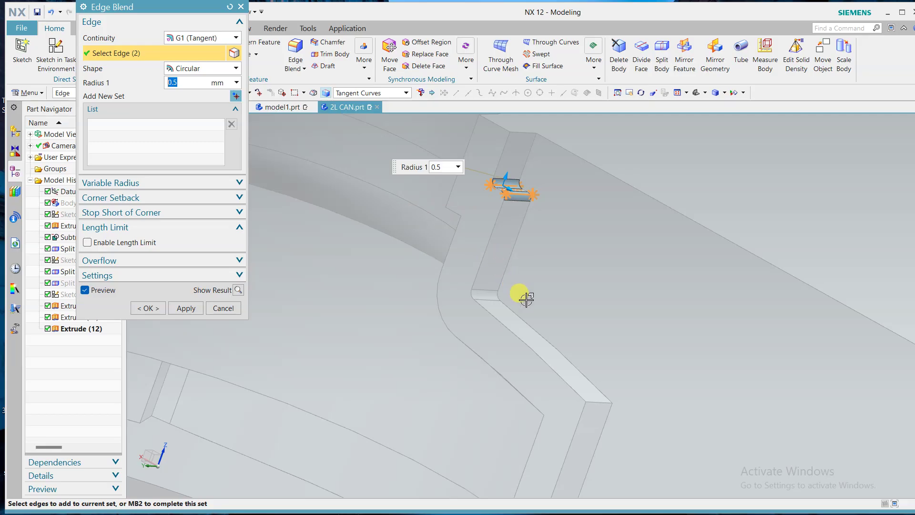
{"action": "middle_click_drag", "start_coordinate": [525, 298], "coordinate": [572, 370], "text": "shift"}
{"action": "left_click", "coordinate": [599, 342]}
{"action": "scroll", "coordinate": [615, 339], "scroll_direction": "up", "scroll_amount": 5}
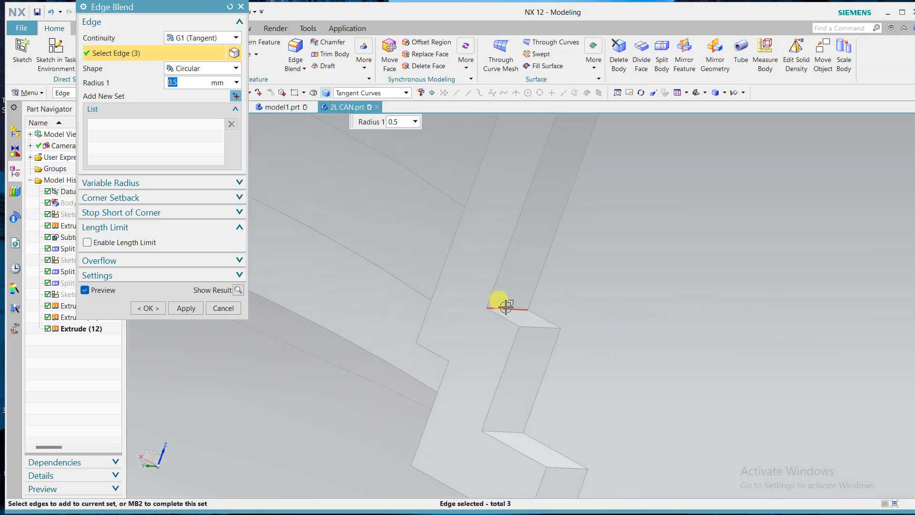
{"action": "left_click", "coordinate": [506, 307]}
{"action": "left_click", "coordinate": [529, 326]}
{"action": "left_click", "coordinate": [504, 425]}
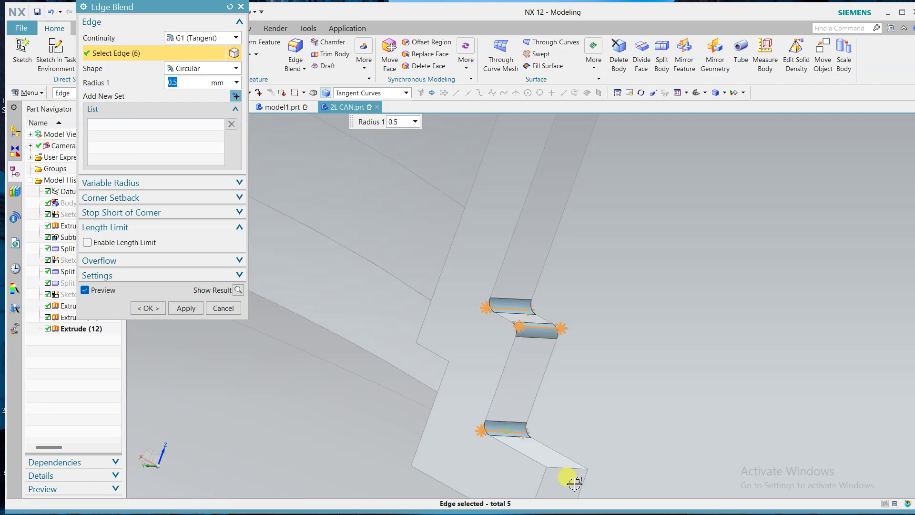
{"action": "left_click", "coordinate": [553, 460]}
{"action": "scroll", "coordinate": [582, 361], "scroll_direction": "down", "scroll_amount": 1}
{"action": "scroll", "coordinate": [583, 361], "scroll_direction": "down", "scroll_amount": 2}
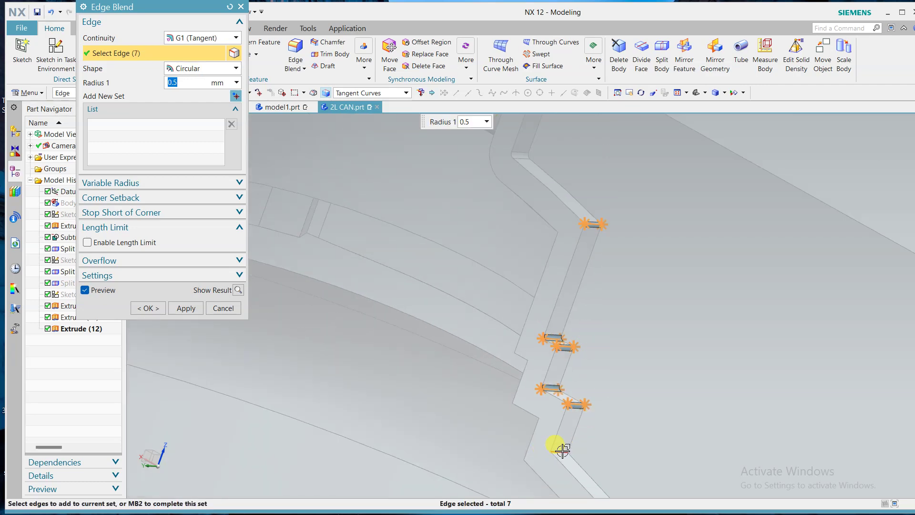
{"action": "left_click", "coordinate": [517, 350]}
{"action": "middle_click_drag", "start_coordinate": [517, 350], "coordinate": [503, 333]}
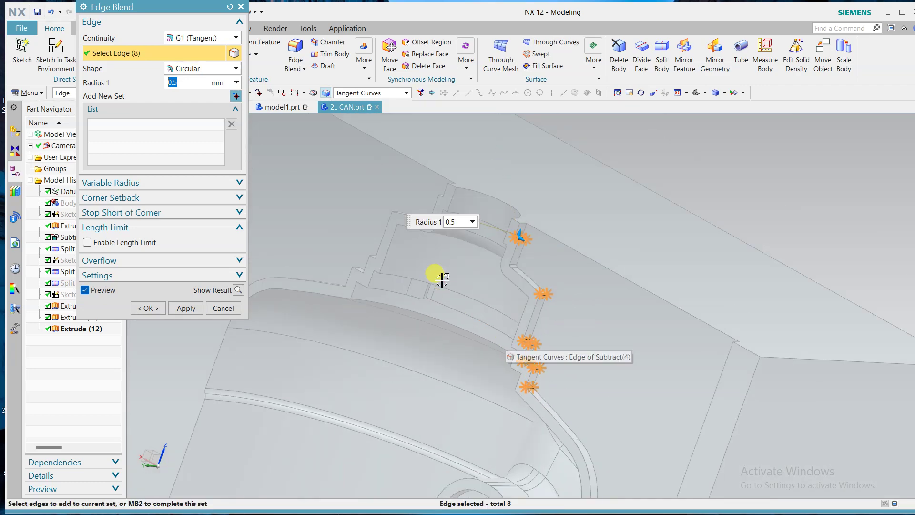
{"action": "left_click", "coordinate": [149, 309]}
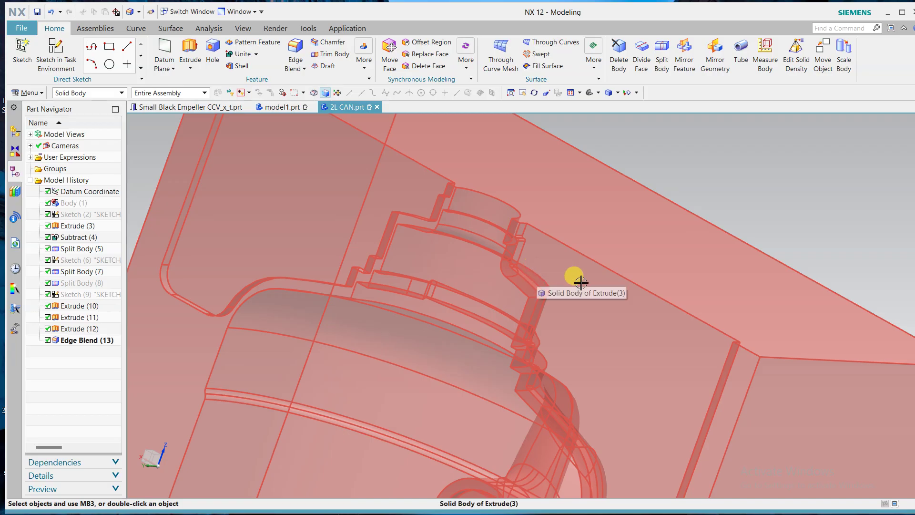
Try to chamfer the handle-side neck recess outline using offset and angle, 3 mm at 30°, with the direction reversed
{"action": "scroll", "coordinate": [581, 283], "scroll_direction": "down", "scroll_amount": 3}
{"action": "mouse_move", "coordinate": [607, 284]}
{"action": "middle_mouse_down"}
{"action": "mouse_move", "coordinate": [671, 268]}
{"action": "mouse_move", "coordinate": [614, 273]}
{"action": "middle_mouse_up"}
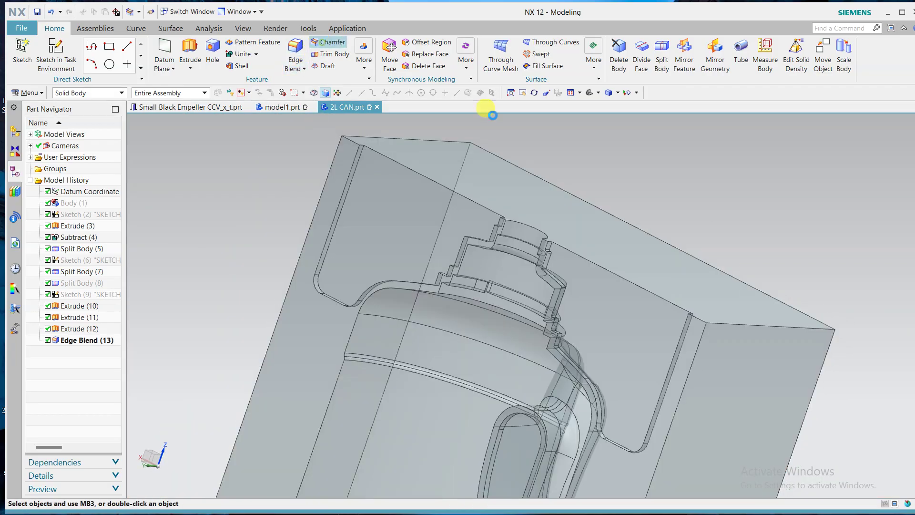
{"action": "scroll", "coordinate": [568, 241], "scroll_direction": "up", "scroll_amount": 5}
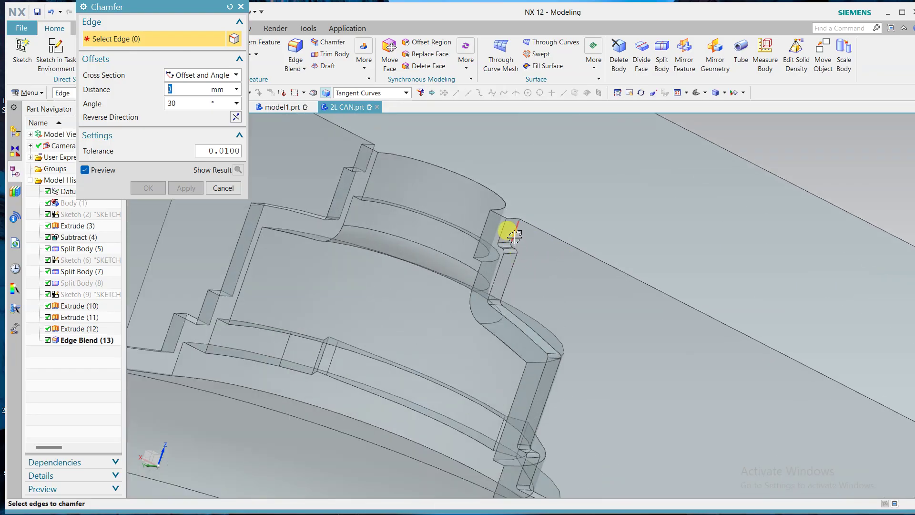
{"action": "left_click", "coordinate": [515, 235]}
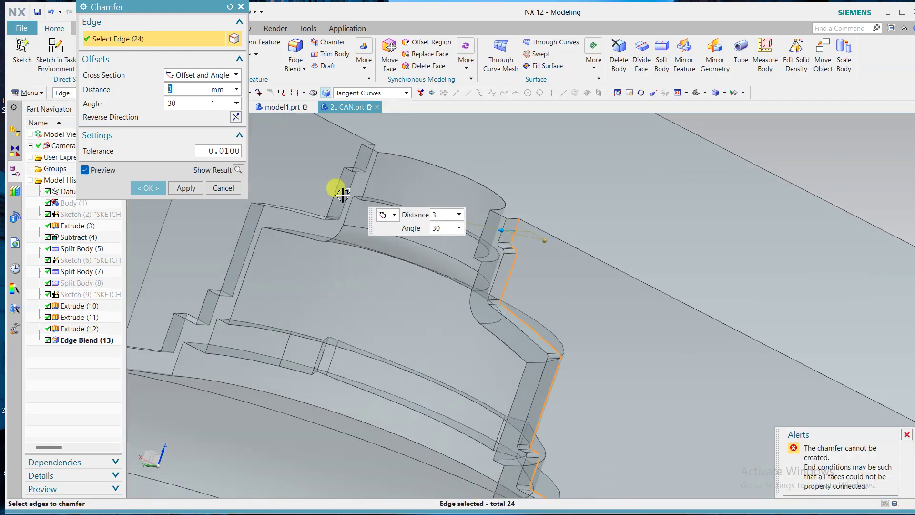
{"action": "left_click", "coordinate": [237, 120]}
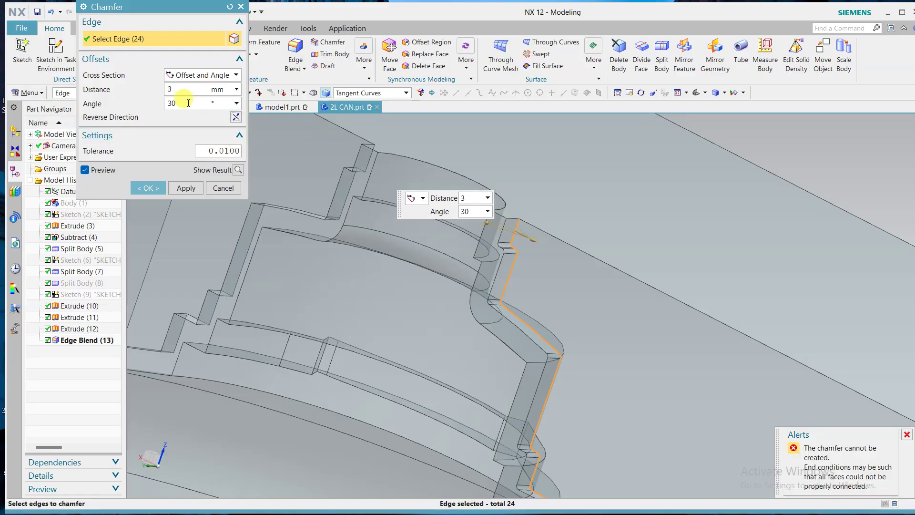
Try an asymmetric chamfer of 3 mm by 3 mm on the same recess outline, and cancel the chamfer
{"action": "left_click", "coordinate": [204, 76]}
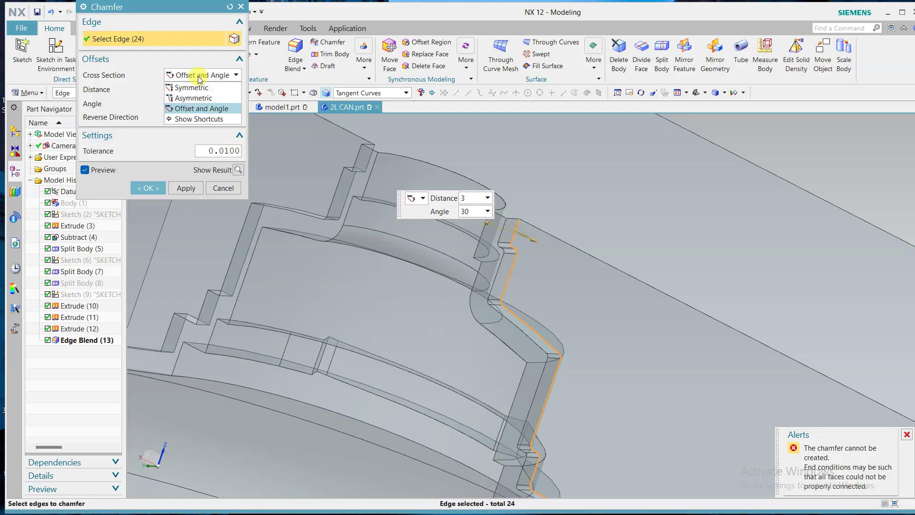
{"action": "left_click", "coordinate": [196, 97]}
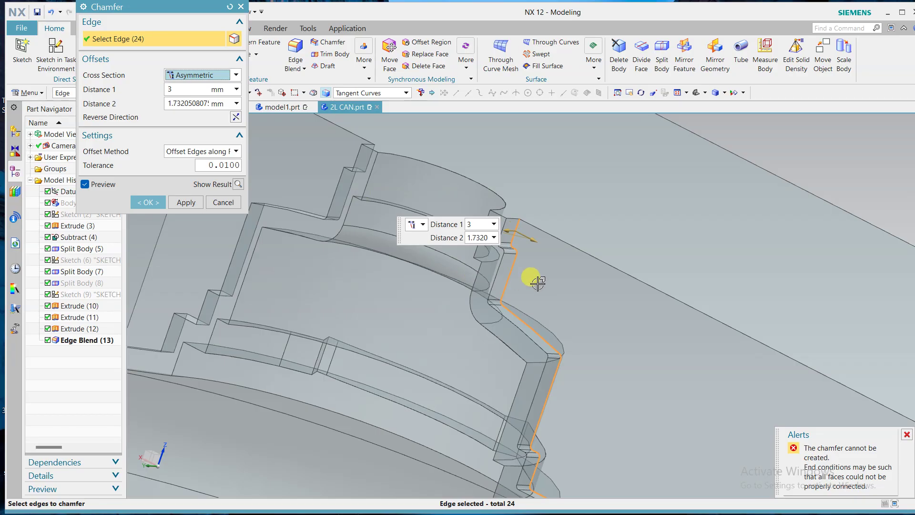
{"action": "mouse_move", "coordinate": [538, 284]}
{"action": "middle_mouse_down"}
{"action": "mouse_move", "coordinate": [528, 259]}
{"action": "mouse_move", "coordinate": [535, 273]}
{"action": "middle_mouse_up"}
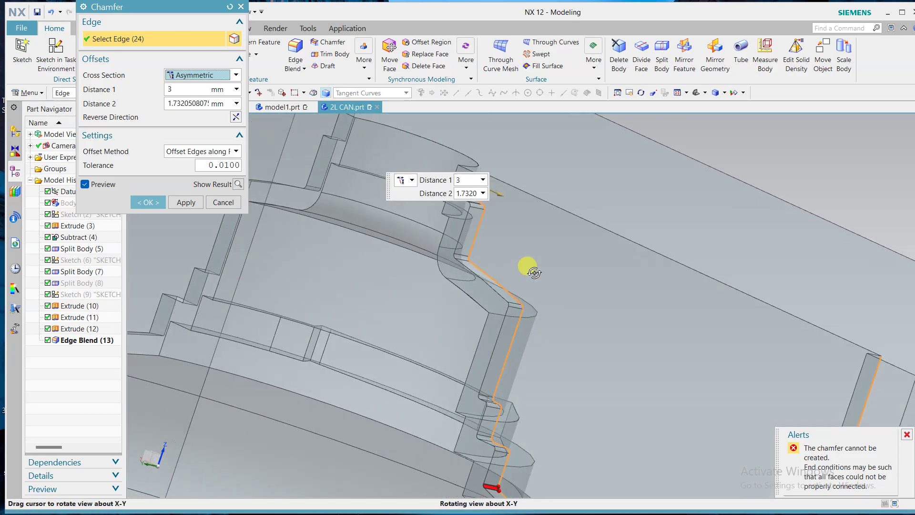
{"action": "left_click", "coordinate": [186, 104]}
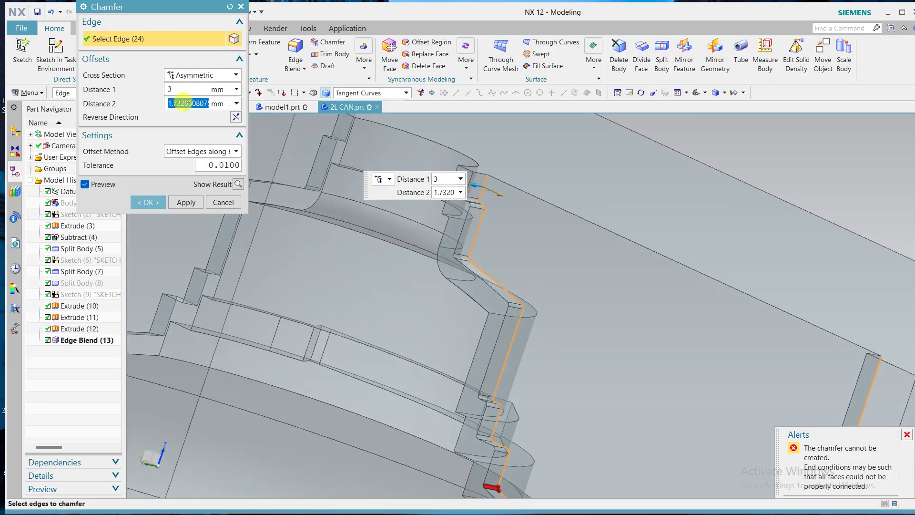
{"action": "double_click", "coordinate": [187, 105]}
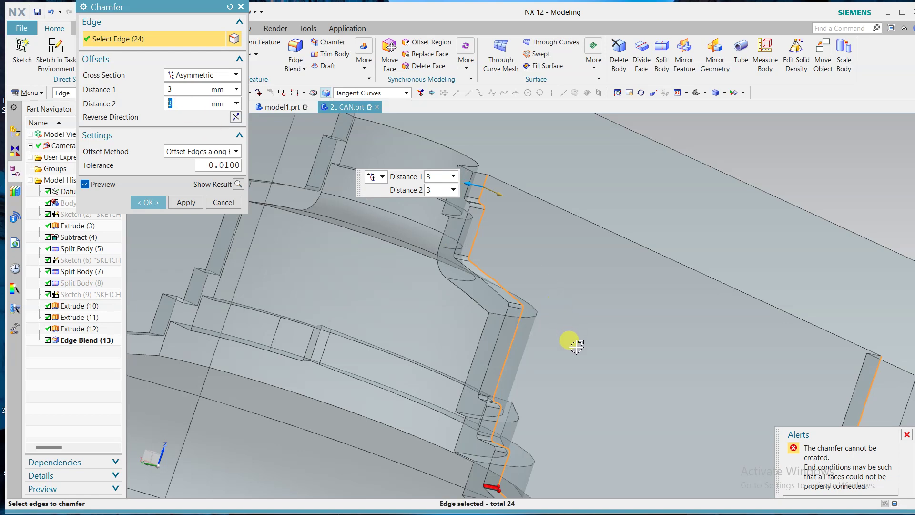
{"action": "middle_click_drag", "start_coordinate": [586, 346], "coordinate": [586, 238], "text": "shift"}
{"action": "scroll", "coordinate": [490, 385], "scroll_direction": "up", "scroll_amount": 3}
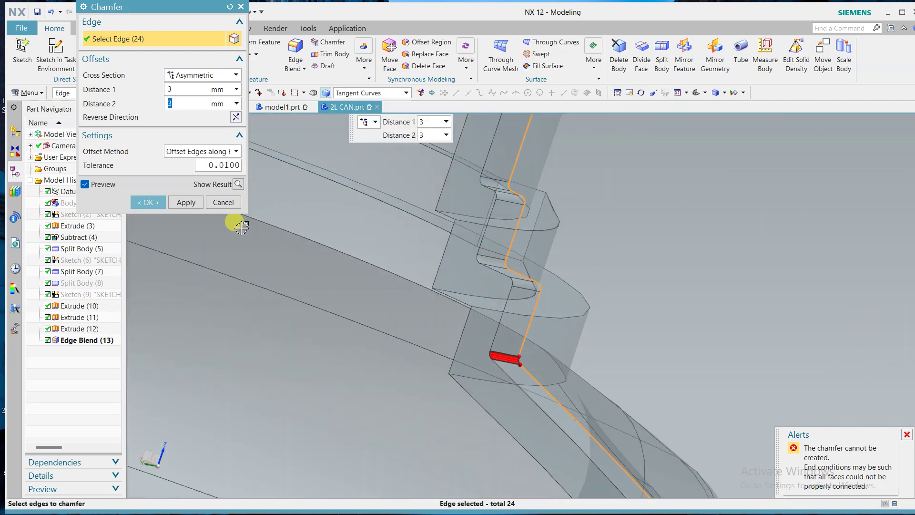
{"action": "left_click", "coordinate": [223, 205]}
Edit the existing edge blend and remove the two uppermost small step edges of the handle-side neck recess from it
{"action": "middle_click_drag", "start_coordinate": [581, 348], "coordinate": [599, 317]}
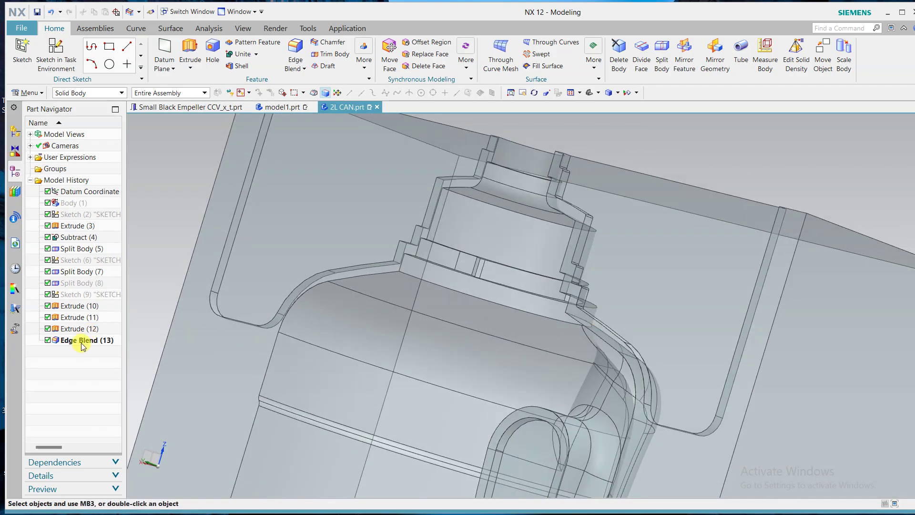
{"action": "right_click", "coordinate": [84, 347]}
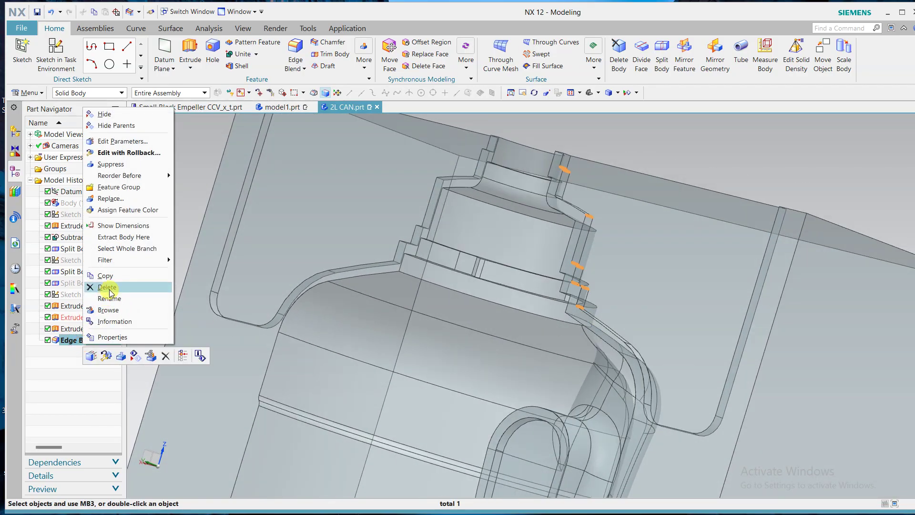
{"action": "left_click", "coordinate": [69, 342]}
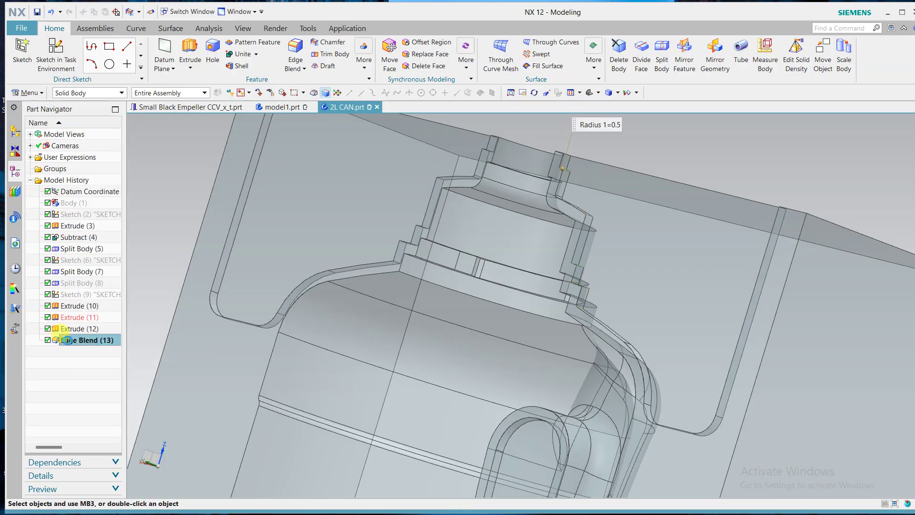
{"action": "double_click", "coordinate": [614, 159]}
{"action": "middle_click_drag", "start_coordinate": [613, 159], "coordinate": [596, 194]}
{"action": "scroll", "coordinate": [545, 297], "scroll_direction": "up", "scroll_amount": 9}
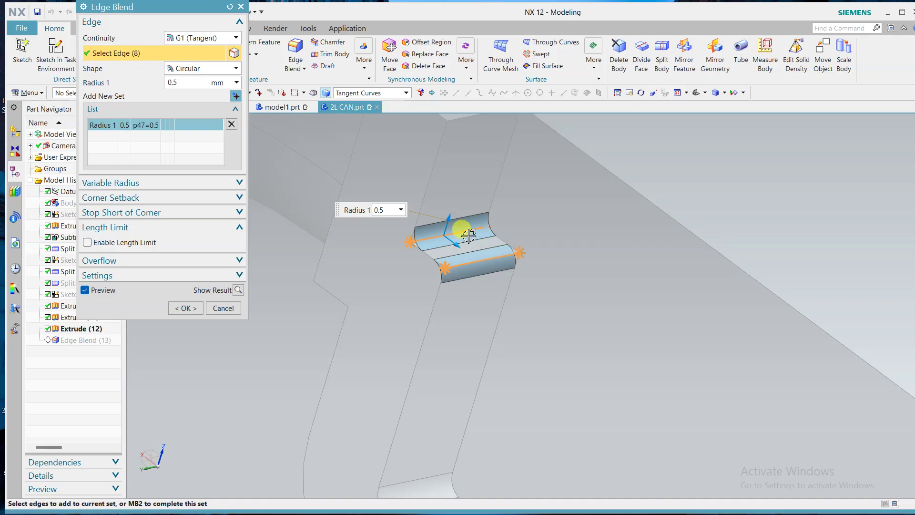
{"action": "left_click", "coordinate": [466, 262]}
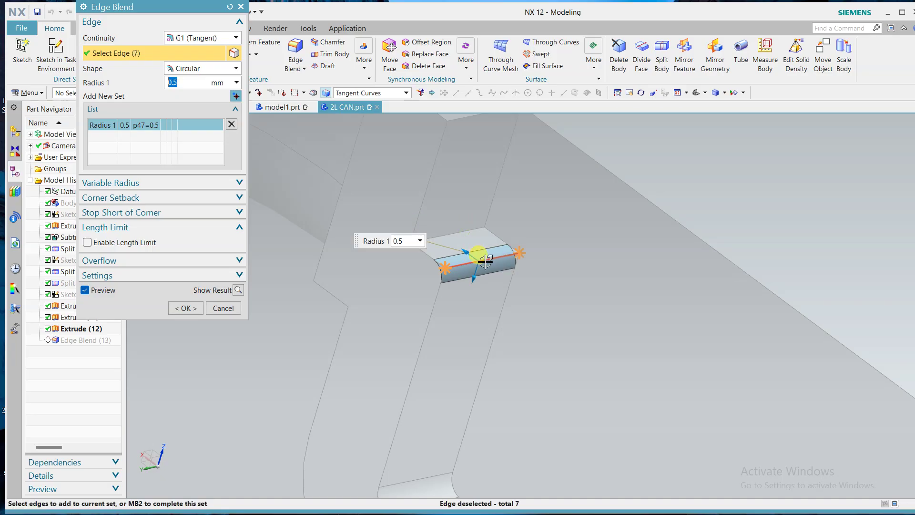
{"action": "left_click", "coordinate": [466, 253]}
{"action": "left_click", "coordinate": [180, 308]}
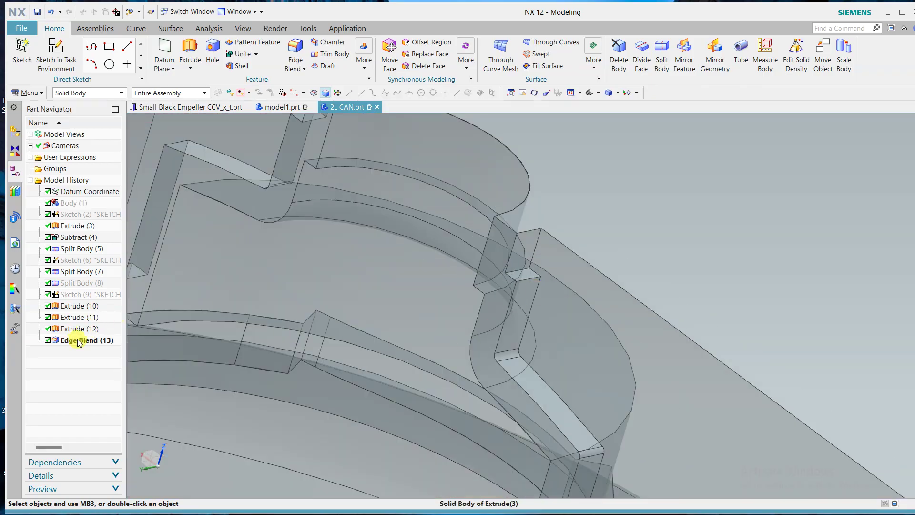
Set the radius of the edge blend on the remaining six recess corner edges to 1 mm
{"action": "left_click", "coordinate": [78, 340]}
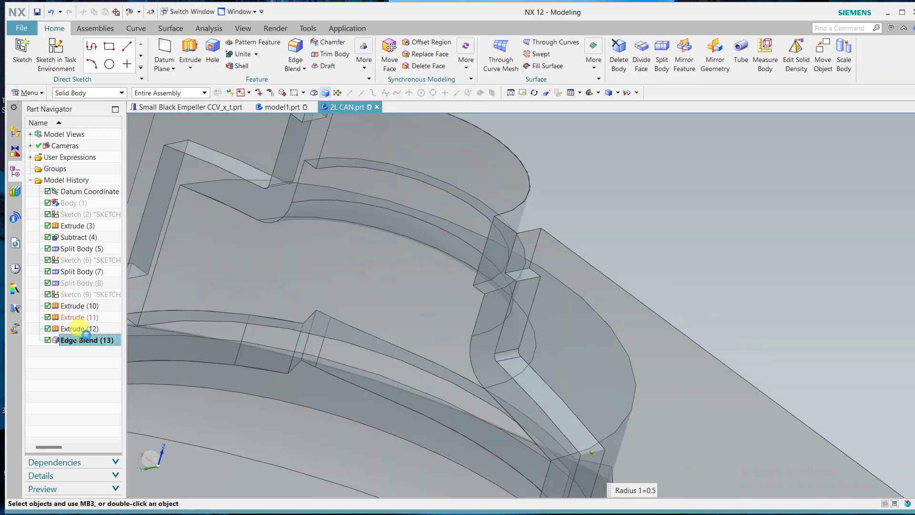
{"action": "type", "text": "2"}
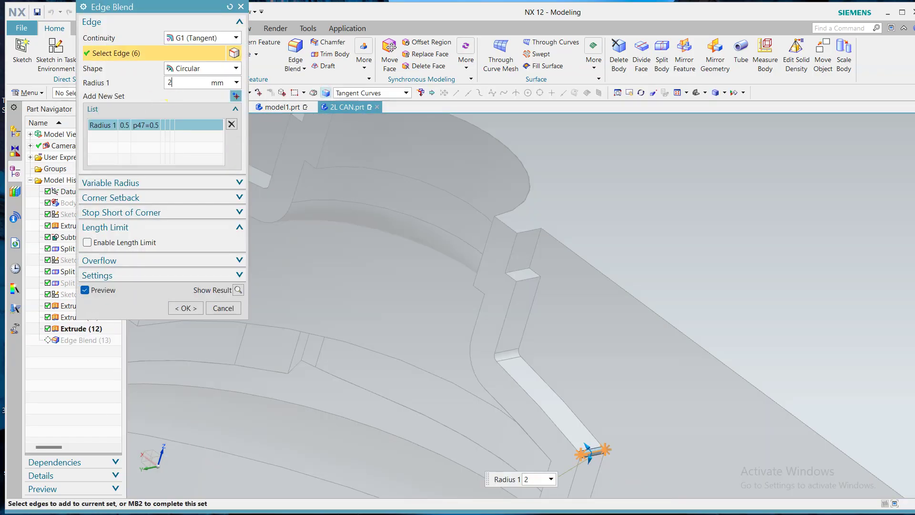
{"action": "key", "text": "Return"}
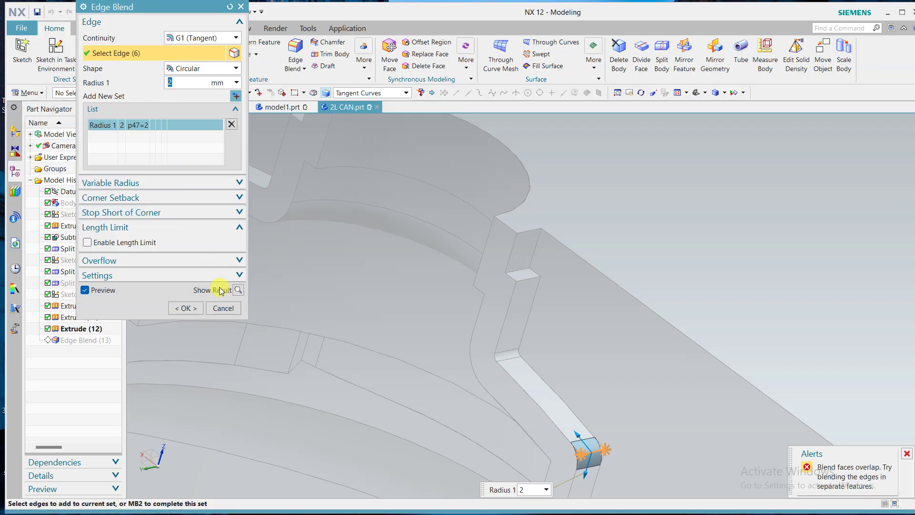
{"action": "scroll", "coordinate": [558, 260], "scroll_direction": "down", "scroll_amount": 3}
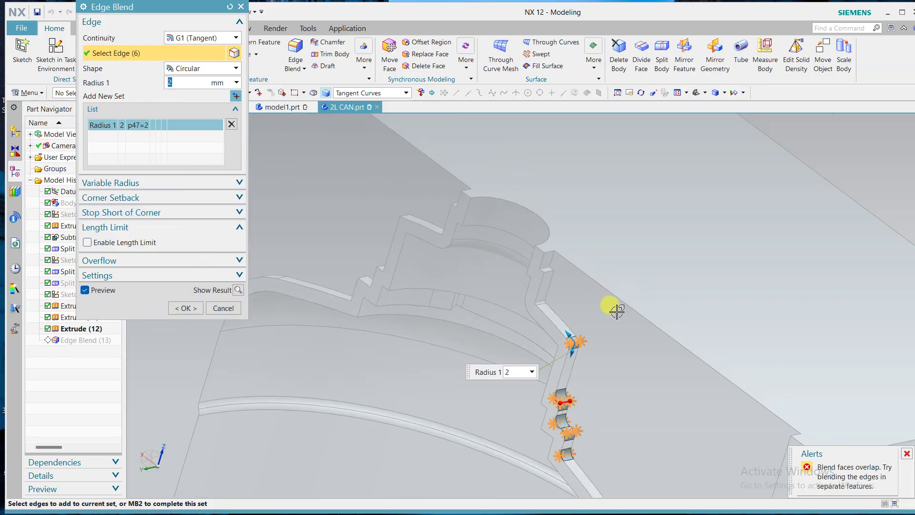
{"action": "type", "text": "1"}
{"action": "key", "text": "Return"}
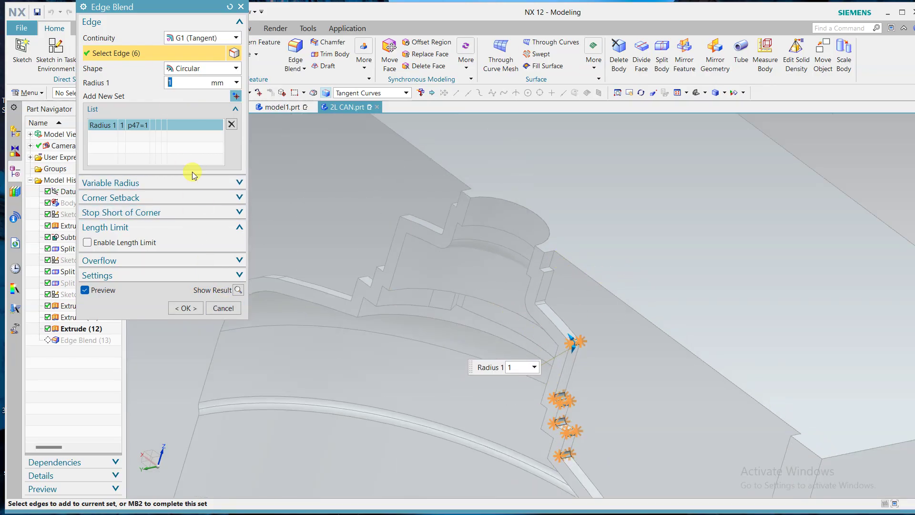
{"action": "left_click", "coordinate": [183, 308]}
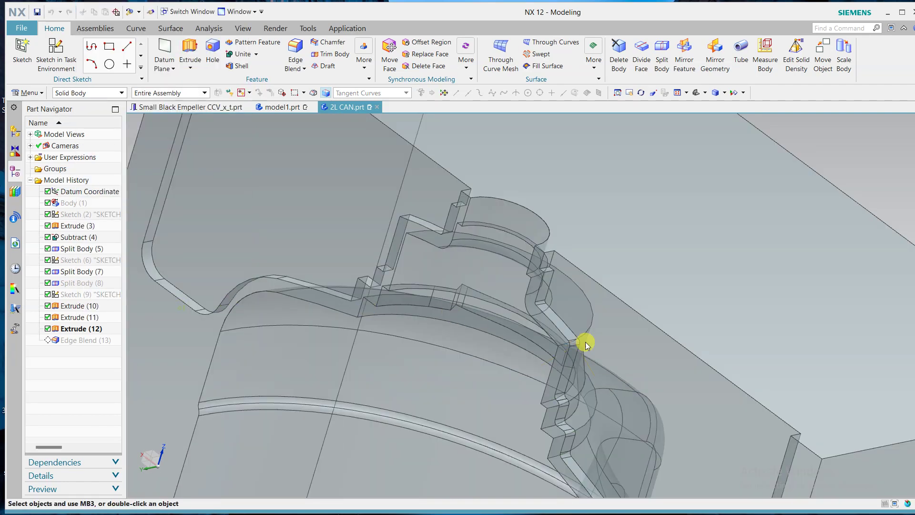
Blend the two uppermost small step edges of the handle-side neck recess separately with a 0.5 mm radius
{"action": "scroll", "coordinate": [563, 353], "scroll_direction": "up", "scroll_amount": 2}
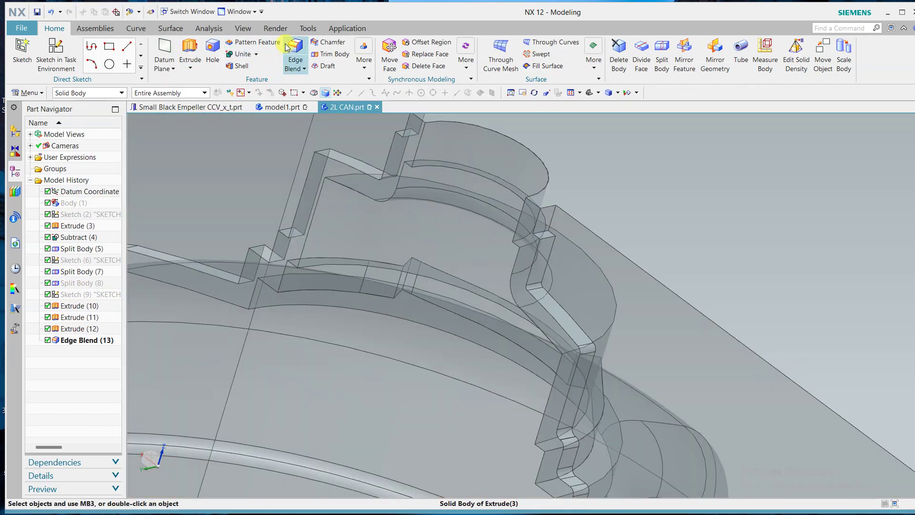
{"action": "left_click", "coordinate": [548, 233]}
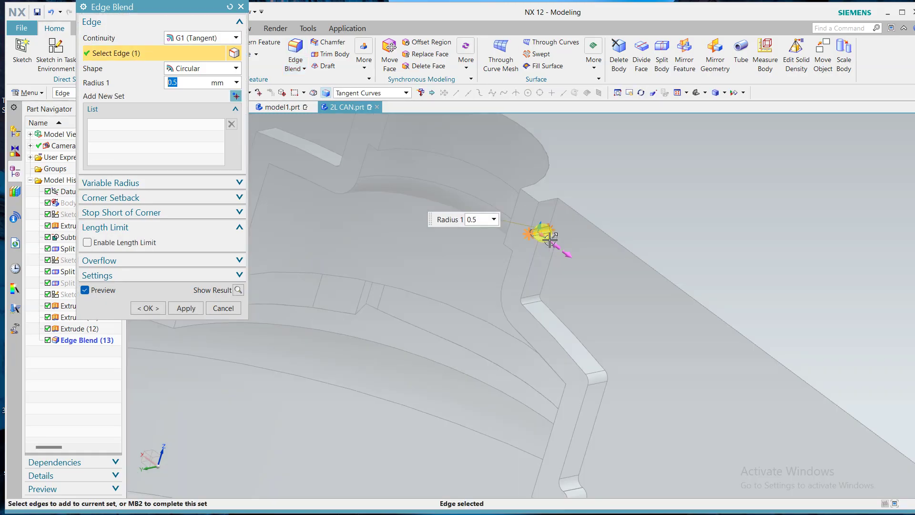
{"action": "scroll", "coordinate": [542, 248], "scroll_direction": "down", "scroll_amount": 2}
{"action": "left_click", "coordinate": [522, 267]}
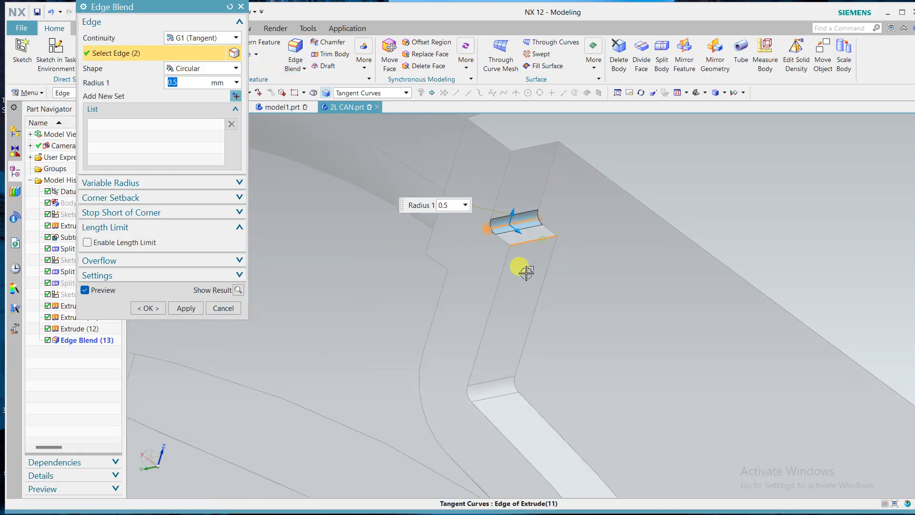
{"action": "left_click", "coordinate": [149, 308]}
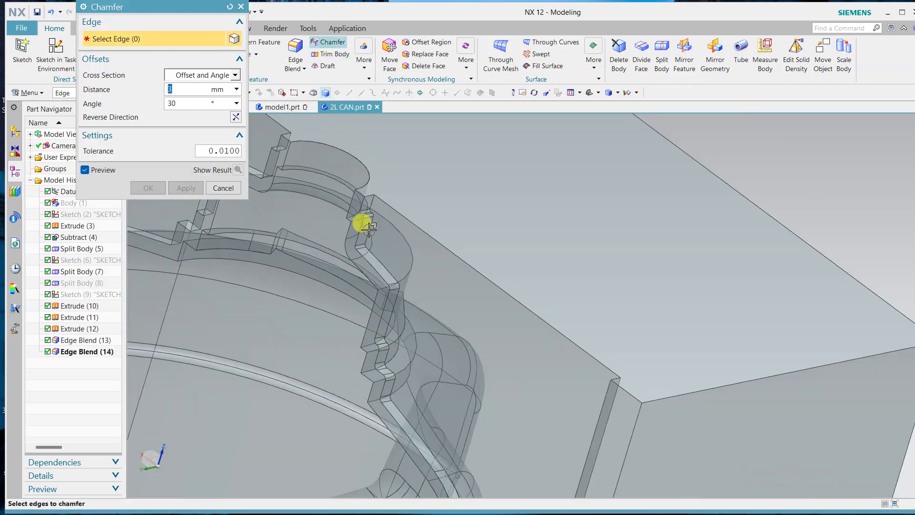
Try to chamfer the blended handle-side recess outline using offset and angle, with a distance of 1 mm at 30°
{"action": "scroll", "coordinate": [358, 221], "scroll_direction": "down", "scroll_amount": 3}
{"action": "left_click", "coordinate": [372, 212]}
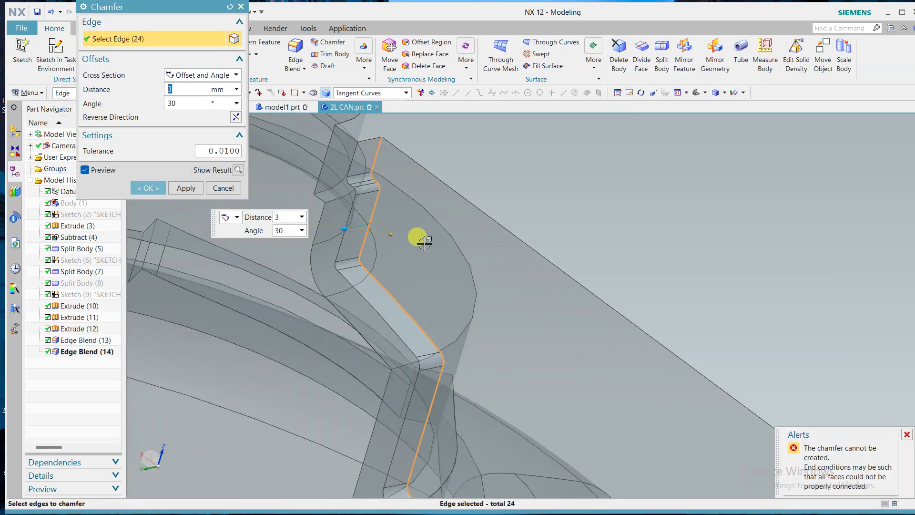
{"action": "scroll", "coordinate": [417, 236], "scroll_direction": "up", "scroll_amount": 2}
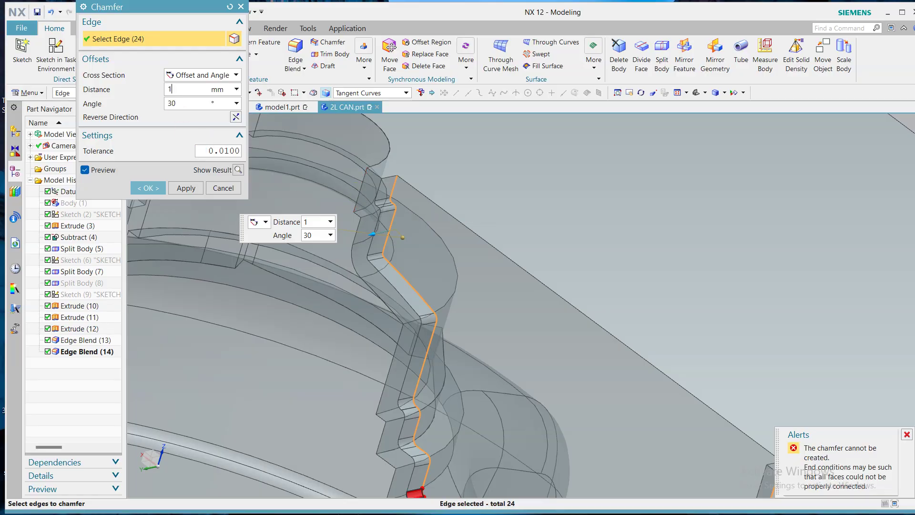
{"action": "key", "text": "Return"}
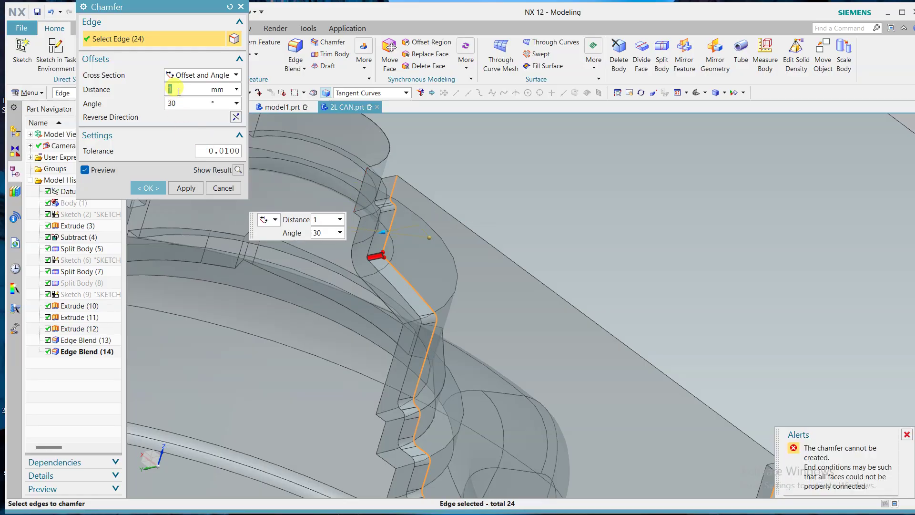
Try the recess outline chamfer with a distance of 3 mm and an angle of 10°, and cancel it
{"action": "type", "text": "3"}
{"action": "double_click", "coordinate": [175, 103]}
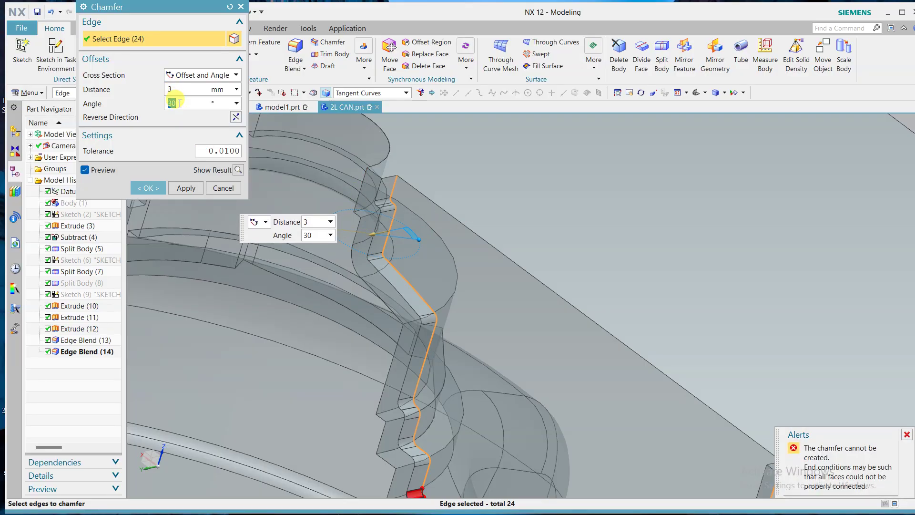
{"action": "type", "text": "10"}
{"action": "key", "text": "Return"}
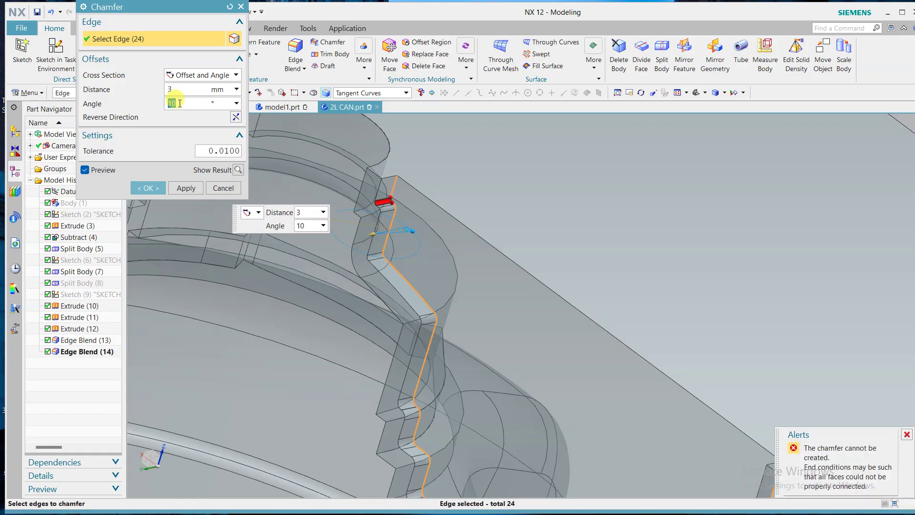
{"action": "key", "text": "Escape"}
Open the recess outline sketch for editing at the bottle's neck
{"action": "scroll", "coordinate": [592, 214], "scroll_direction": "down", "scroll_amount": 7}
{"action": "middle_click_drag", "start_coordinate": [595, 224], "coordinate": [615, 202]}
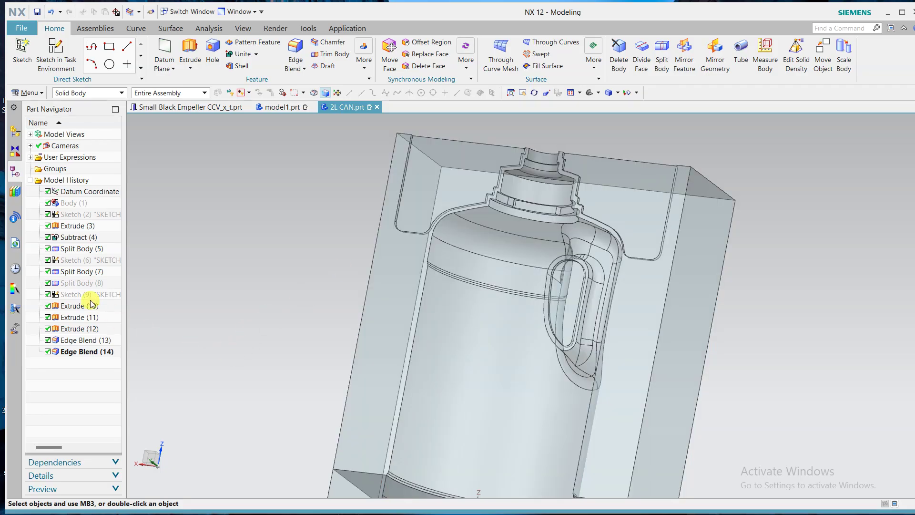
{"action": "double_click", "coordinate": [90, 295]}
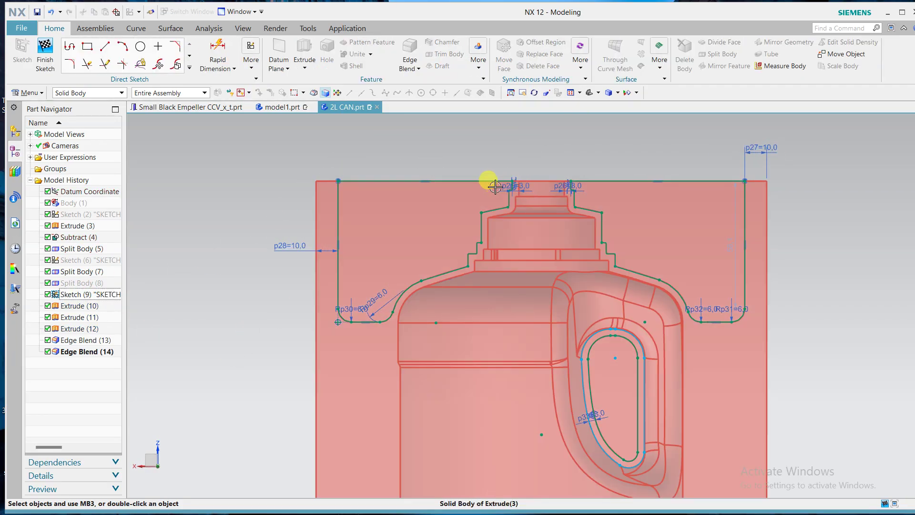
{"action": "scroll", "coordinate": [603, 144], "scroll_direction": "up", "scroll_amount": 2}
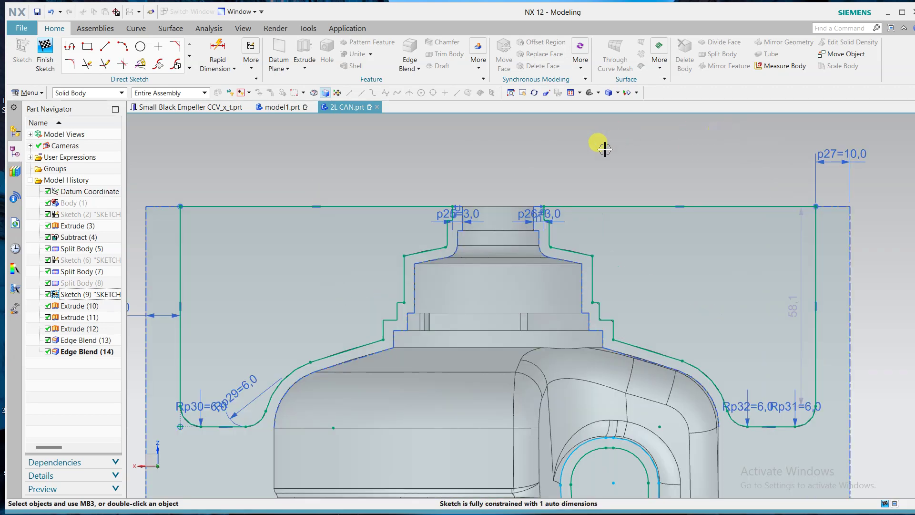
{"action": "scroll", "coordinate": [540, 242], "scroll_direction": "up", "scroll_amount": 2}
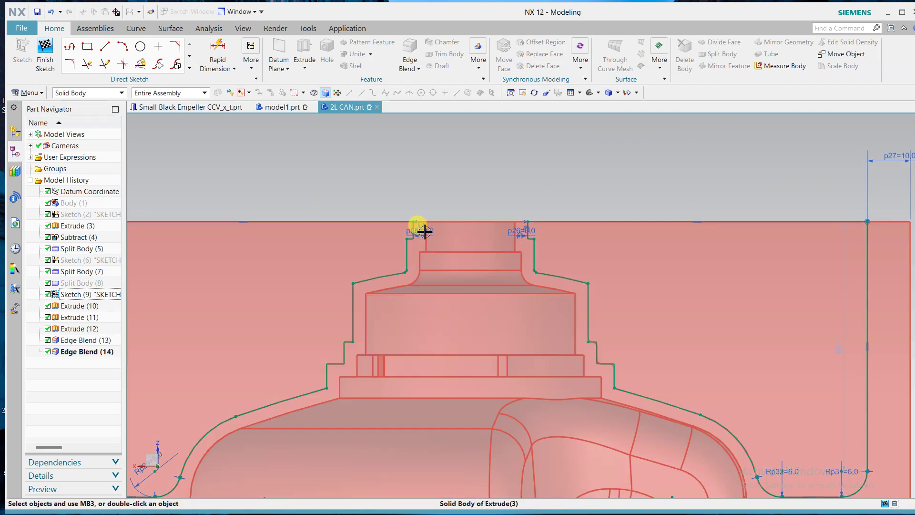
{"action": "scroll", "coordinate": [420, 232], "scroll_direction": "up", "scroll_amount": 2}
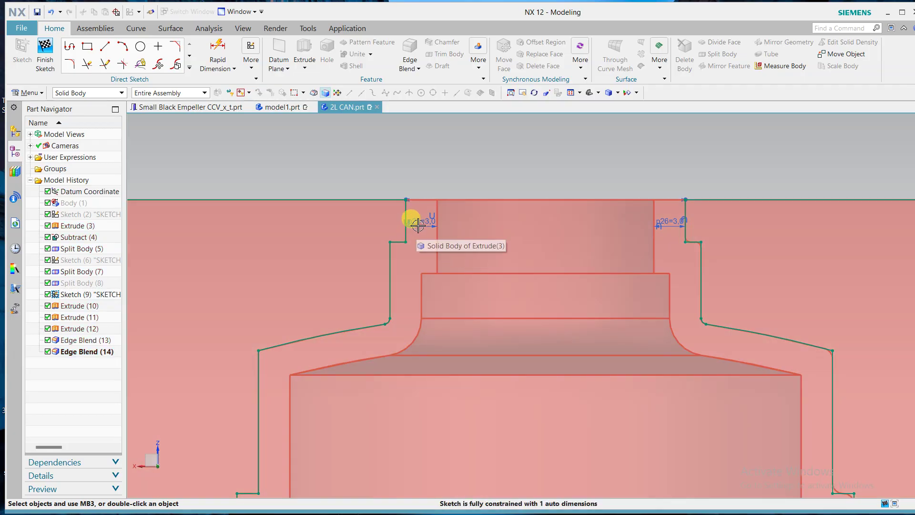
Clear the selection filter and set the neck outline's offset distance opposite the handle to 5 mm
{"action": "left_click", "coordinate": [420, 224]}
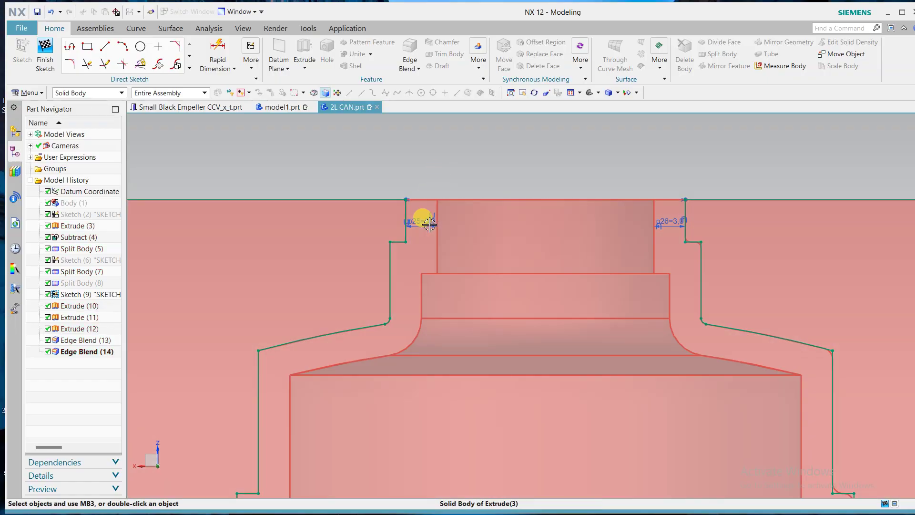
{"action": "middle_click_drag", "start_coordinate": [429, 224], "coordinate": [468, 266]}
{"action": "scroll", "coordinate": [562, 254], "scroll_direction": "up", "scroll_amount": 3}
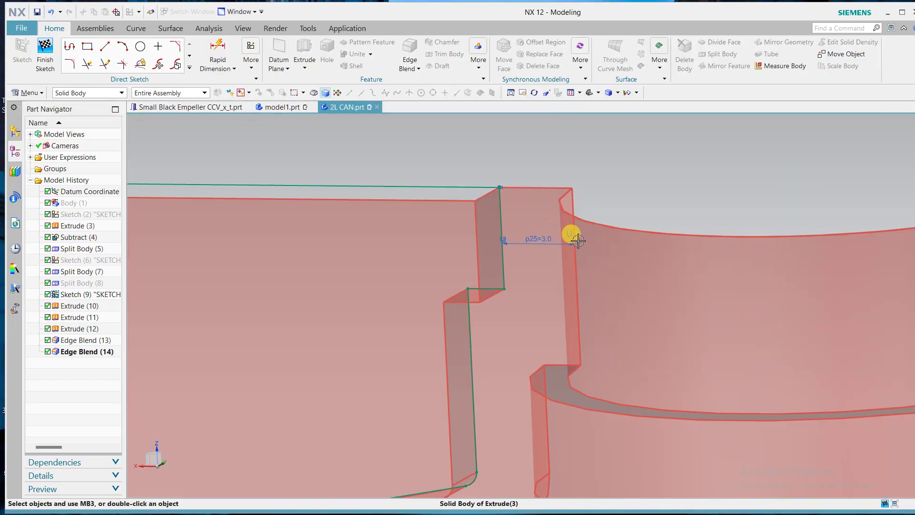
{"action": "middle_click_drag", "start_coordinate": [570, 231], "coordinate": [620, 374]}
{"action": "scroll", "coordinate": [591, 218], "scroll_direction": "down", "scroll_amount": 5}
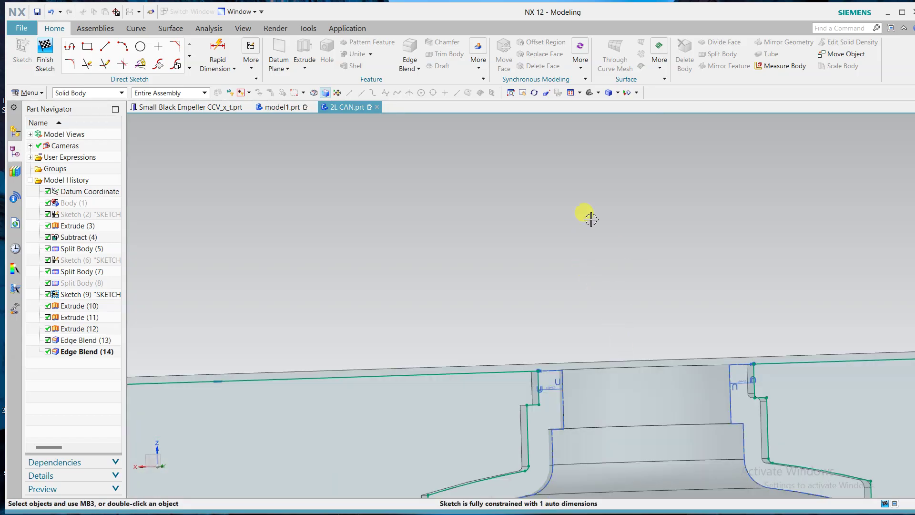
{"action": "scroll", "coordinate": [512, 245], "scroll_direction": "down", "scroll_amount": 8}
{"action": "scroll", "coordinate": [543, 141], "scroll_direction": "up", "scroll_amount": 5}
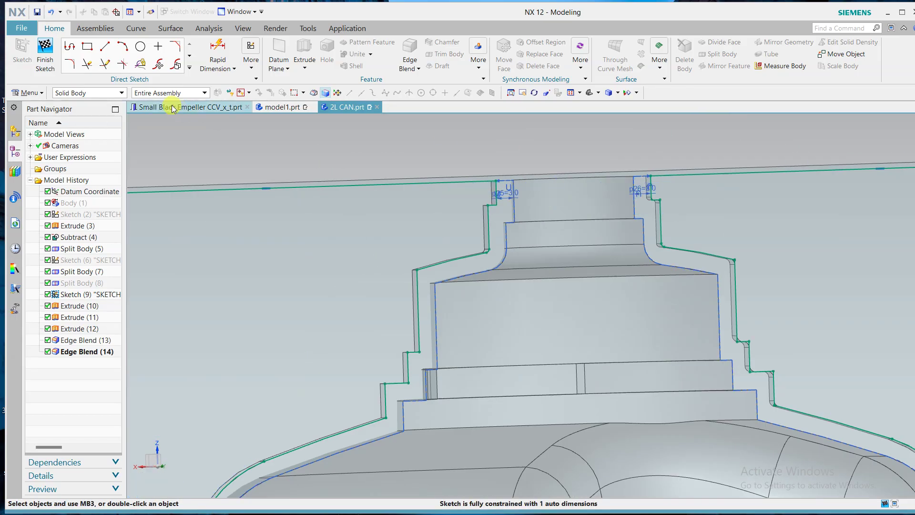
{"action": "left_click", "coordinate": [110, 93]}
{"action": "left_click", "coordinate": [101, 105]}
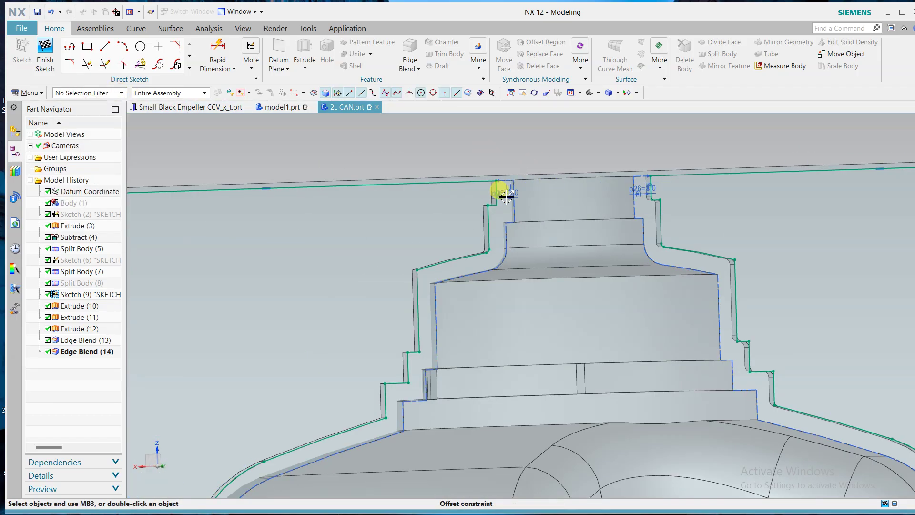
{"action": "double_click", "coordinate": [499, 191]}
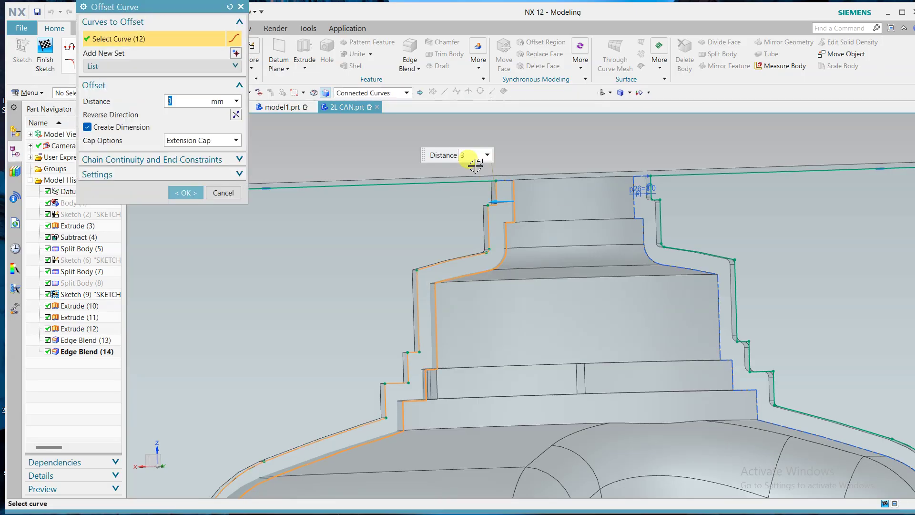
{"action": "type", "text": "5"}
{"action": "key", "text": "Return"}
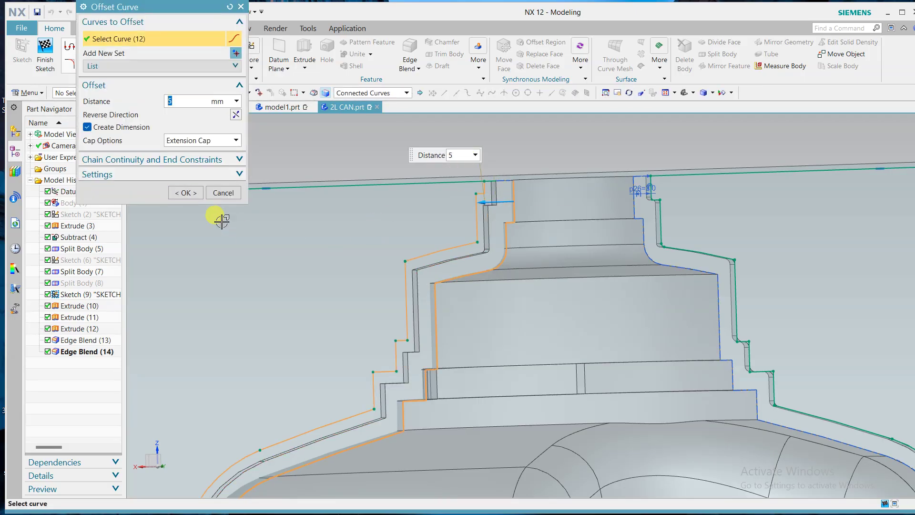
{"action": "left_click", "coordinate": [187, 193]}
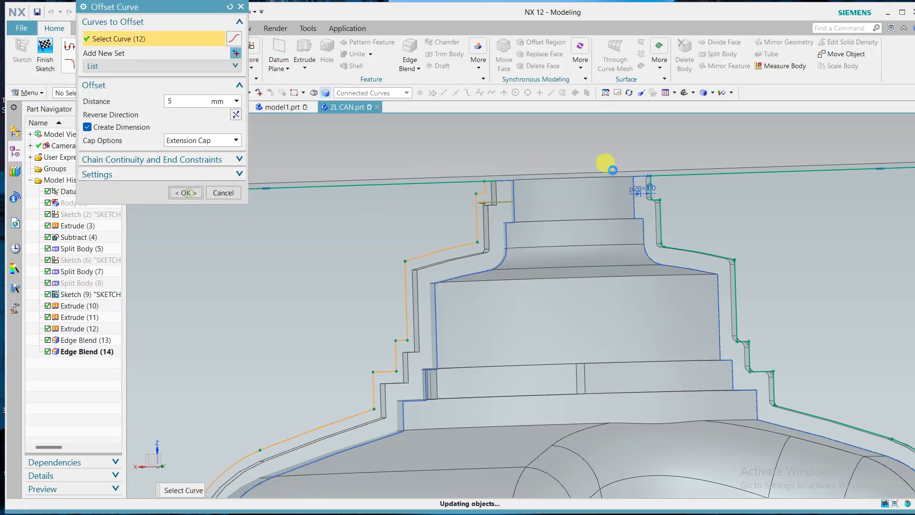
Set the handle-side neck outline's offset distance to 5 mm
{"action": "double_click", "coordinate": [644, 191]}
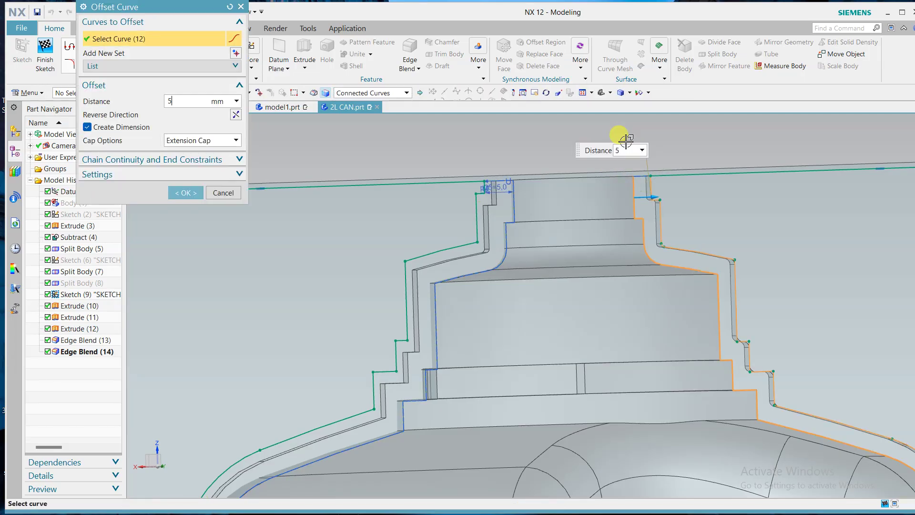
{"action": "left_click", "coordinate": [185, 192]}
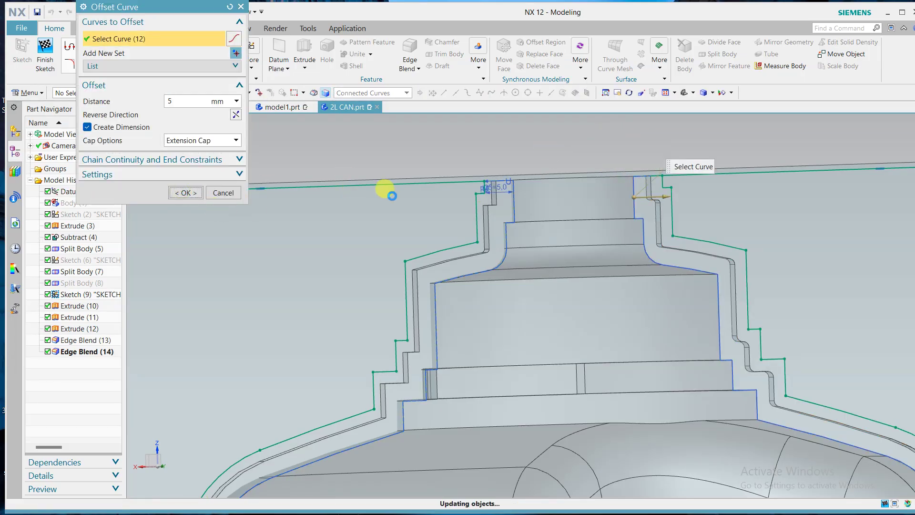
{"action": "scroll", "coordinate": [402, 199], "scroll_direction": "down", "scroll_amount": 3}
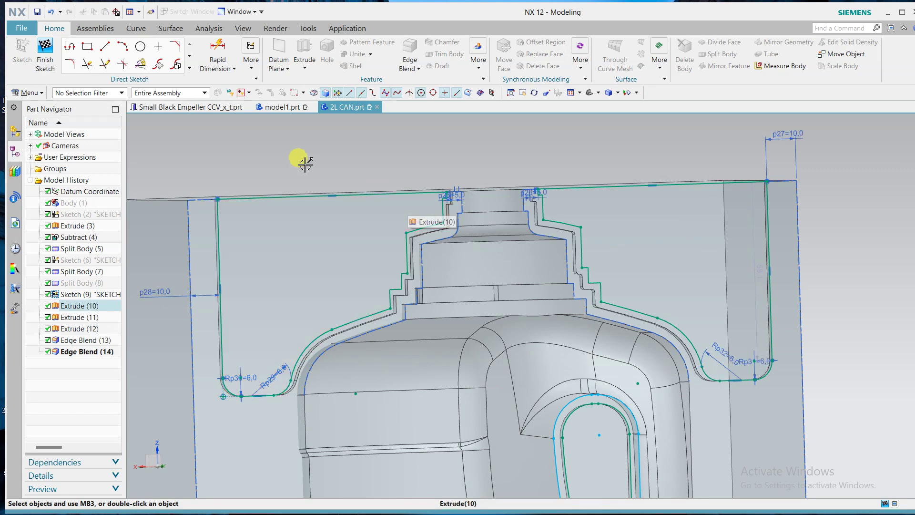
Finish the recess outline sketch and hide it
{"action": "key", "text": "ctrl+q"}
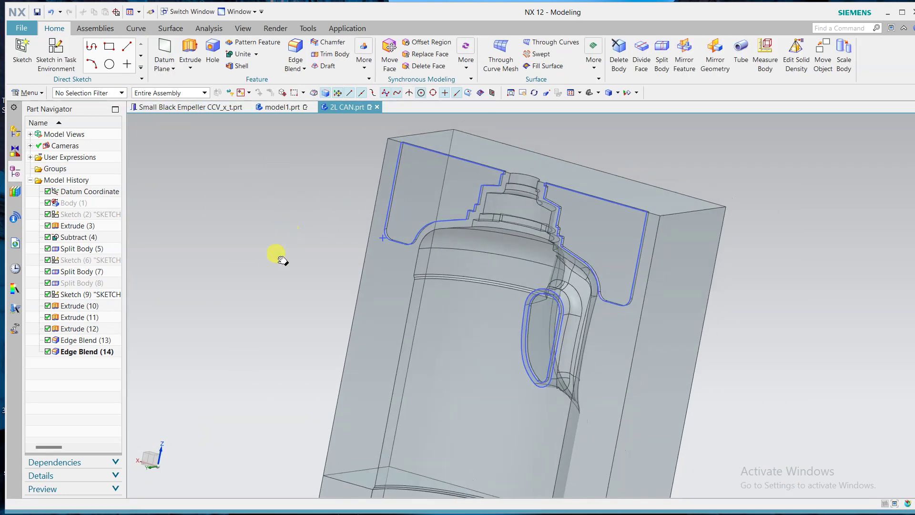
{"action": "scroll", "coordinate": [491, 184], "scroll_direction": "up", "scroll_amount": 4}
{"action": "right_click", "coordinate": [84, 302]}
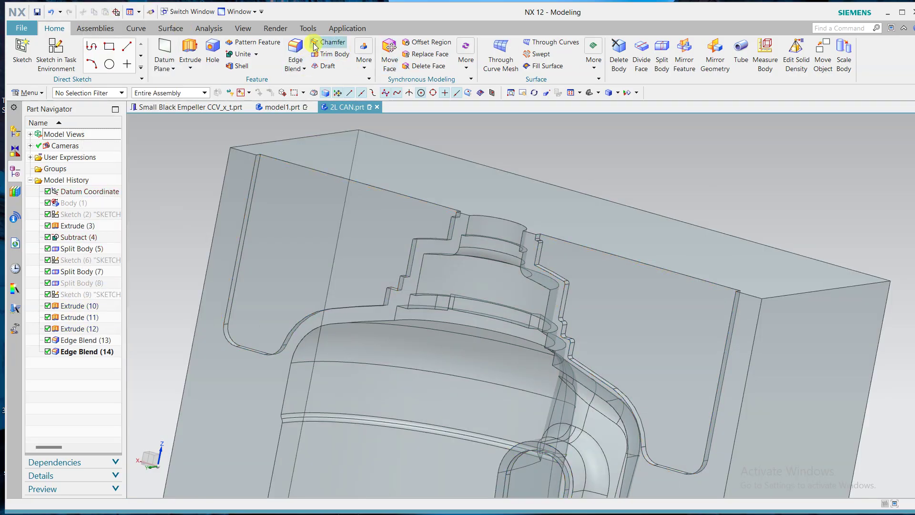
Try to blend the two edges of the uppermost small recess step opposite the handle together with a 2 mm radius
{"action": "left_click", "coordinate": [295, 55]}
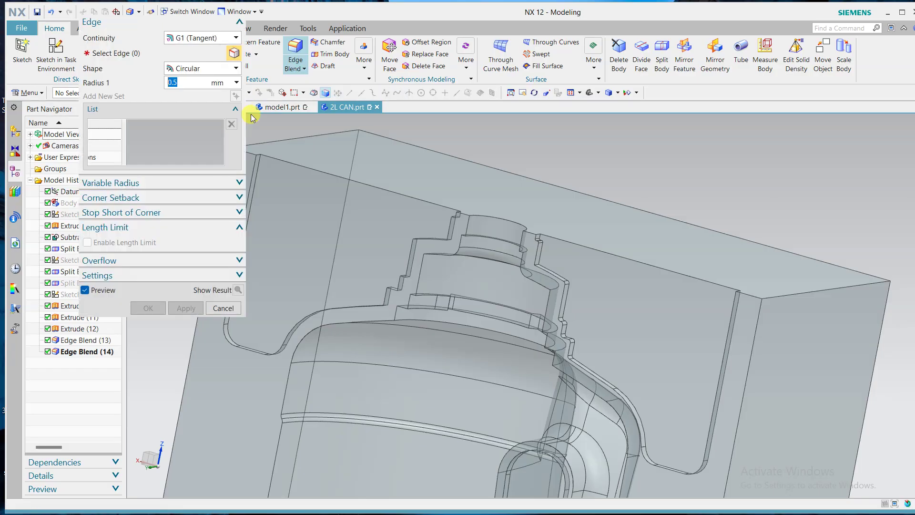
{"action": "middle_click_drag", "start_coordinate": [592, 210], "coordinate": [587, 248]}
{"action": "scroll", "coordinate": [562, 253], "scroll_direction": "up", "scroll_amount": 5}
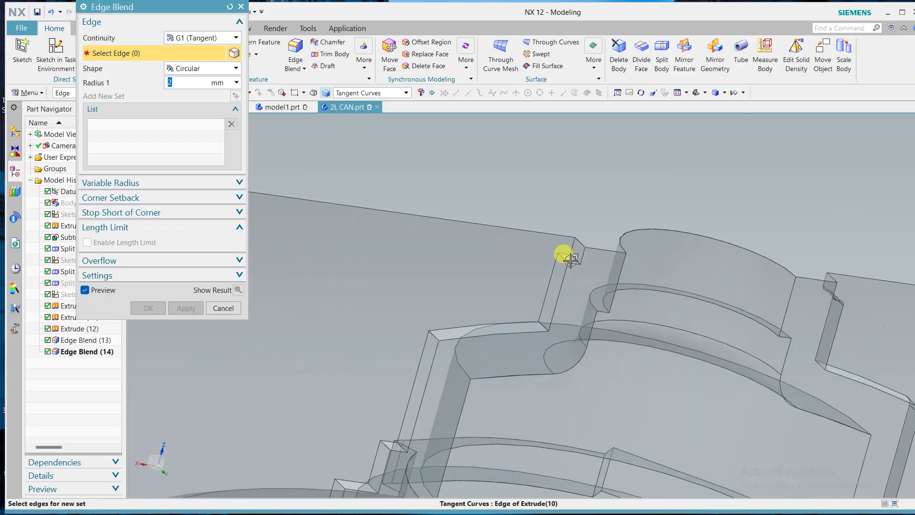
{"action": "left_click", "coordinate": [556, 257]}
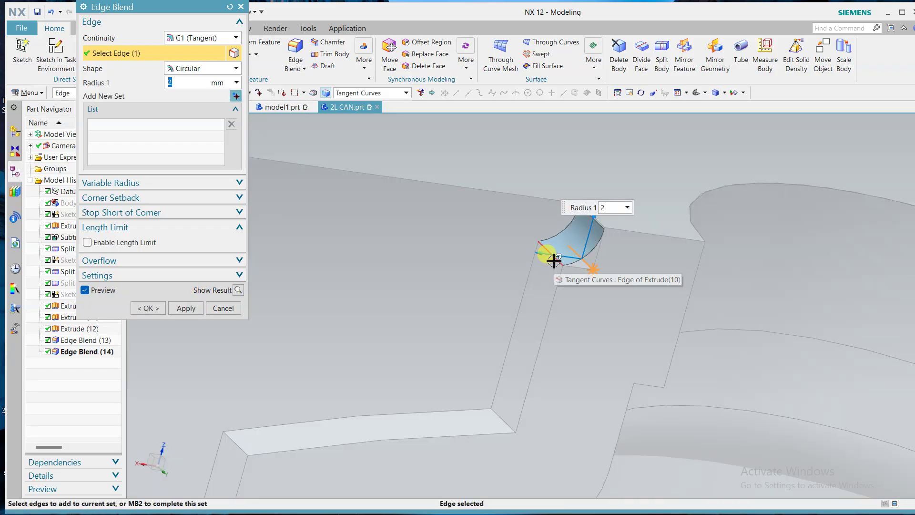
{"action": "left_click", "coordinate": [548, 255]}
{"action": "scroll", "coordinate": [516, 273], "scroll_direction": "down", "scroll_amount": 4}
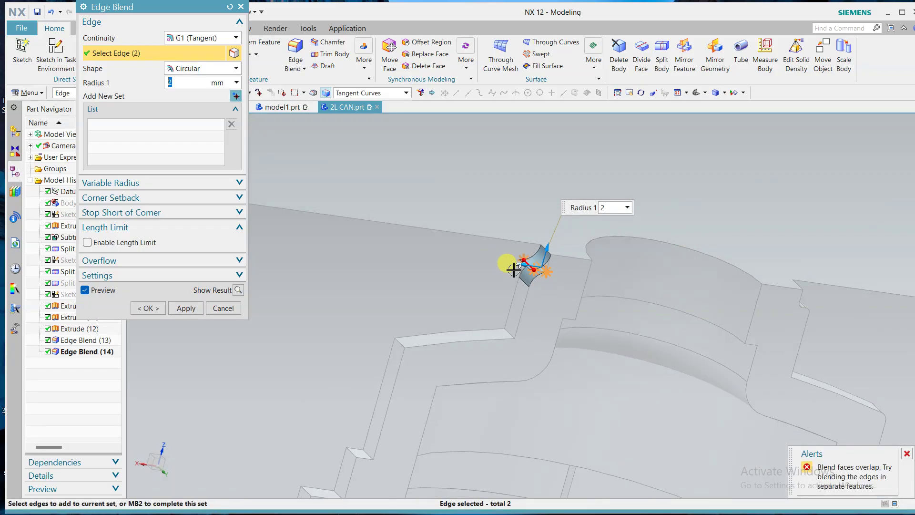
{"action": "left_click", "coordinate": [219, 309]}
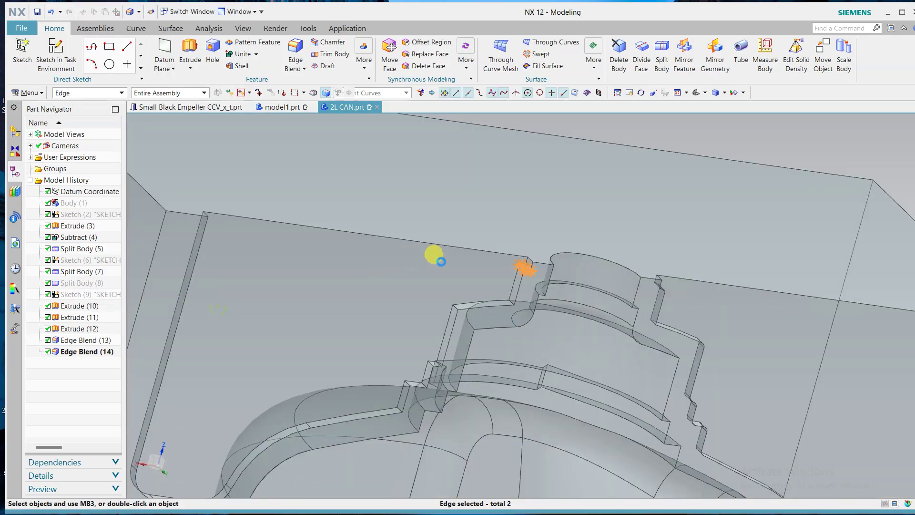
{"action": "left_click", "coordinate": [539, 266]}
{"action": "key", "text": "Escape"}
Remove the uppermost small recess step opposite the handle by replacing its ledge face with the mold block's top face, at 0 mm offset
{"action": "mouse_move", "coordinate": [539, 266]}
{"action": "middle_mouse_down"}
{"action": "mouse_move", "coordinate": [509, 253]}
{"action": "mouse_move", "coordinate": [535, 270]}
{"action": "mouse_move", "coordinate": [532, 281]}
{"action": "middle_mouse_up"}
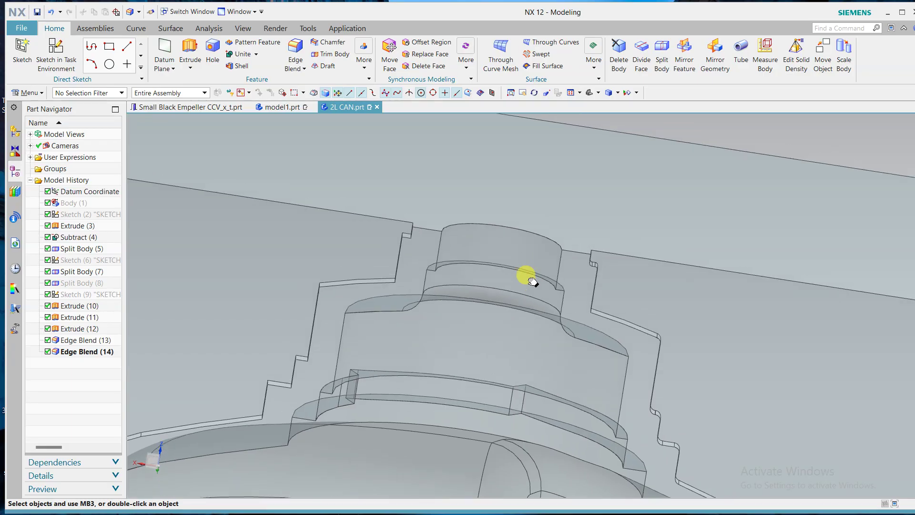
{"action": "left_click", "coordinate": [424, 55]}
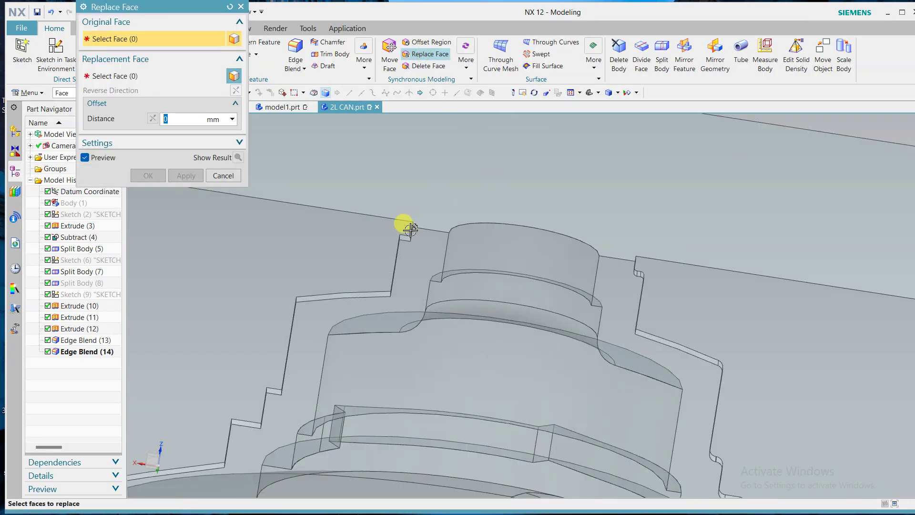
{"action": "scroll", "coordinate": [407, 230], "scroll_direction": "up", "scroll_amount": 5}
{"action": "left_click", "coordinate": [381, 253]}
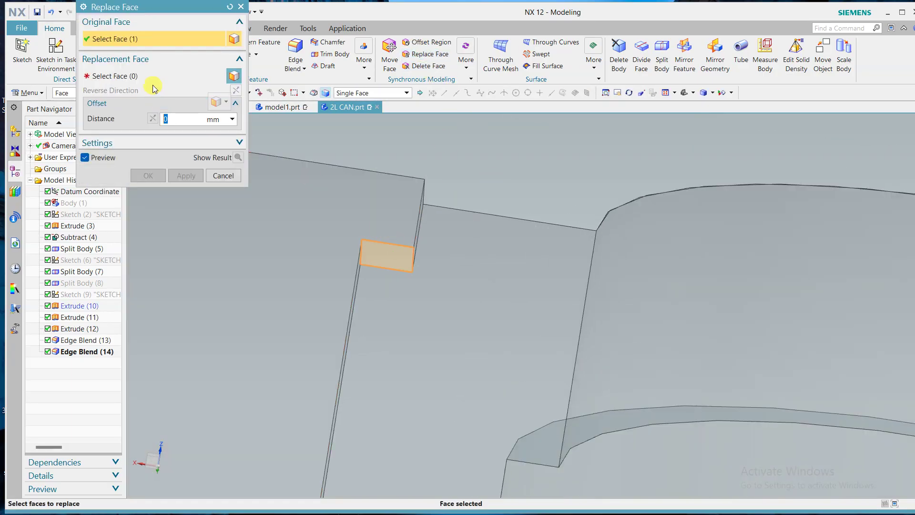
{"action": "left_click", "coordinate": [446, 157]}
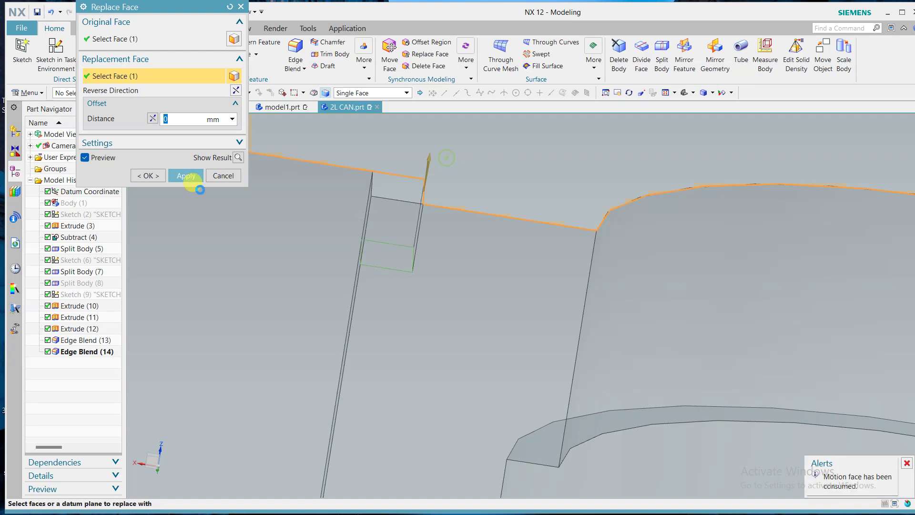
{"action": "left_click", "coordinate": [148, 176]}
{"action": "scroll", "coordinate": [436, 194], "scroll_direction": "down", "scroll_amount": 3}
{"action": "scroll", "coordinate": [443, 195], "scroll_direction": "down", "scroll_amount": 3}
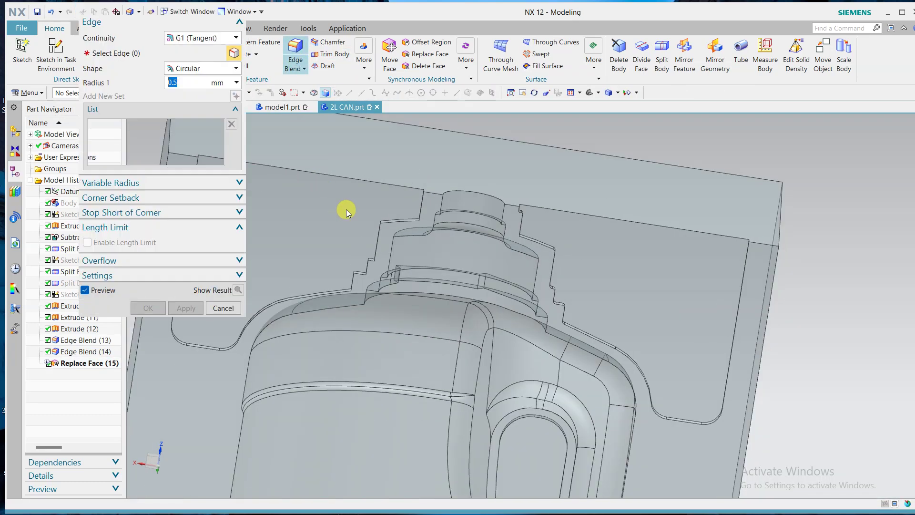
Blend the six step corner edges of the neck recess opposite the handle with a 2 mm radius
{"action": "middle_click_drag", "start_coordinate": [360, 213], "coordinate": [380, 227]}
{"action": "scroll", "coordinate": [506, 261], "scroll_direction": "up", "scroll_amount": 3}
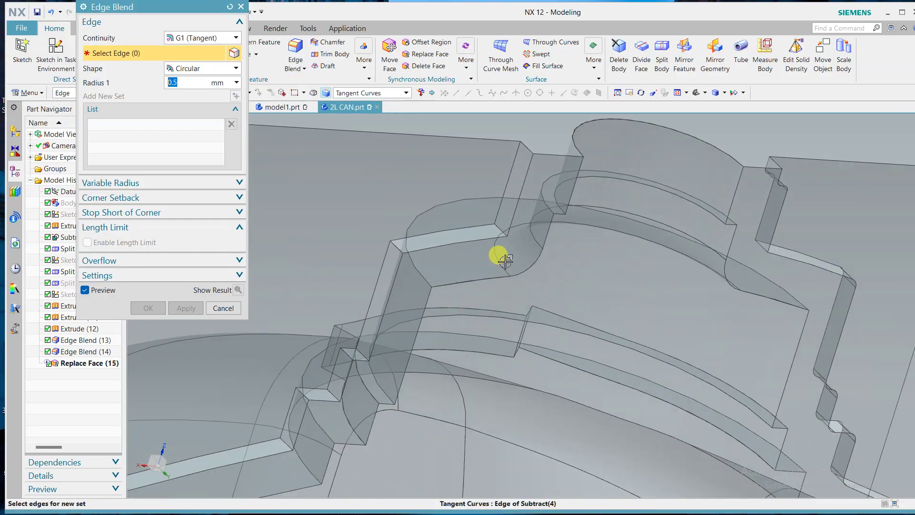
{"action": "left_click", "coordinate": [498, 230]}
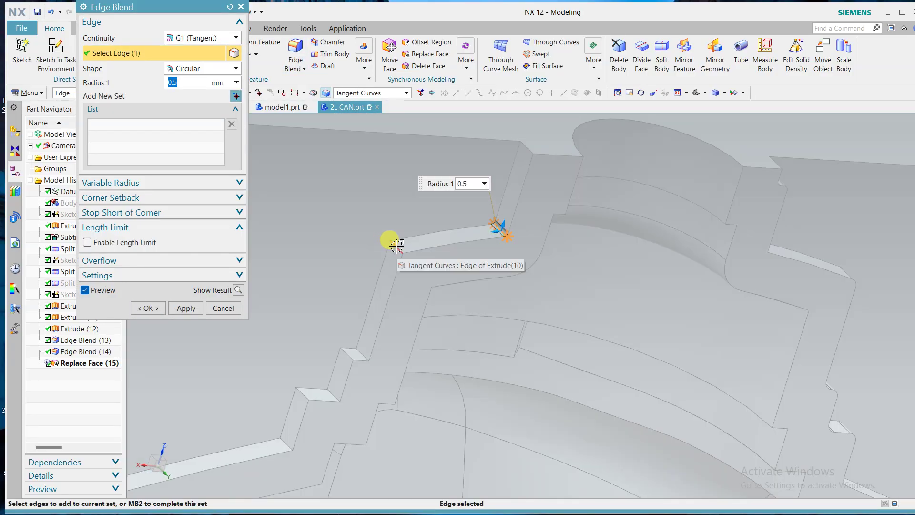
{"action": "left_click", "coordinate": [396, 246]}
{"action": "type", "text": "2"}
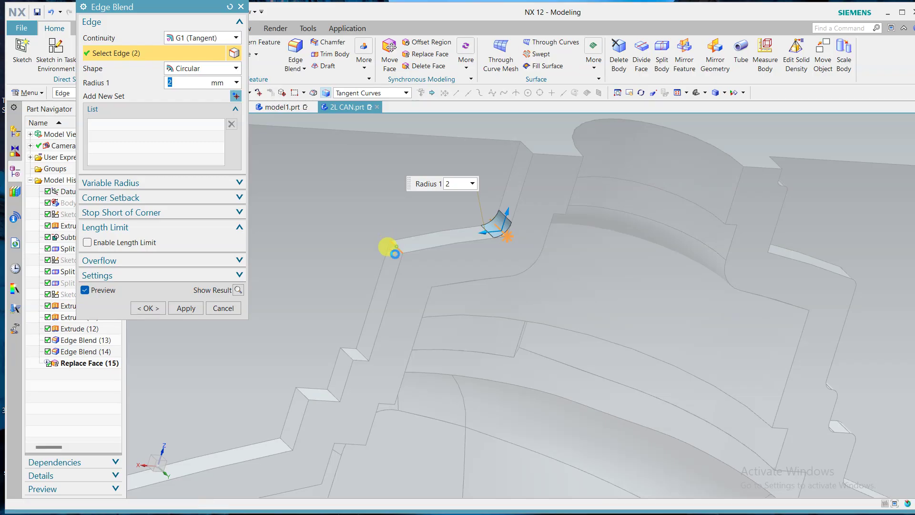
{"action": "left_click", "coordinate": [362, 352]}
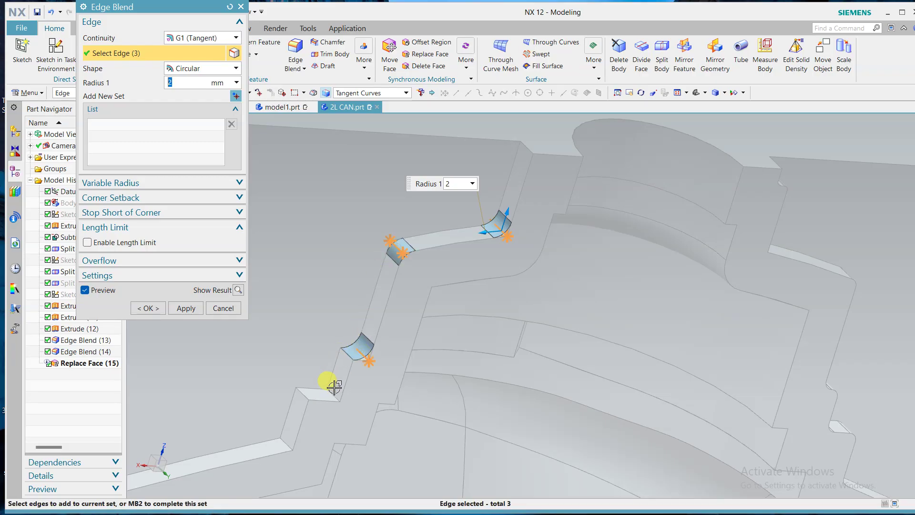
{"action": "left_click", "coordinate": [315, 393]}
{"action": "left_click", "coordinate": [307, 394]}
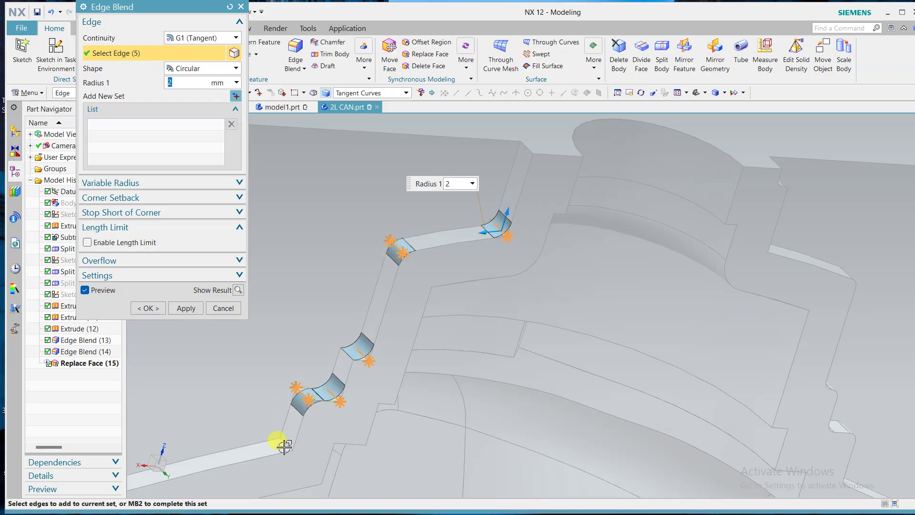
{"action": "left_click", "coordinate": [285, 446]}
{"action": "scroll", "coordinate": [410, 375], "scroll_direction": "down", "scroll_amount": 4}
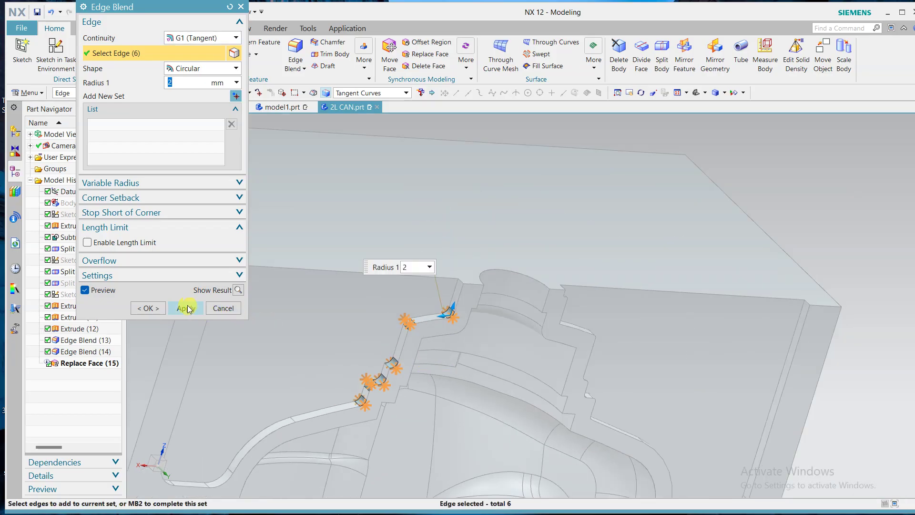
{"action": "left_click", "coordinate": [186, 308]}
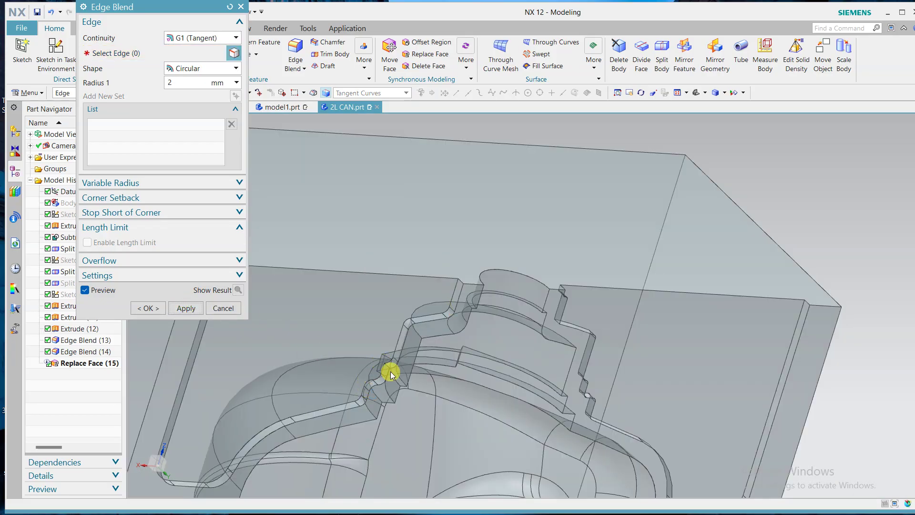
Blend the remaining sharp step corner of the neck recess opposite the handle with a 2 mm radius
{"action": "scroll", "coordinate": [384, 361], "scroll_direction": "up", "scroll_amount": 5}
{"action": "left_click", "coordinate": [378, 360]}
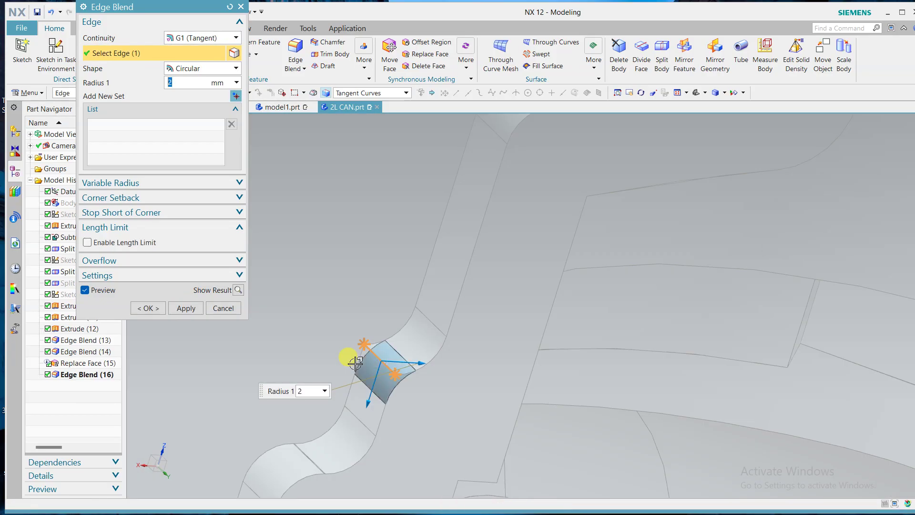
{"action": "left_click", "coordinate": [183, 309]}
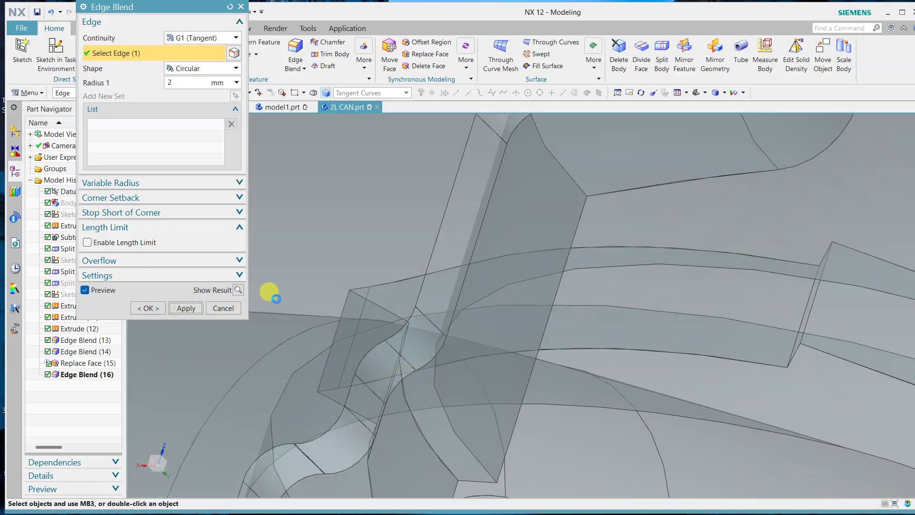
{"action": "scroll", "coordinate": [519, 280], "scroll_direction": "down", "scroll_amount": 5}
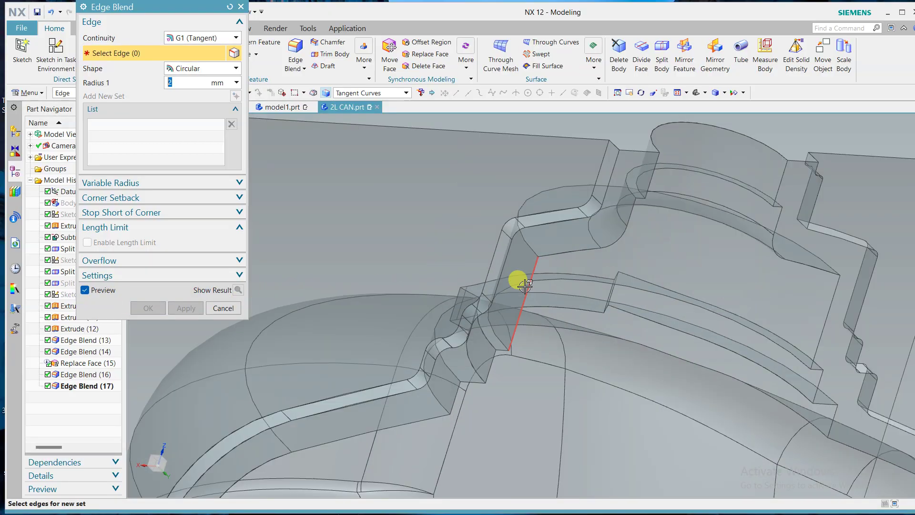
{"action": "left_click", "coordinate": [216, 310]}
Chamfer the recess outline edge chain opposite the handle with a 3 mm offset, trying a 35° angle before settling on 32°
{"action": "middle_click_drag", "start_coordinate": [664, 286], "coordinate": [492, 265]}
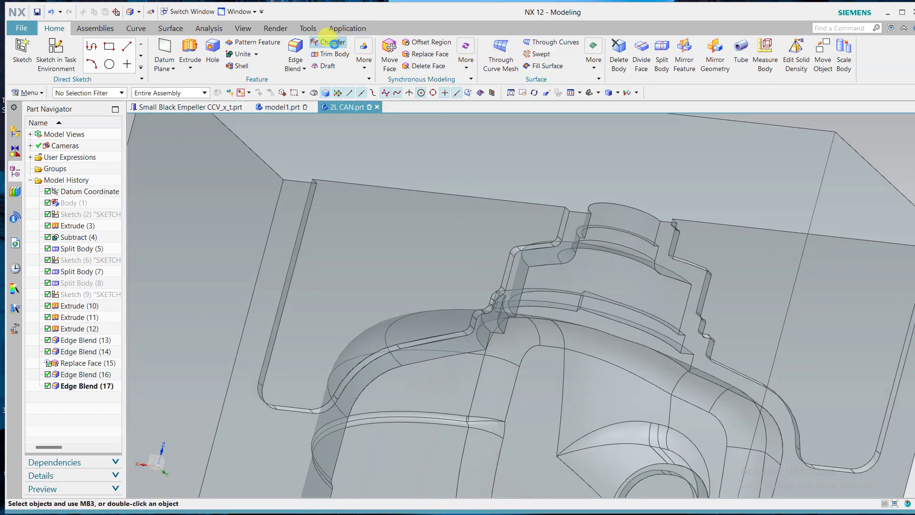
{"action": "left_click", "coordinate": [332, 43]}
{"action": "scroll", "coordinate": [547, 221], "scroll_direction": "up", "scroll_amount": 3}
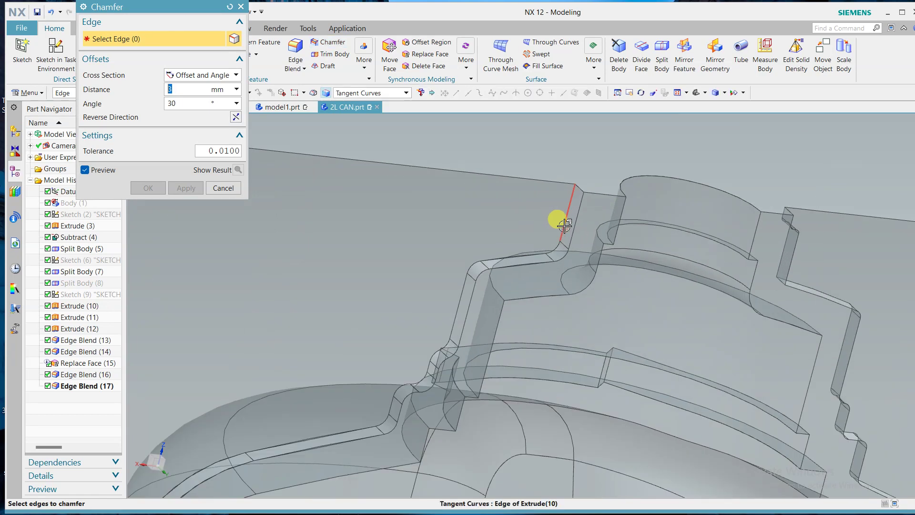
{"action": "left_click", "coordinate": [564, 225]}
{"action": "scroll", "coordinate": [467, 221], "scroll_direction": "down", "scroll_amount": 2}
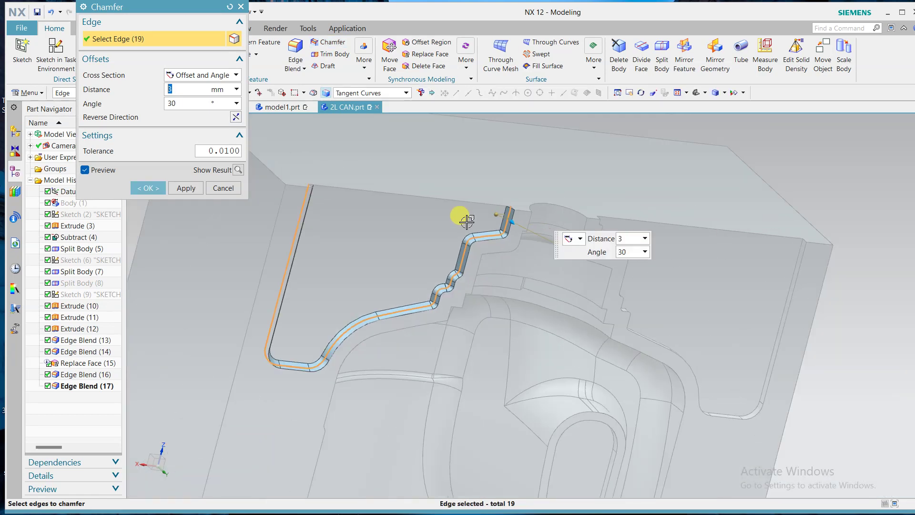
{"action": "left_click", "coordinate": [201, 106]}
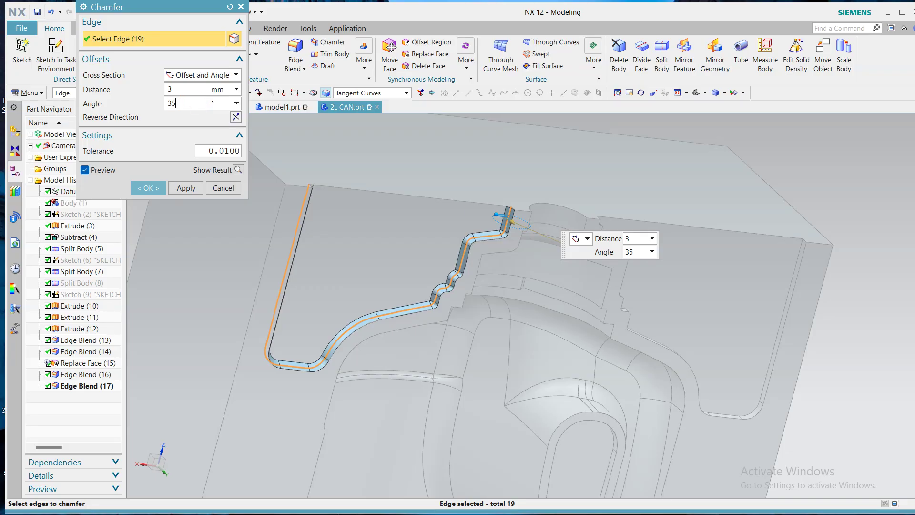
{"action": "key", "text": "Return"}
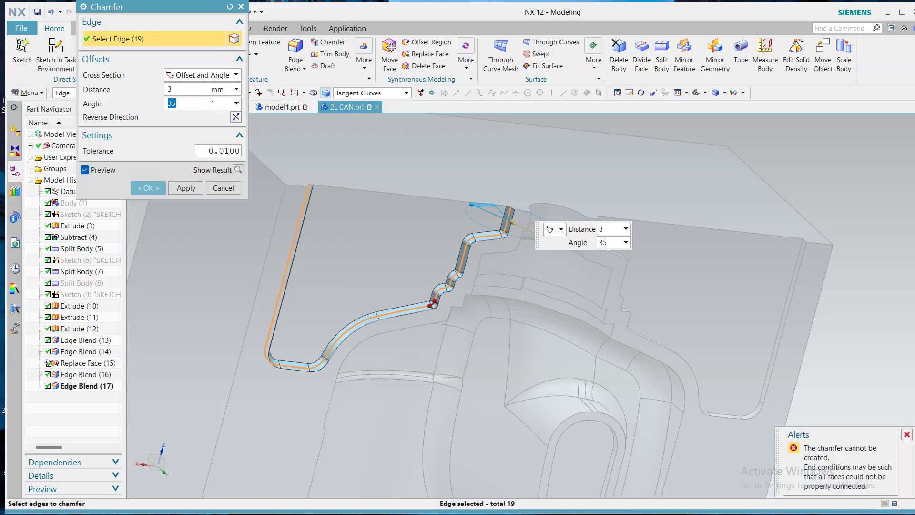
{"action": "type", "text": "32"}
{"action": "key", "text": "Return"}
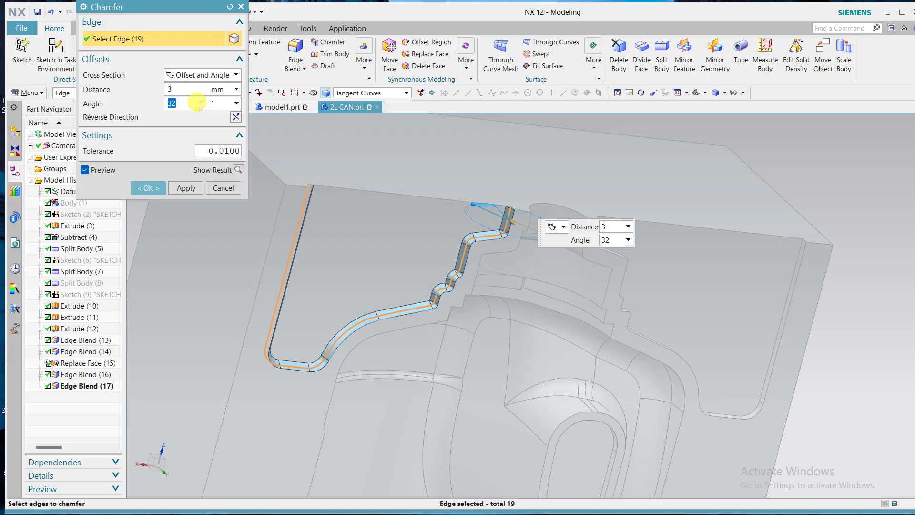
{"action": "left_click", "coordinate": [147, 188]}
Delete the two earlier blends on the handle side of the neck recess, Edge Blend (14) and Edge Blend (13)
{"action": "middle_click_drag", "start_coordinate": [547, 275], "coordinate": [367, 262]}
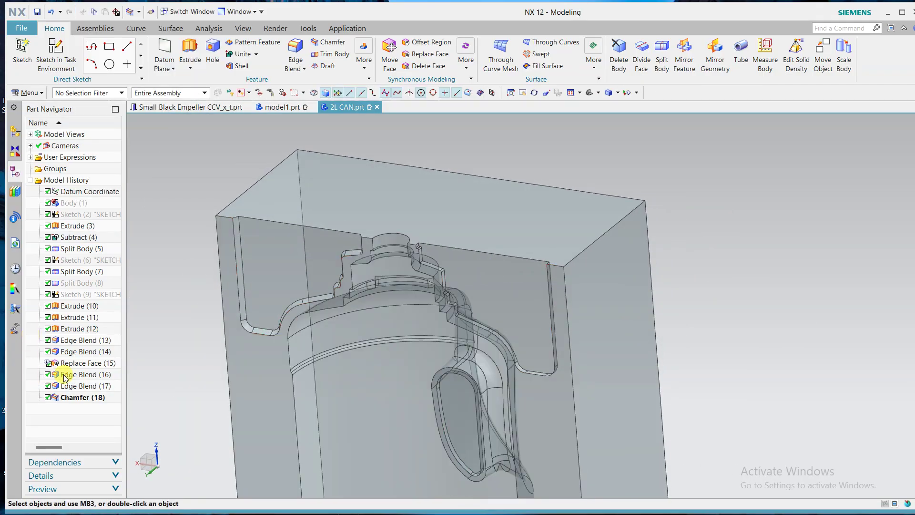
{"action": "left_click", "coordinate": [79, 353]}
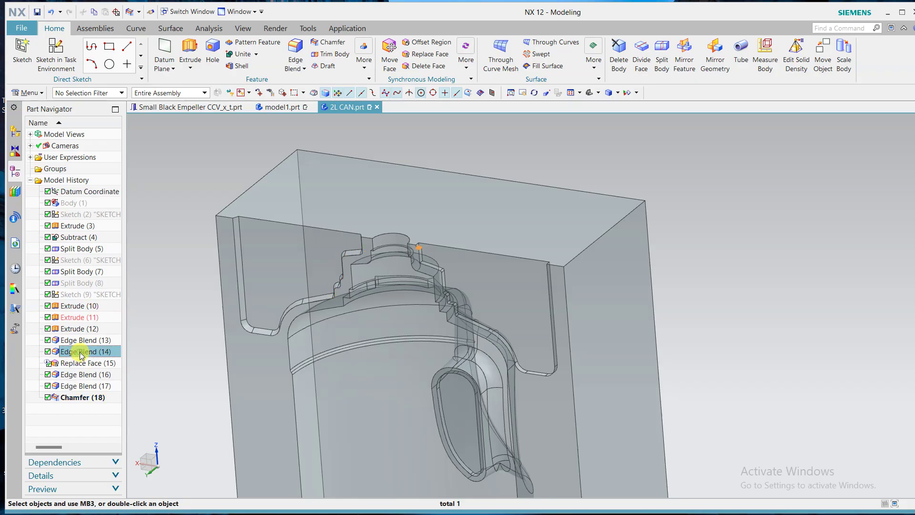
{"action": "right_click", "coordinate": [78, 352]}
{"action": "left_click", "coordinate": [115, 295]}
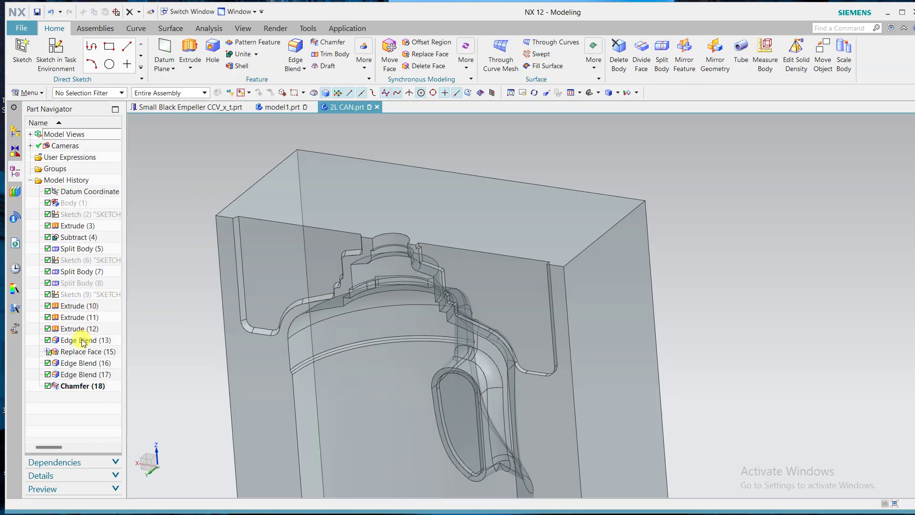
{"action": "right_click", "coordinate": [84, 340]}
{"action": "left_click", "coordinate": [115, 283]}
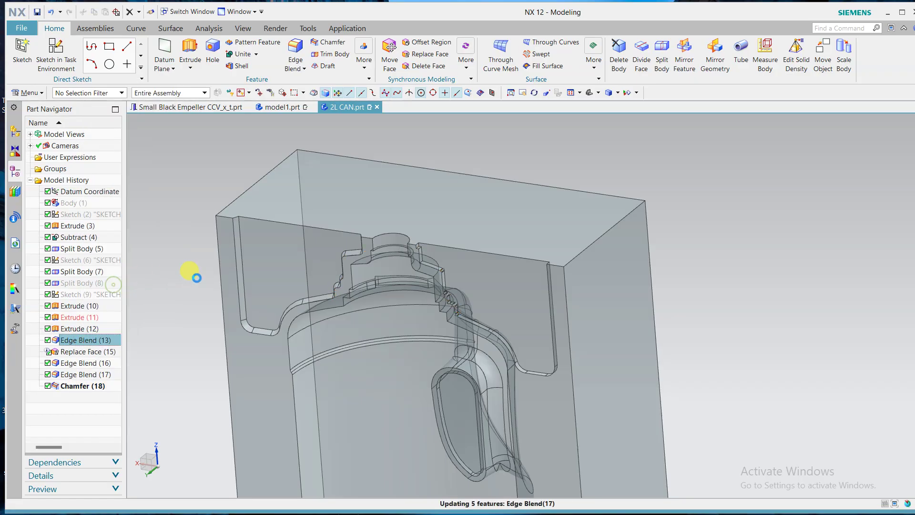
Remove the uppermost small recess step on the handle side by replacing its ledge face with the mold block's top face, at 0 mm offset
{"action": "scroll", "coordinate": [423, 205], "scroll_direction": "up", "scroll_amount": 5}
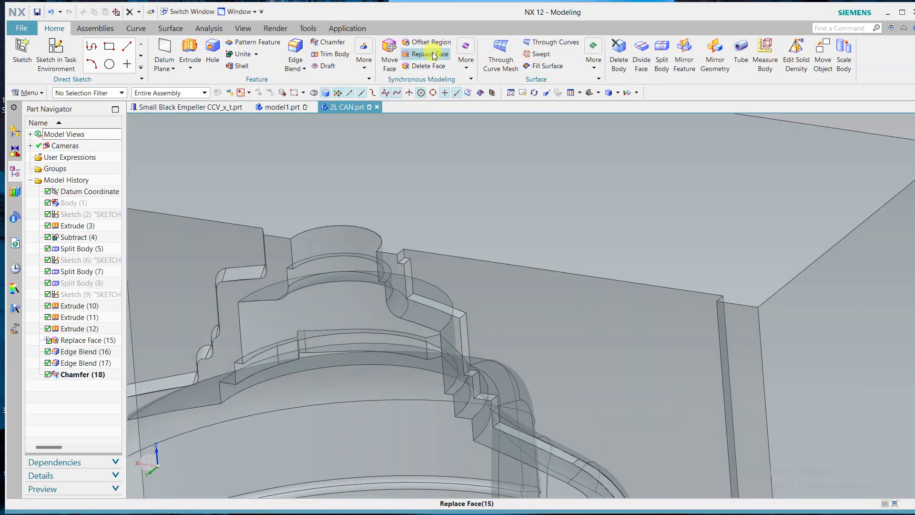
{"action": "key", "text": "Escape"}
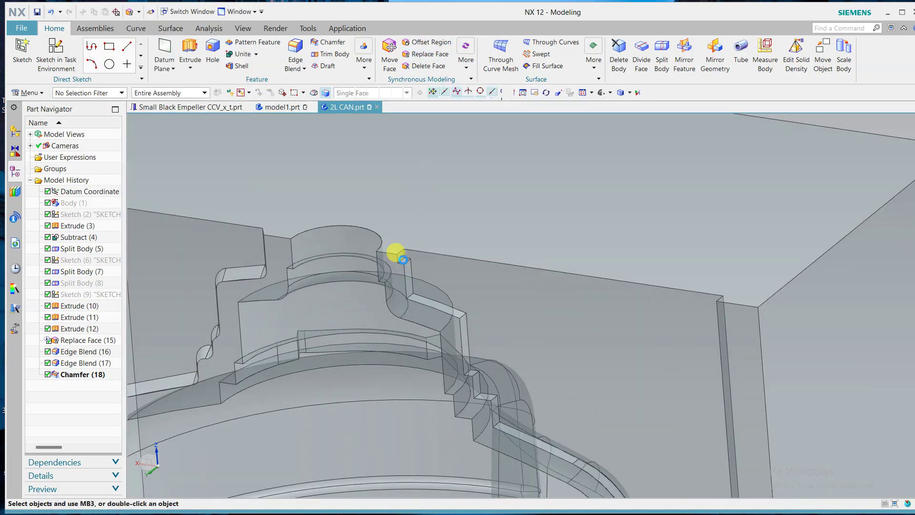
{"action": "left_click", "coordinate": [416, 56]}
{"action": "scroll", "coordinate": [413, 260], "scroll_direction": "up", "scroll_amount": 3}
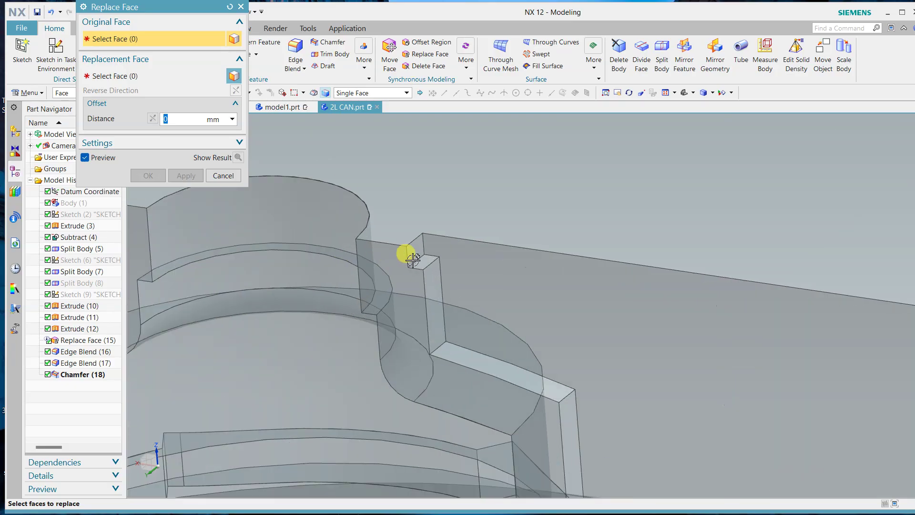
{"action": "left_click", "coordinate": [424, 262]}
{"action": "left_click", "coordinate": [382, 190]}
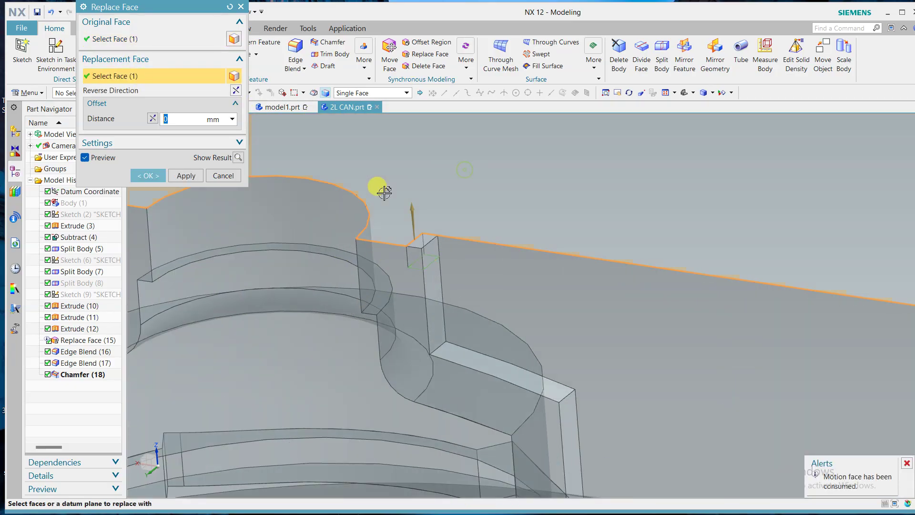
{"action": "middle_click", "coordinate": [384, 193]}
Blend six step corner edges of the neck recess on the handle side with a 2 mm radius
{"action": "scroll", "coordinate": [277, 185], "scroll_direction": "down", "scroll_amount": 2}
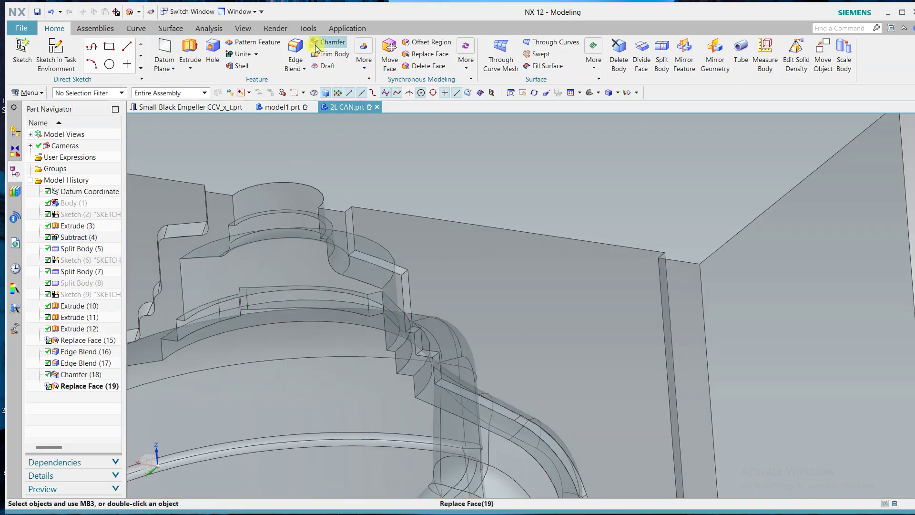
{"action": "left_click", "coordinate": [355, 251]}
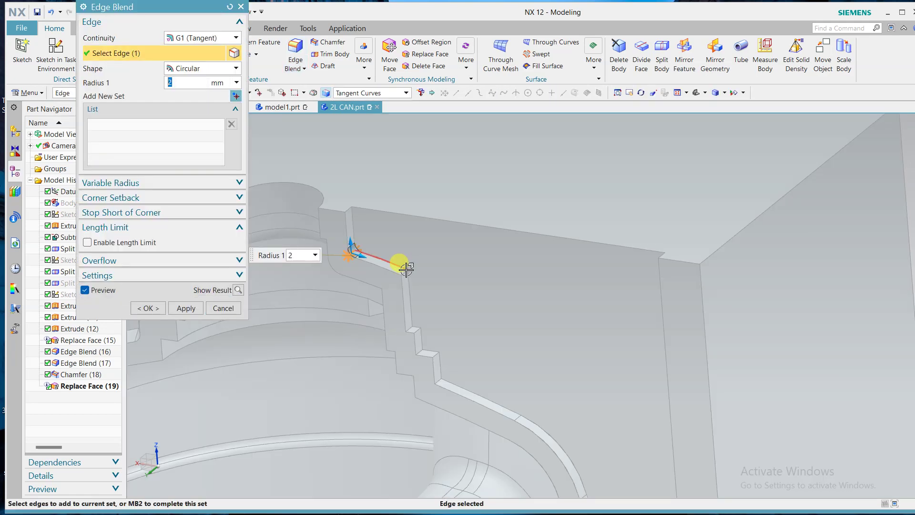
{"action": "left_click", "coordinate": [405, 271]}
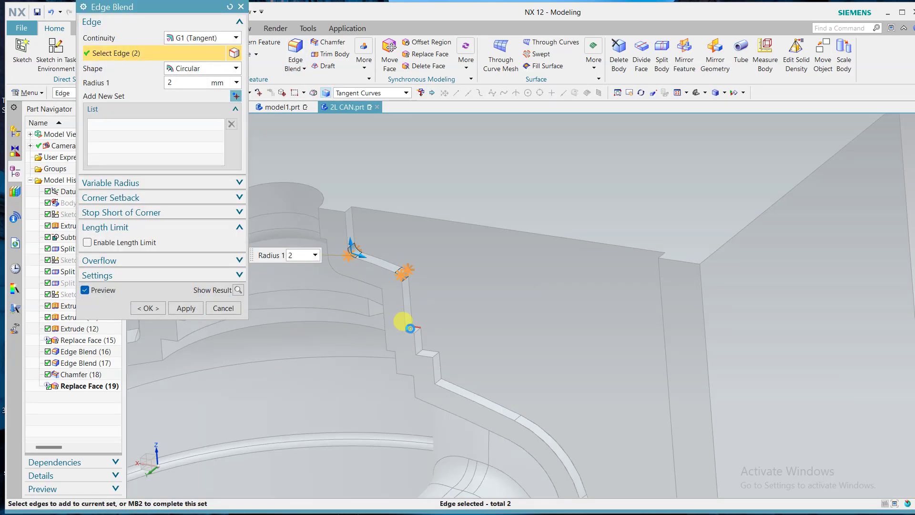
{"action": "scroll", "coordinate": [412, 328], "scroll_direction": "down", "scroll_amount": 4}
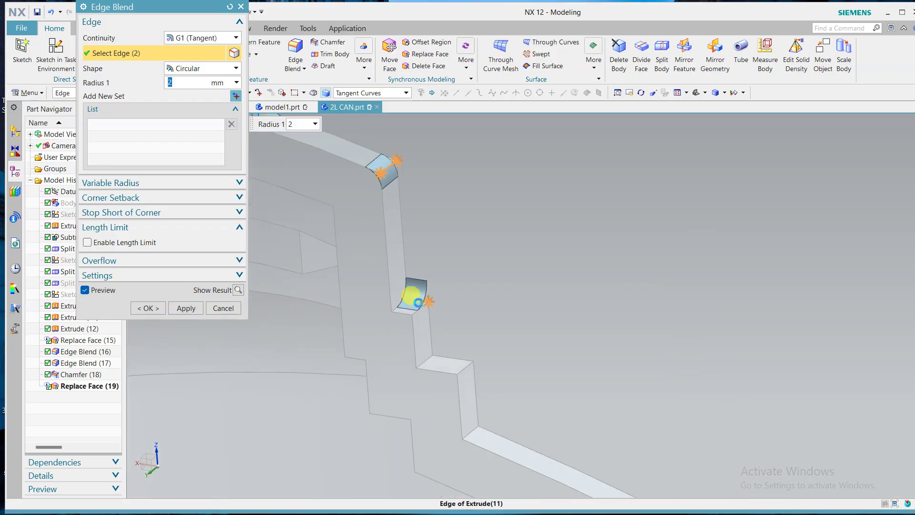
{"action": "left_click", "coordinate": [400, 306]}
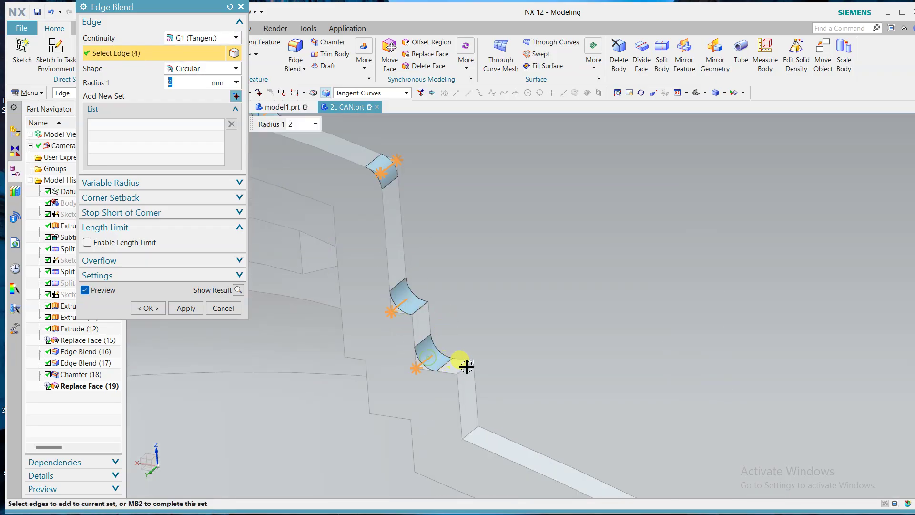
{"action": "left_click", "coordinate": [469, 424]}
{"action": "scroll", "coordinate": [498, 302], "scroll_direction": "up", "scroll_amount": 5}
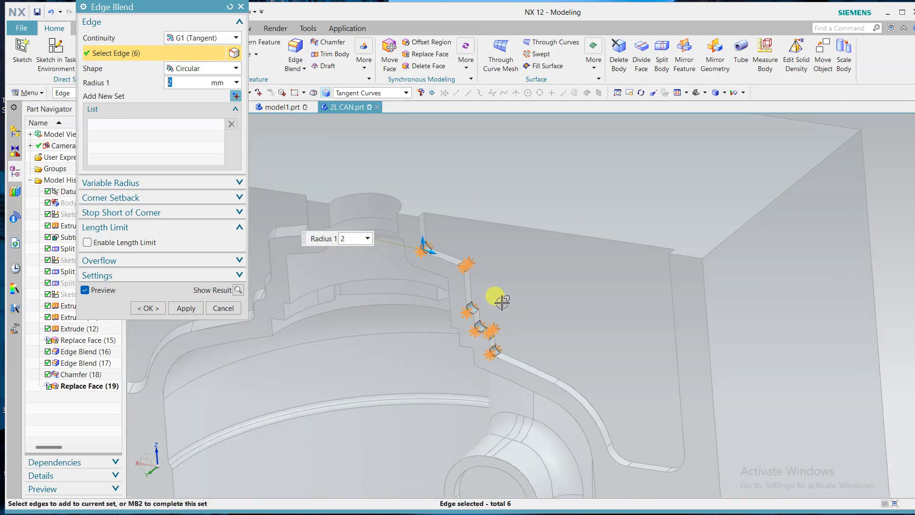
{"action": "left_click", "coordinate": [185, 308]}
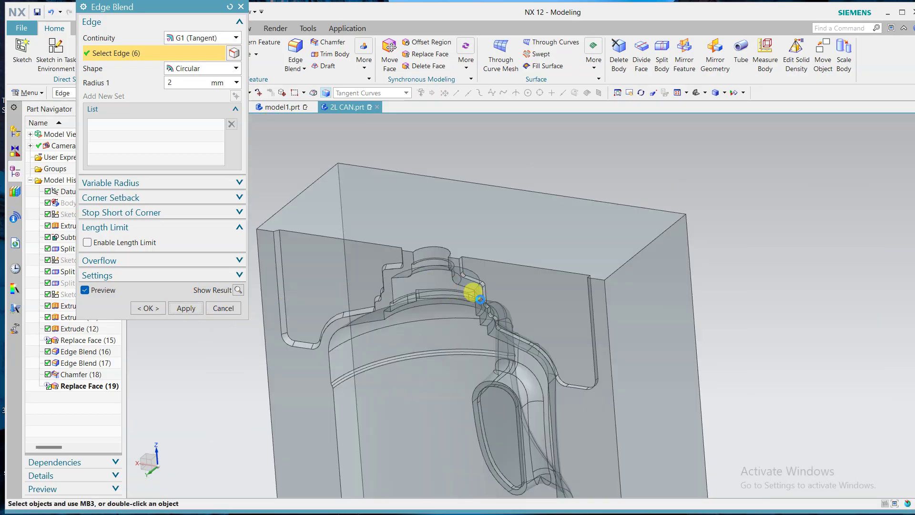
Blend the remaining sharp step corner of the neck recess on the handle side with a 2 mm radius
{"action": "scroll", "coordinate": [491, 305], "scroll_direction": "down", "scroll_amount": 6}
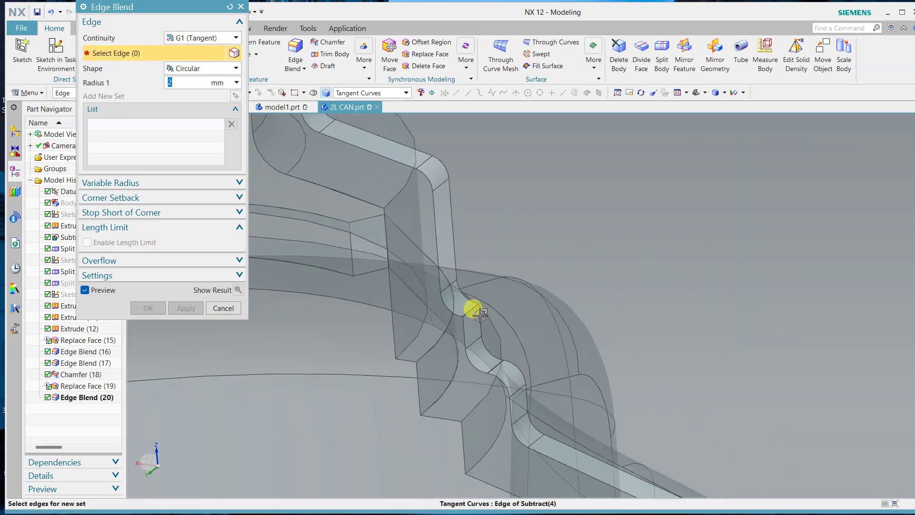
{"action": "left_click", "coordinate": [465, 307]}
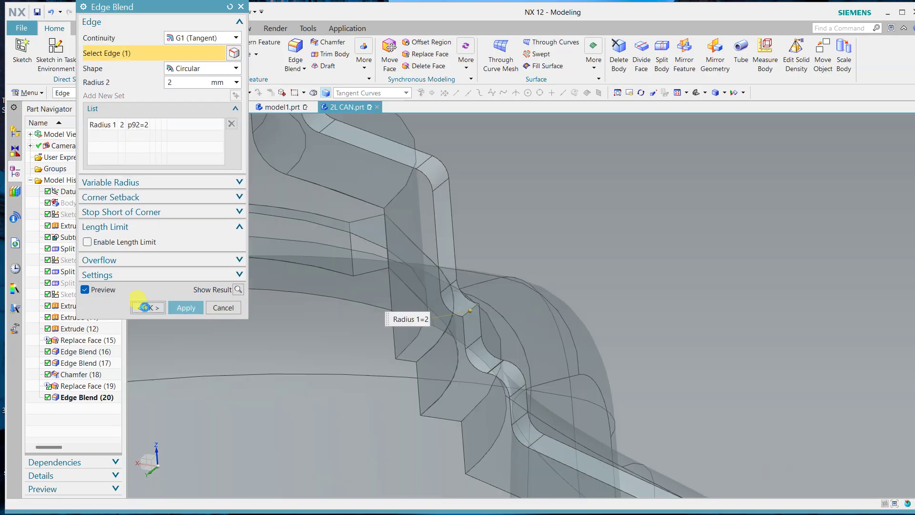
{"action": "left_click", "coordinate": [148, 308]}
Chamfer the recess outline edge chain on the handle side with a 3 mm offset and 32° angle
{"action": "scroll", "coordinate": [365, 278], "scroll_direction": "up", "scroll_amount": 5}
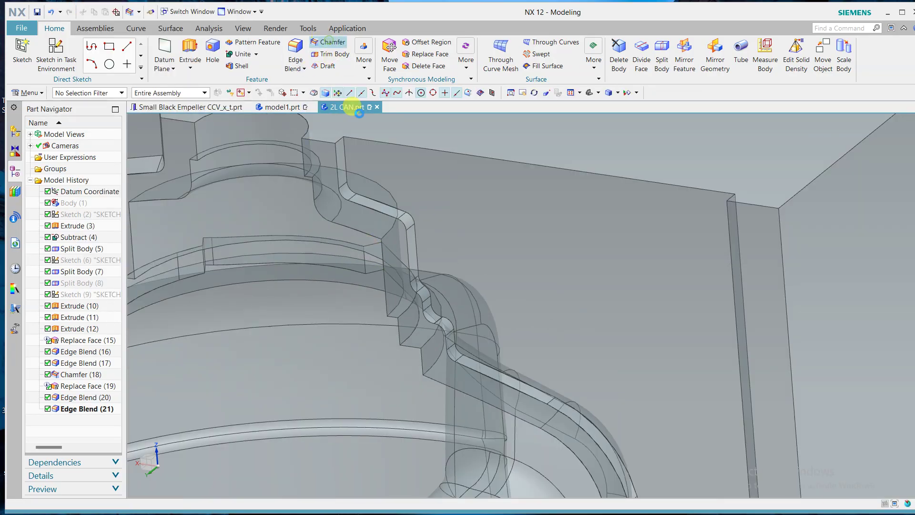
{"action": "left_click", "coordinate": [338, 147]}
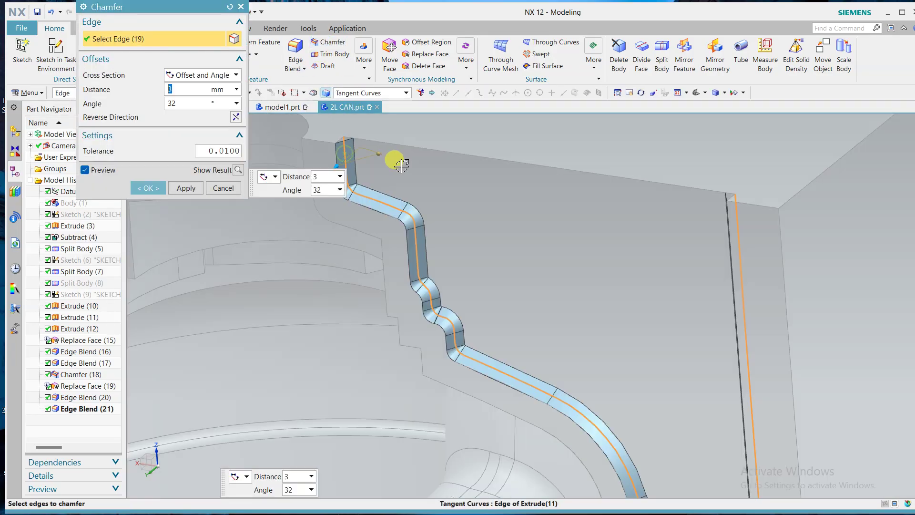
{"action": "left_click", "coordinate": [162, 185]}
Chamfer the closed edge loop of the handle opening with a 3 mm offset and 32° angle
{"action": "middle_click_drag", "start_coordinate": [439, 228], "coordinate": [443, 392]}
{"action": "left_click", "coordinate": [332, 42]}
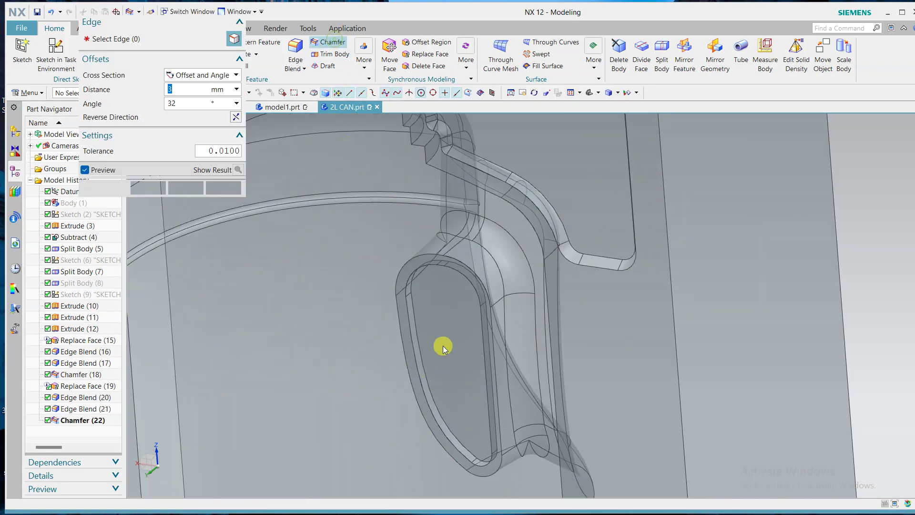
{"action": "left_click", "coordinate": [428, 336]}
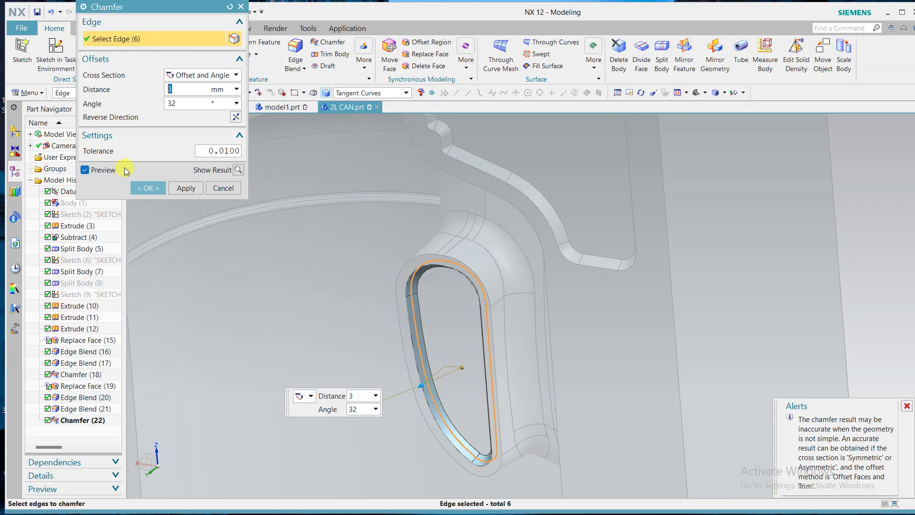
{"action": "left_click", "coordinate": [161, 190]}
Try moving the mold's base block 51 mm straight down to inspect its separation from the cavity block, and undo the move
{"action": "scroll", "coordinate": [376, 272], "scroll_direction": "down", "scroll_amount": 7}
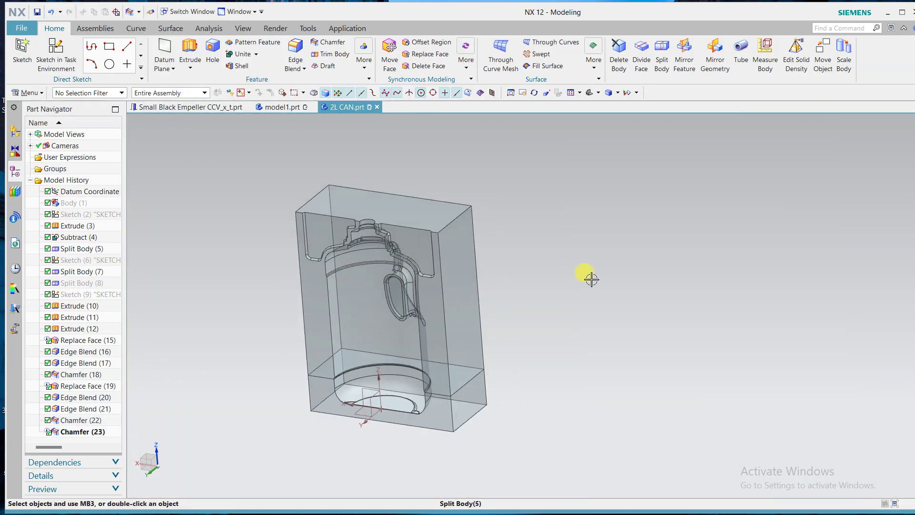
{"action": "key", "text": "F8"}
{"action": "middle_click_drag", "start_coordinate": [609, 277], "coordinate": [547, 280]}
{"action": "scroll", "coordinate": [324, 288], "scroll_direction": "up", "scroll_amount": 2}
{"action": "middle_click_drag", "start_coordinate": [601, 351], "coordinate": [623, 285], "text": "shift"}
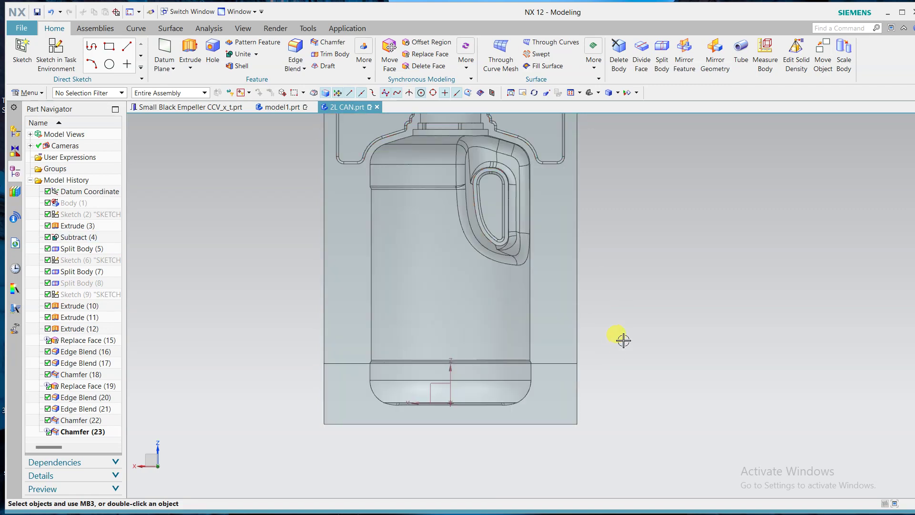
{"action": "middle_click_drag", "start_coordinate": [622, 339], "coordinate": [609, 349]}
{"action": "left_click", "coordinate": [819, 53]}
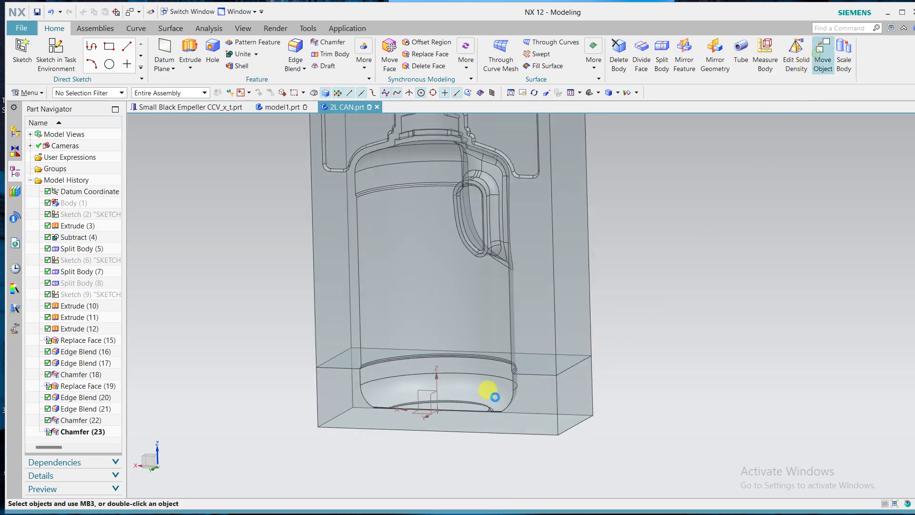
{"action": "left_click", "coordinate": [528, 397]}
{"action": "left_click_drag", "start_coordinate": [452, 347], "coordinate": [453, 413]}
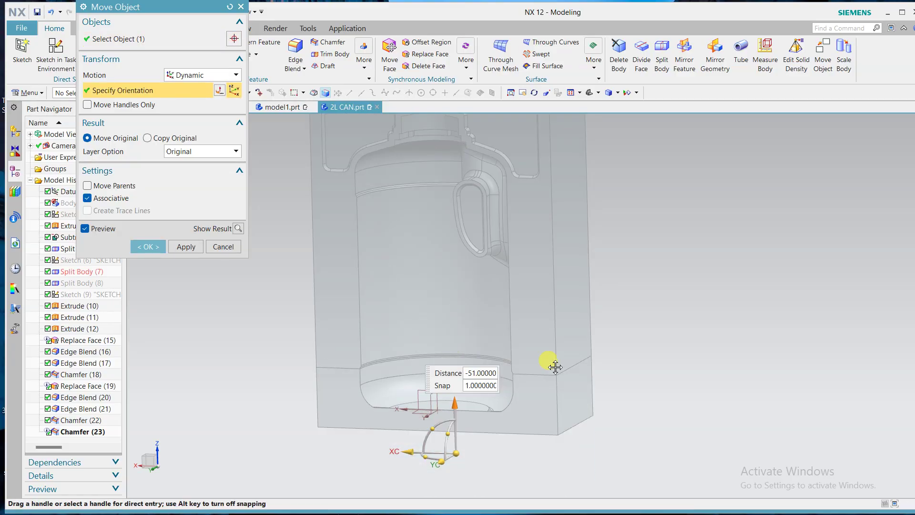
{"action": "middle_click", "coordinate": [625, 311]}
{"action": "middle_click_drag", "start_coordinate": [625, 310], "coordinate": [582, 404]}
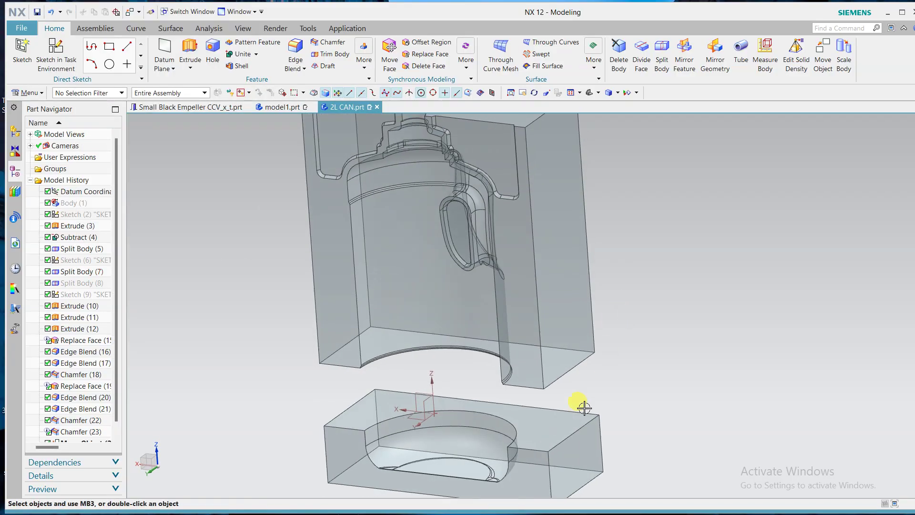
{"action": "left_click", "coordinate": [478, 292]}
{"action": "key", "text": "ctrl+z"}
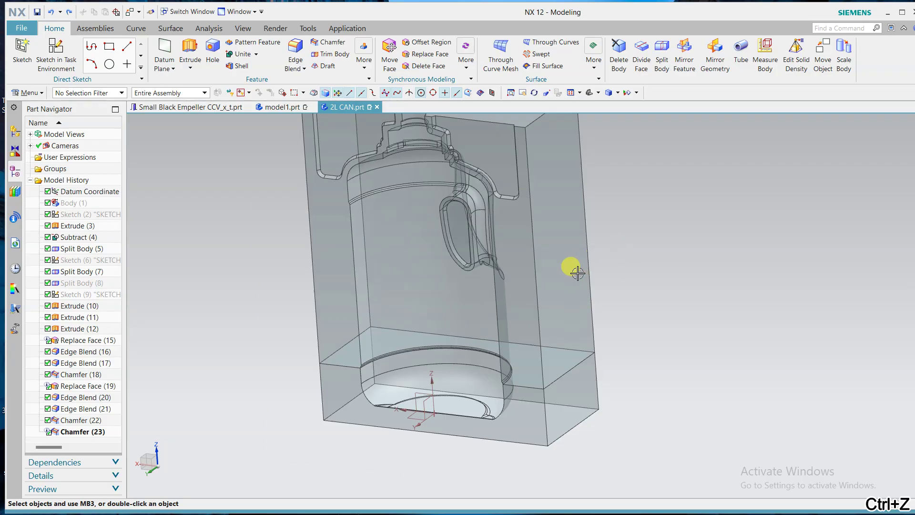
Start a new sketch on the XZ datum plane through the bottle's axis, keeping the default orientation
{"action": "left_click", "coordinate": [55, 48]}
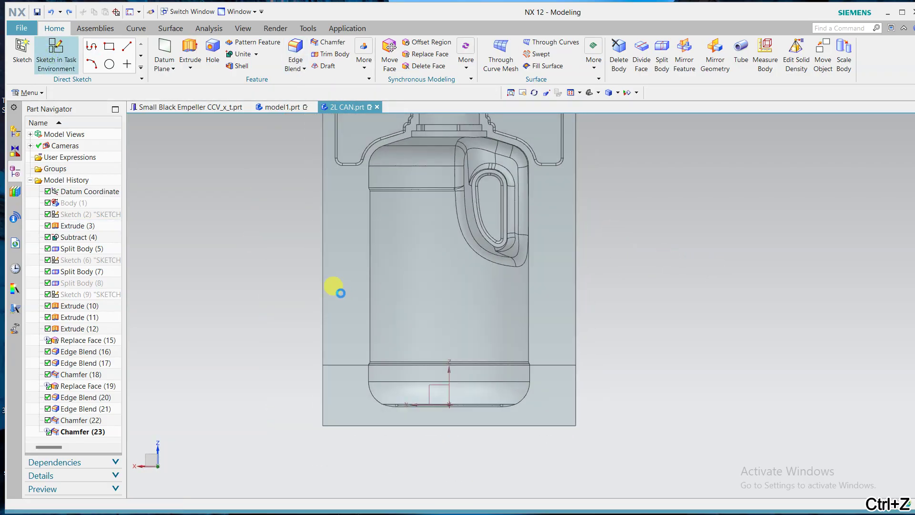
{"action": "left_click", "coordinate": [442, 389]}
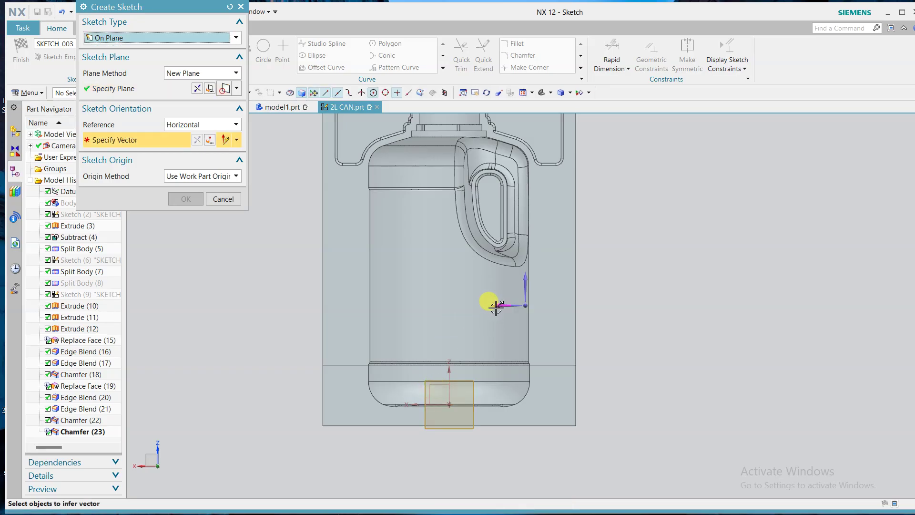
{"action": "middle_click", "coordinate": [629, 286]}
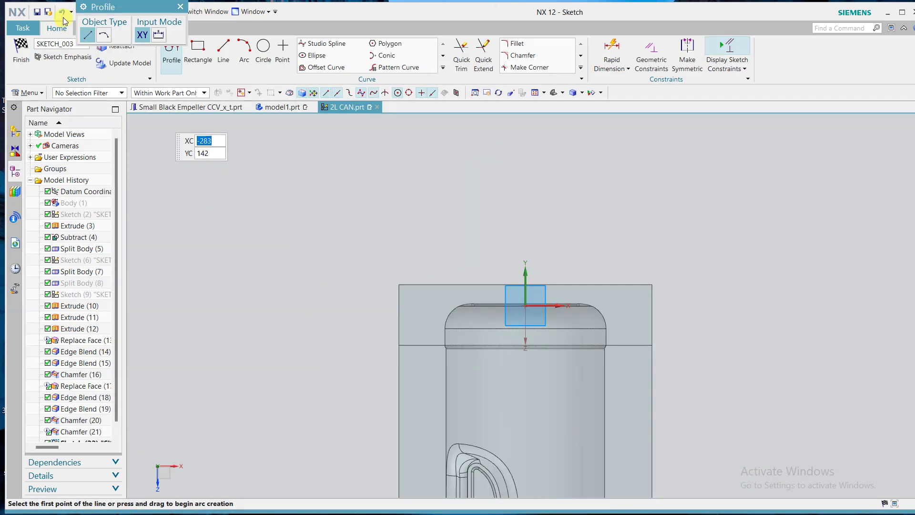
Sketch a closed trapezoid about 15 mm wide and 7 mm high on the mould block's parting edge, beside the can's base
{"action": "mouse_move", "coordinate": [439, 184]}
{"action": "middle_mouse_down"}
{"action": "mouse_move", "coordinate": [414, 313]}
{"action": "mouse_move", "coordinate": [327, 288]}
{"action": "mouse_move", "coordinate": [367, 267]}
{"action": "middle_mouse_up"}
{"action": "key", "text": "F8"}
{"action": "middle_click_drag", "start_coordinate": [493, 382], "coordinate": [435, 158], "text": "shift"}
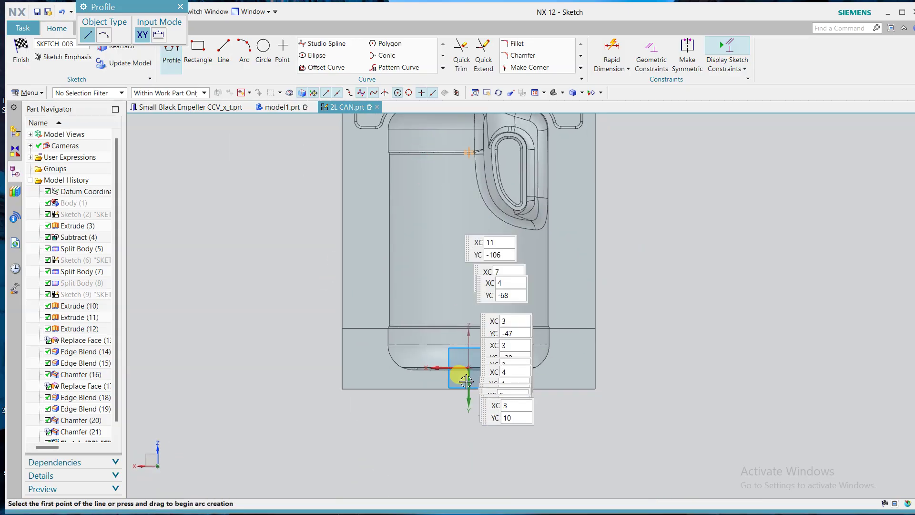
{"action": "scroll", "coordinate": [466, 382], "scroll_direction": "up", "scroll_amount": 3}
{"action": "scroll", "coordinate": [296, 245], "scroll_direction": "up", "scroll_amount": 2}
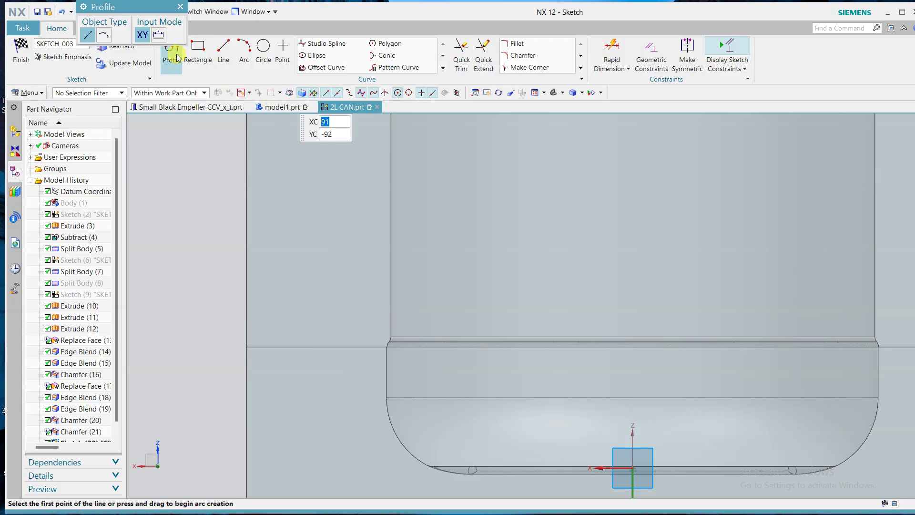
{"action": "scroll", "coordinate": [343, 333], "scroll_direction": "up", "scroll_amount": 2}
{"action": "left_click", "coordinate": [286, 344]}
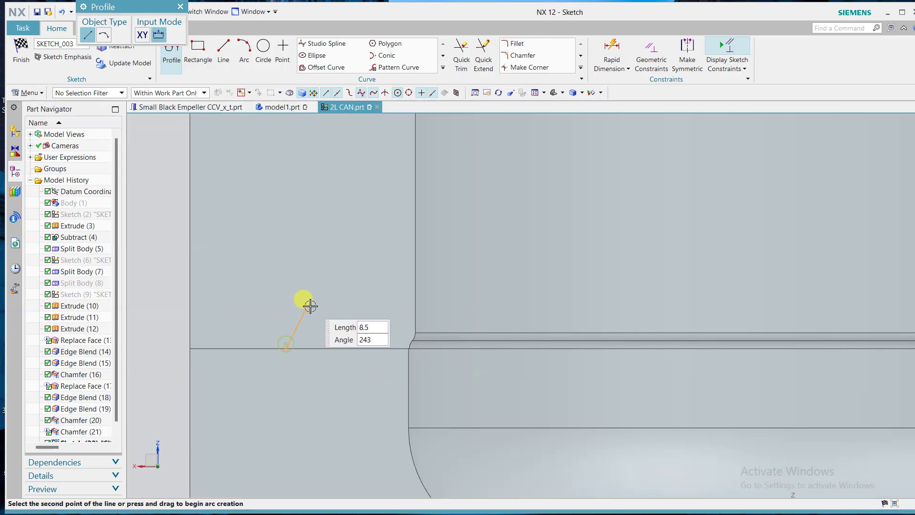
{"action": "left_click", "coordinate": [309, 307]}
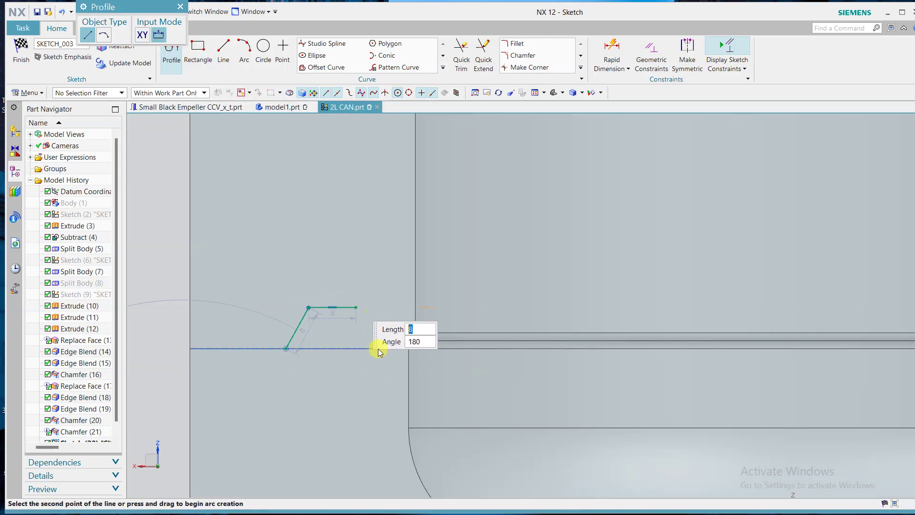
{"action": "left_click", "coordinate": [377, 348]}
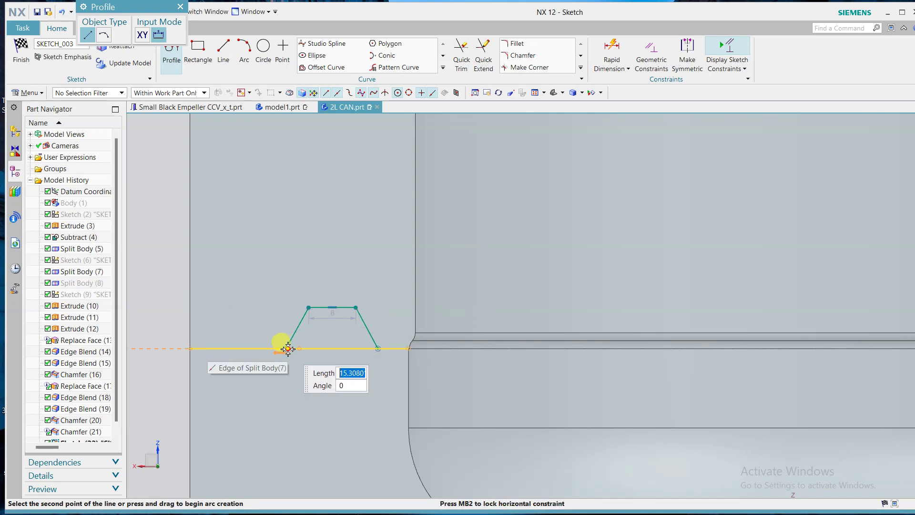
{"action": "middle_click", "coordinate": [270, 285]}
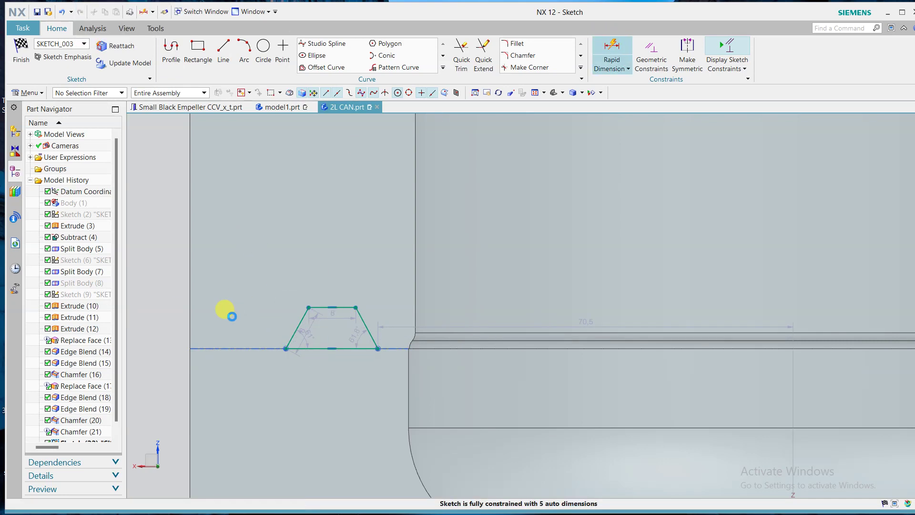
Dimension the trapezoid's height and set it to 6 mm
{"action": "key", "text": "d"}
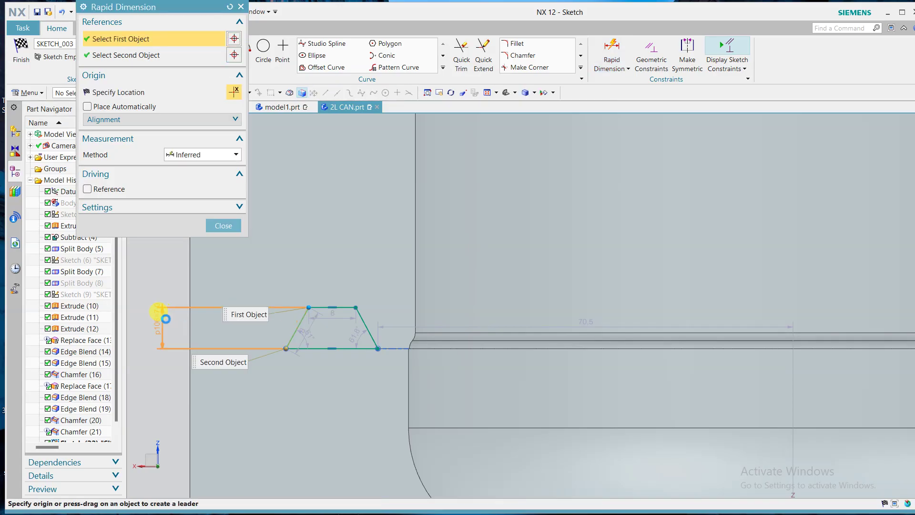
{"action": "left_click", "coordinate": [181, 328]}
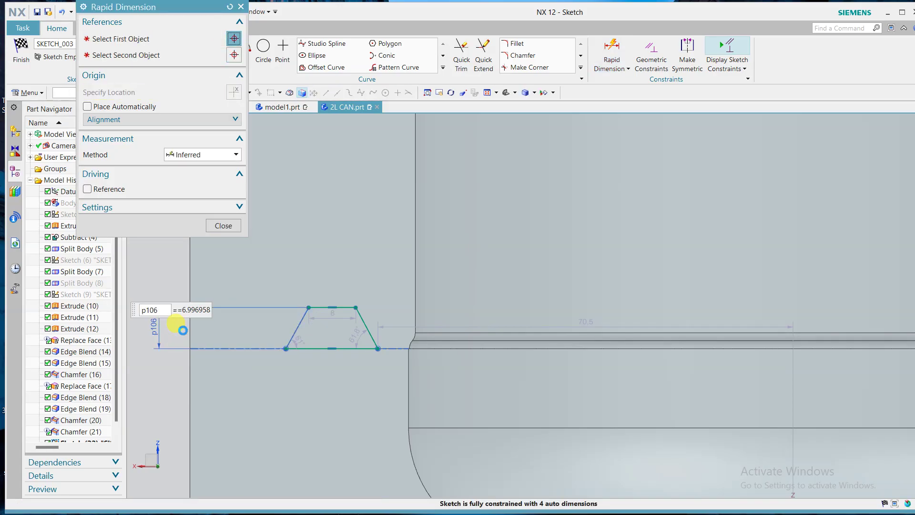
{"action": "type", "text": "6"}
{"action": "key", "text": "Return"}
Dimension the trapezoid's base width and set it to 12 mm
{"action": "left_click", "coordinate": [291, 349]}
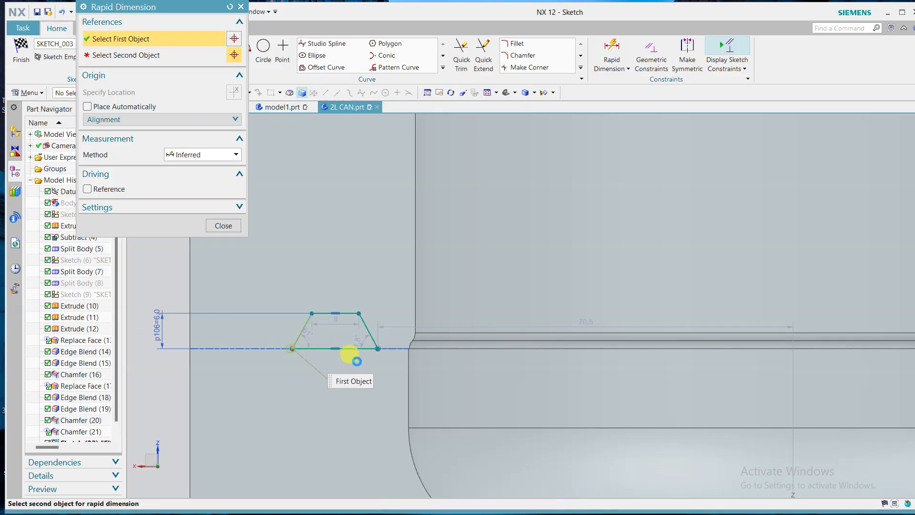
{"action": "left_click", "coordinate": [378, 349]}
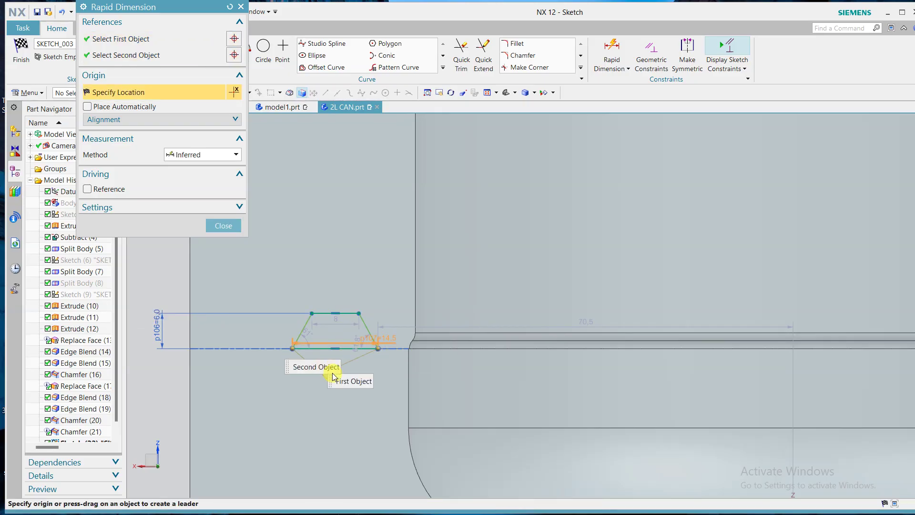
{"action": "left_click", "coordinate": [320, 390]}
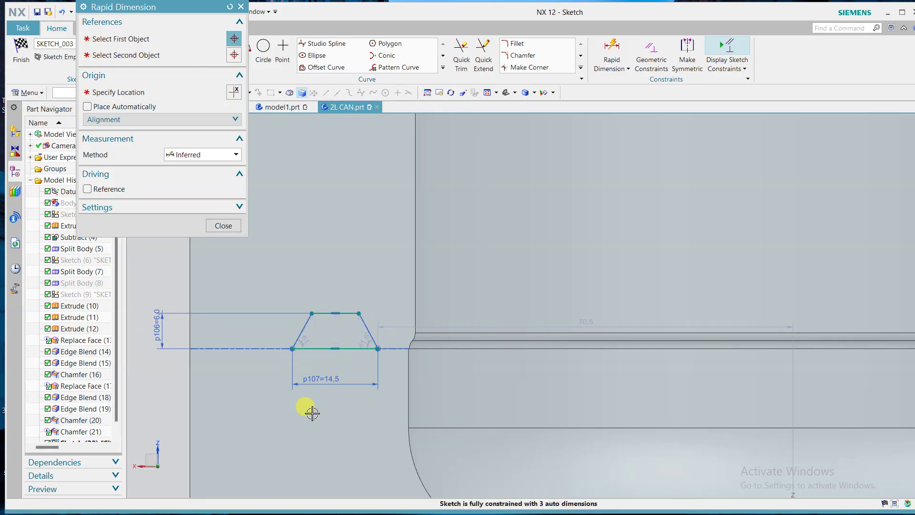
{"action": "type", "text": "12"}
{"action": "key", "text": "Return"}
{"action": "left_click", "coordinate": [223, 226]}
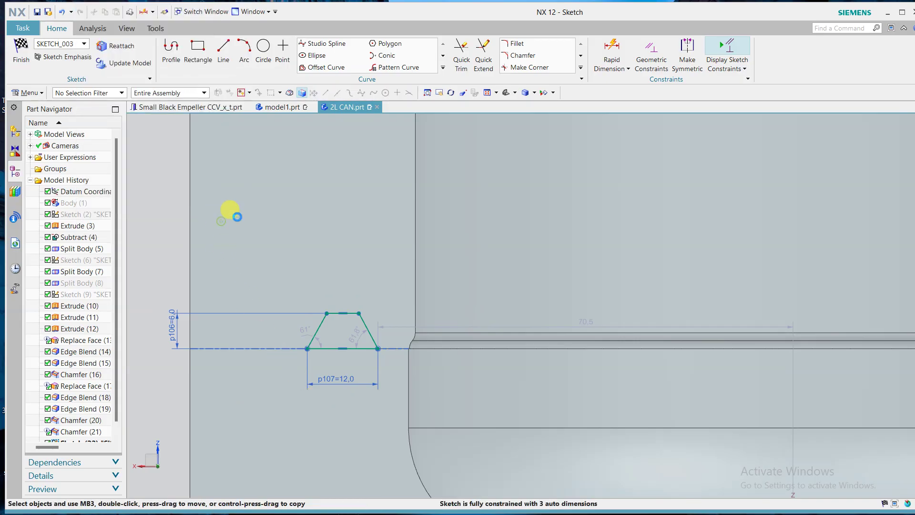
Draw a line between the midpoints of the trapezoid's top and base, and constrain it vertical
{"action": "left_click", "coordinate": [223, 48]}
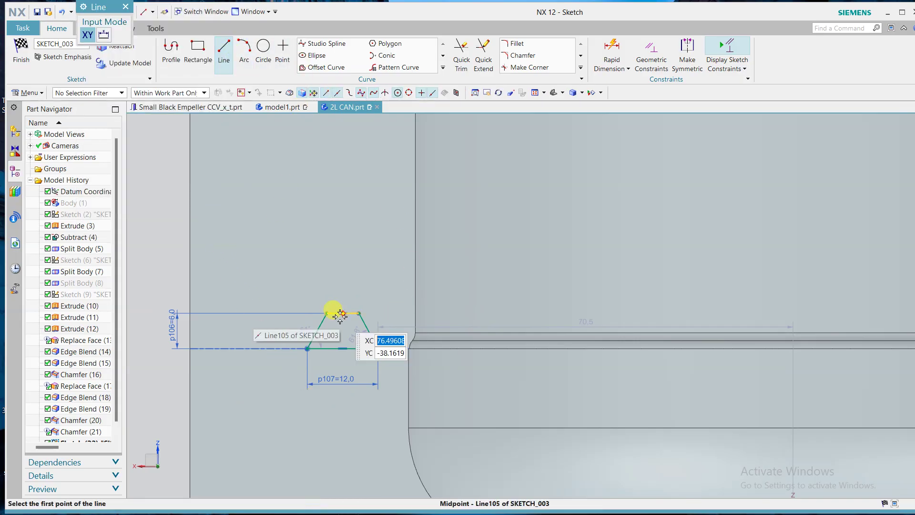
{"action": "scroll", "coordinate": [343, 314], "scroll_direction": "up", "scroll_amount": 2}
{"action": "left_click", "coordinate": [343, 312]}
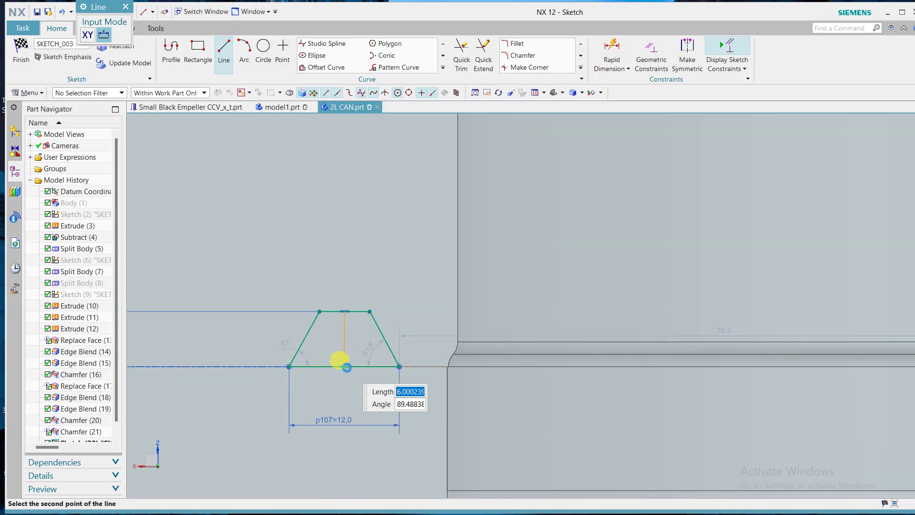
{"action": "left_click", "coordinate": [347, 368]}
{"action": "key", "text": "Escape"}
{"action": "left_click", "coordinate": [345, 331]}
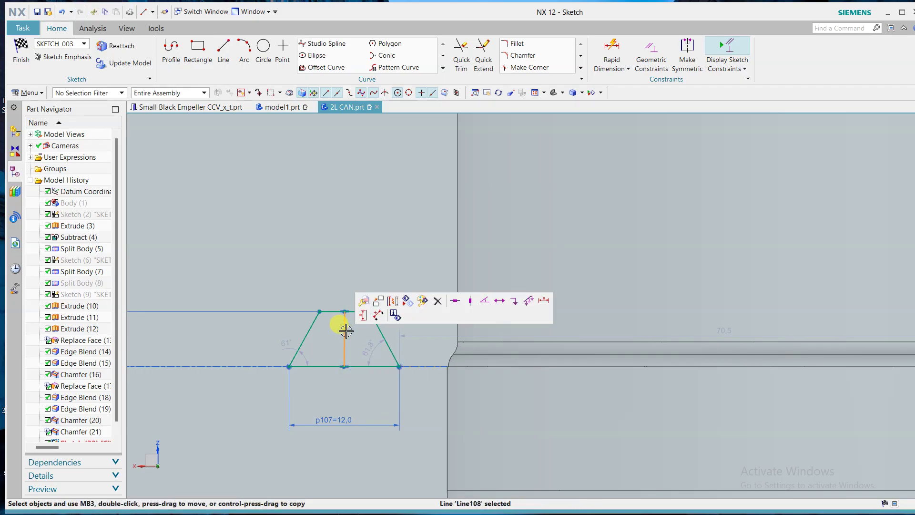
{"action": "left_click", "coordinate": [471, 302]}
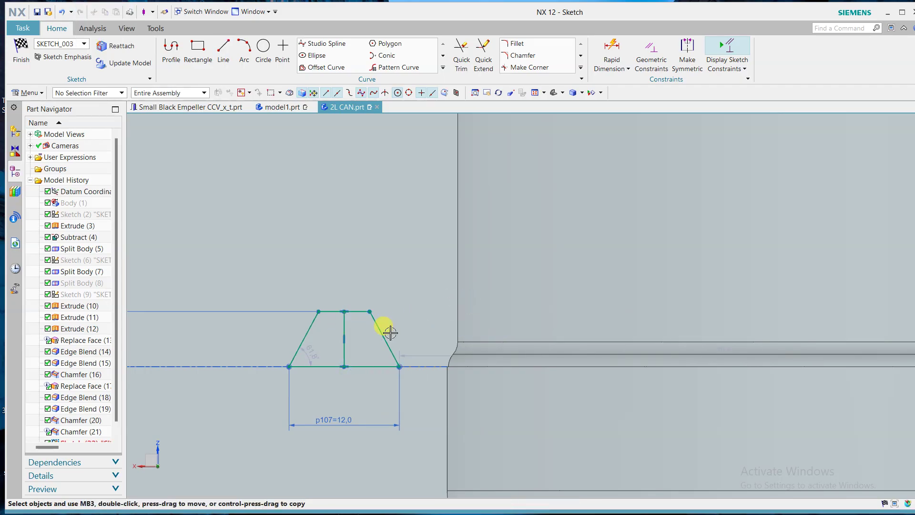
Dimension the horizontal distance from the block's side edge to the trapezoid's nearest base corner
{"action": "scroll", "coordinate": [413, 385], "scroll_direction": "down", "scroll_amount": 4}
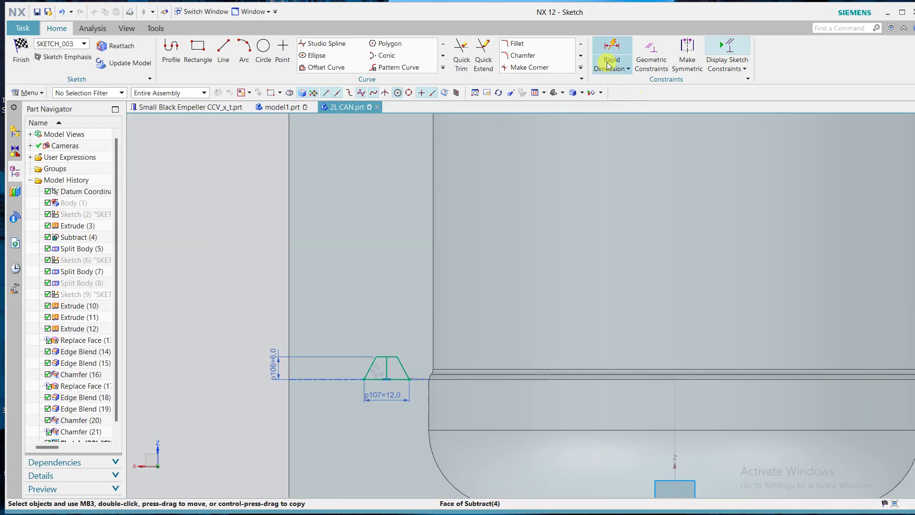
{"action": "left_click", "coordinate": [612, 46]}
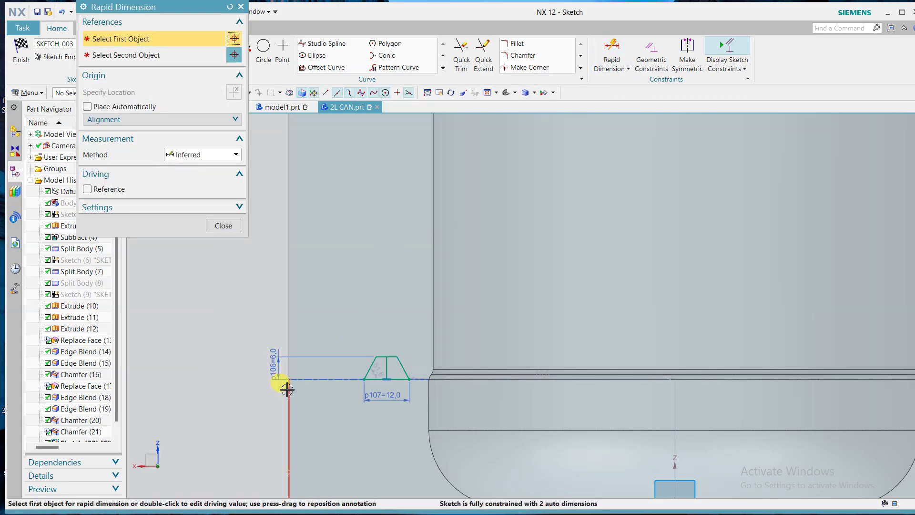
{"action": "left_click", "coordinate": [289, 382]}
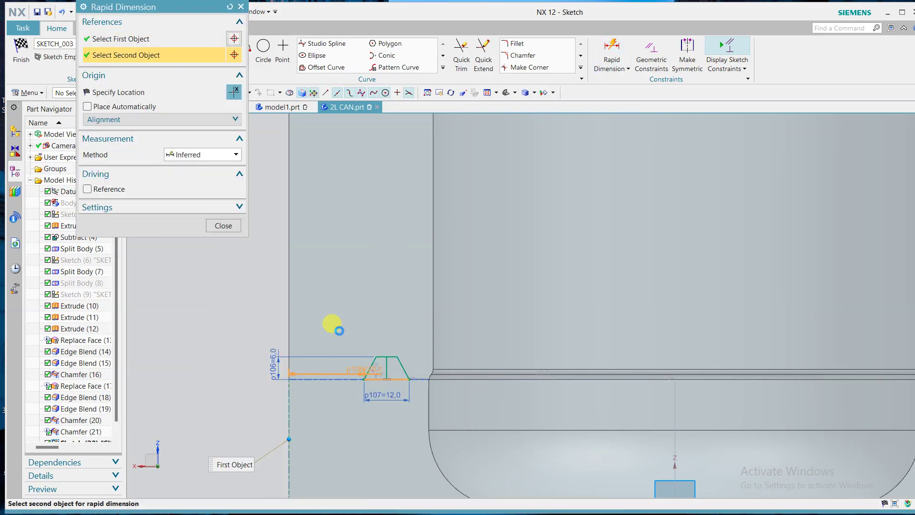
{"action": "left_click", "coordinate": [334, 322]}
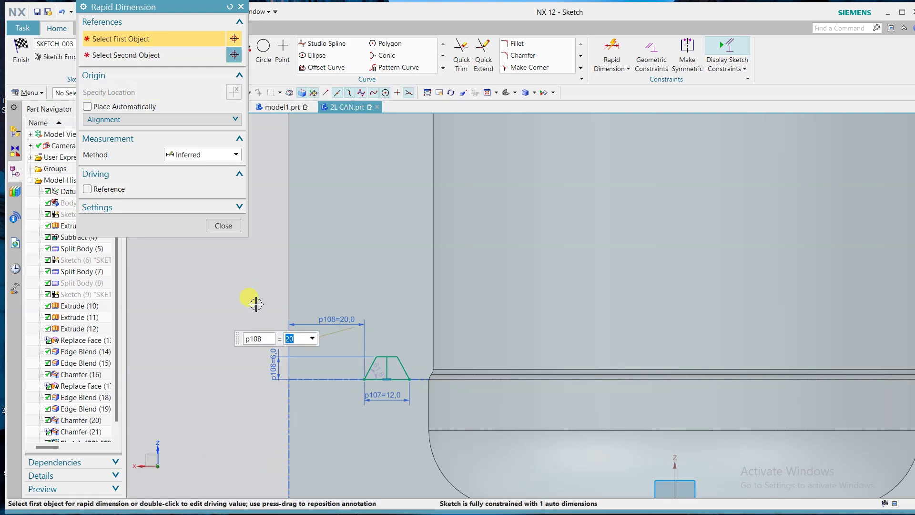
{"action": "left_click", "coordinate": [224, 226]}
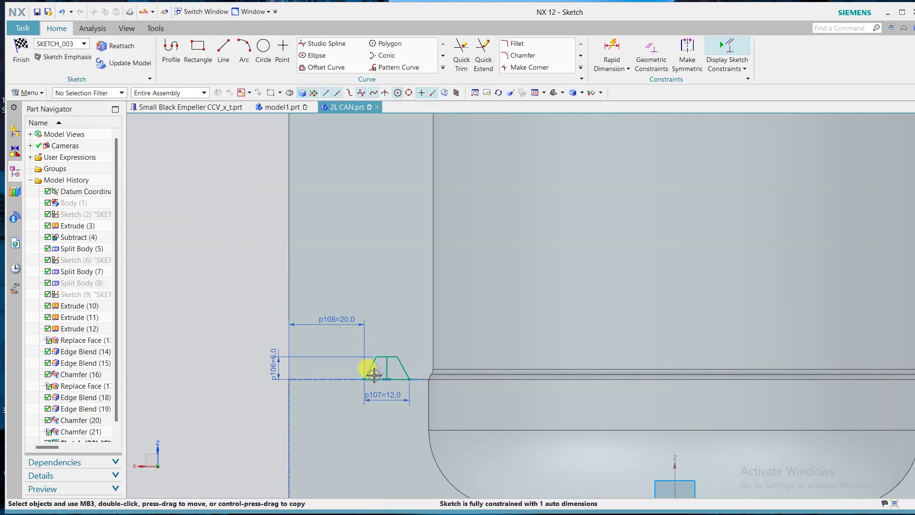
Convert the trapezoid's vertical centre line to a reference line and finish the sketch
{"action": "scroll", "coordinate": [375, 375], "scroll_direction": "up", "scroll_amount": 5}
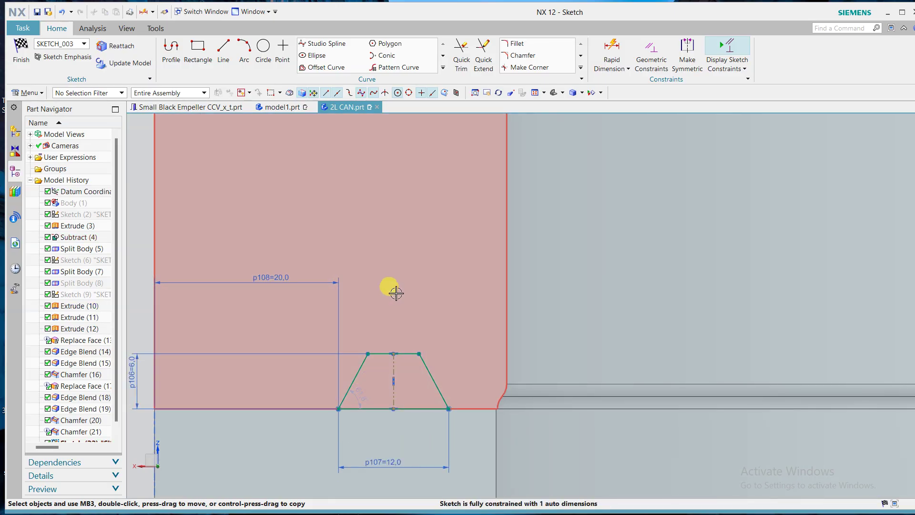
{"action": "scroll", "coordinate": [400, 288], "scroll_direction": "down", "scroll_amount": 5}
{"action": "scroll", "coordinate": [407, 284], "scroll_direction": "down", "scroll_amount": 2}
{"action": "left_click", "coordinate": [21, 57]}
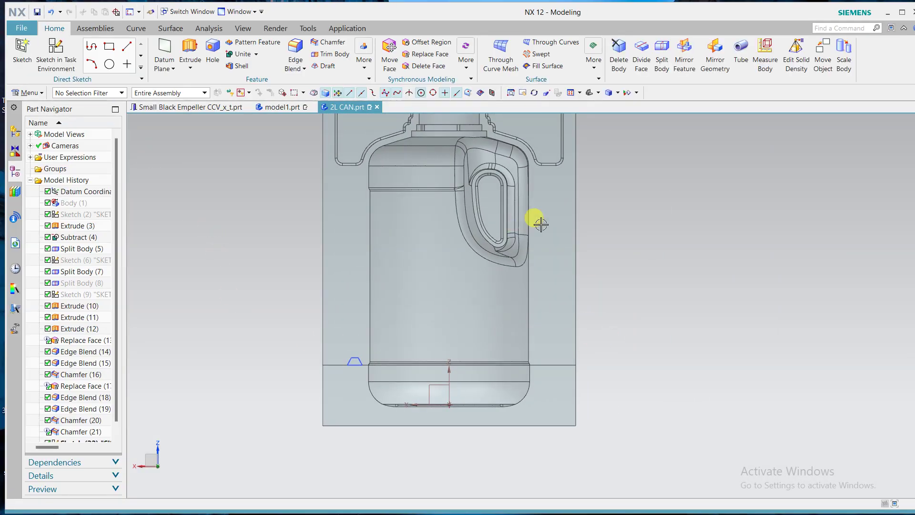
Revolve the trapezoid from 0 to 180° about the datum Z axis as a separate solid body
{"action": "middle_click_drag", "start_coordinate": [535, 219], "coordinate": [610, 300]}
{"action": "scroll", "coordinate": [356, 371], "scroll_direction": "up", "scroll_amount": 1}
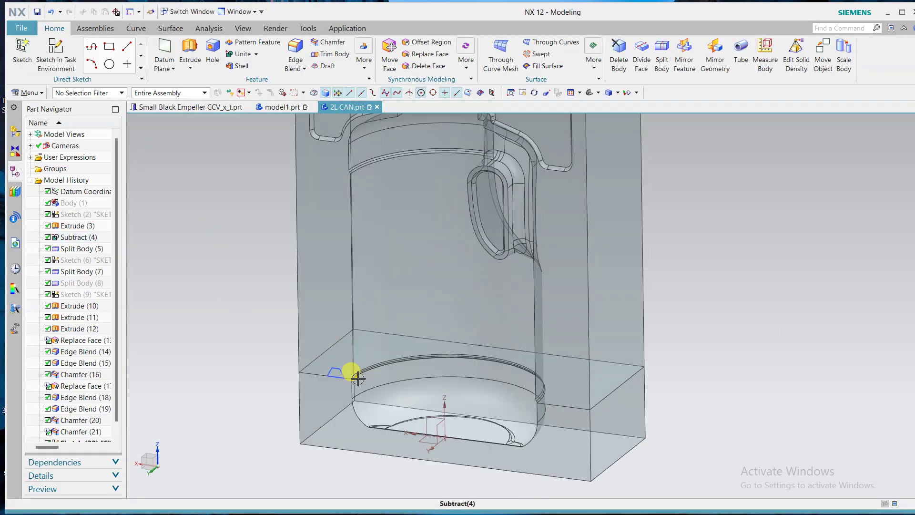
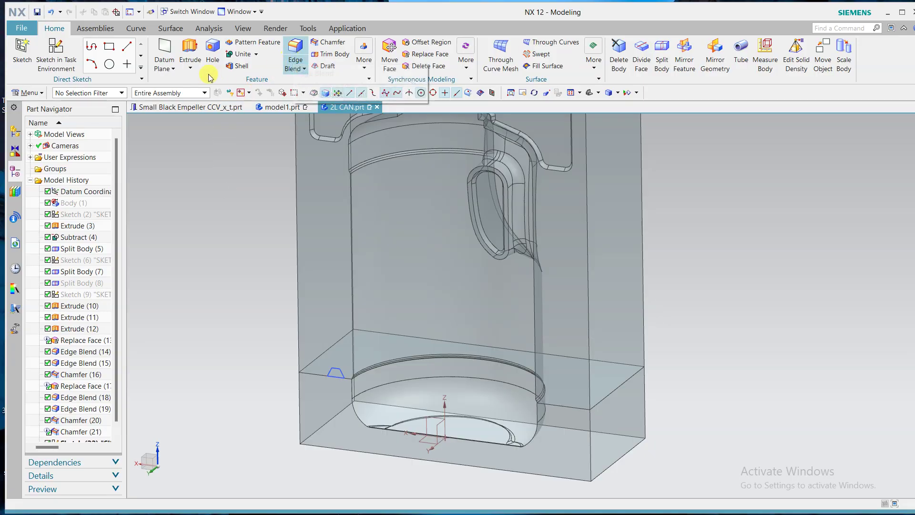
{"action": "left_click", "coordinate": [200, 93]}
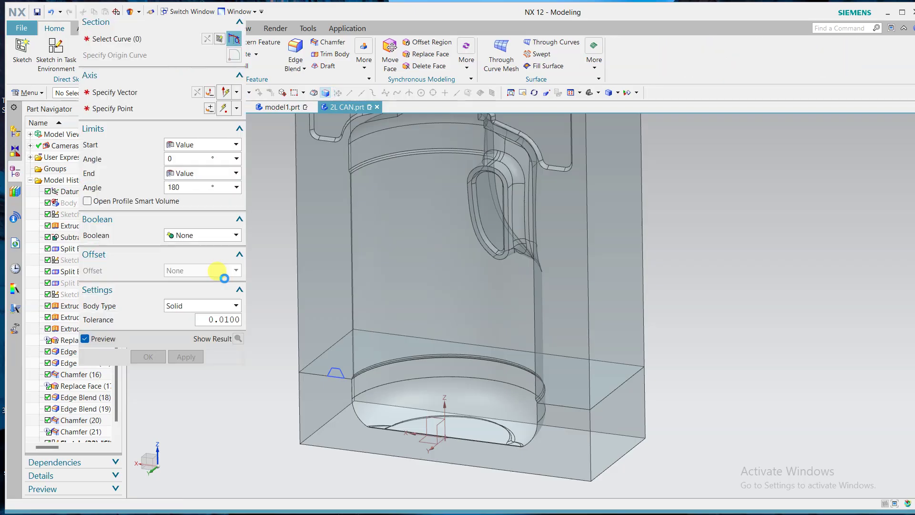
{"action": "scroll", "coordinate": [311, 386], "scroll_direction": "up", "scroll_amount": 4}
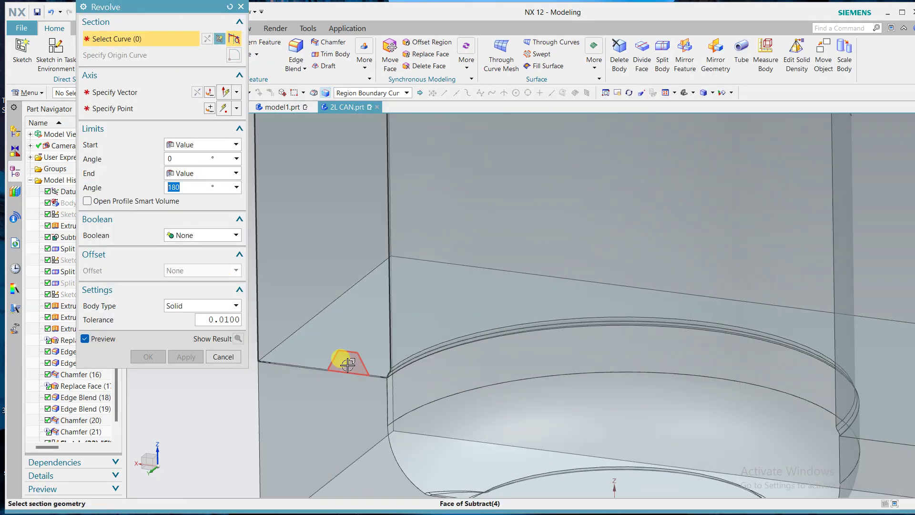
{"action": "left_click", "coordinate": [346, 366]}
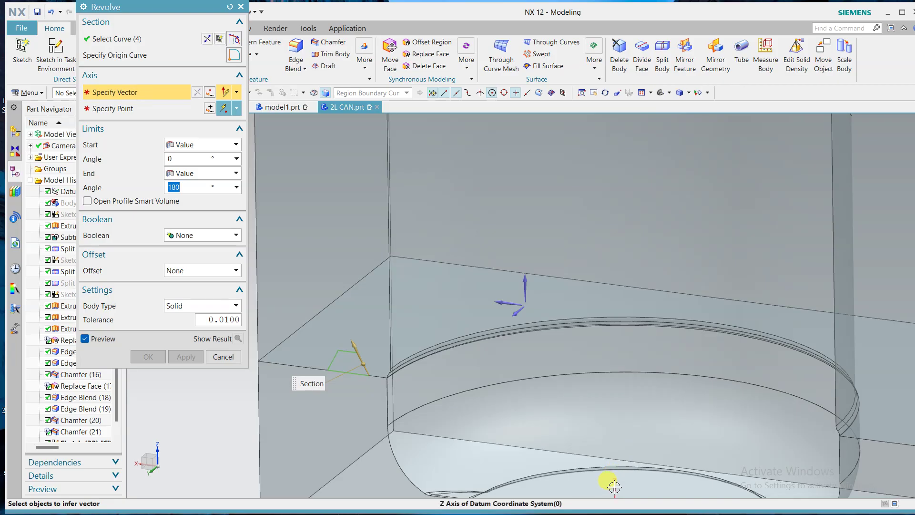
{"action": "left_click", "coordinate": [614, 486]}
{"action": "scroll", "coordinate": [352, 266], "scroll_direction": "down", "scroll_amount": 5}
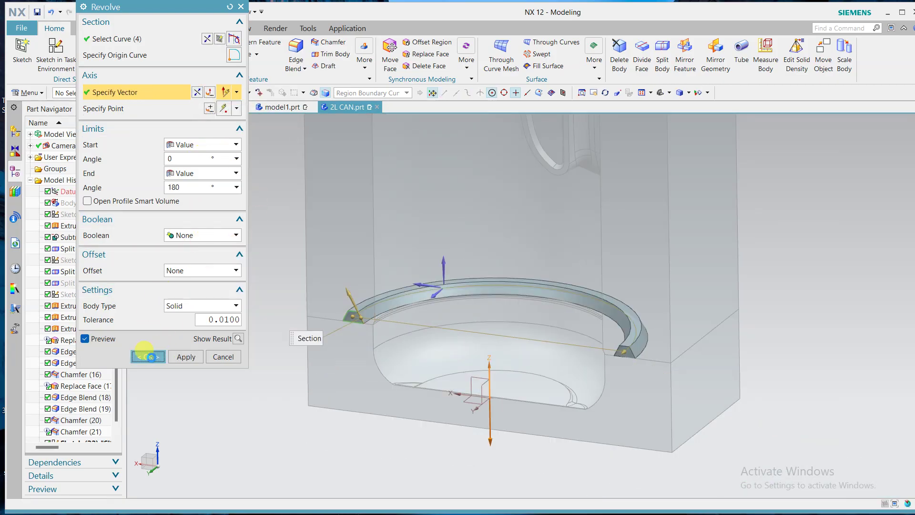
{"action": "left_click", "coordinate": [148, 357]}
Subtract the revolved ring from the upper mould block, keeping the ring as a tool body
{"action": "left_click", "coordinate": [259, 55]}
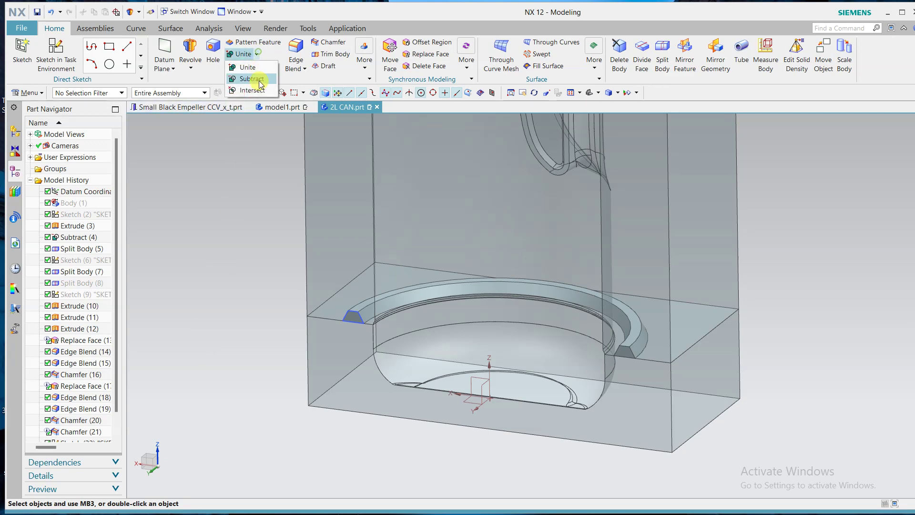
{"action": "left_click", "coordinate": [259, 81]}
{"action": "left_click", "coordinate": [320, 278]}
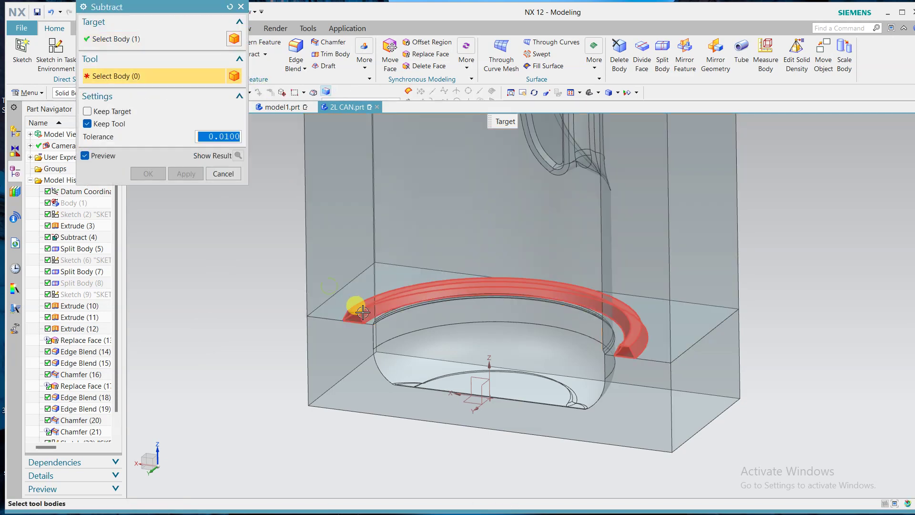
{"action": "left_click", "coordinate": [351, 302]}
{"action": "left_click", "coordinate": [185, 174]}
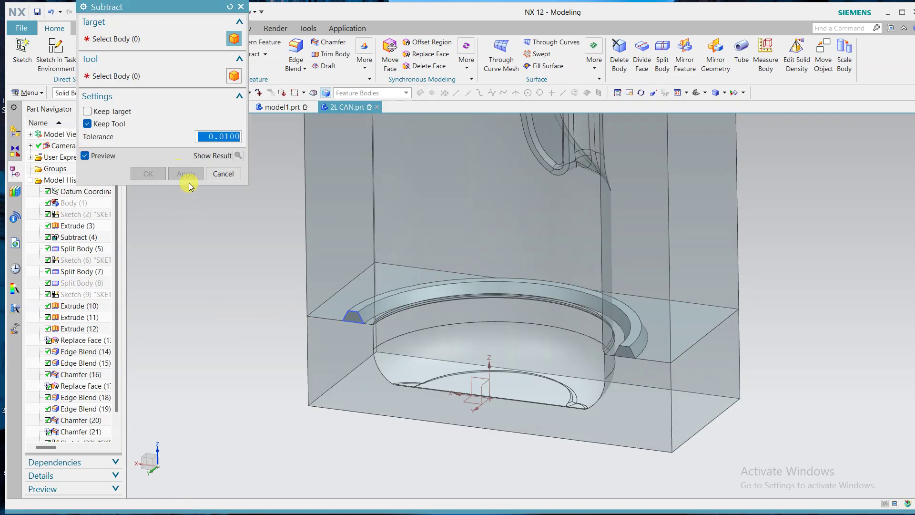
{"action": "left_click", "coordinate": [223, 174]}
Unite the base mould block with the revolved trapezoidal ring into one solid body
{"action": "left_click", "coordinate": [265, 55]}
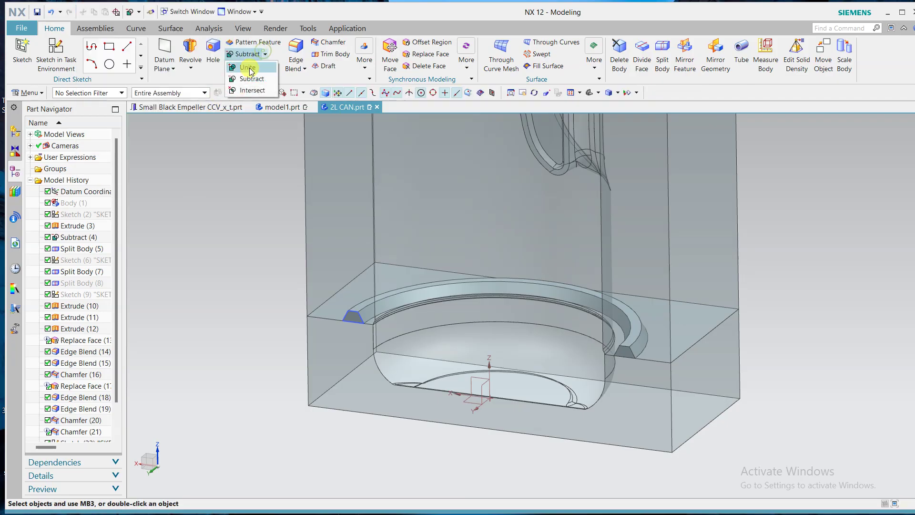
{"action": "left_click", "coordinate": [253, 69]}
{"action": "left_click", "coordinate": [318, 329]}
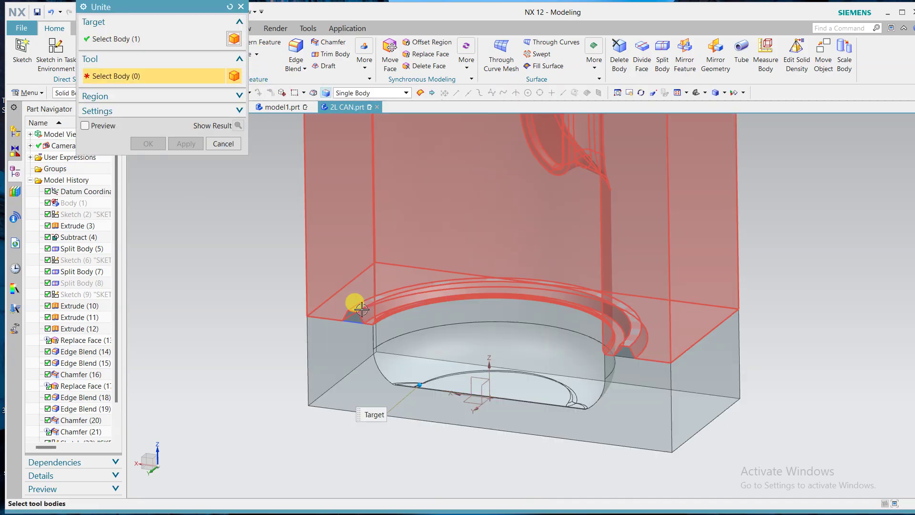
{"action": "left_click", "coordinate": [356, 321]}
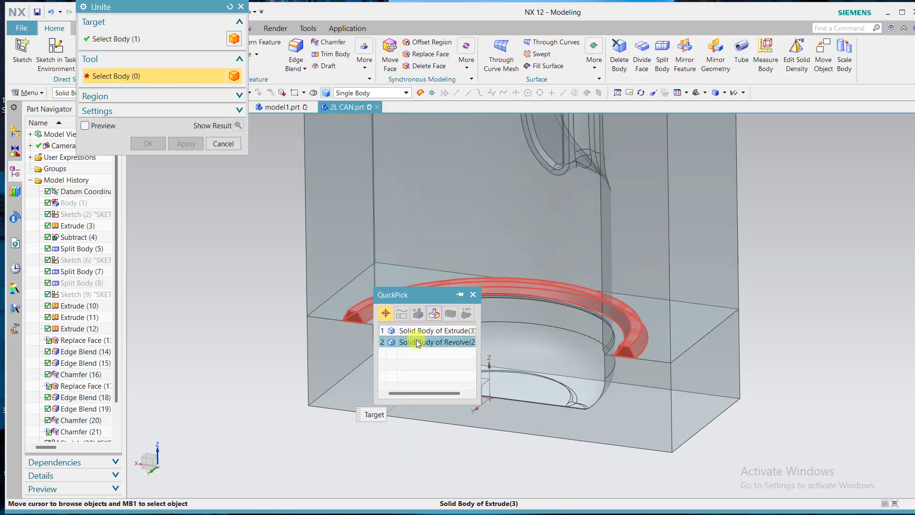
{"action": "left_click", "coordinate": [419, 341]}
{"action": "left_click", "coordinate": [148, 144]}
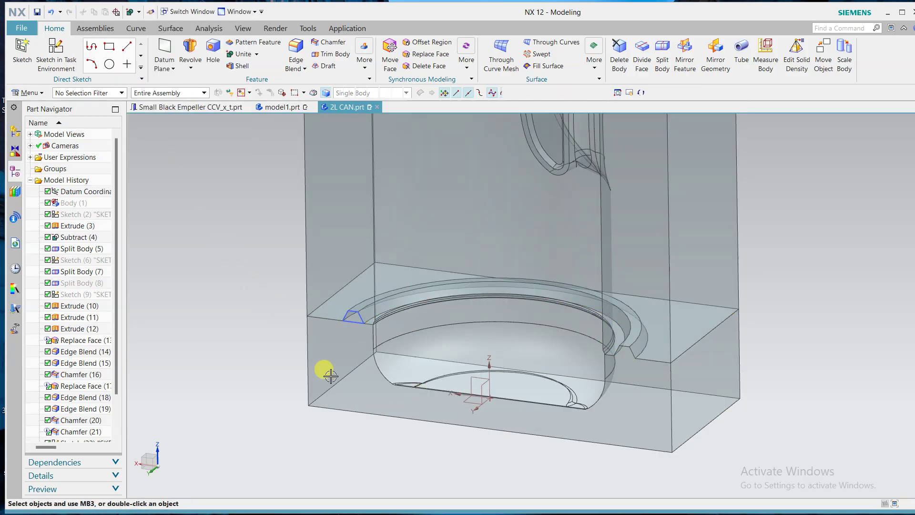
Move the base mould block straight down, away from the upper block, to expose the ring and its groove
{"action": "left_click", "coordinate": [376, 389]}
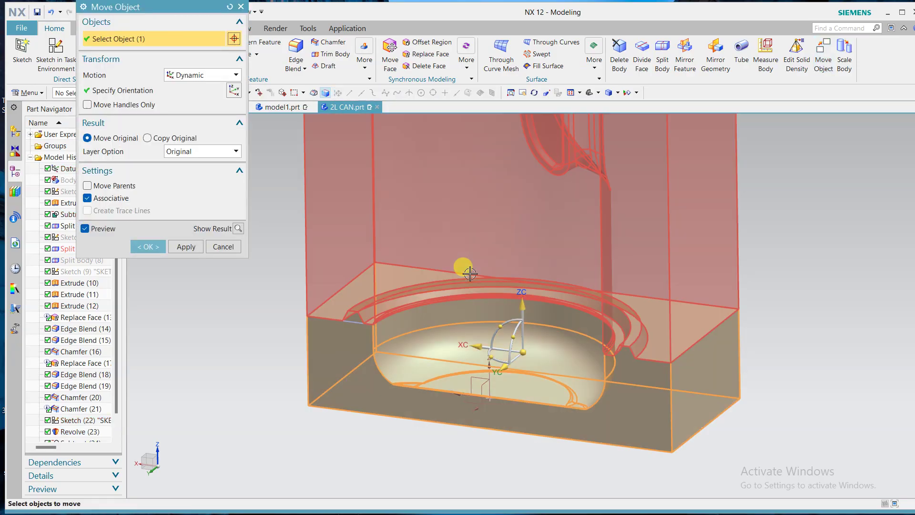
{"action": "left_click_drag", "start_coordinate": [524, 356], "coordinate": [531, 432]}
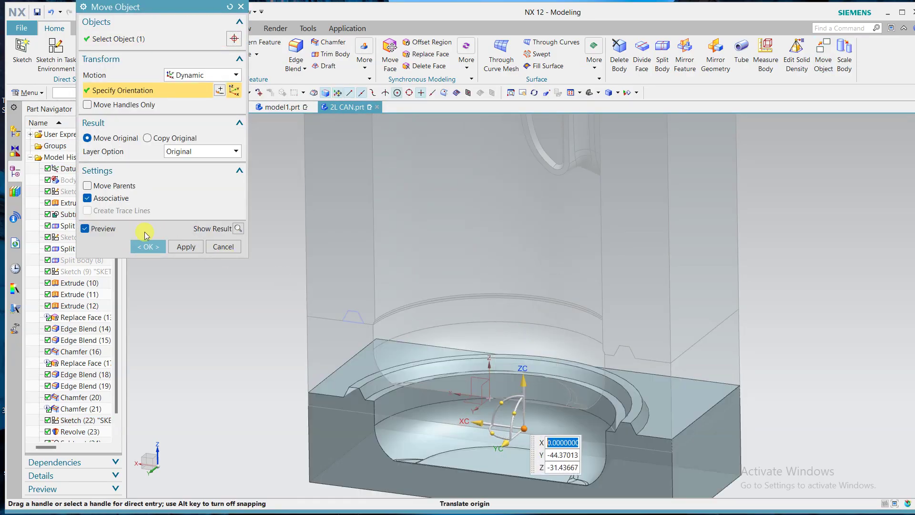
{"action": "left_click", "coordinate": [148, 246]}
{"action": "mouse_move", "coordinate": [253, 310]}
{"action": "middle_mouse_down"}
{"action": "mouse_move", "coordinate": [257, 292]}
{"action": "mouse_move", "coordinate": [253, 323]}
{"action": "middle_mouse_up"}
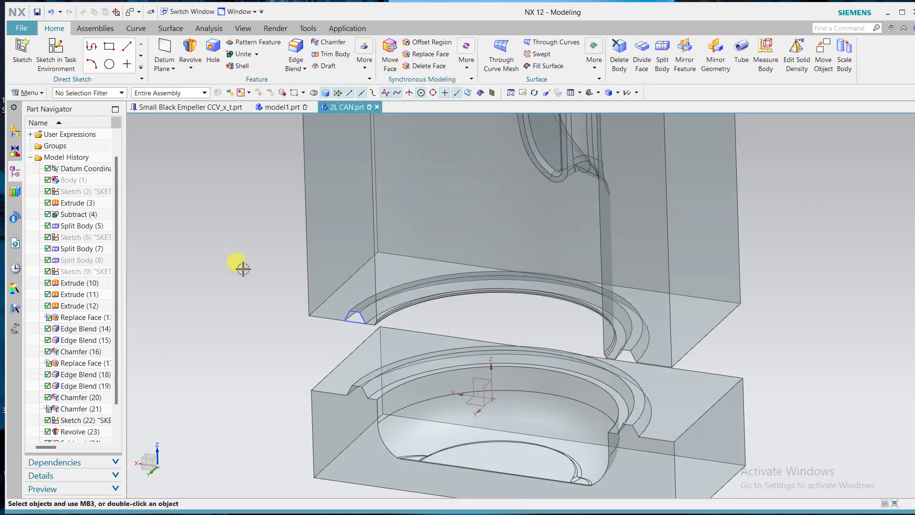
{"action": "scroll", "coordinate": [86, 418], "scroll_direction": "down", "scroll_amount": 1}
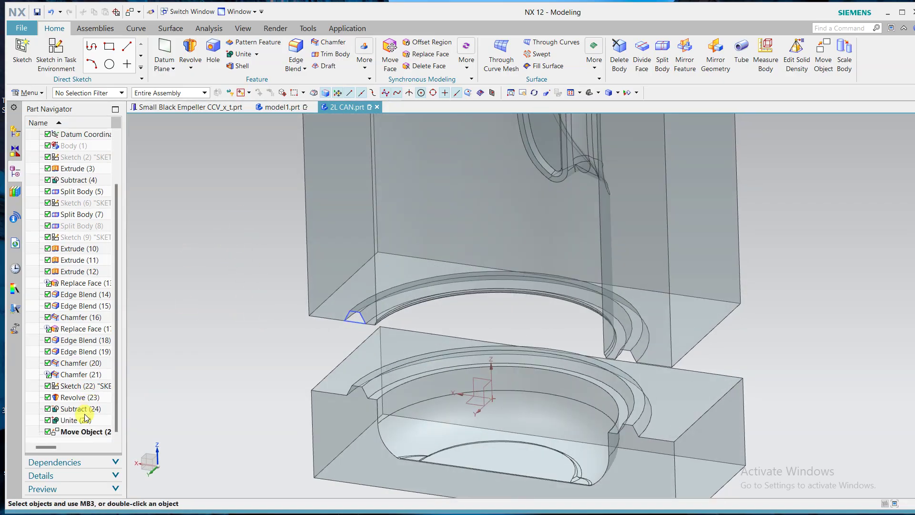
Hide the ring's trapezoid sketch and delete the base block's move feature
{"action": "right_click", "coordinate": [87, 385]}
{"action": "left_click", "coordinate": [115, 70]}
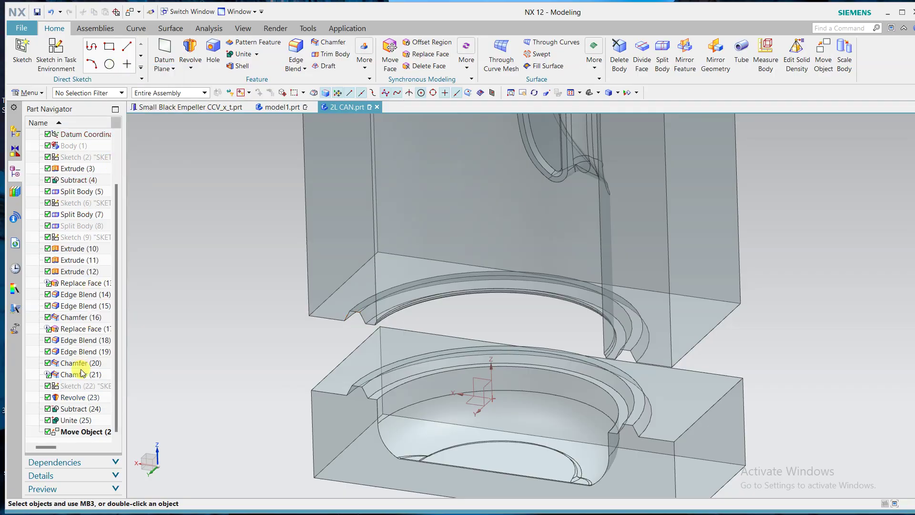
{"action": "right_click", "coordinate": [94, 435]}
{"action": "left_click", "coordinate": [143, 376]}
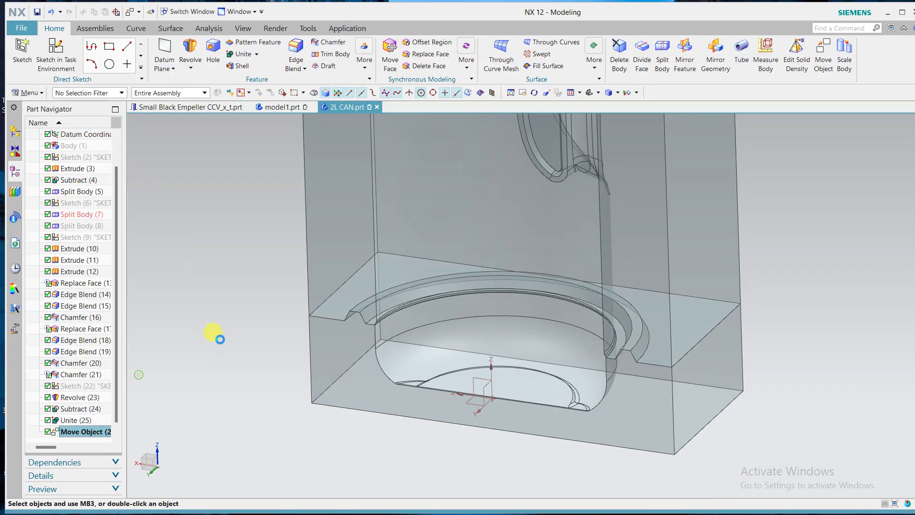
Create a sketch on the datum XZ plane with the X axis as the horizontal reference
{"action": "key", "text": "ctrl+alt+f"}
{"action": "scroll", "coordinate": [414, 307], "scroll_direction": "down", "scroll_amount": 5}
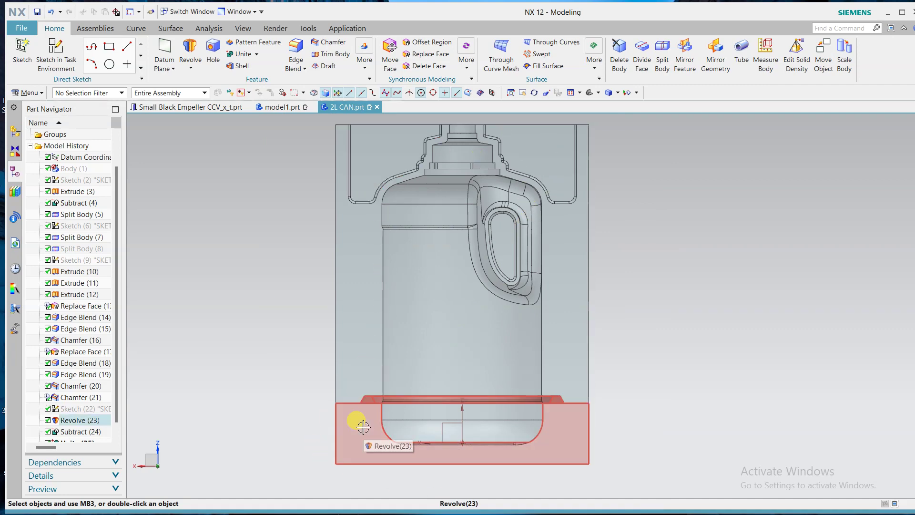
{"action": "middle_click_drag", "start_coordinate": [412, 383], "coordinate": [390, 314], "text": "shift"}
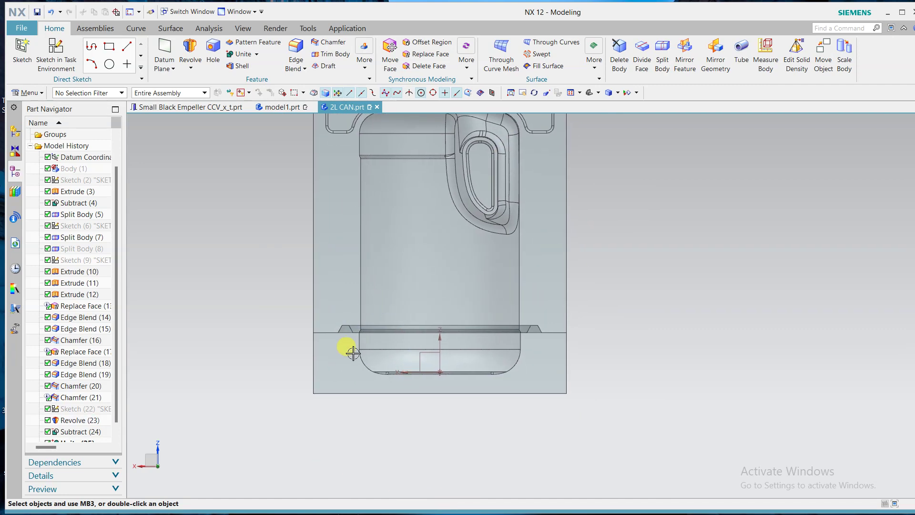
{"action": "left_click", "coordinate": [76, 60]}
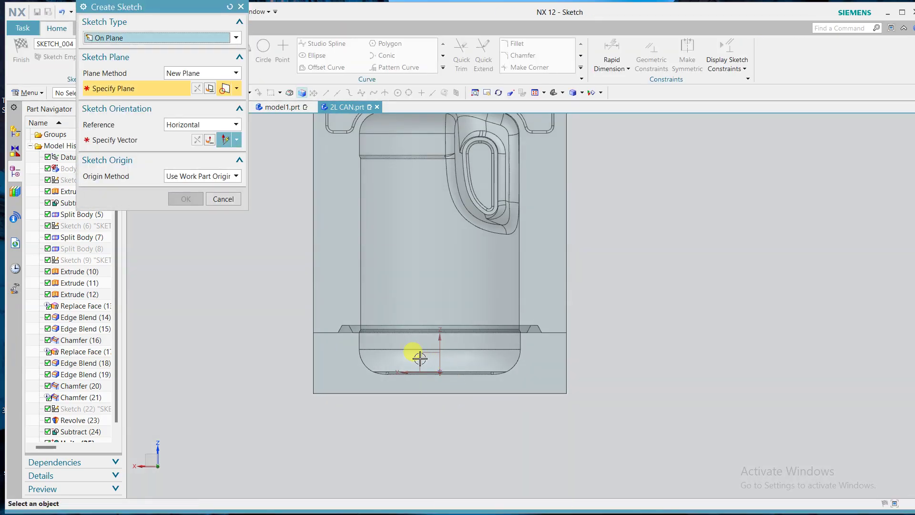
{"action": "left_click", "coordinate": [420, 359]}
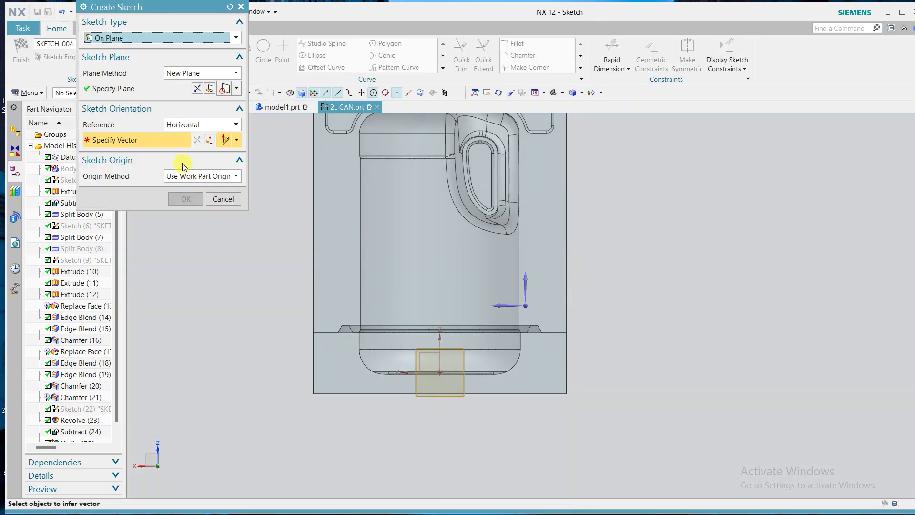
{"action": "left_click", "coordinate": [491, 302]}
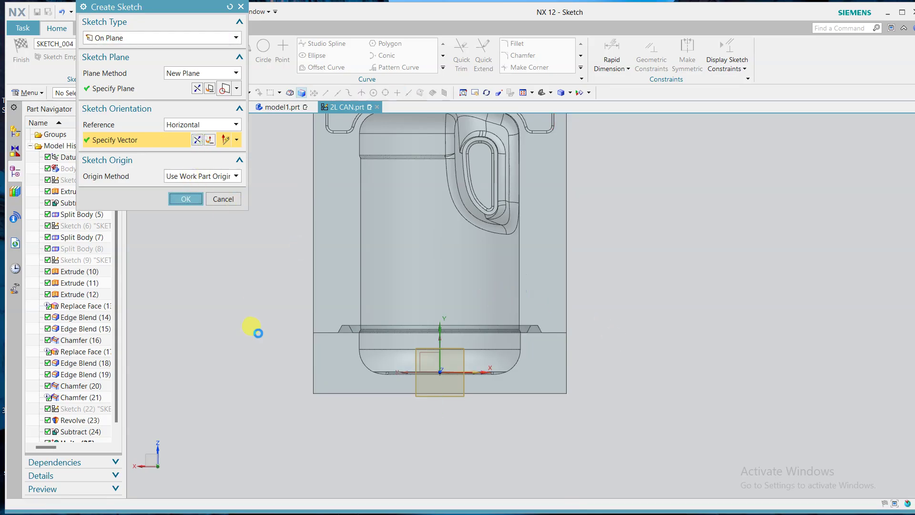
{"action": "middle_click", "coordinate": [256, 331]}
{"action": "scroll", "coordinate": [461, 365], "scroll_direction": "up", "scroll_amount": 3}
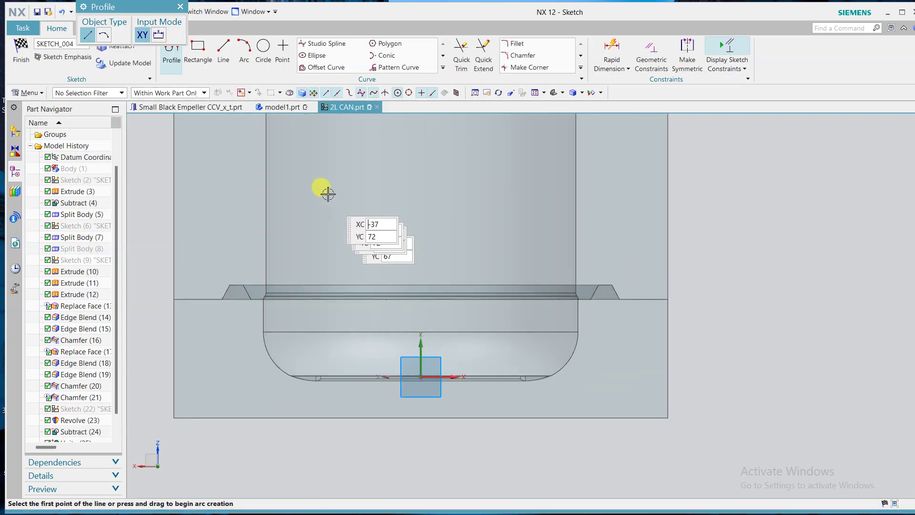
{"action": "middle_click", "coordinate": [327, 95]}
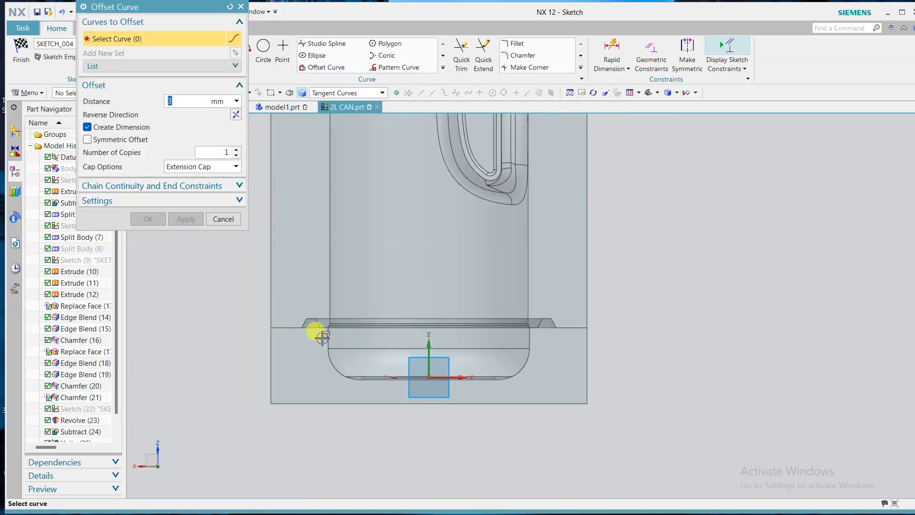
Try to offset the base cavity's outline edges outward by 4 mm directly from the solid
{"action": "scroll", "coordinate": [337, 334], "scroll_direction": "up", "scroll_amount": 2}
{"action": "left_click", "coordinate": [338, 334]}
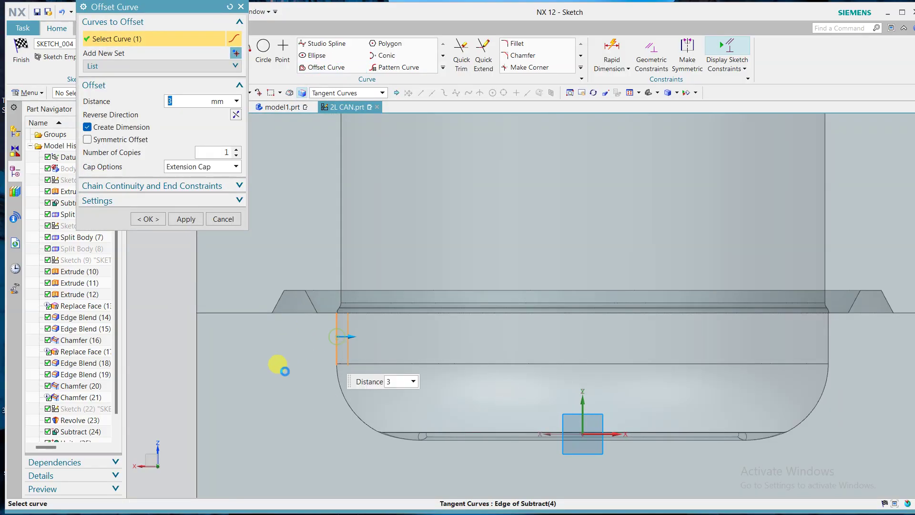
{"action": "left_click", "coordinate": [235, 115]}
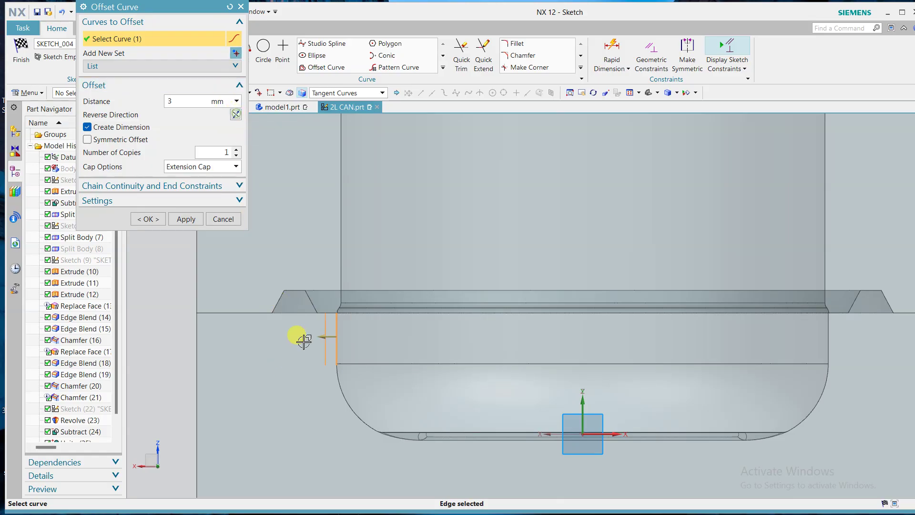
{"action": "left_click", "coordinate": [344, 387]}
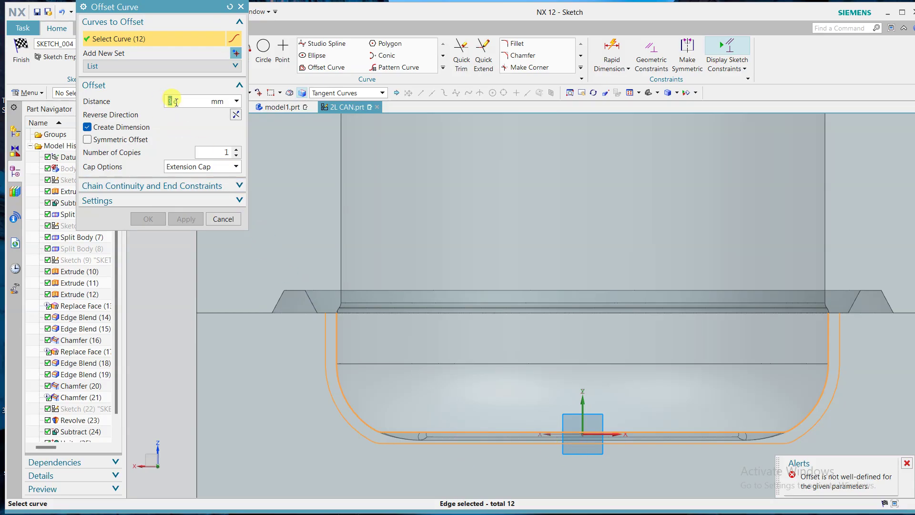
{"action": "type", "text": "4"}
{"action": "key", "text": "Return"}
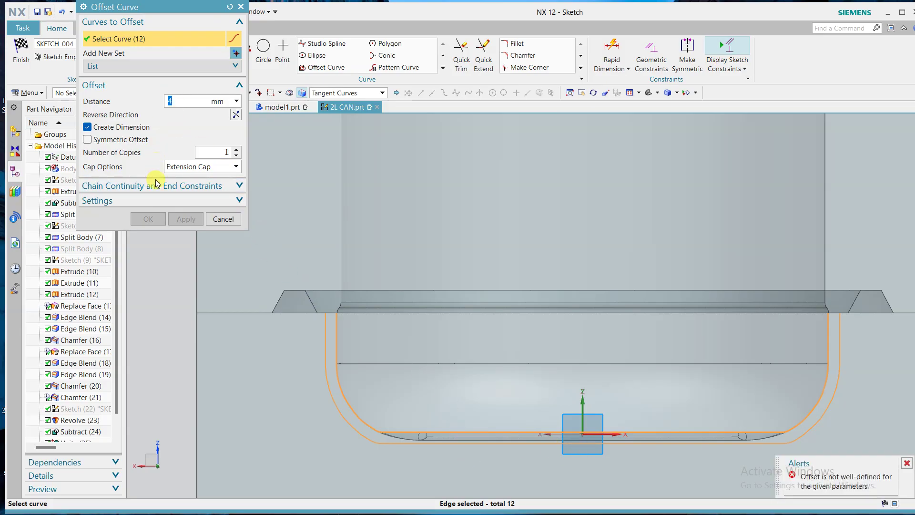
{"action": "left_click", "coordinate": [223, 219]}
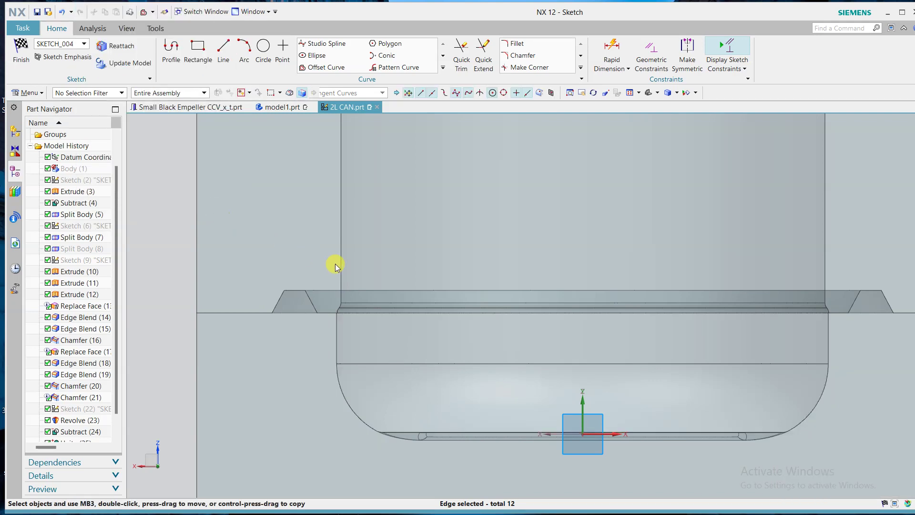
Project the base cavity's side, corner and bottom outline edges into the sketch using tangent curve selection
{"action": "left_click", "coordinate": [443, 72]}
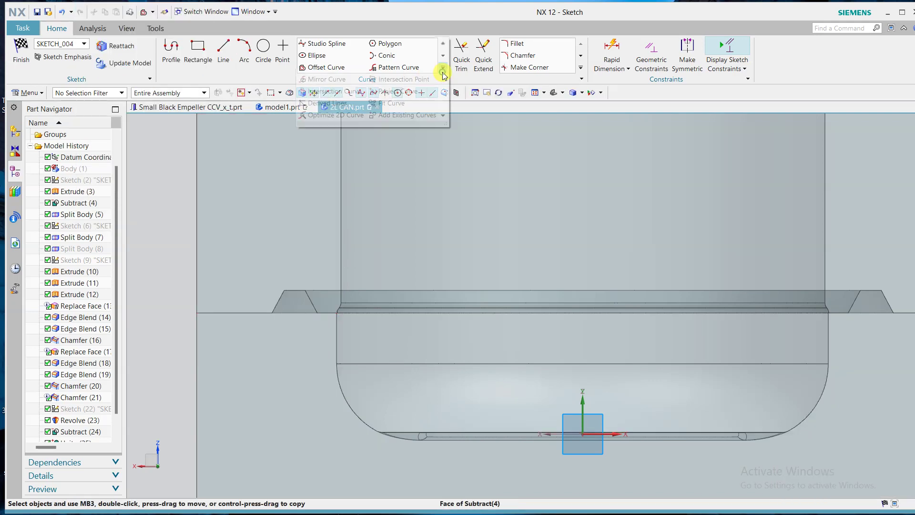
{"action": "left_click", "coordinate": [408, 91]}
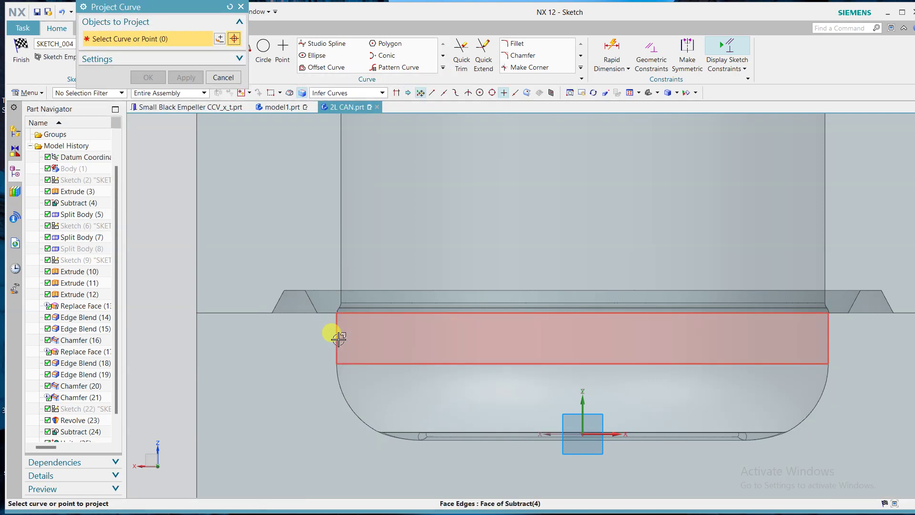
{"action": "left_click", "coordinate": [336, 93]}
{"action": "left_click", "coordinate": [333, 125]}
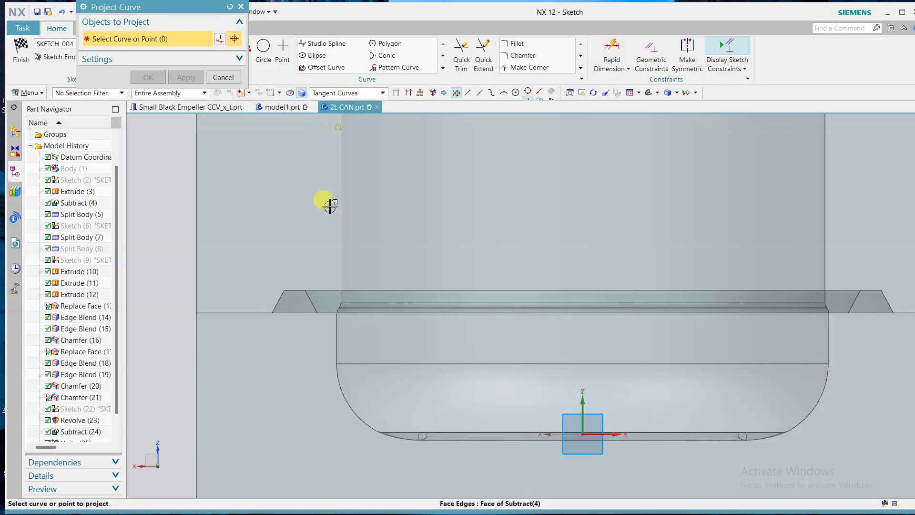
{"action": "left_click", "coordinate": [336, 323]}
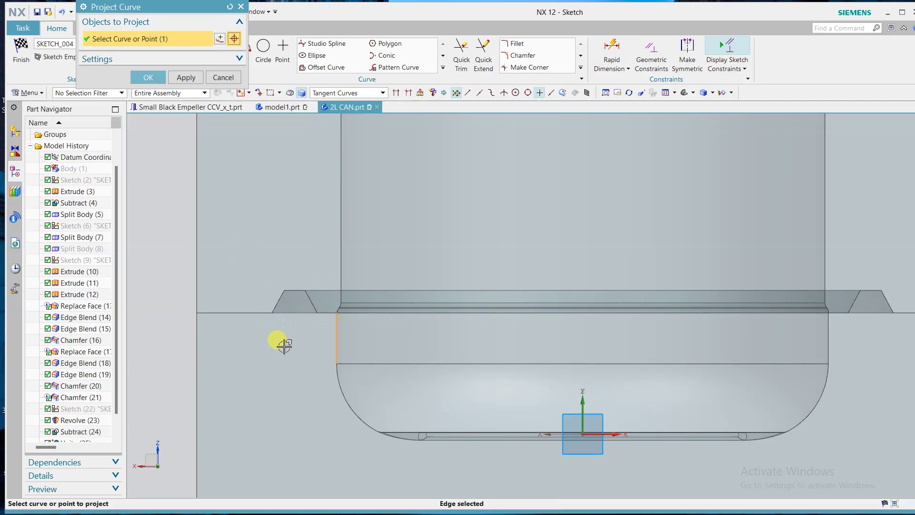
{"action": "left_click", "coordinate": [333, 400]}
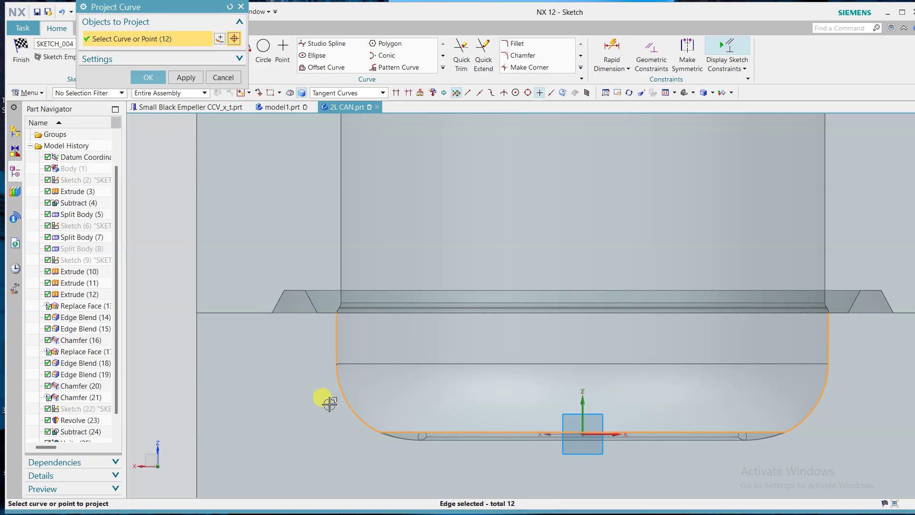
{"action": "left_click", "coordinate": [146, 71]}
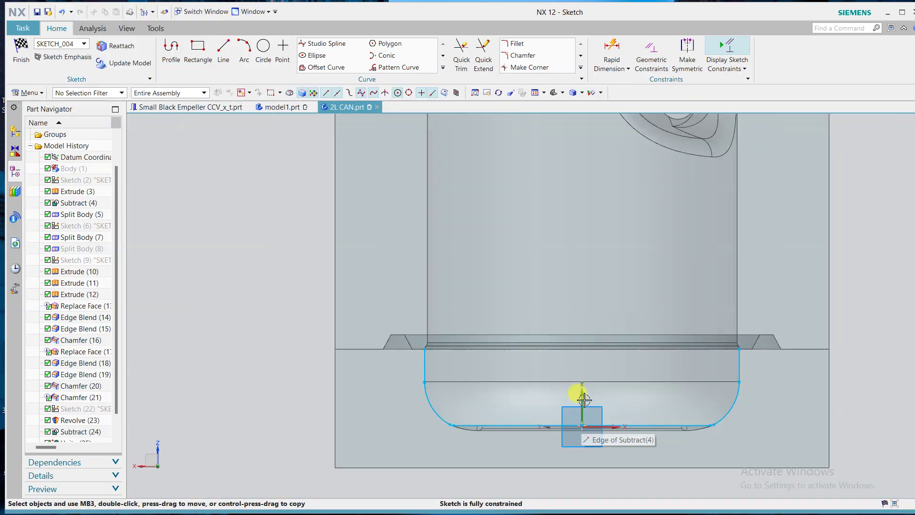
Offset the projected base cavity outline outward by 4 mm, including its sides, corners and bottom
{"action": "mouse_move", "coordinate": [580, 392]}
{"action": "middle_mouse_down"}
{"action": "mouse_move", "coordinate": [564, 370]}
{"action": "mouse_move", "coordinate": [556, 380]}
{"action": "mouse_move", "coordinate": [591, 401]}
{"action": "mouse_move", "coordinate": [585, 364]}
{"action": "mouse_move", "coordinate": [578, 376]}
{"action": "middle_mouse_up"}
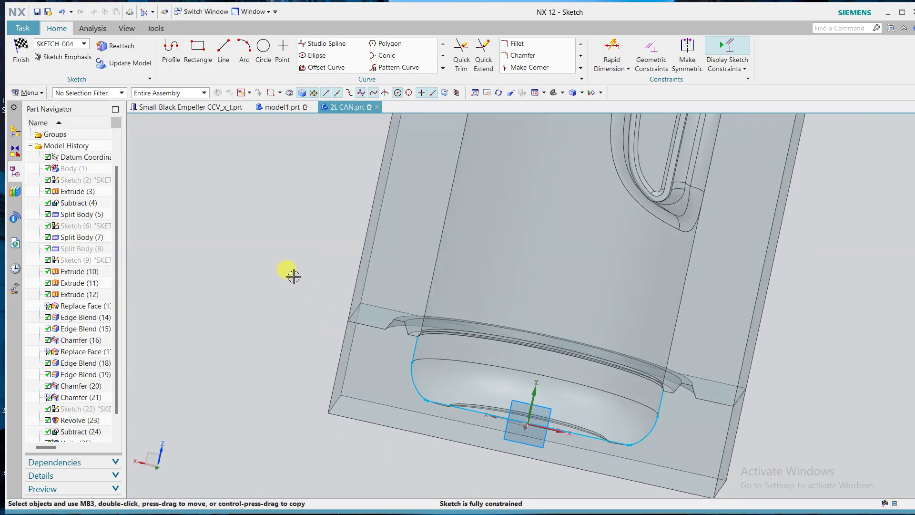
{"action": "key", "text": "F8"}
{"action": "scroll", "coordinate": [839, 410], "scroll_direction": "up", "scroll_amount": 2}
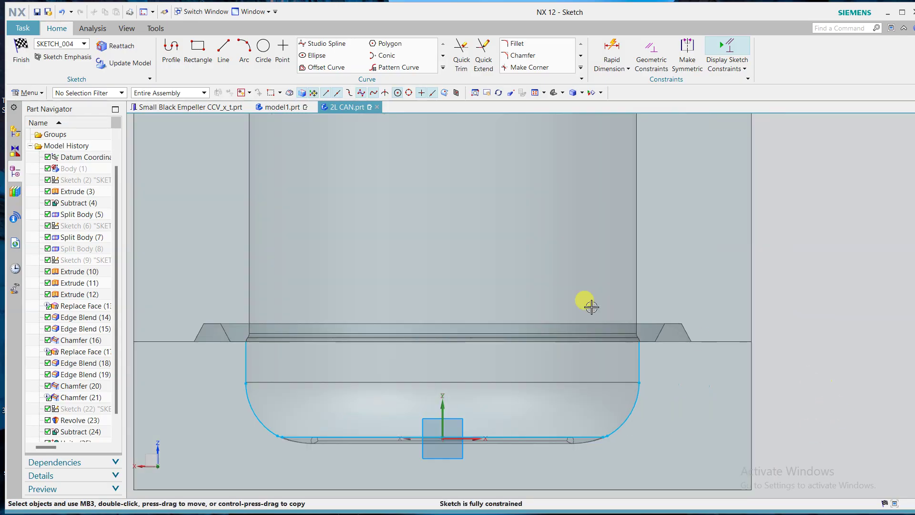
{"action": "left_click", "coordinate": [303, 67]}
{"action": "scroll", "coordinate": [589, 309], "scroll_direction": "down", "scroll_amount": 2}
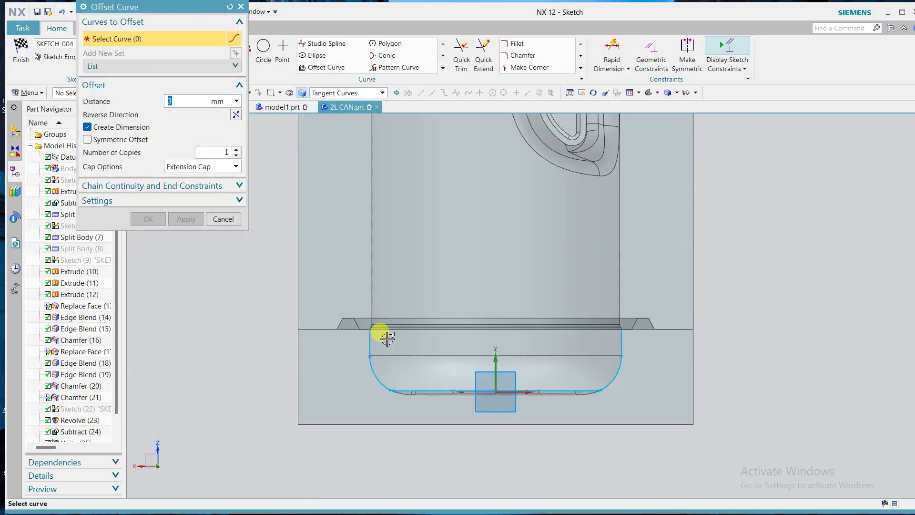
{"action": "left_click", "coordinate": [367, 342]}
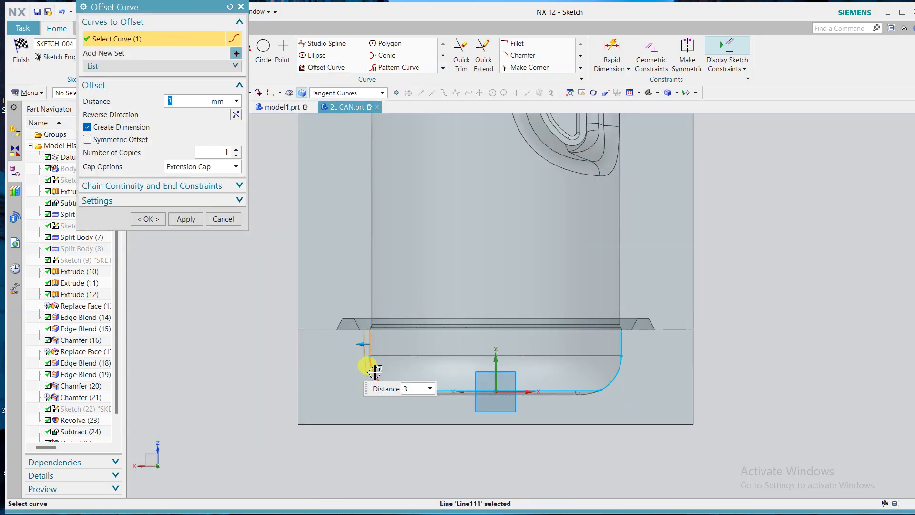
{"action": "left_click", "coordinate": [374, 369]}
{"action": "scroll", "coordinate": [615, 396], "scroll_direction": "up", "scroll_amount": 1}
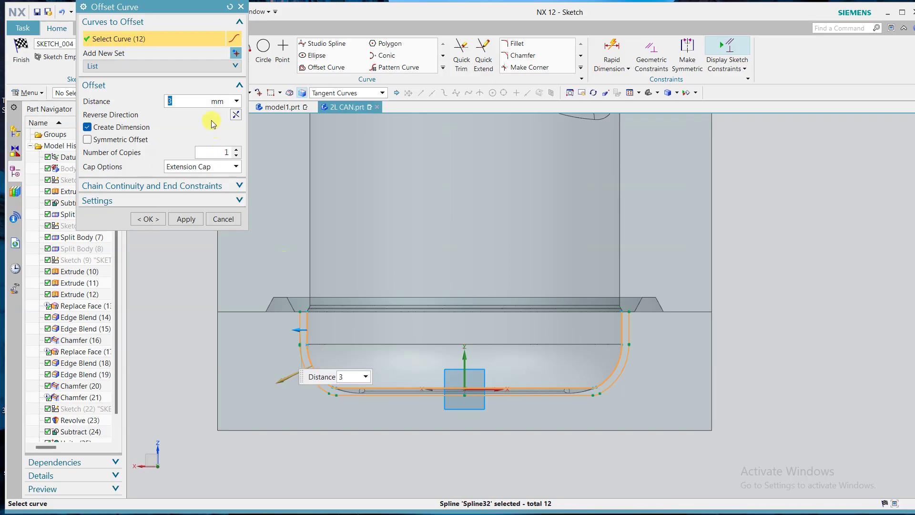
{"action": "type", "text": "5"}
{"action": "key", "text": "Return"}
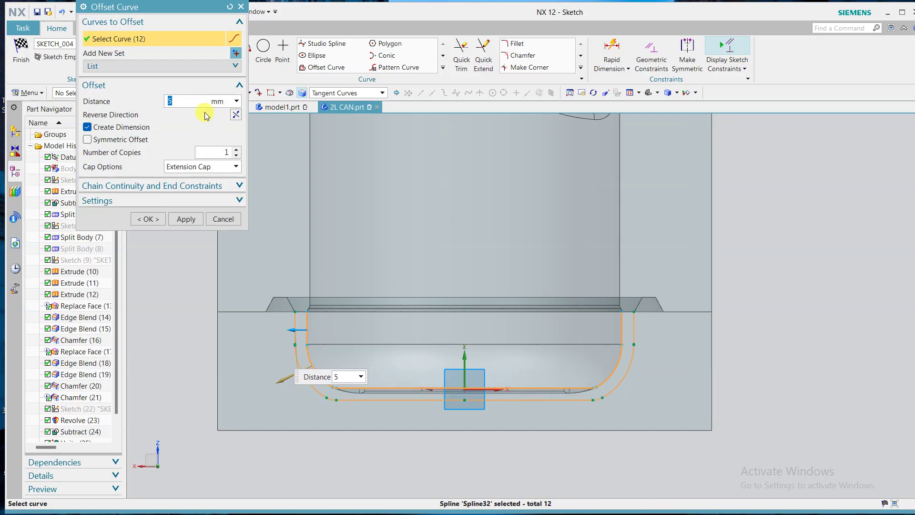
{"action": "type", "text": "4"}
{"action": "key", "text": "Return"}
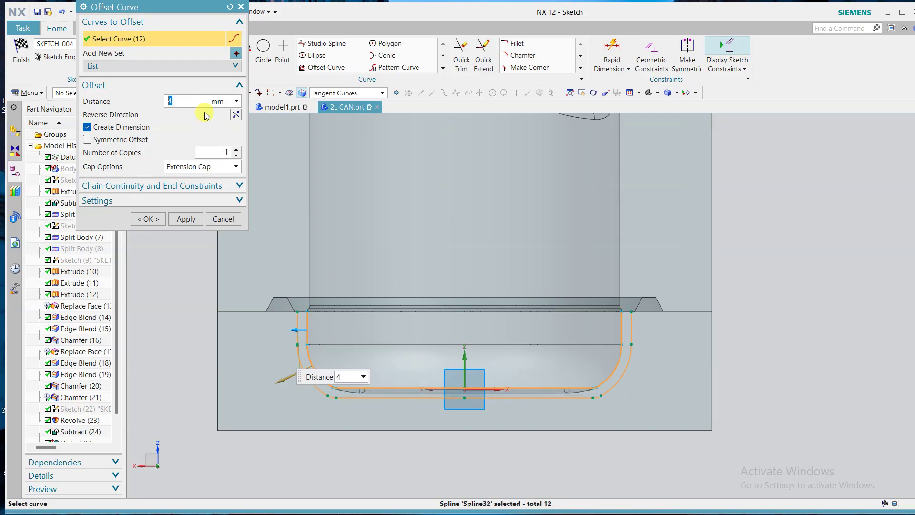
{"action": "scroll", "coordinate": [300, 301], "scroll_direction": "up", "scroll_amount": 2}
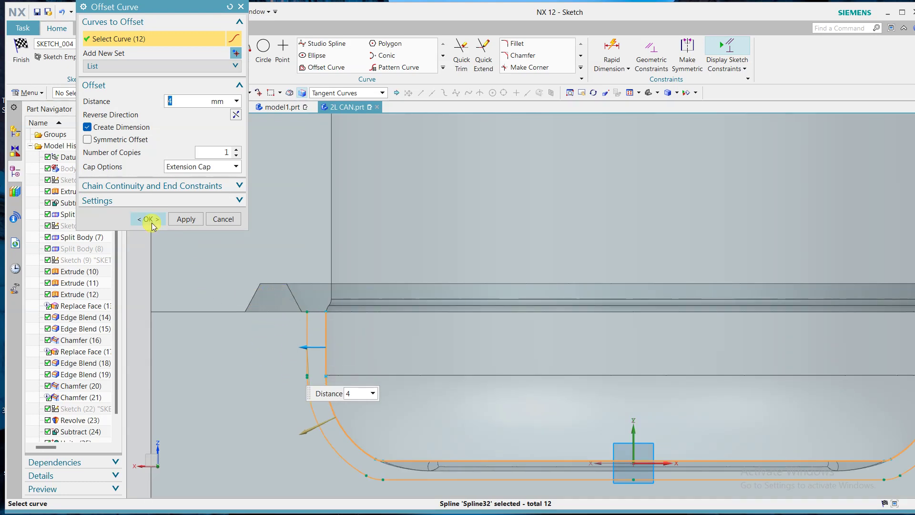
{"action": "left_click", "coordinate": [180, 224]}
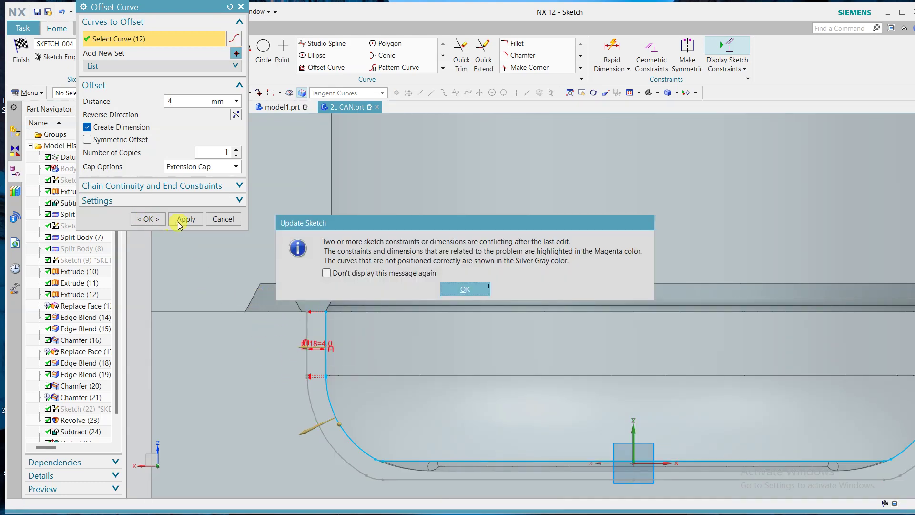
{"action": "left_click", "coordinate": [466, 288]}
{"action": "key", "text": "Escape"}
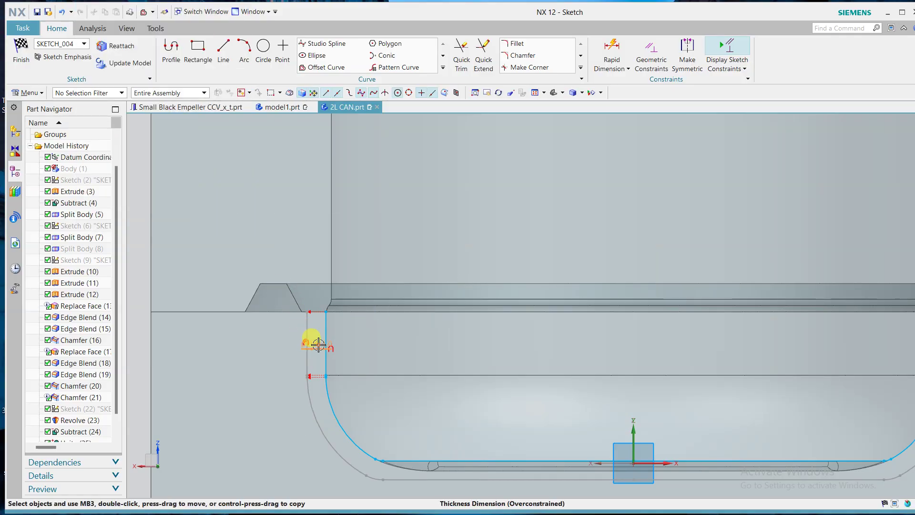
Delete the conflicting 4 mm thickness dimension and offset constraint from the offset outline
{"action": "left_click", "coordinate": [319, 345]}
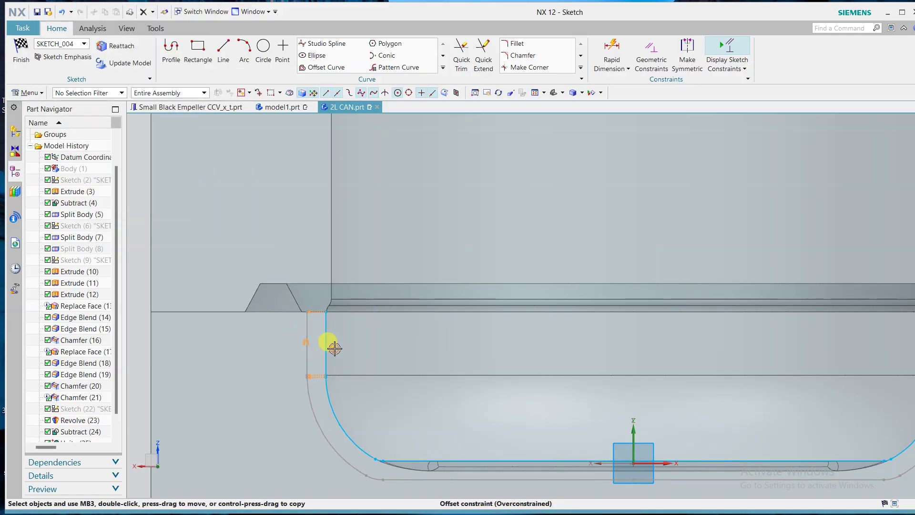
{"action": "right_click_drag", "start_coordinate": [335, 348], "coordinate": [314, 343]}
{"action": "left_click", "coordinate": [291, 281]}
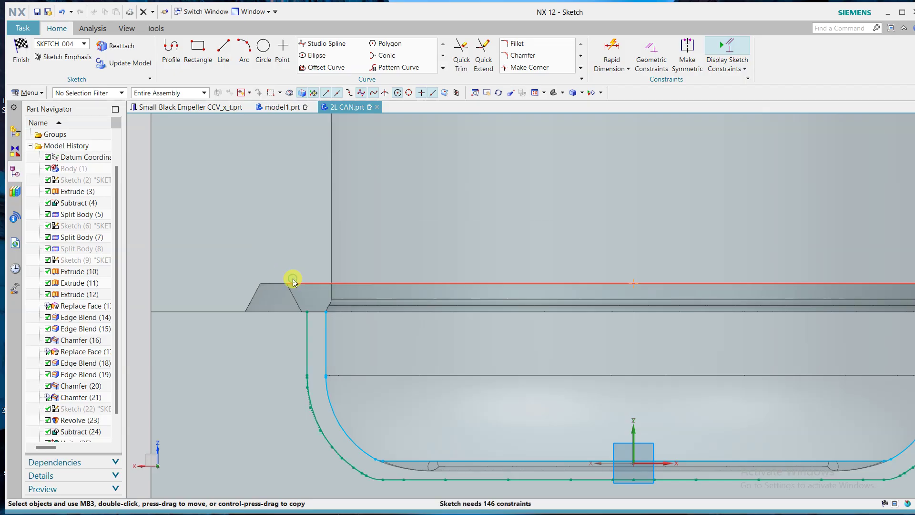
Sketch a profile from the offset outline's left end: about 16.5 mm up, horizontally to the block's outer edge, and back down to the parting line
{"action": "scroll", "coordinate": [352, 363], "scroll_direction": "up", "scroll_amount": 4}
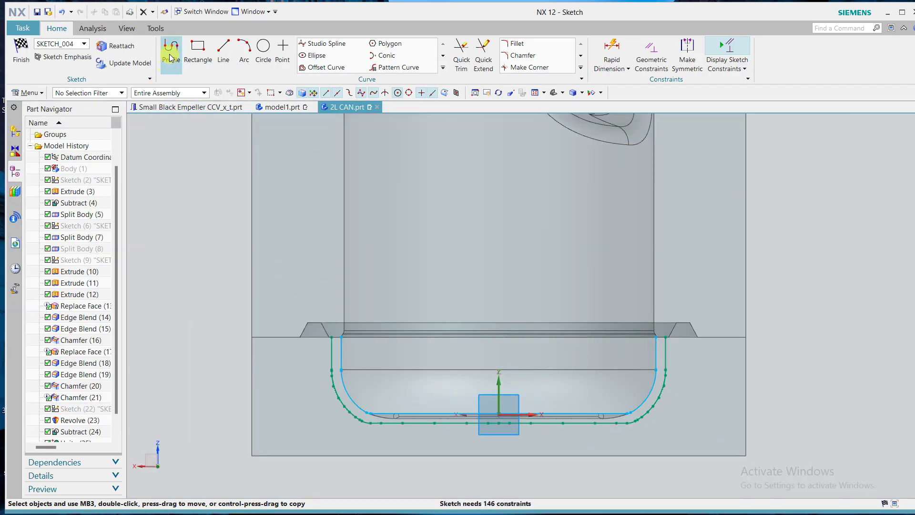
{"action": "left_click", "coordinate": [171, 57]}
{"action": "scroll", "coordinate": [332, 334], "scroll_direction": "down", "scroll_amount": 2}
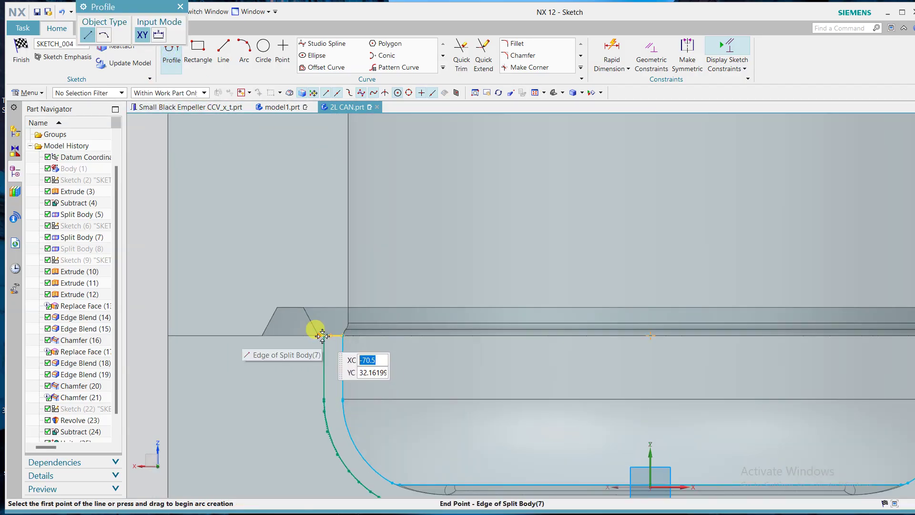
{"action": "left_click", "coordinate": [324, 336]}
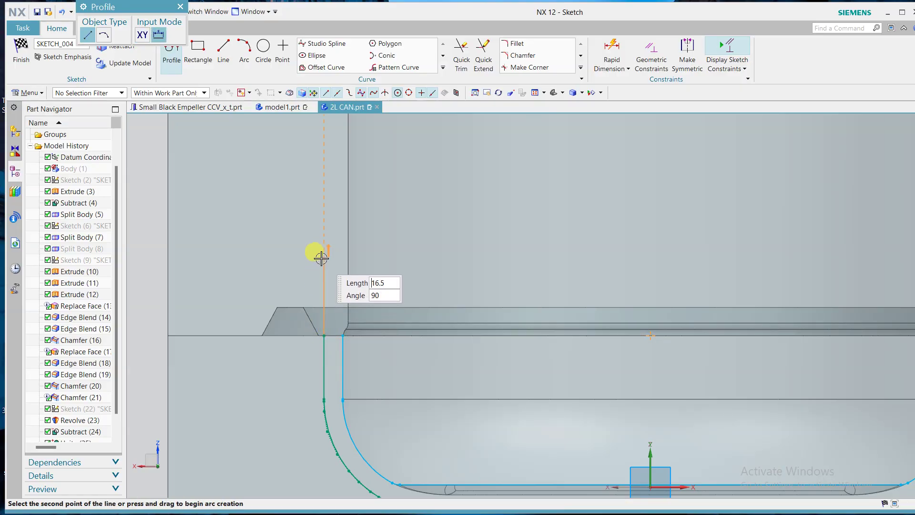
{"action": "left_click", "coordinate": [323, 257]}
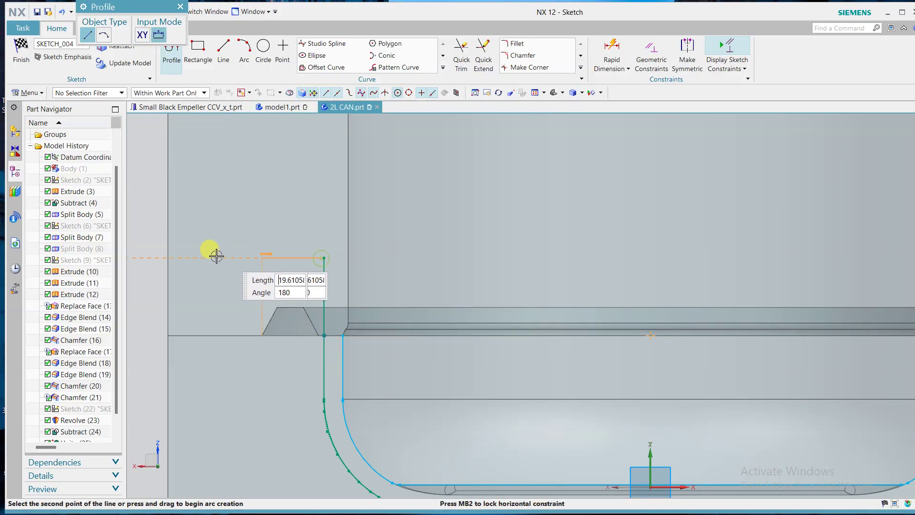
{"action": "left_click", "coordinate": [168, 257]}
{"action": "scroll", "coordinate": [166, 295], "scroll_direction": "up", "scroll_amount": 3}
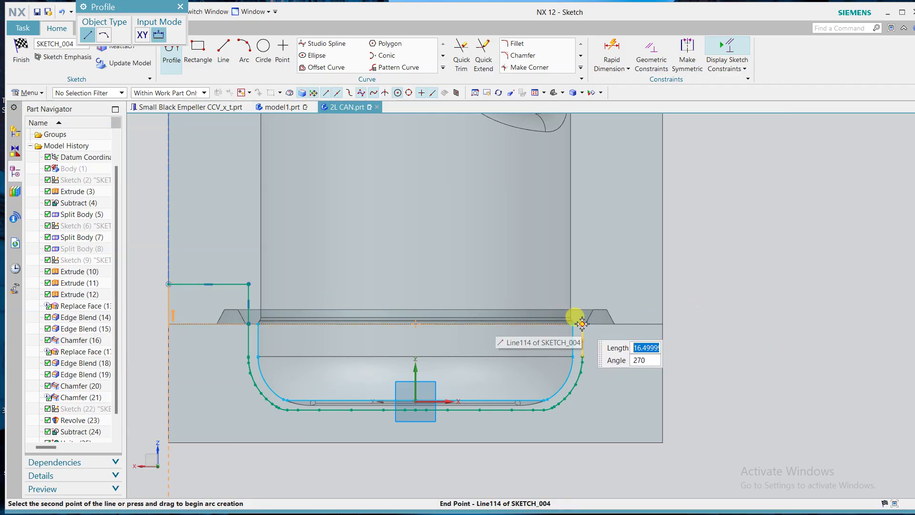
{"action": "left_click", "coordinate": [578, 318]}
{"action": "left_click", "coordinate": [584, 283]}
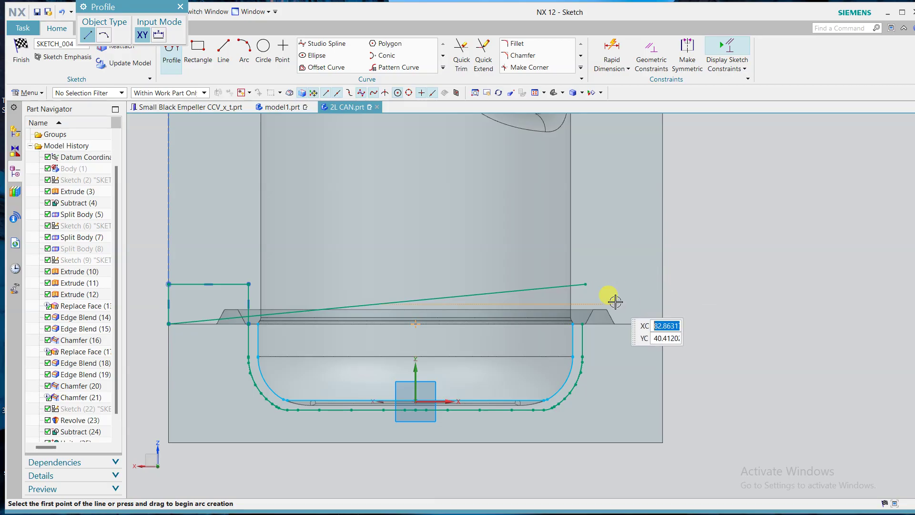
{"action": "key", "text": "Escape"}
{"action": "left_click", "coordinate": [583, 285]}
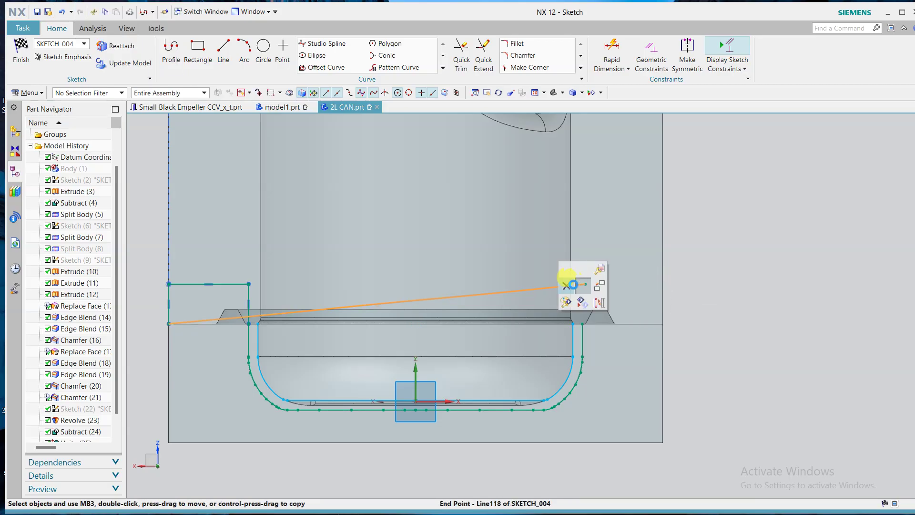
{"action": "left_click", "coordinate": [566, 285]}
Sketch a profile from the offset outline's right end, about 17 mm up and horizontally out to the block's outer edge
{"action": "left_click", "coordinate": [171, 53]}
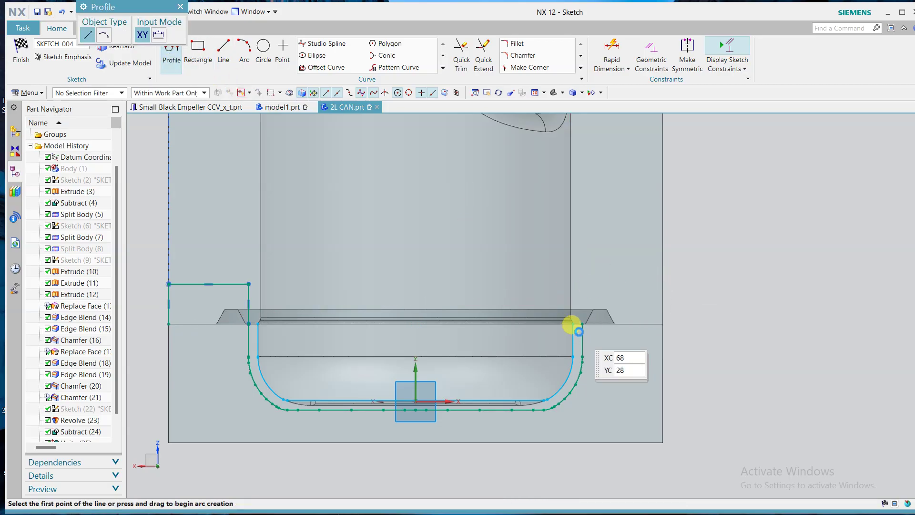
{"action": "left_click", "coordinate": [581, 300]}
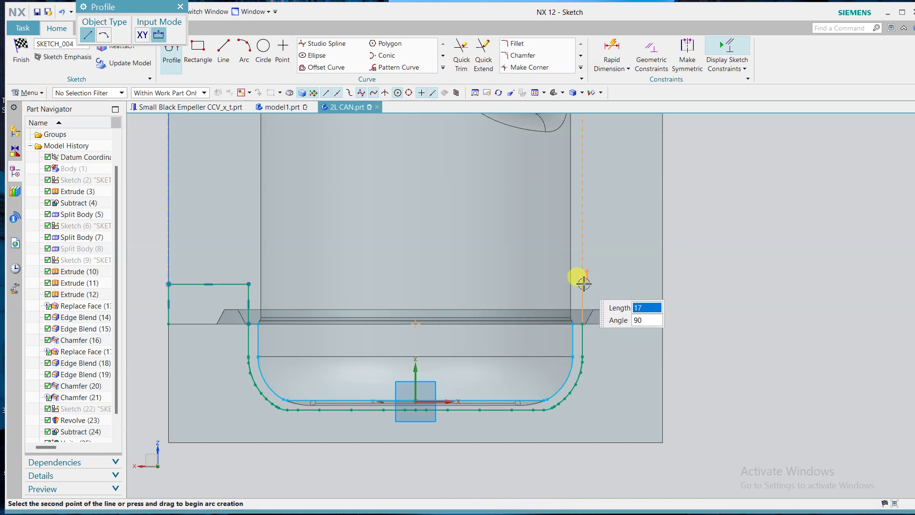
{"action": "left_click", "coordinate": [582, 283]}
{"action": "left_click", "coordinate": [663, 283]}
{"action": "middle_click", "coordinate": [715, 252]}
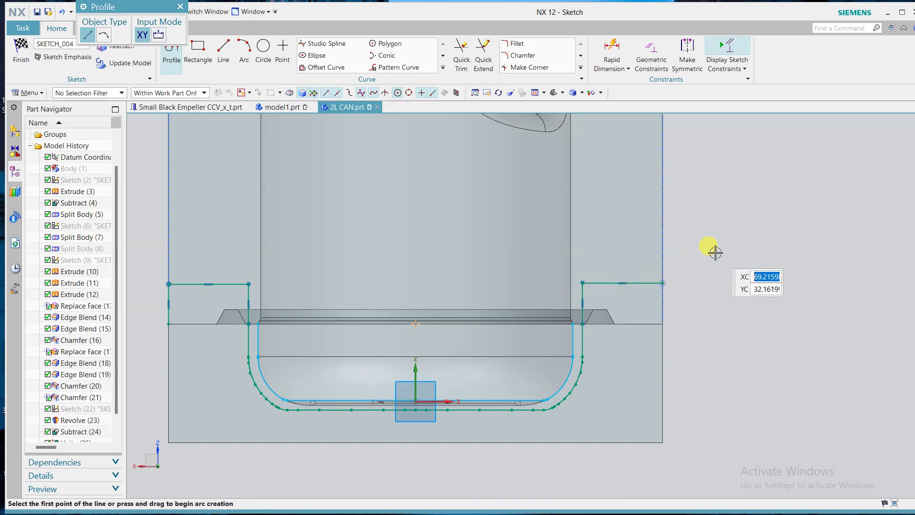
{"action": "middle_click", "coordinate": [715, 253]}
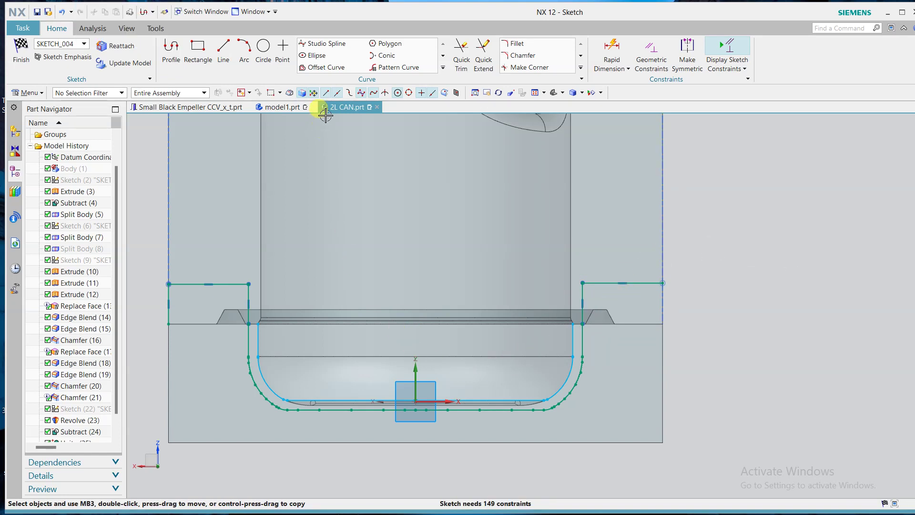
Fillet the inner upper corners of both side profiles with a 6 mm radius
{"action": "left_click", "coordinate": [514, 43]}
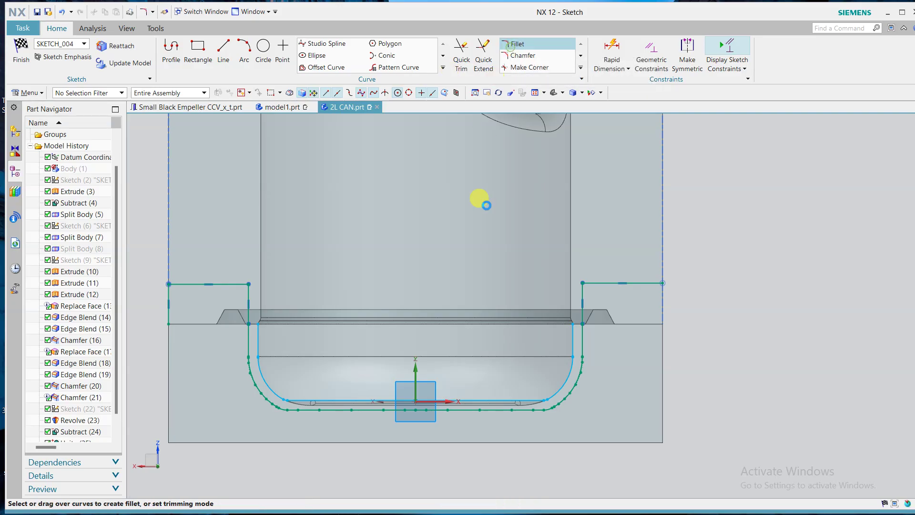
{"action": "left_click", "coordinate": [588, 283]}
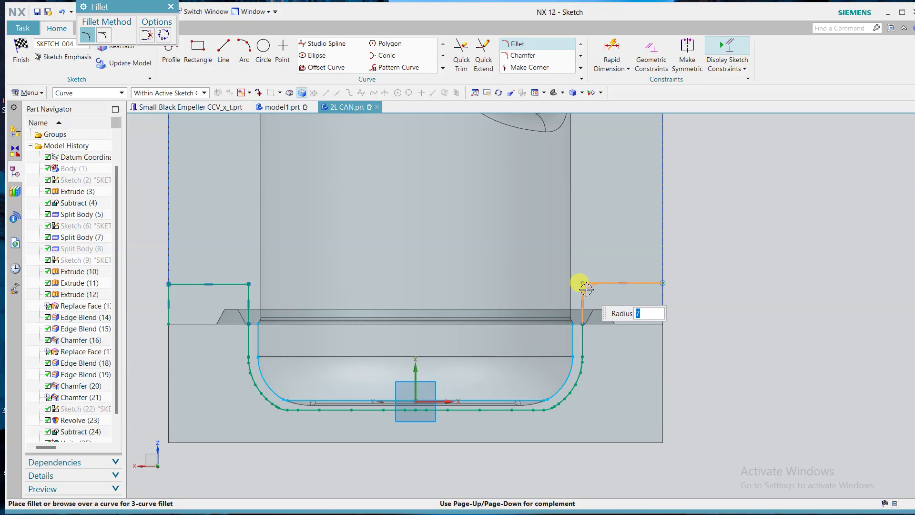
{"action": "left_click", "coordinate": [586, 289]}
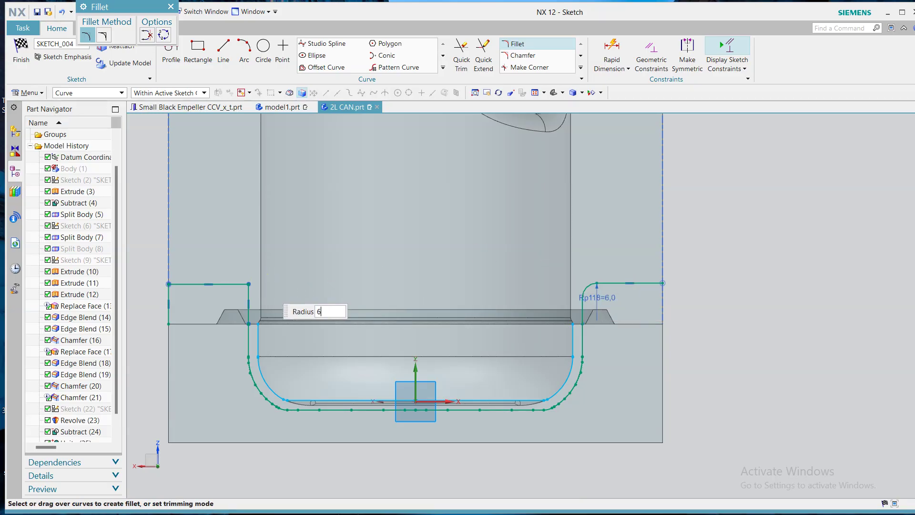
{"action": "left_click", "coordinate": [241, 283]}
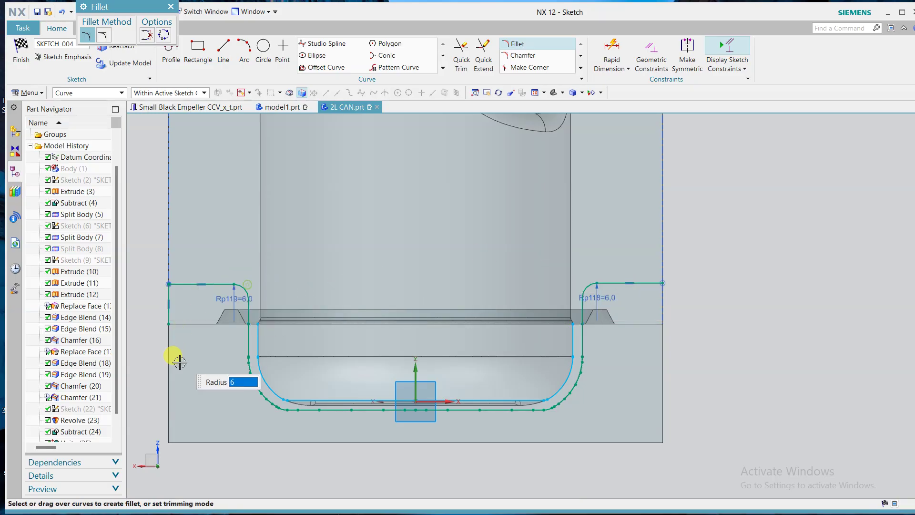
{"action": "key", "text": "Escape"}
Align the outer endpoints of the two upper profile lines horizontally with each other
{"action": "left_click", "coordinate": [167, 283]}
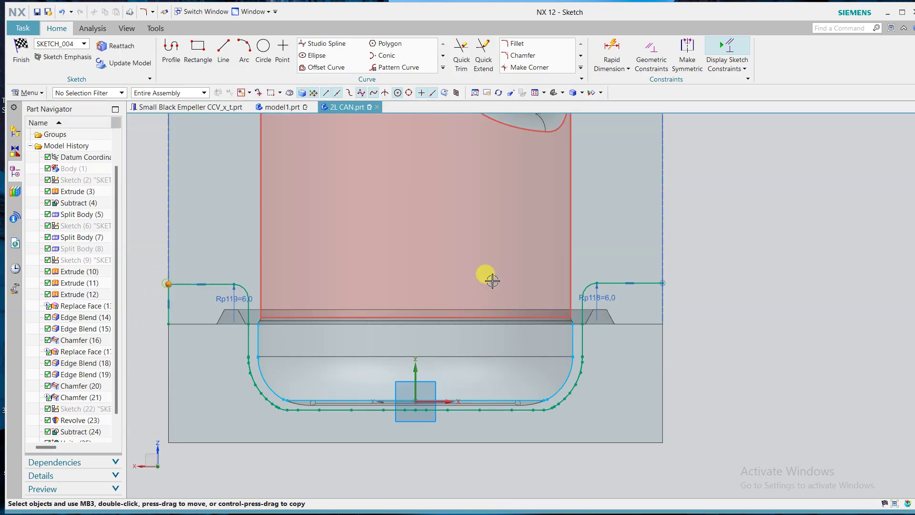
{"action": "left_click", "coordinate": [663, 282]}
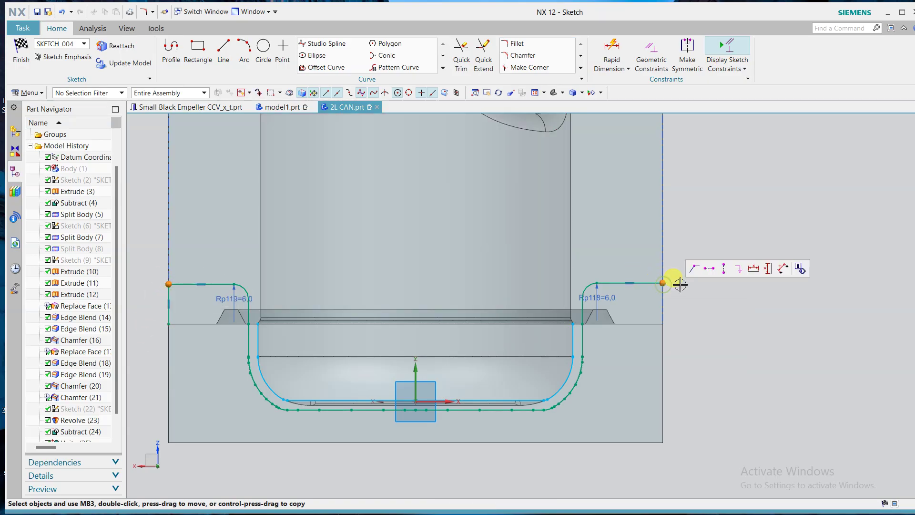
{"action": "left_click", "coordinate": [709, 269]}
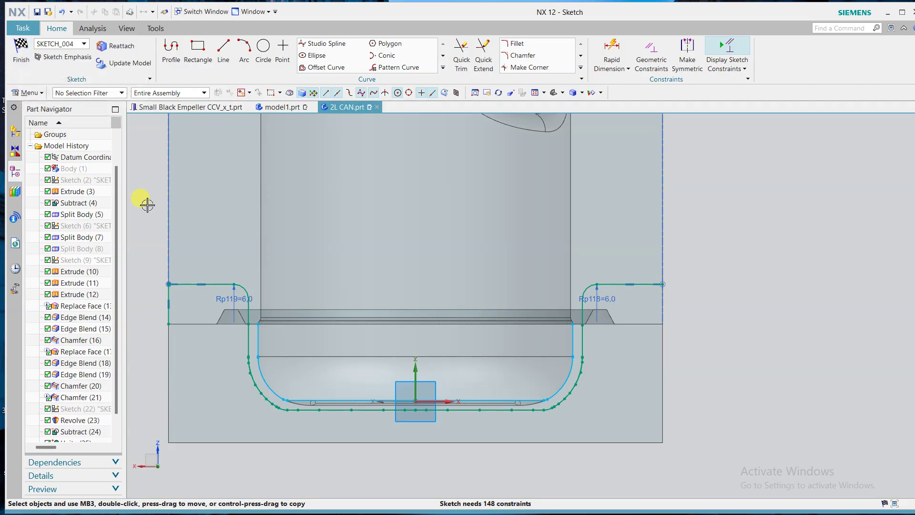
Close the left side profile with a line along the parting line, and draw the right profile's outer vertical line down to the parting line
{"action": "left_click", "coordinate": [229, 58]}
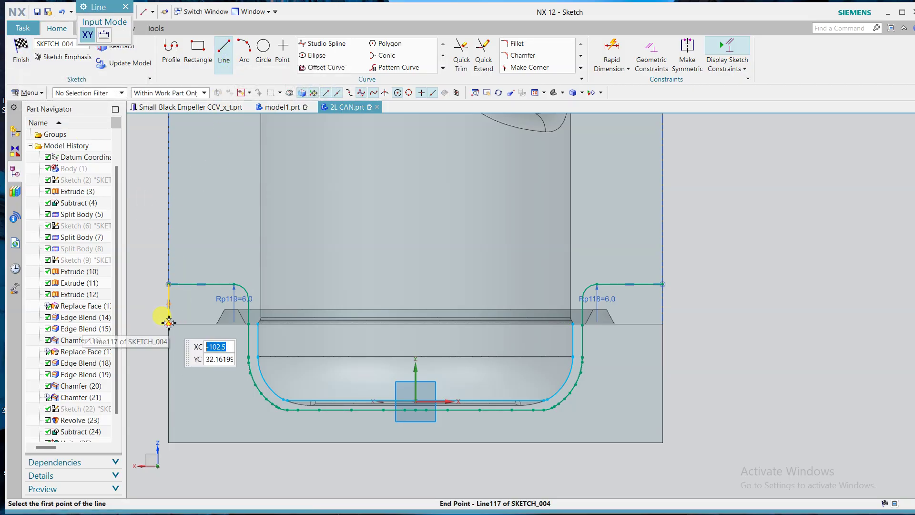
{"action": "left_click", "coordinate": [169, 324]}
{"action": "left_click", "coordinate": [248, 324]}
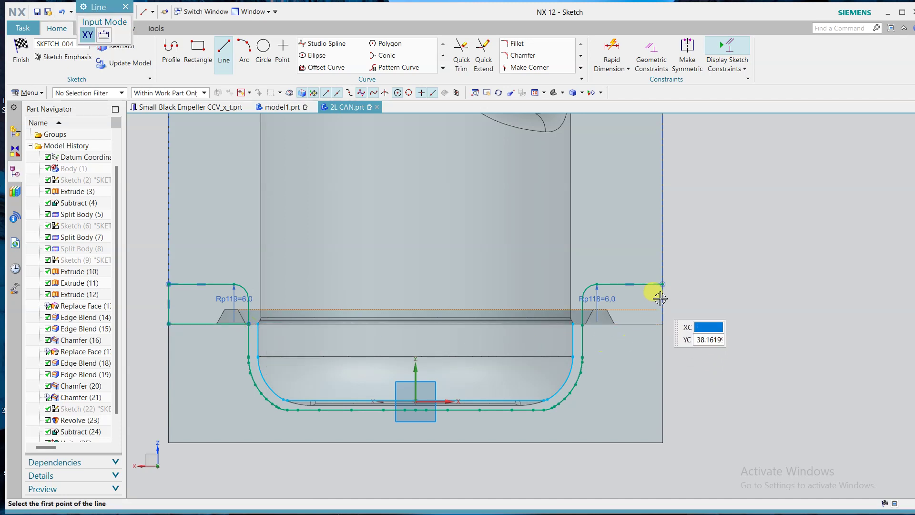
{"action": "left_click", "coordinate": [663, 284]}
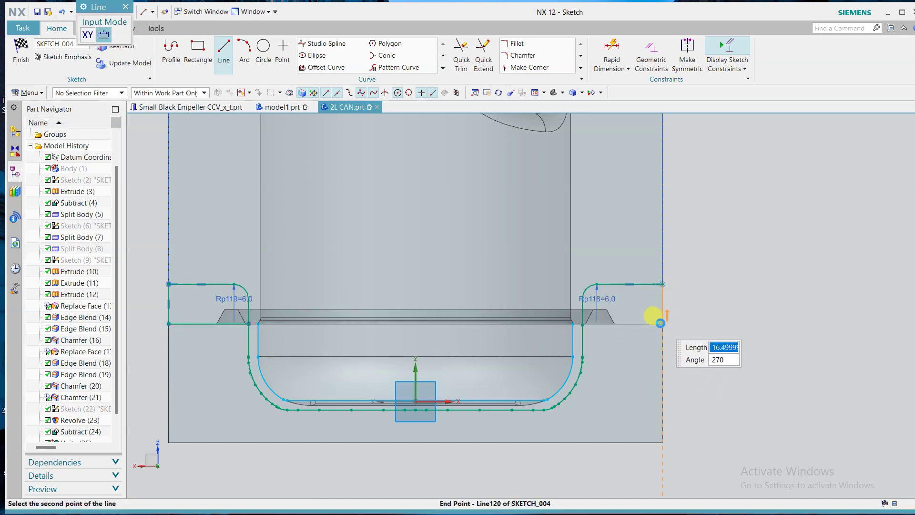
{"action": "left_click", "coordinate": [663, 324]}
{"action": "left_click", "coordinate": [583, 324]}
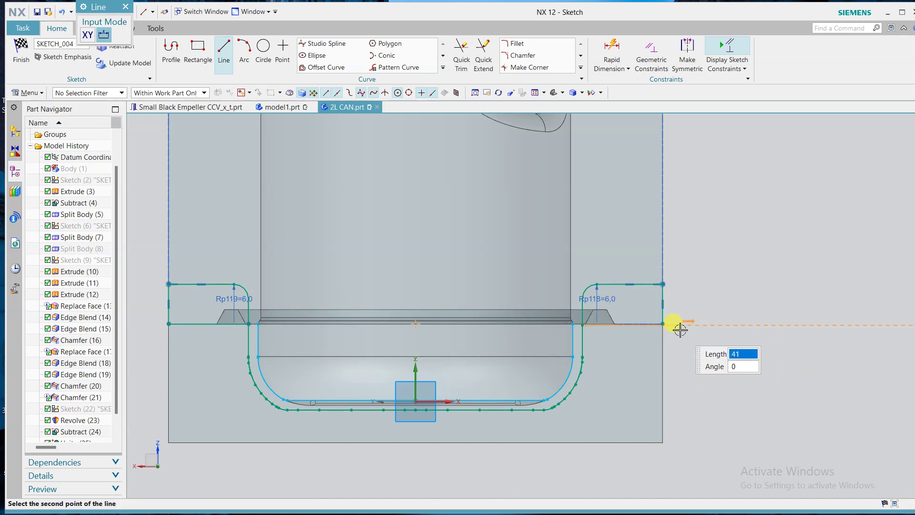
{"action": "key", "text": "Escape"}
{"action": "key", "text": "Escape"}
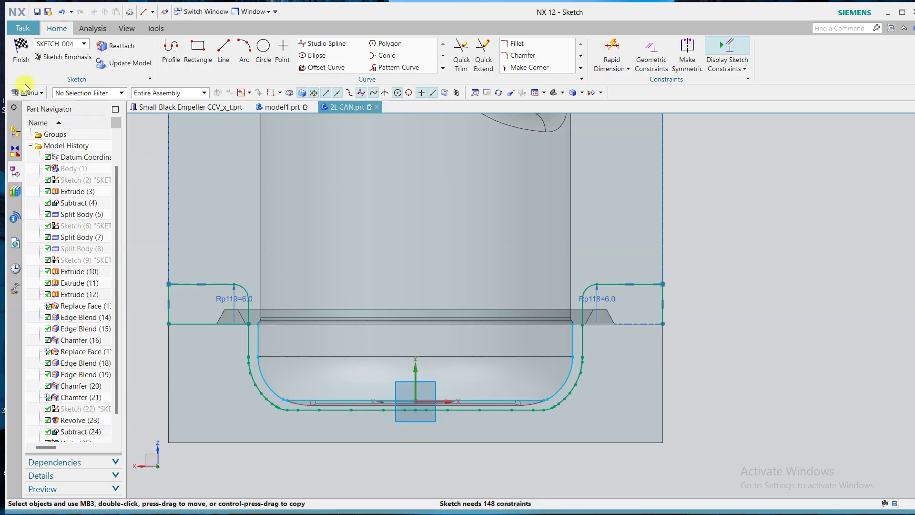
Finish the base sketch, and set the revolved trapezoid profile's distance from the block's outer edge to 16 mm
{"action": "left_click", "coordinate": [21, 52]}
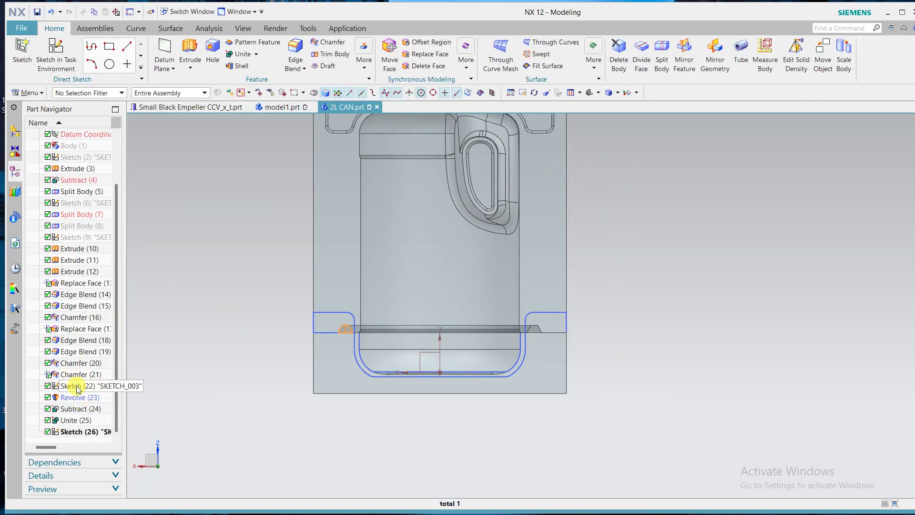
{"action": "double_click", "coordinate": [77, 388]}
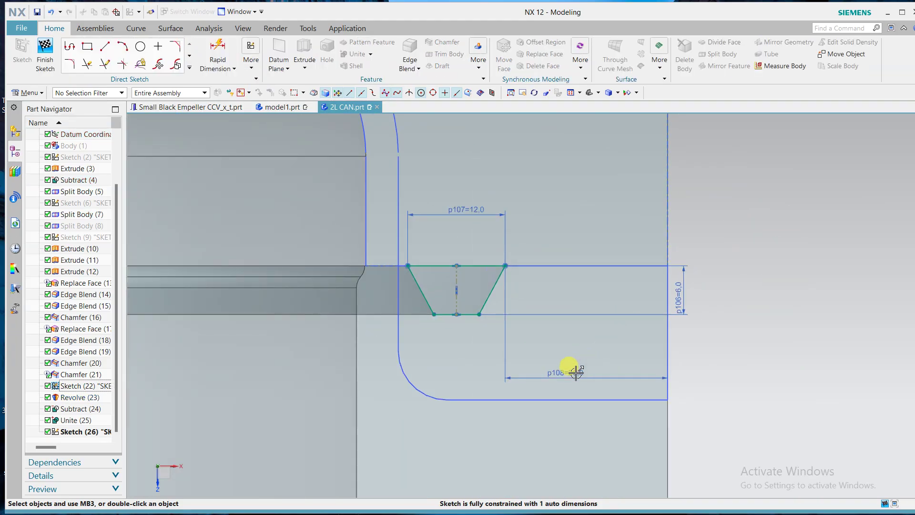
{"action": "double_click", "coordinate": [722, 344]}
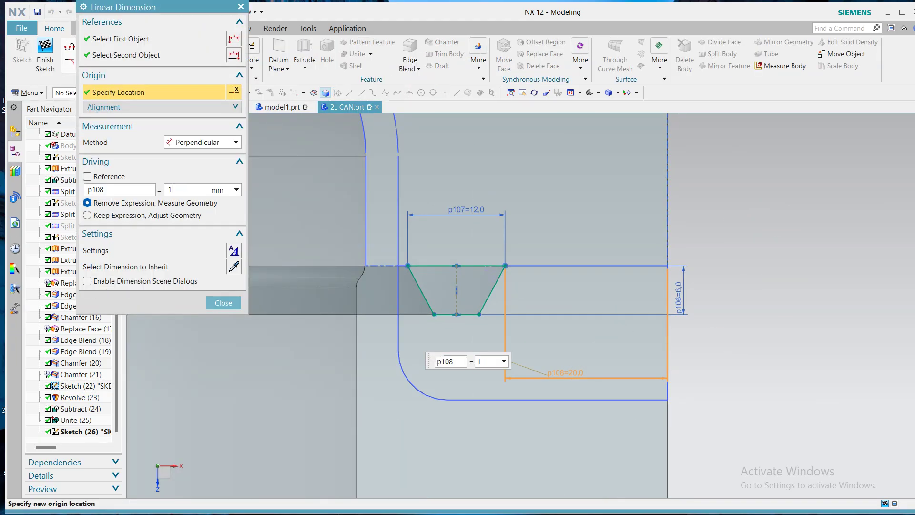
{"action": "key", "text": "Return"}
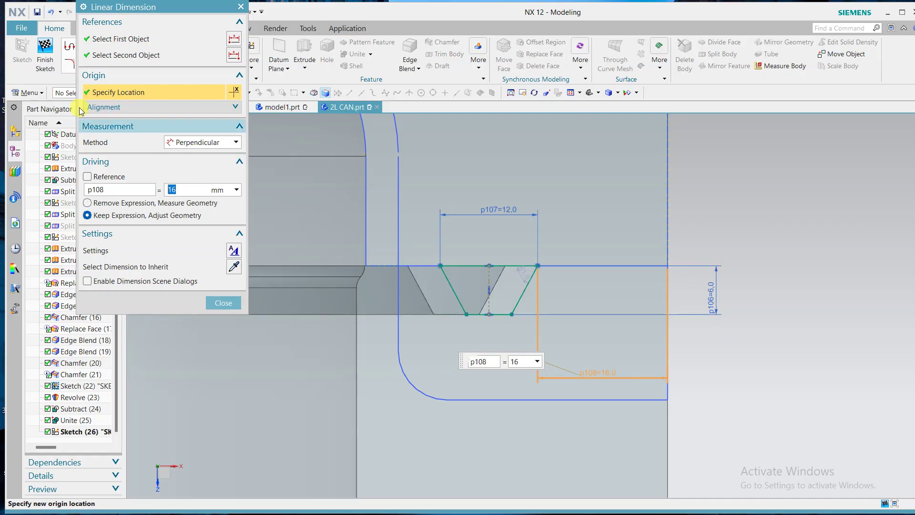
{"action": "left_click", "coordinate": [45, 55]}
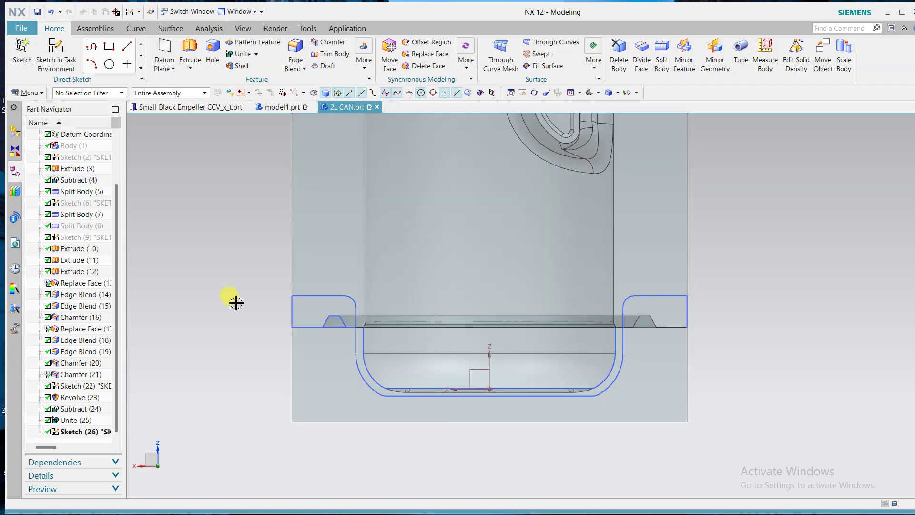
{"action": "middle_click_drag", "start_coordinate": [235, 300], "coordinate": [248, 267]}
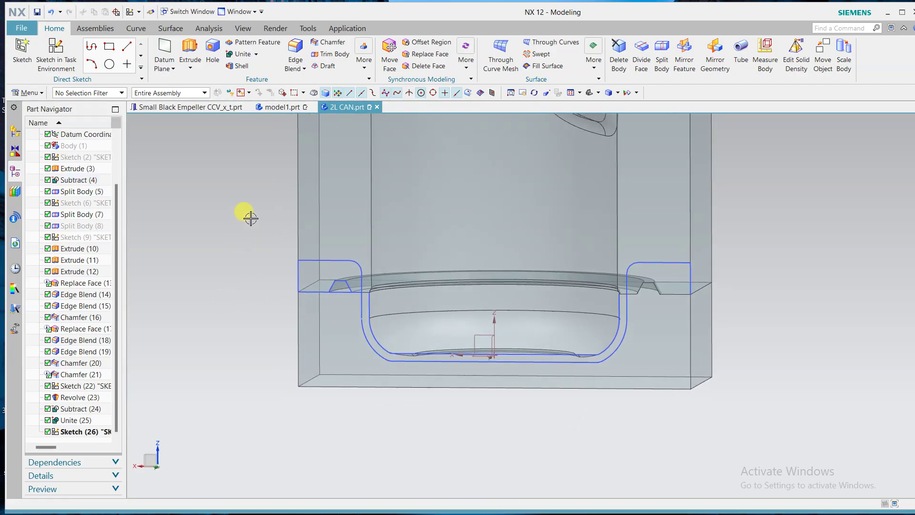
{"action": "left_click", "coordinate": [189, 50]}
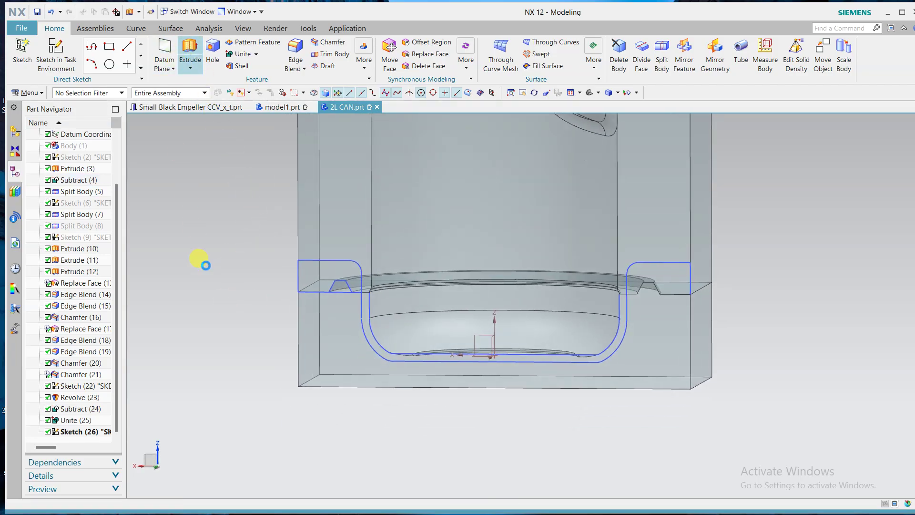
{"action": "left_click", "coordinate": [319, 332]}
{"action": "middle_click_drag", "start_coordinate": [338, 410], "coordinate": [316, 320]}
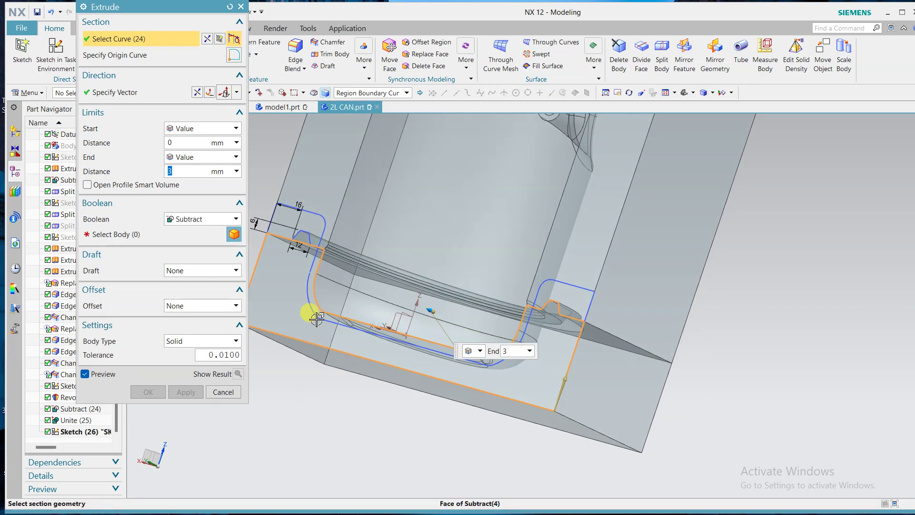
{"action": "left_click", "coordinate": [224, 392]}
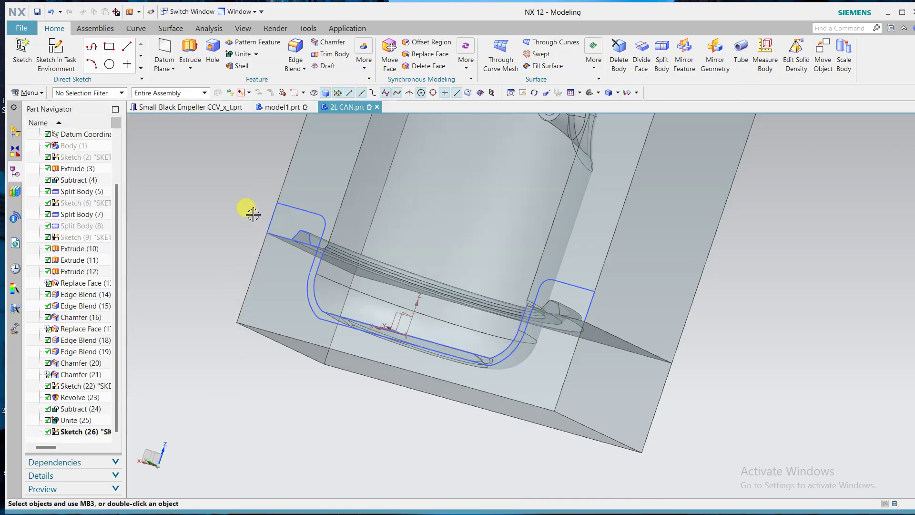
{"action": "middle_click_drag", "start_coordinate": [245, 210], "coordinate": [204, 271]}
{"action": "middle_click_drag", "start_coordinate": [262, 302], "coordinate": [285, 254]}
{"action": "key", "text": "x"}
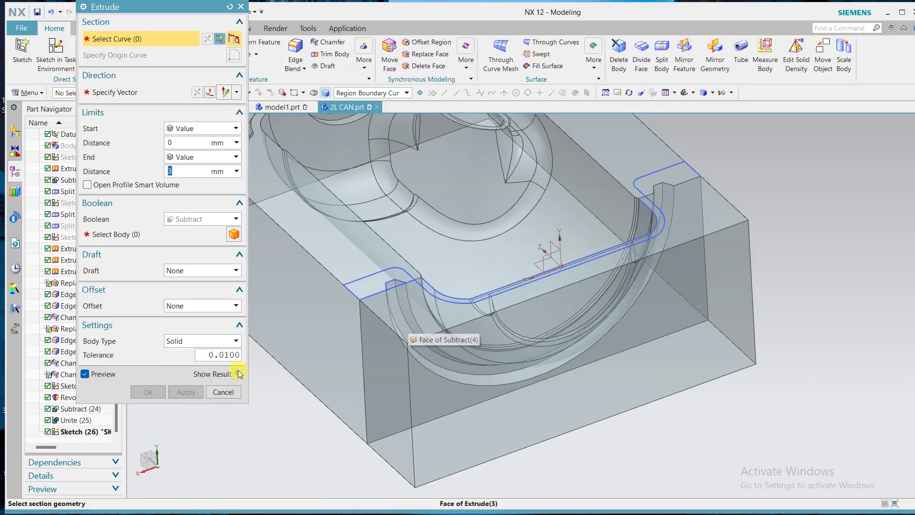
{"action": "left_click", "coordinate": [223, 391]}
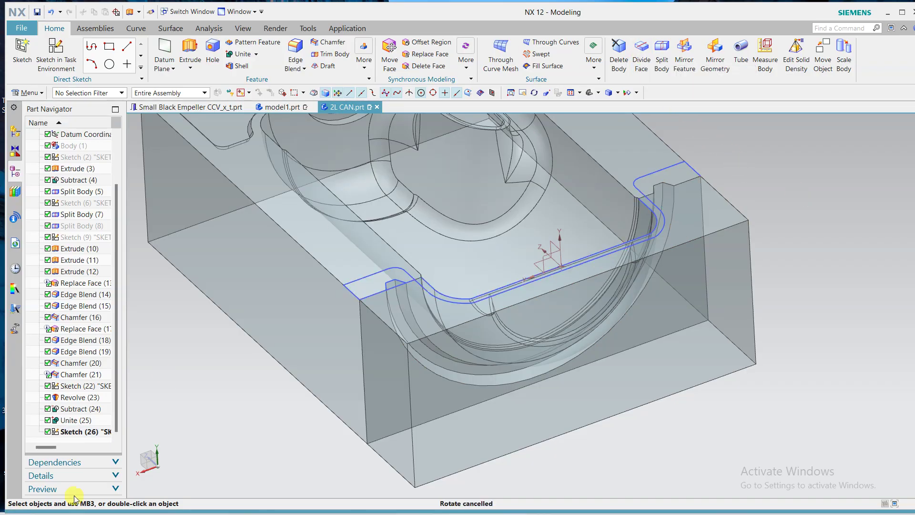
Close the base sketch with lines down one block side, 205 mm along the bottom, up the other side, and along the parting line to the offset outline
{"action": "double_click", "coordinate": [389, 264]}
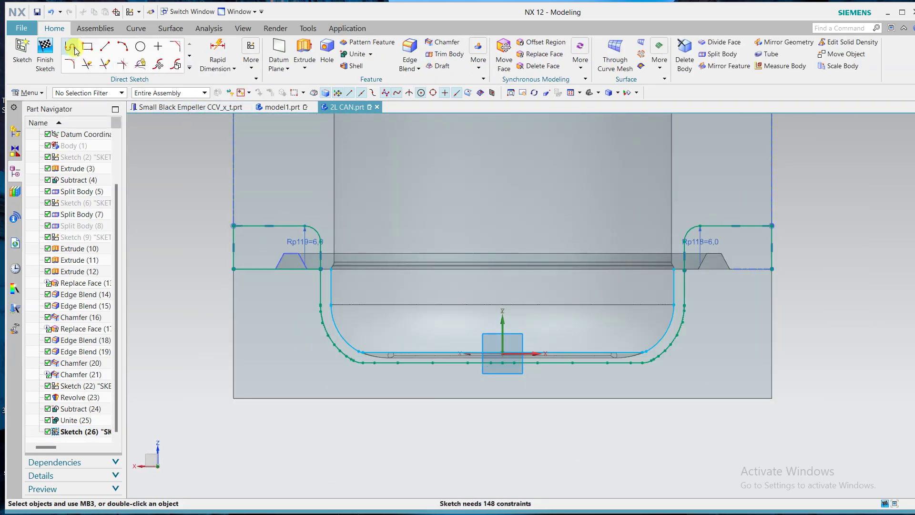
{"action": "left_click", "coordinate": [75, 50]}
{"action": "left_click", "coordinate": [234, 269]}
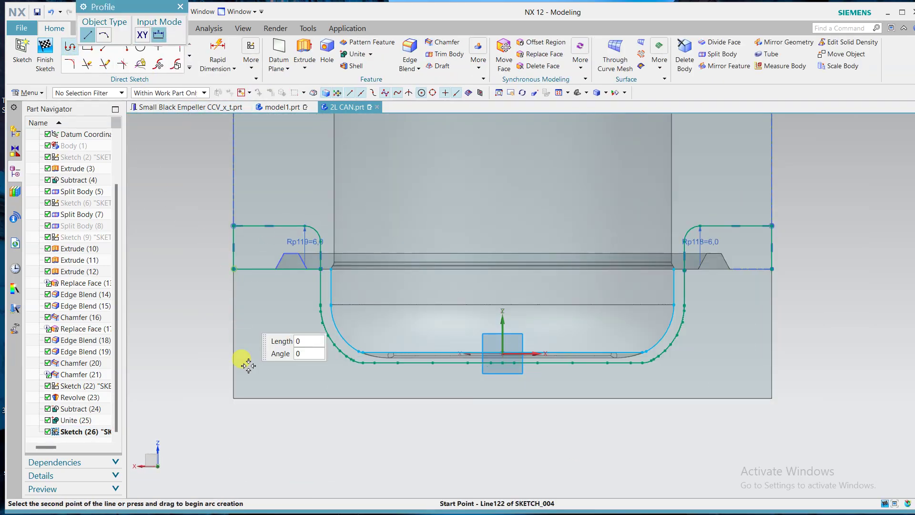
{"action": "left_click", "coordinate": [234, 398]}
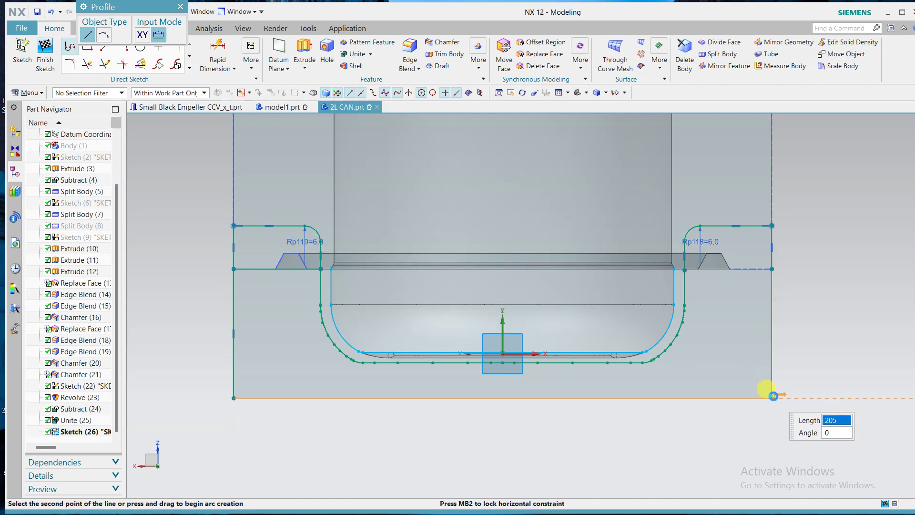
{"action": "left_click", "coordinate": [773, 398]}
{"action": "left_click", "coordinate": [772, 269]}
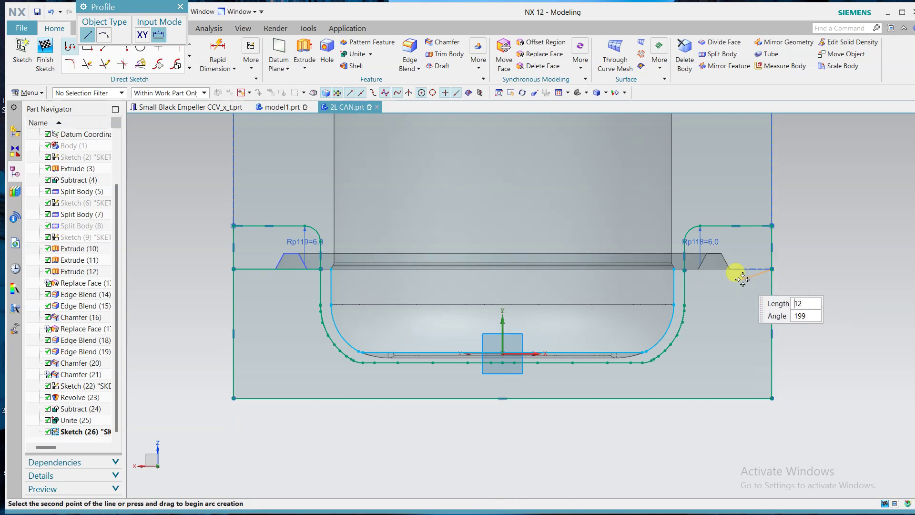
{"action": "left_click", "coordinate": [685, 269]}
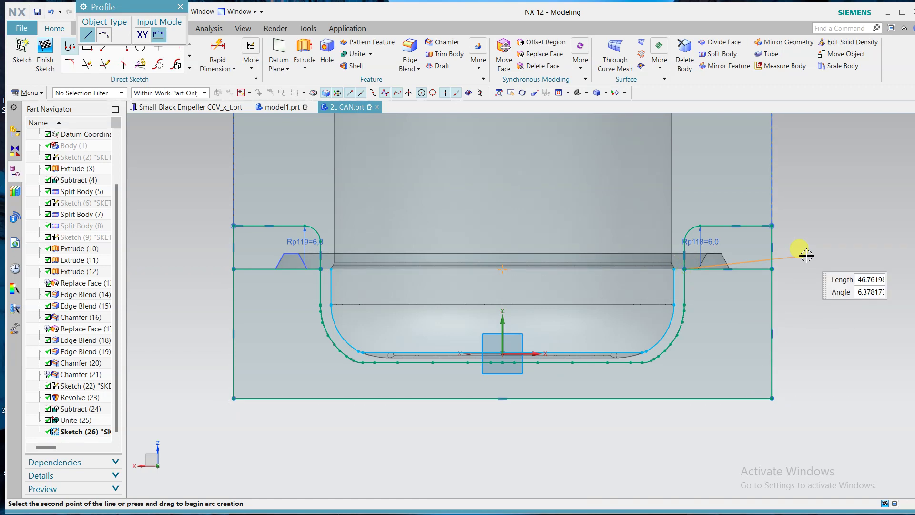
{"action": "key", "text": "Escape"}
{"action": "left_click", "coordinate": [45, 53]}
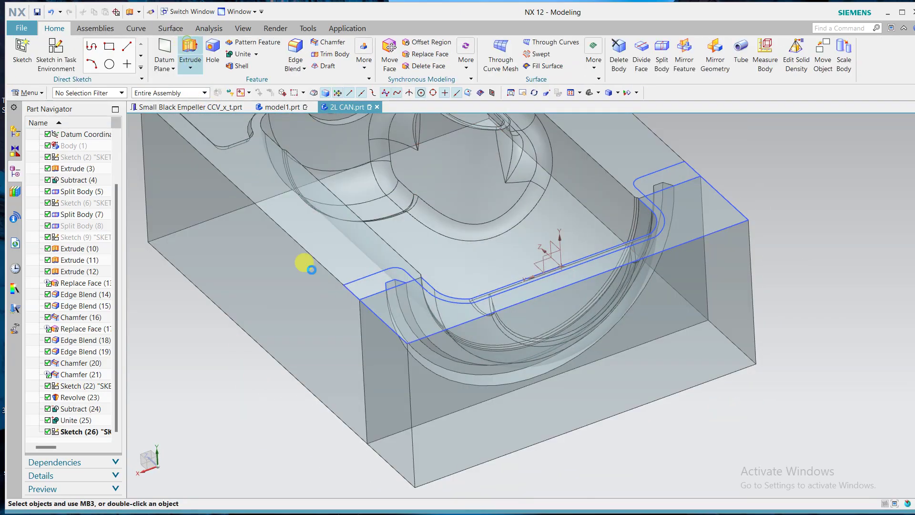
Try to extrude the connected outline between the offset curve and the block's outer edges 3 mm, subtracting it from the base block
{"action": "key", "text": "x"}
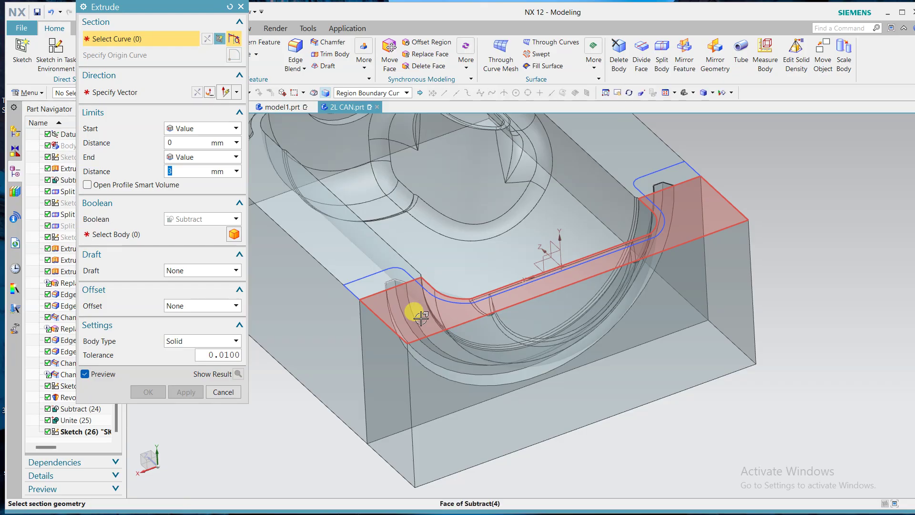
{"action": "left_click", "coordinate": [372, 92]}
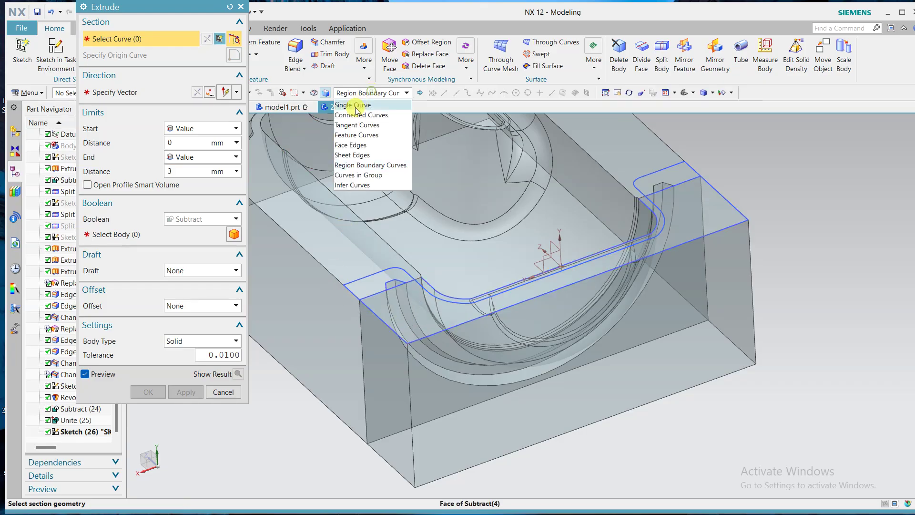
{"action": "left_click", "coordinate": [365, 113]}
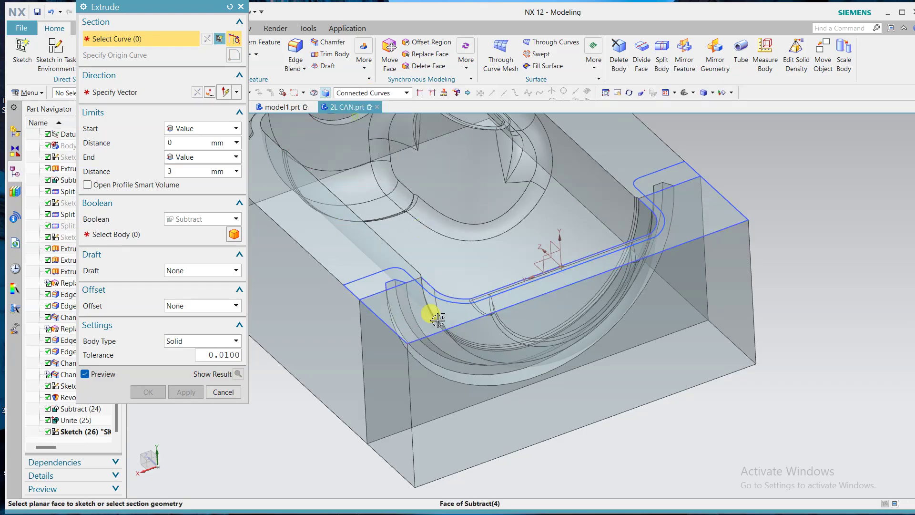
{"action": "left_click", "coordinate": [404, 324]}
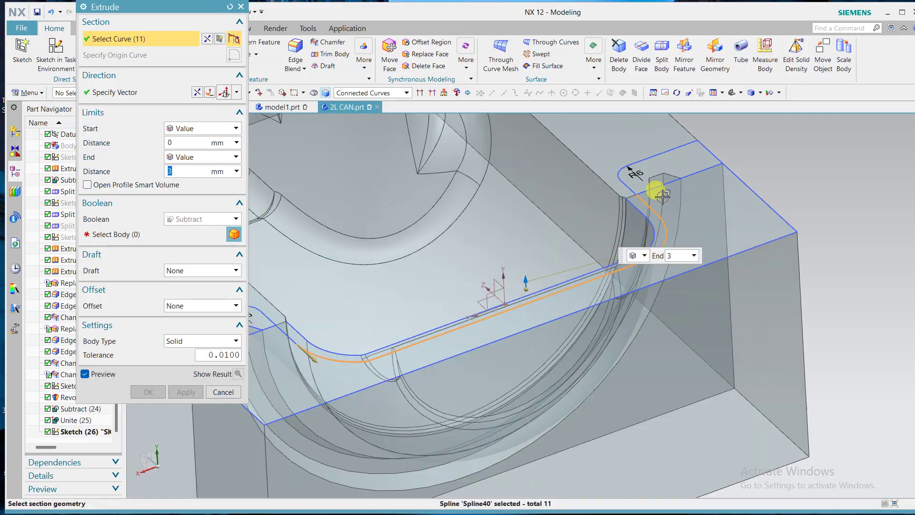
{"action": "scroll", "coordinate": [650, 190], "scroll_direction": "up", "scroll_amount": 3}
{"action": "left_click", "coordinate": [650, 190]}
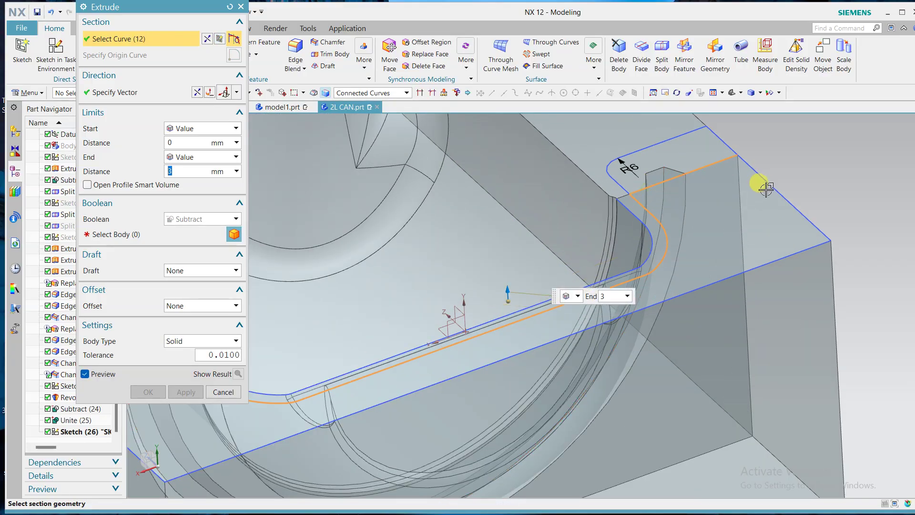
{"action": "left_click", "coordinate": [774, 265]}
{"action": "scroll", "coordinate": [769, 287], "scroll_direction": "down", "scroll_amount": 3}
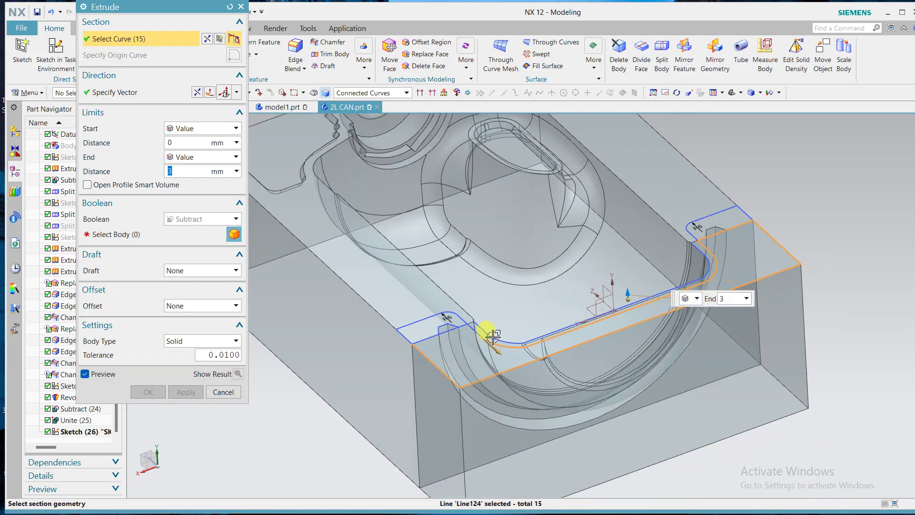
{"action": "scroll", "coordinate": [481, 327], "scroll_direction": "up", "scroll_amount": 3}
{"action": "left_click", "coordinate": [469, 323]}
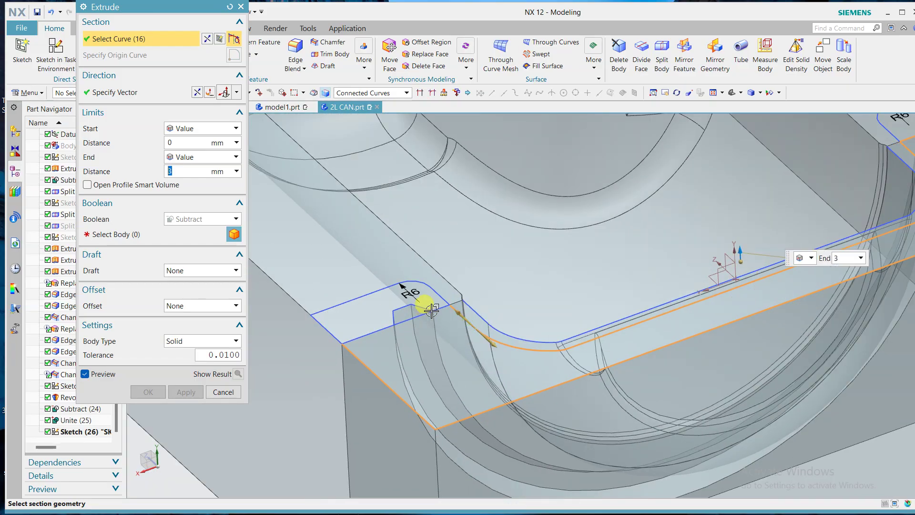
{"action": "left_click", "coordinate": [367, 334]}
{"action": "scroll", "coordinate": [296, 376], "scroll_direction": "down", "scroll_amount": 5}
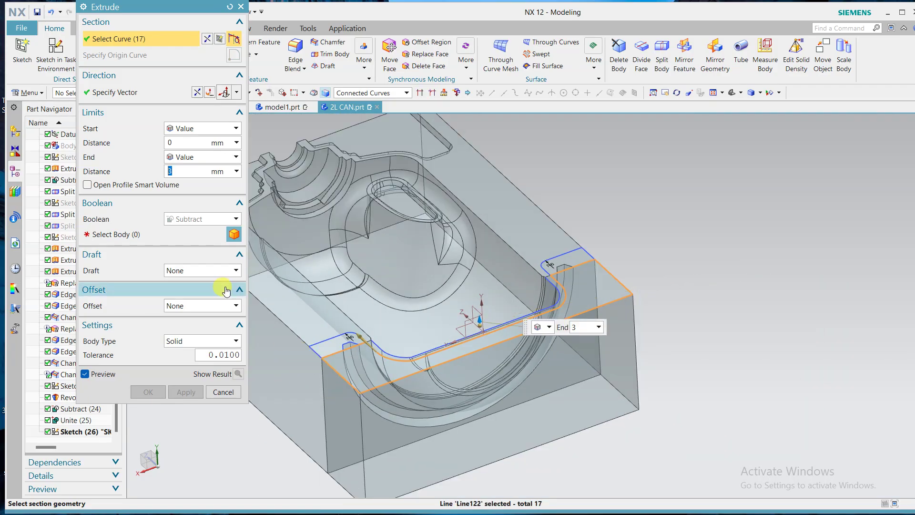
{"action": "left_click", "coordinate": [164, 243]}
{"action": "left_click", "coordinate": [368, 378]}
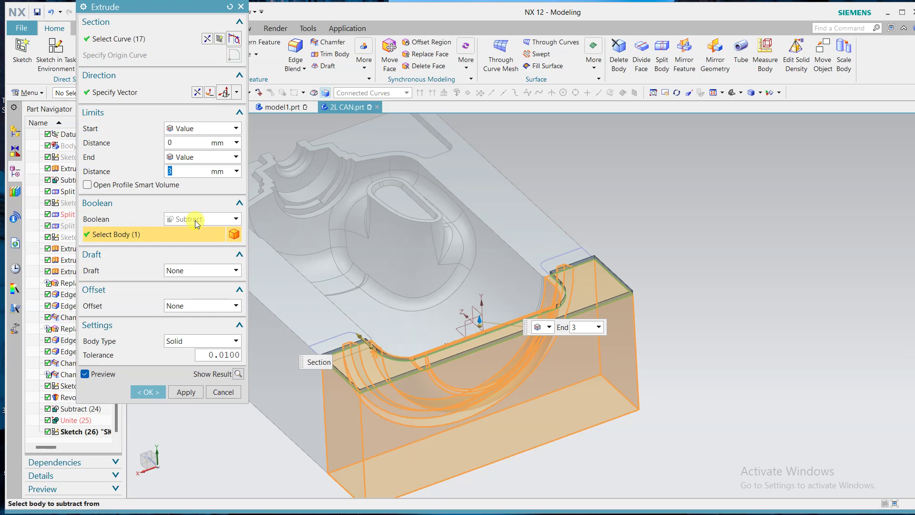
Examine how the section curves join at the base cavity's corner in the extrude preview, and cancel the extrude
{"action": "scroll", "coordinate": [334, 372], "scroll_direction": "up", "scroll_amount": 4}
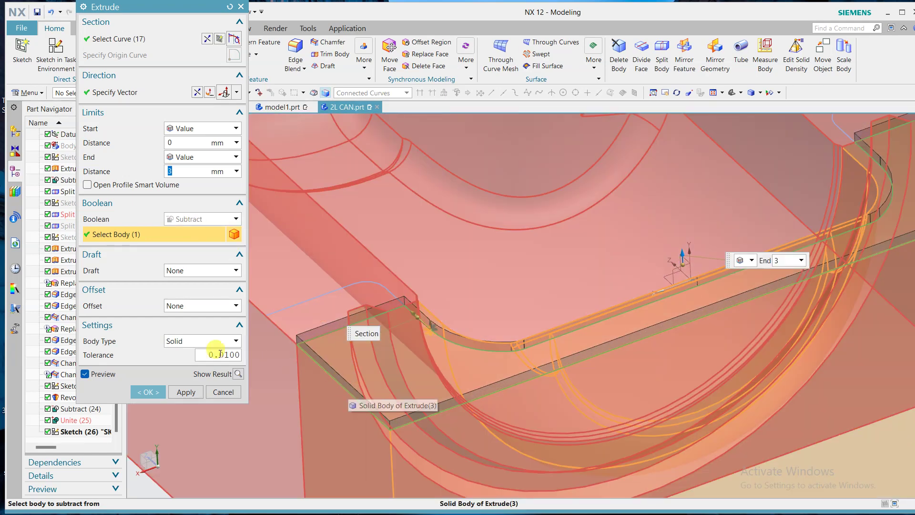
{"action": "scroll", "coordinate": [435, 353], "scroll_direction": "down", "scroll_amount": 1}
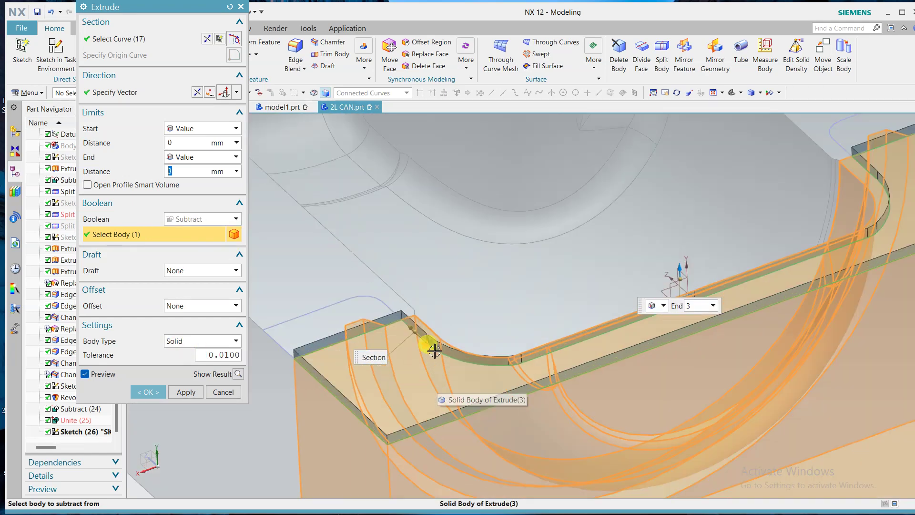
{"action": "scroll", "coordinate": [435, 351], "scroll_direction": "up", "scroll_amount": 10}
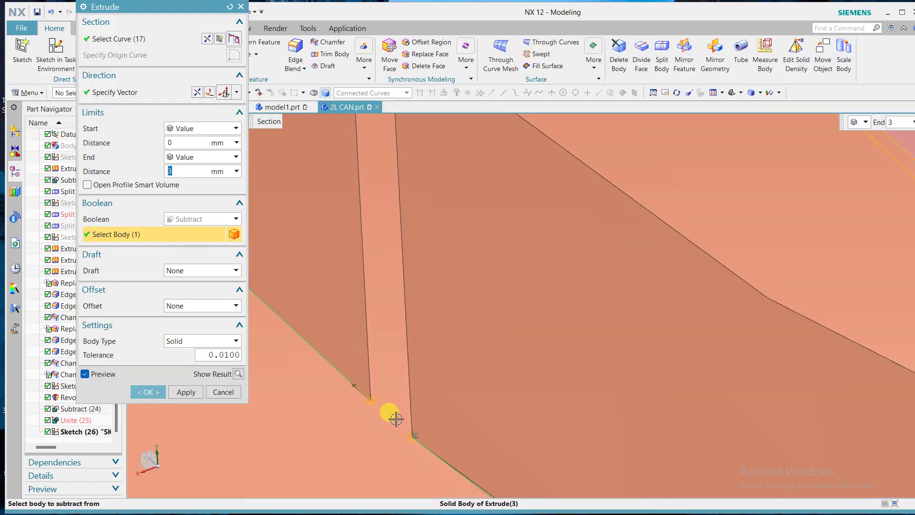
{"action": "left_click", "coordinate": [163, 40]}
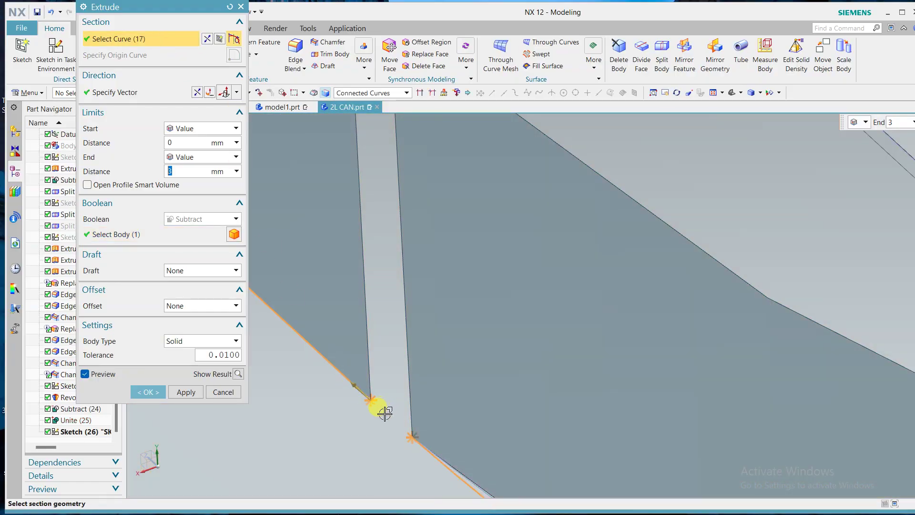
{"action": "scroll", "coordinate": [397, 422], "scroll_direction": "down", "scroll_amount": 5}
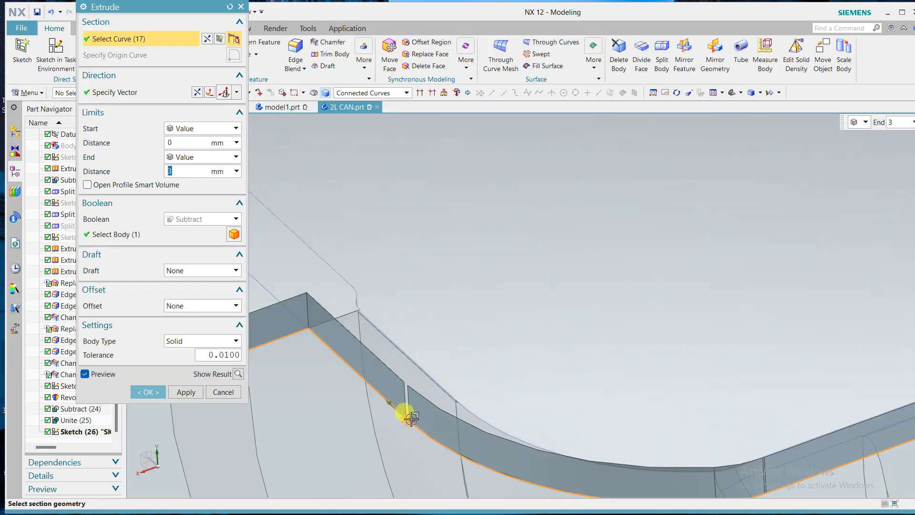
{"action": "left_click", "coordinate": [233, 399]}
Bridge the open endpoints between the offset outline's straight side and its corner curve with a line about 0.5 mm long in the base sketch
{"action": "scroll", "coordinate": [388, 382], "scroll_direction": "up", "scroll_amount": 3}
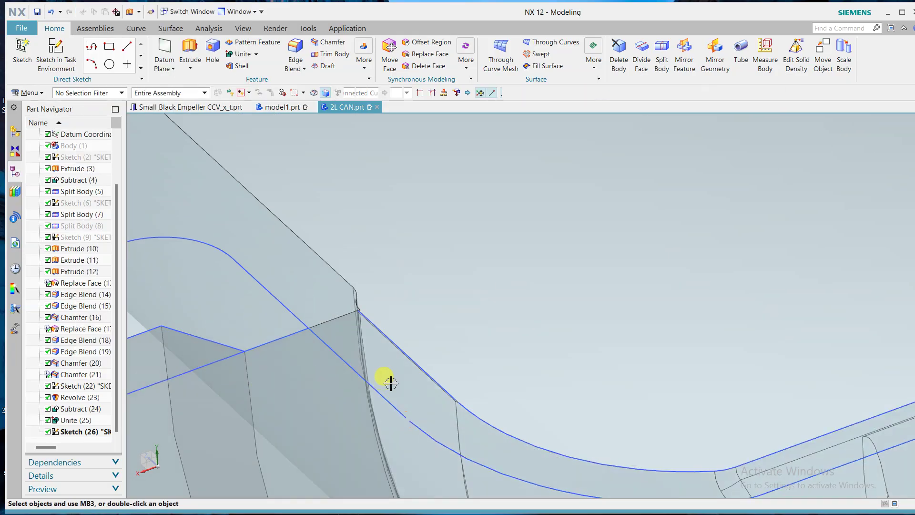
{"action": "left_click", "coordinate": [386, 398]}
{"action": "double_click", "coordinate": [386, 398]}
{"action": "scroll", "coordinate": [297, 287], "scroll_direction": "up", "scroll_amount": 6}
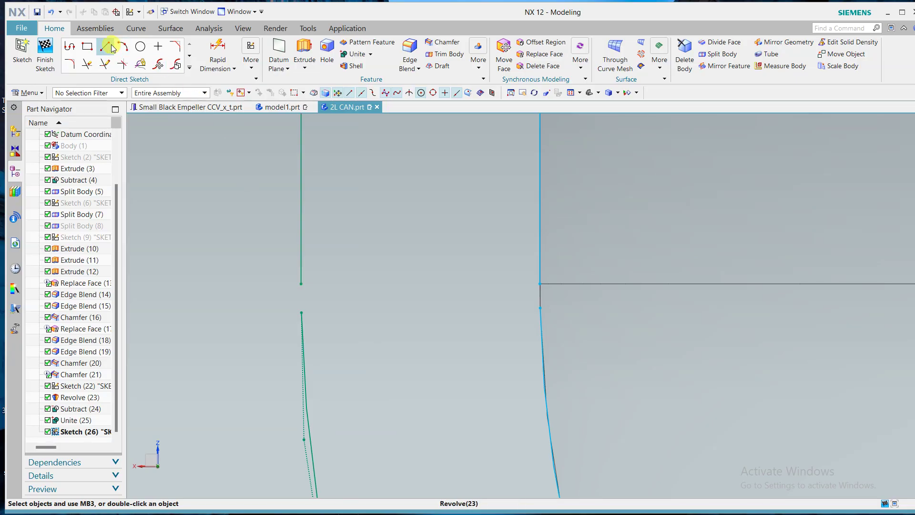
{"action": "left_click", "coordinate": [111, 48]}
{"action": "left_click", "coordinate": [301, 284]}
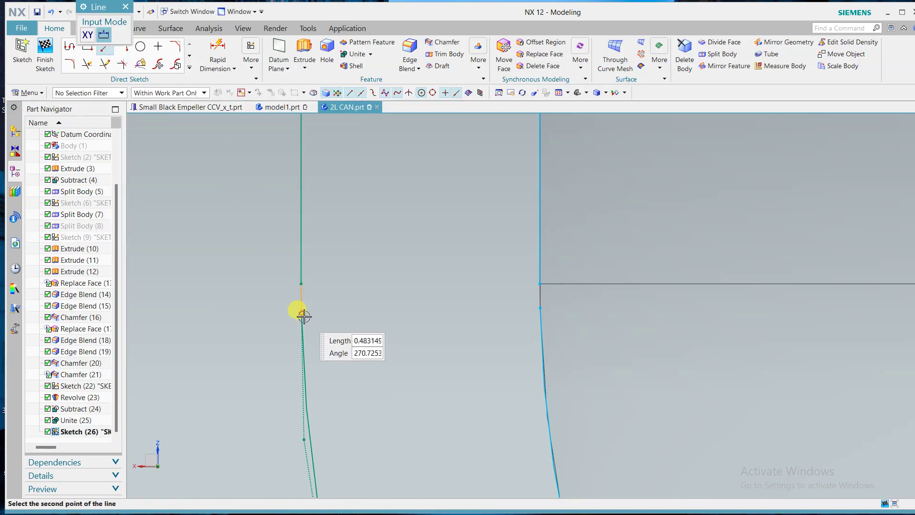
{"action": "key", "text": "Escape"}
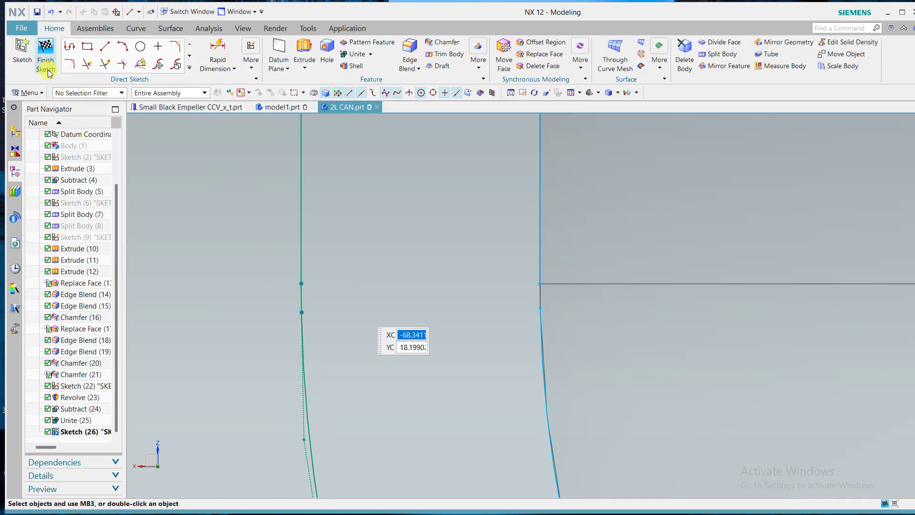
Finish the base sketch and check how the offset outline closes at the base cavity's corner
{"action": "left_click", "coordinate": [45, 52]}
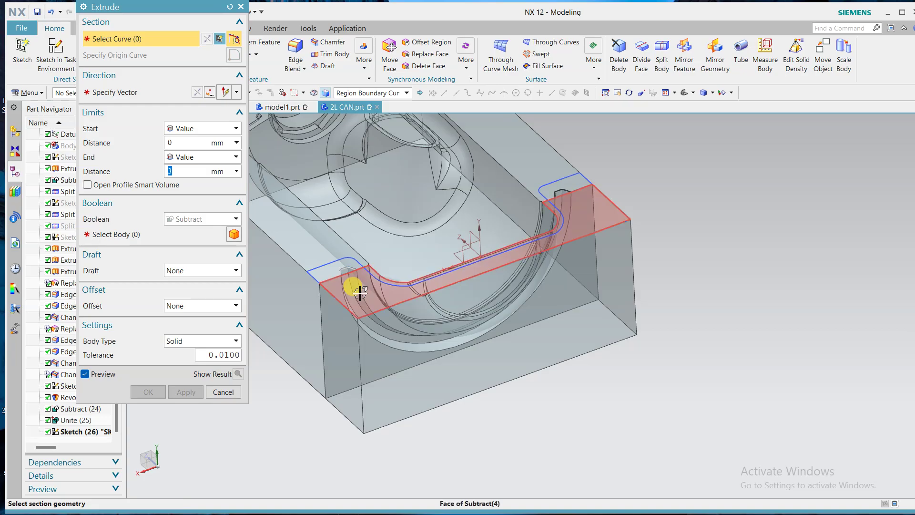
{"action": "left_click", "coordinate": [223, 392]}
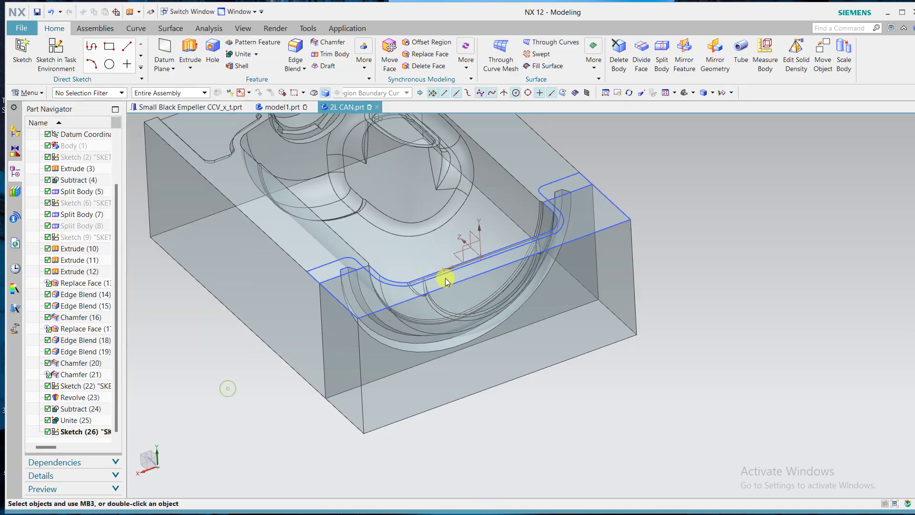
{"action": "left_click", "coordinate": [565, 220]}
{"action": "left_click", "coordinate": [705, 299]}
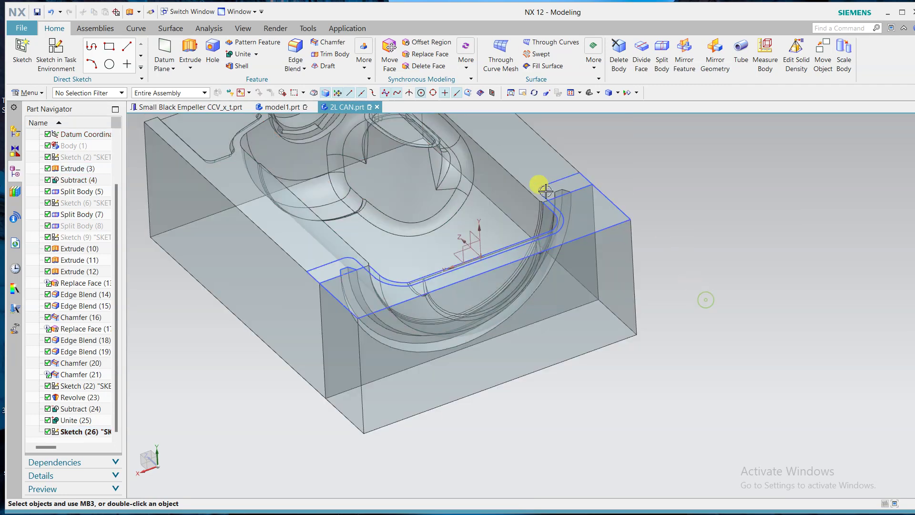
{"action": "scroll", "coordinate": [546, 191], "scroll_direction": "up", "scroll_amount": 8}
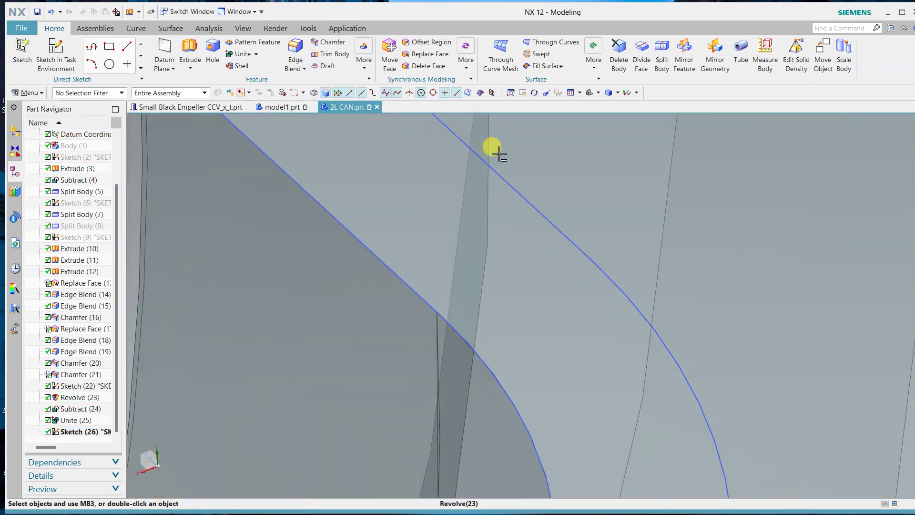
{"action": "scroll", "coordinate": [496, 150], "scroll_direction": "down", "scroll_amount": 8}
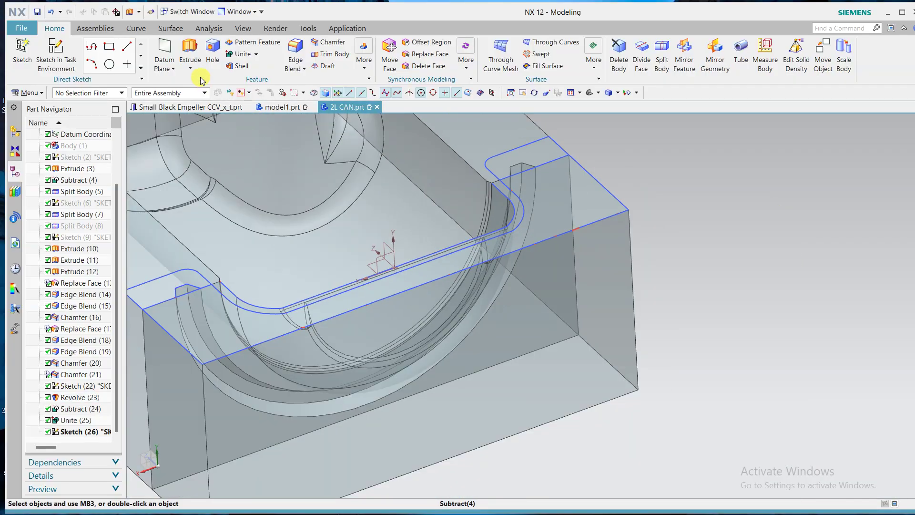
Select the base block's outer edges, the cavity's offset curve and the parting line as connected curves for an extrude section
{"action": "key", "text": "x"}
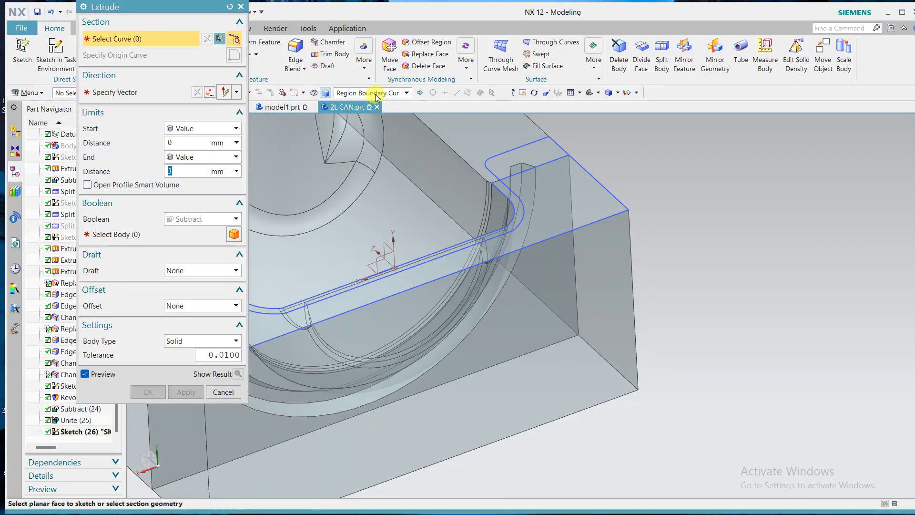
{"action": "left_click", "coordinate": [374, 93]}
{"action": "left_click", "coordinate": [375, 115]}
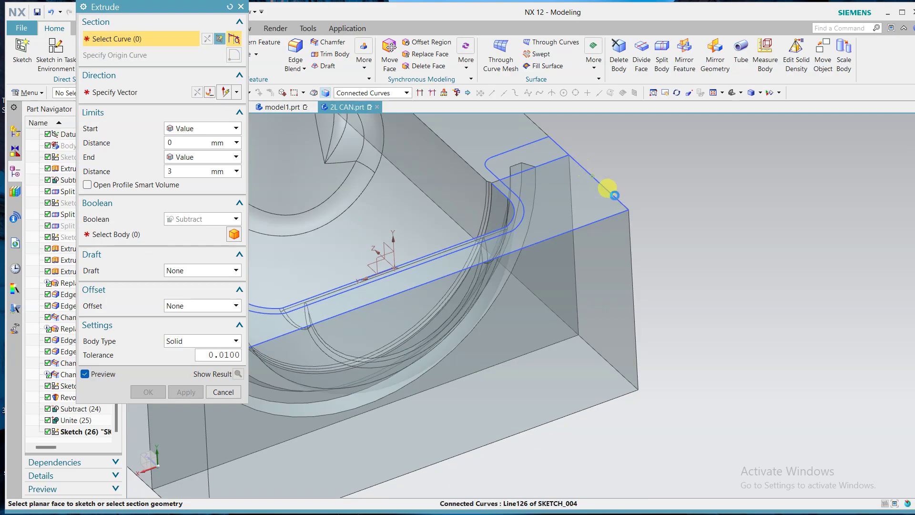
{"action": "left_click", "coordinate": [615, 195]}
{"action": "left_click", "coordinate": [545, 164]}
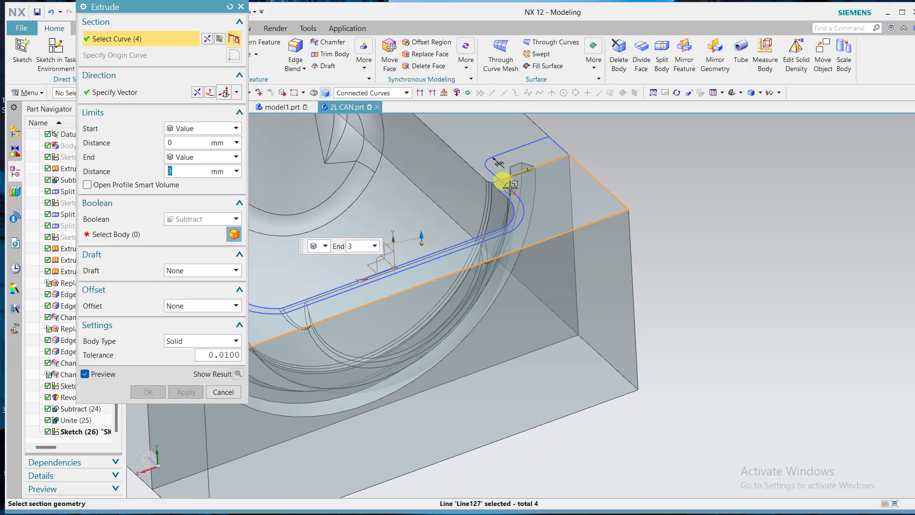
{"action": "left_click", "coordinate": [510, 188]}
{"action": "scroll", "coordinate": [653, 260], "scroll_direction": "down", "scroll_amount": 3}
{"action": "scroll", "coordinate": [397, 281], "scroll_direction": "up", "scroll_amount": 5}
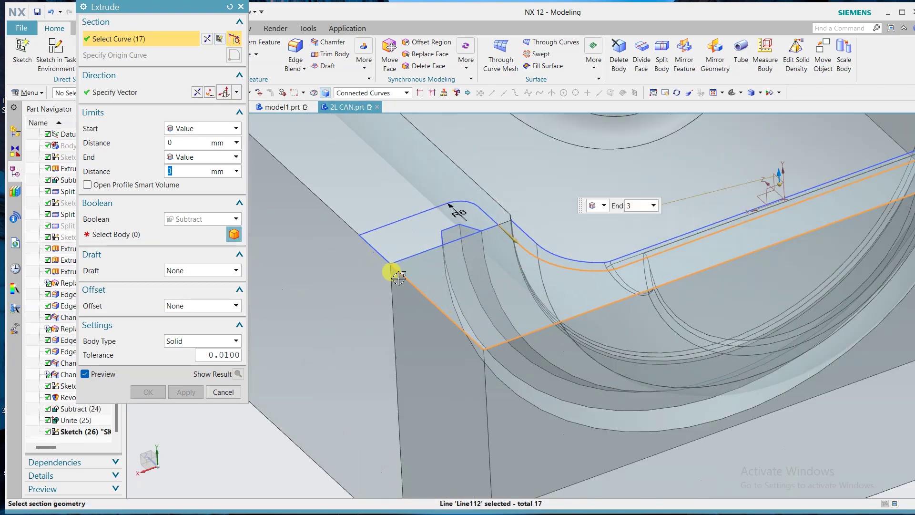
{"action": "scroll", "coordinate": [398, 278], "scroll_direction": "up", "scroll_amount": 2}
{"action": "left_click", "coordinate": [399, 247]}
{"action": "scroll", "coordinate": [506, 248], "scroll_direction": "down", "scroll_amount": 6}
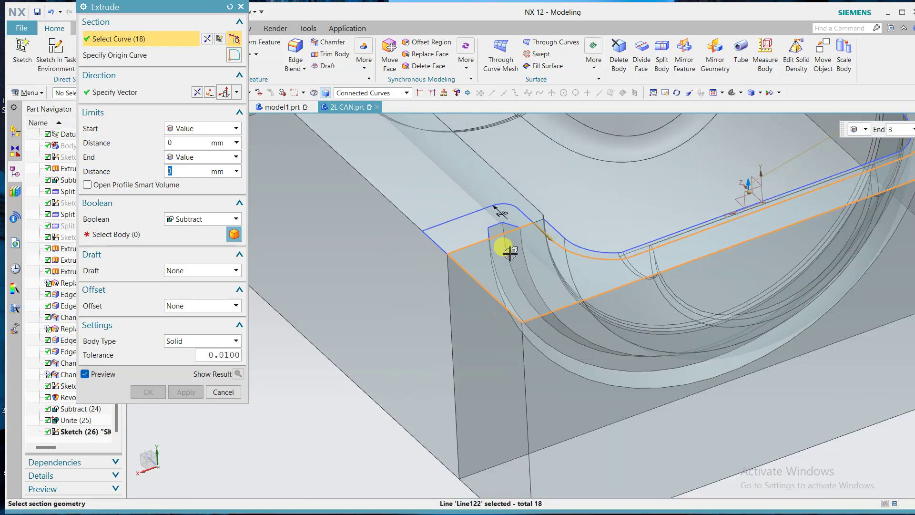
Subtract the section from the base block as a 3 mm extrude with the direction reversed into the block
{"action": "left_click", "coordinate": [136, 235]}
{"action": "left_click", "coordinate": [476, 355]}
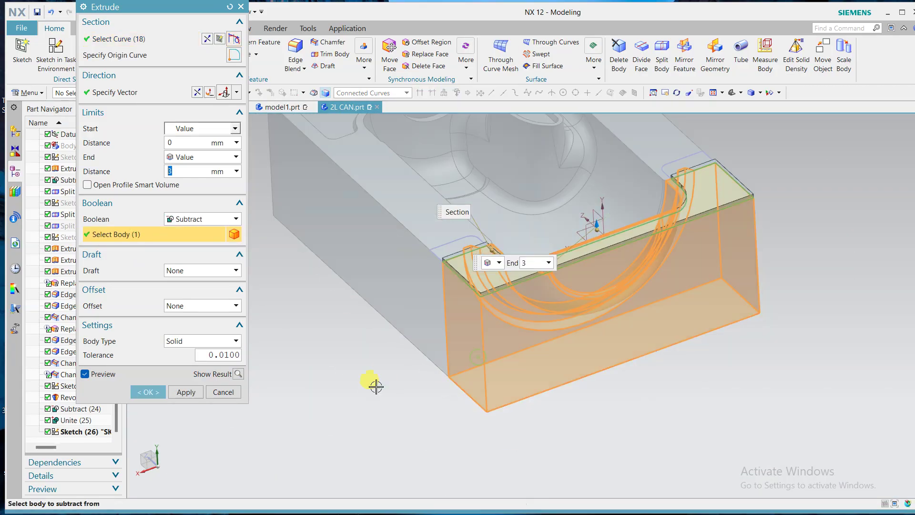
{"action": "left_click", "coordinate": [197, 93]}
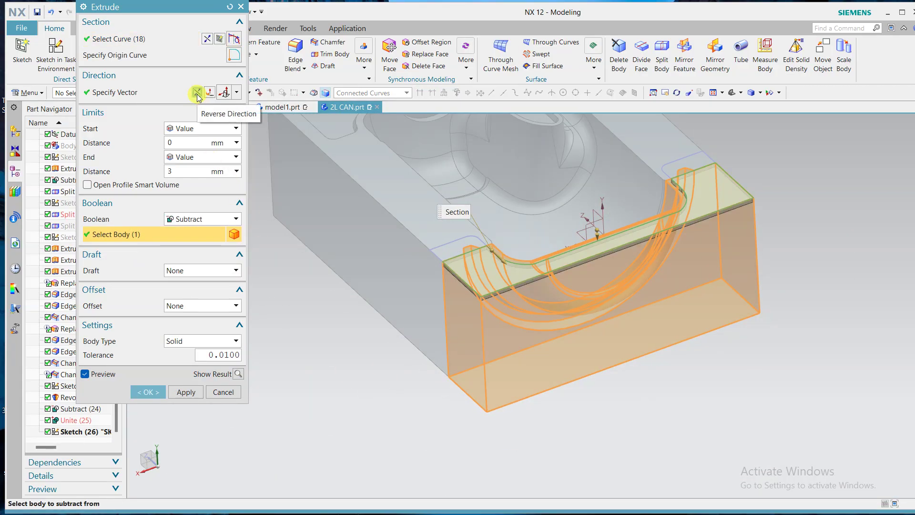
{"action": "left_click", "coordinate": [149, 392]}
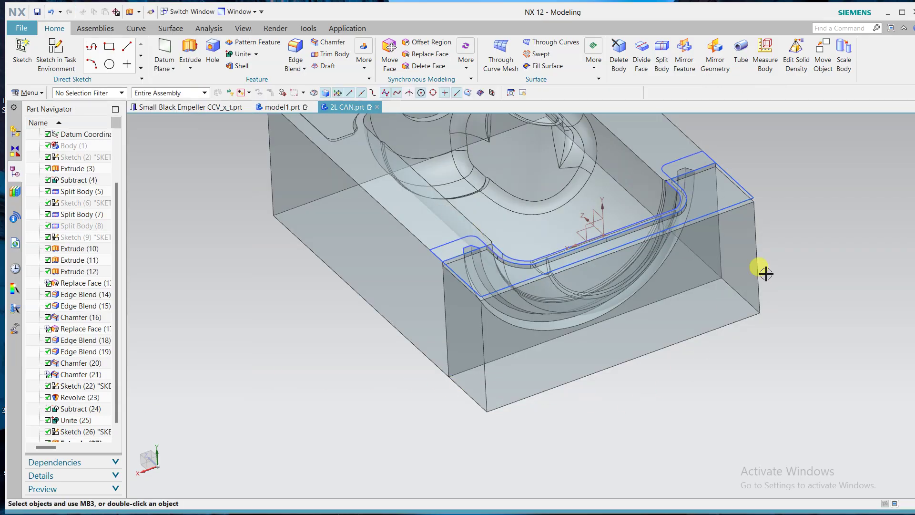
{"action": "scroll", "coordinate": [789, 201], "scroll_direction": "up", "scroll_amount": 2}
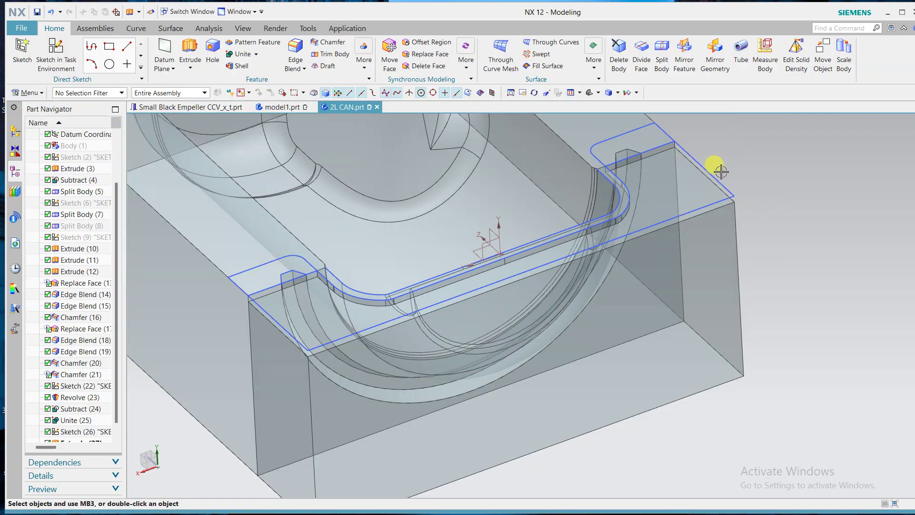
{"action": "middle_click_drag", "start_coordinate": [722, 171], "coordinate": [756, 226]}
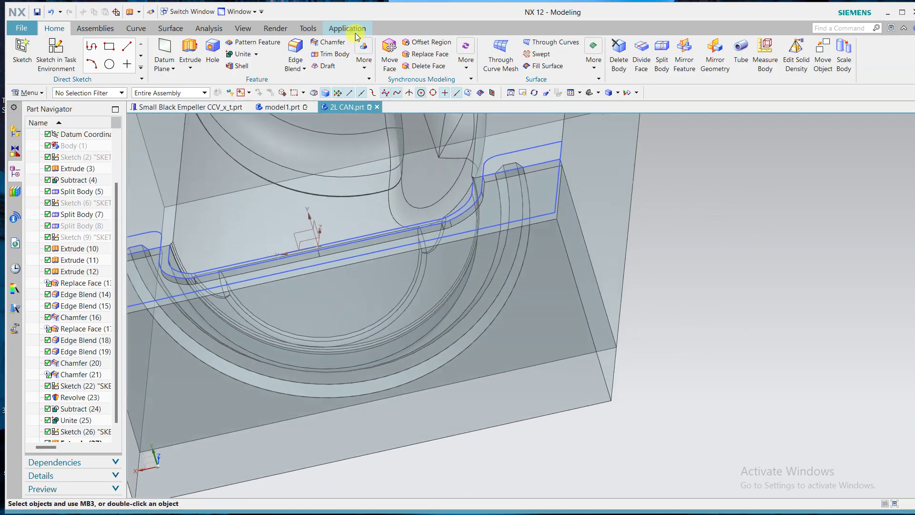
{"action": "left_click", "coordinate": [332, 42]}
{"action": "scroll", "coordinate": [542, 171], "scroll_direction": "up", "scroll_amount": 1}
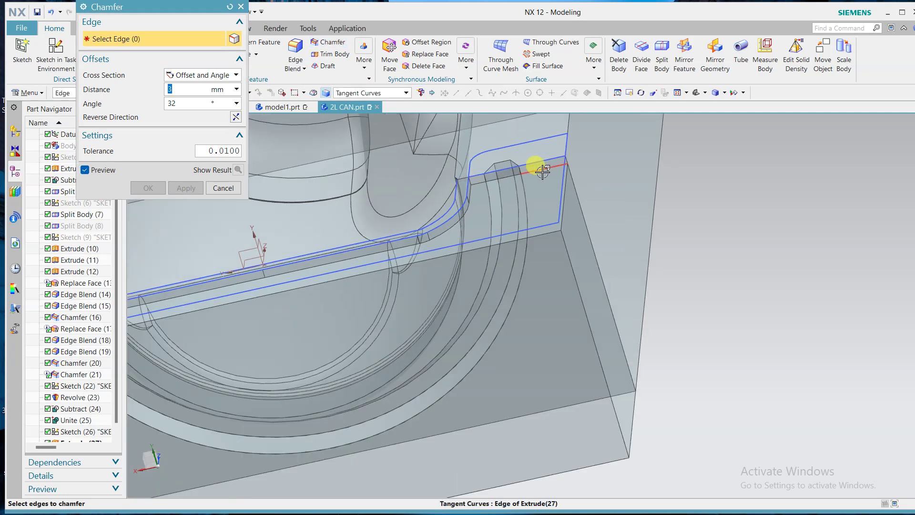
{"action": "left_click", "coordinate": [543, 170]}
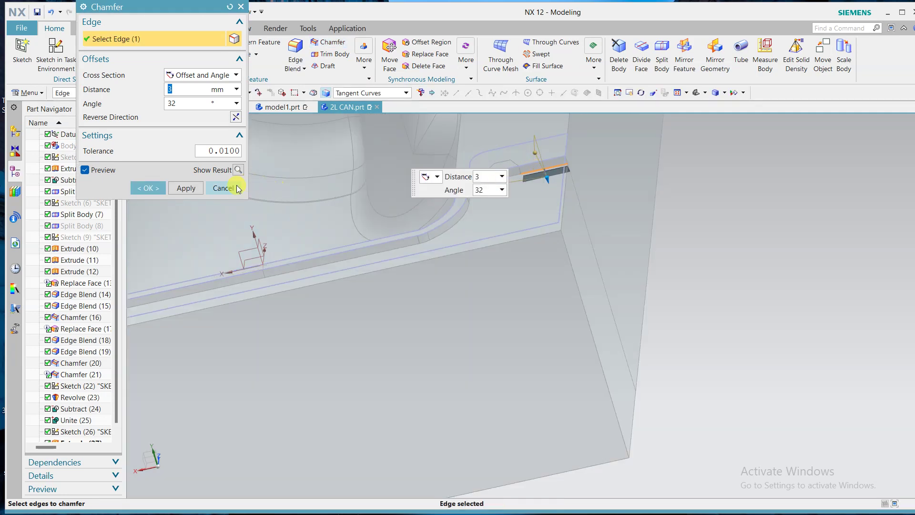
{"action": "left_click", "coordinate": [238, 189]}
Extrude the small rounded profile beside one end of the base cavity 3 mm into the main mould block, subtracting it
{"action": "scroll", "coordinate": [680, 211], "scroll_direction": "down", "scroll_amount": 6}
{"action": "middle_click_drag", "start_coordinate": [701, 213], "coordinate": [604, 254]}
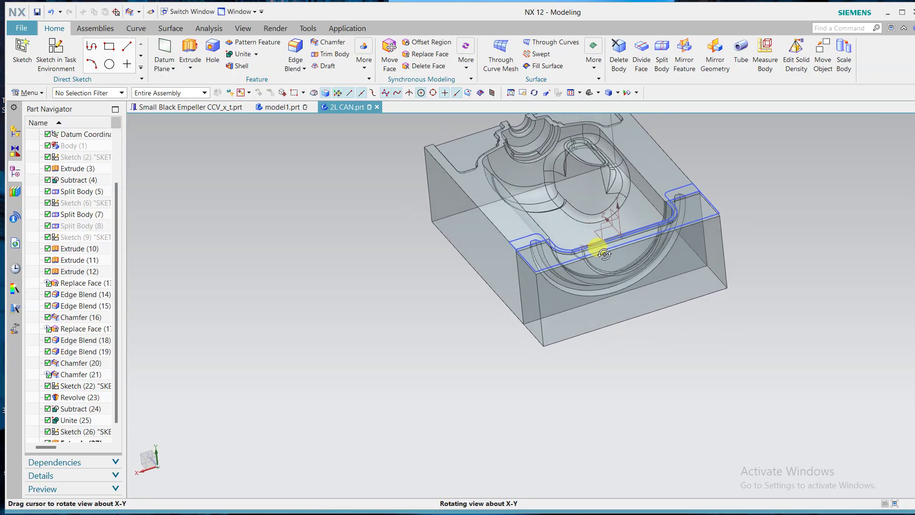
{"action": "scroll", "coordinate": [517, 316], "scroll_direction": "up", "scroll_amount": 8}
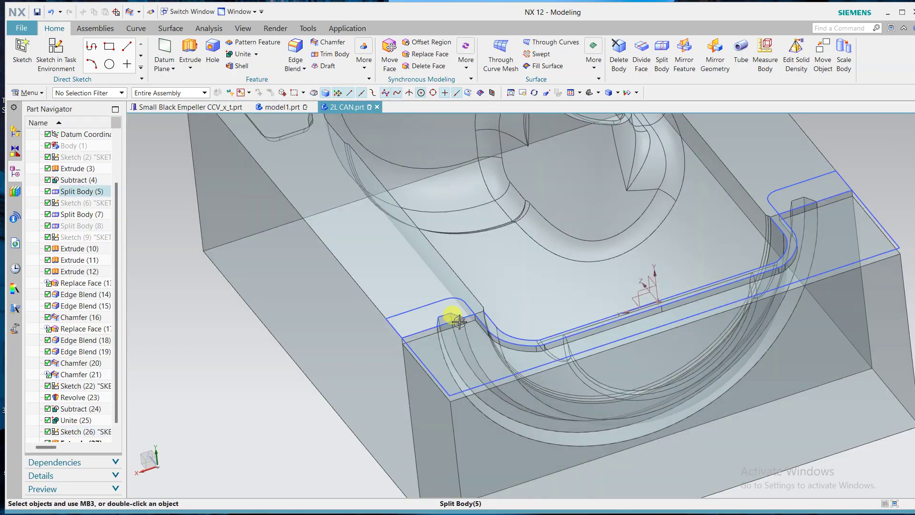
{"action": "scroll", "coordinate": [357, 325], "scroll_direction": "down", "scroll_amount": 6}
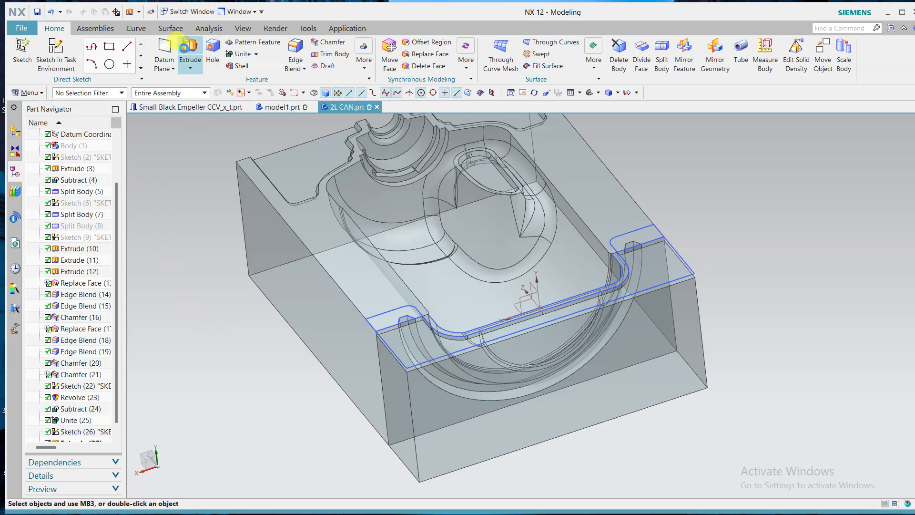
{"action": "key", "text": "x"}
{"action": "scroll", "coordinate": [377, 298], "scroll_direction": "up", "scroll_amount": 4}
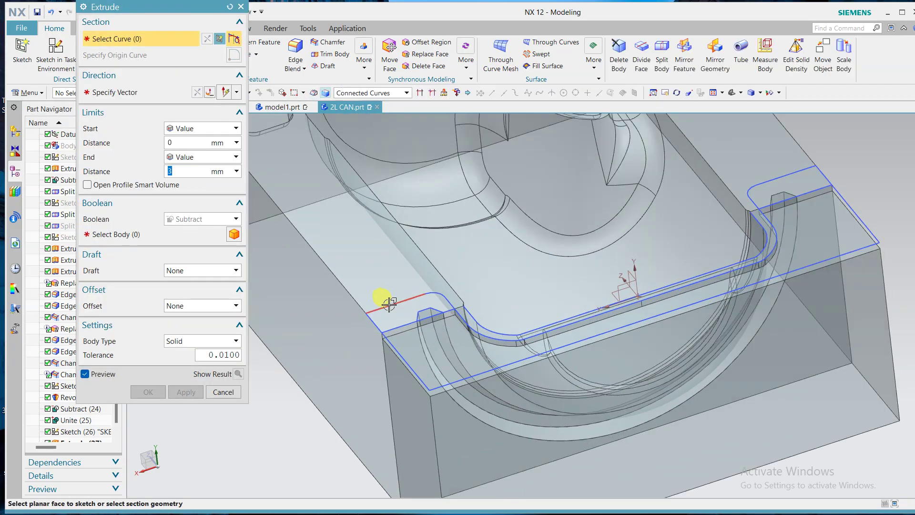
{"action": "left_click", "coordinate": [390, 303]}
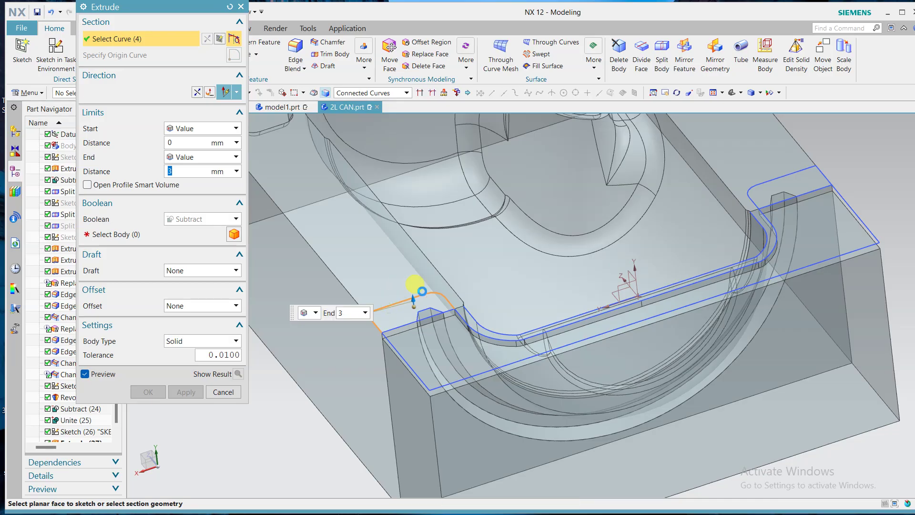
{"action": "left_click", "coordinate": [399, 326]}
{"action": "left_click", "coordinate": [164, 234]}
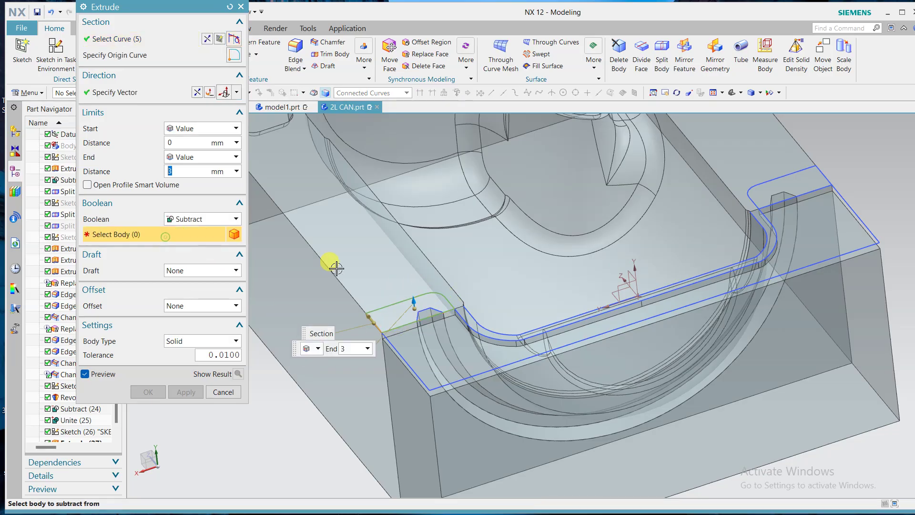
{"action": "left_click", "coordinate": [328, 261]}
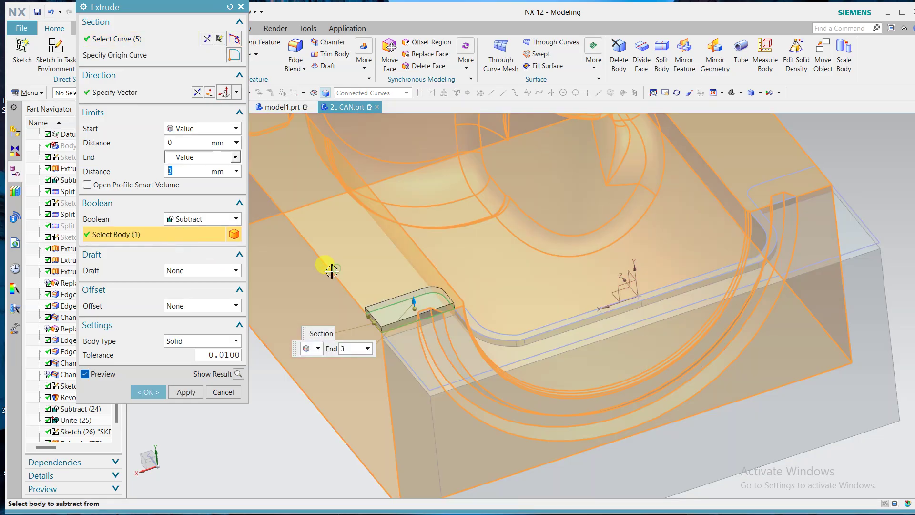
{"action": "left_click", "coordinate": [197, 92]}
{"action": "left_click", "coordinate": [186, 393]}
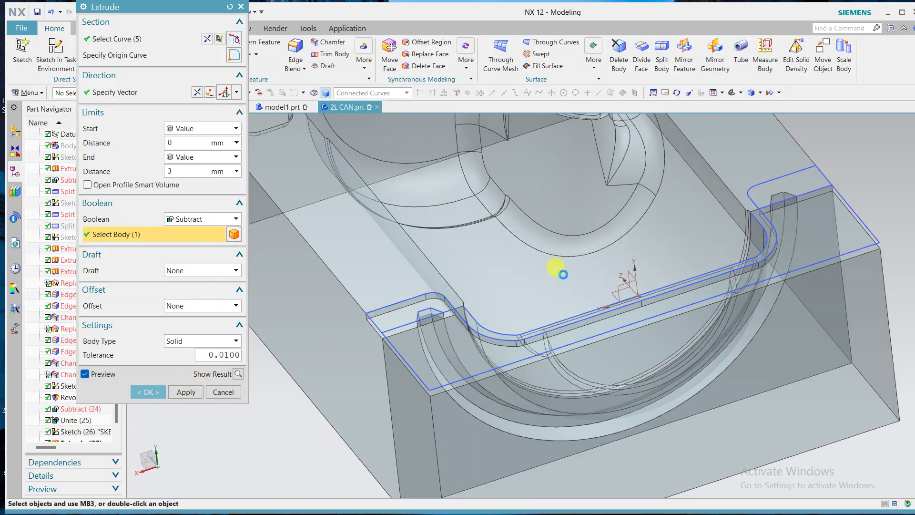
Cut the matching rounded profile on the opposite side 3 mm into the main mould block and leave Extrude
{"action": "left_click", "coordinate": [791, 174]}
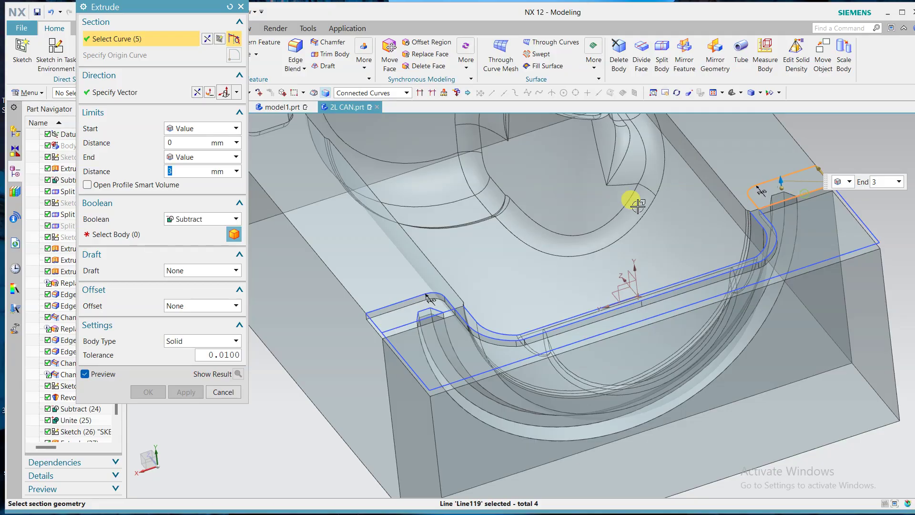
{"action": "left_click", "coordinate": [181, 233]}
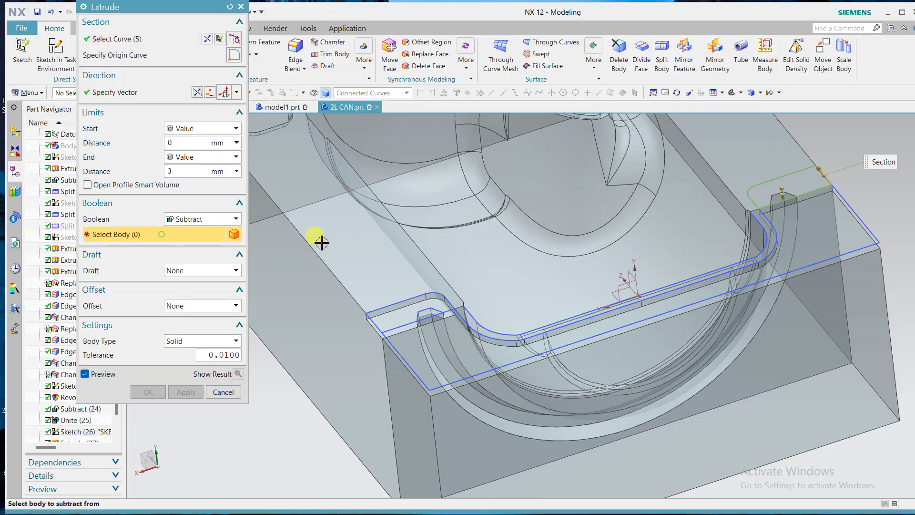
{"action": "left_click", "coordinate": [264, 351]}
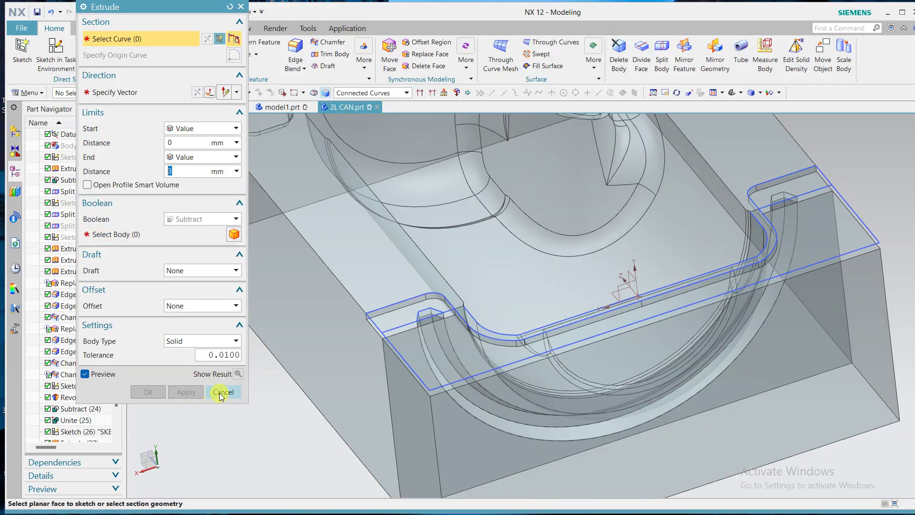
{"action": "left_click", "coordinate": [225, 392]}
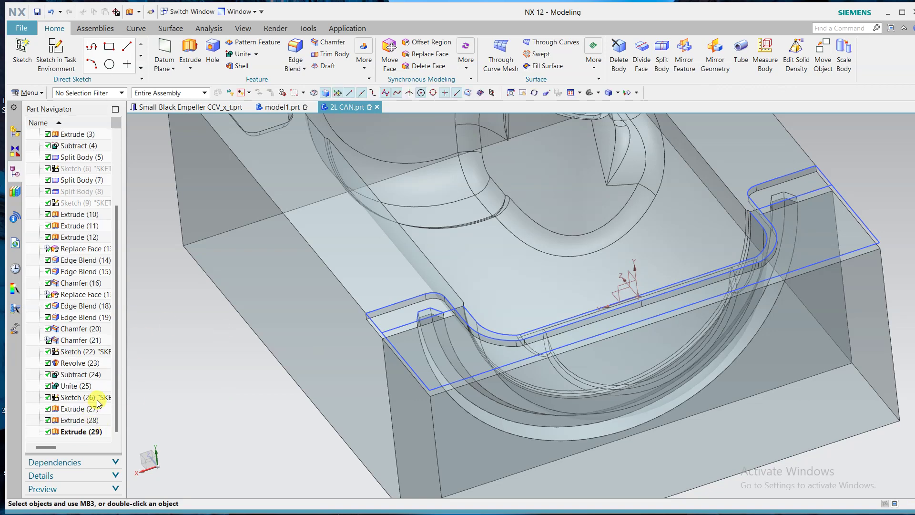
Hide the base outline sketch and the profile sketch of the revolved ring
{"action": "right_click", "coordinate": [97, 402]}
{"action": "left_click", "coordinate": [124, 101]}
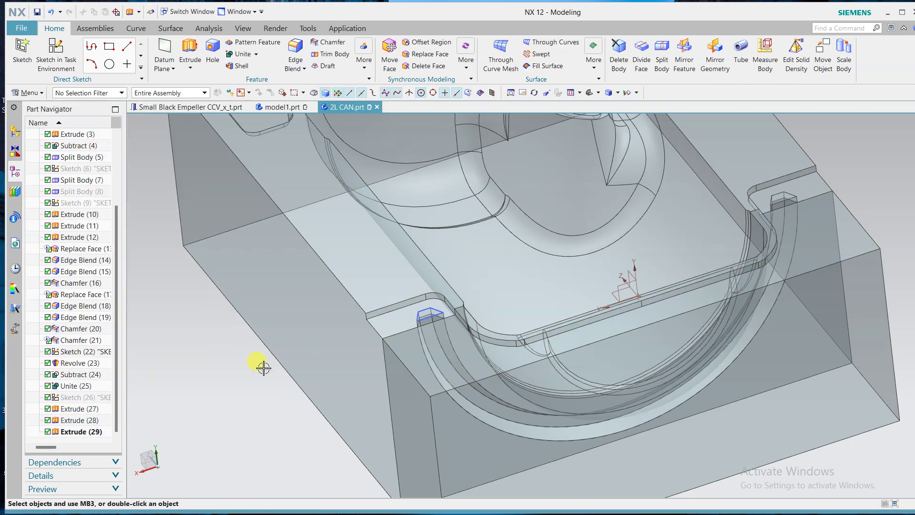
{"action": "right_click_drag", "start_coordinate": [431, 317], "coordinate": [433, 335]}
Chamfer the tangent edges of one side recess in the main block with a 3 mm offset at 32°
{"action": "mouse_move", "coordinate": [374, 358]}
{"action": "middle_mouse_down"}
{"action": "mouse_move", "coordinate": [439, 337]}
{"action": "mouse_move", "coordinate": [449, 351]}
{"action": "middle_mouse_up"}
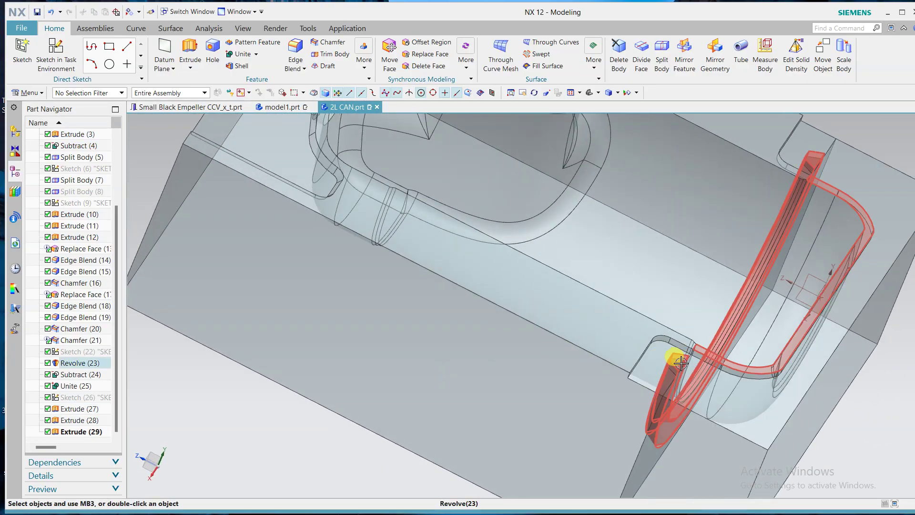
{"action": "scroll", "coordinate": [608, 348], "scroll_direction": "down", "scroll_amount": 5}
{"action": "middle_click_drag", "start_coordinate": [609, 348], "coordinate": [561, 354]}
{"action": "scroll", "coordinate": [729, 298], "scroll_direction": "up", "scroll_amount": 4}
{"action": "scroll", "coordinate": [712, 261], "scroll_direction": "down", "scroll_amount": 1}
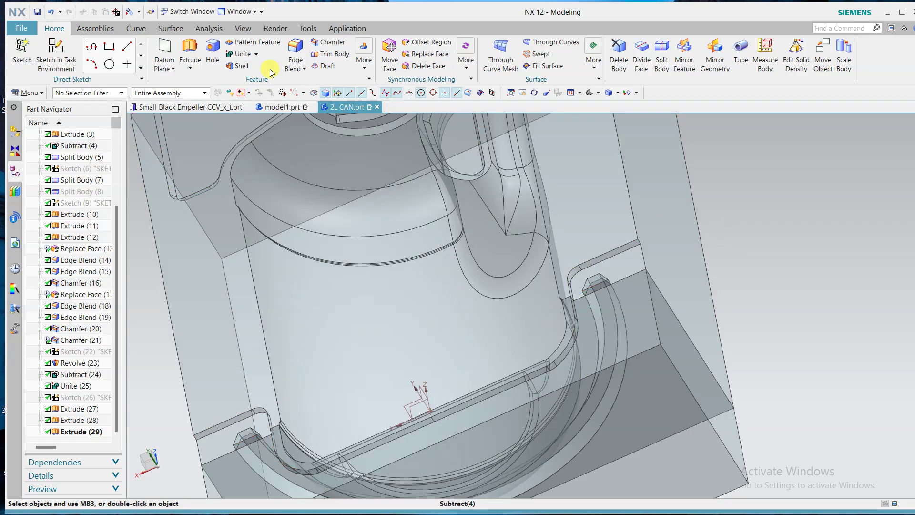
{"action": "left_click", "coordinate": [318, 45]}
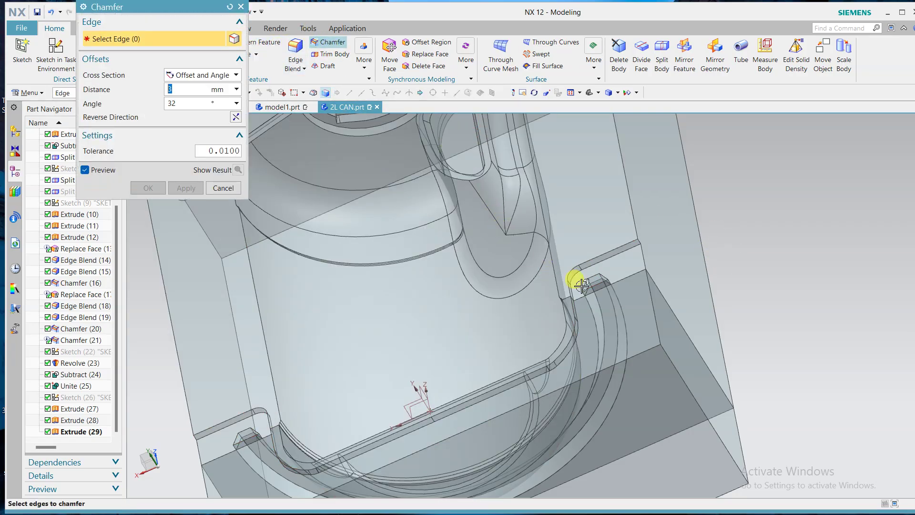
{"action": "left_click", "coordinate": [605, 257]}
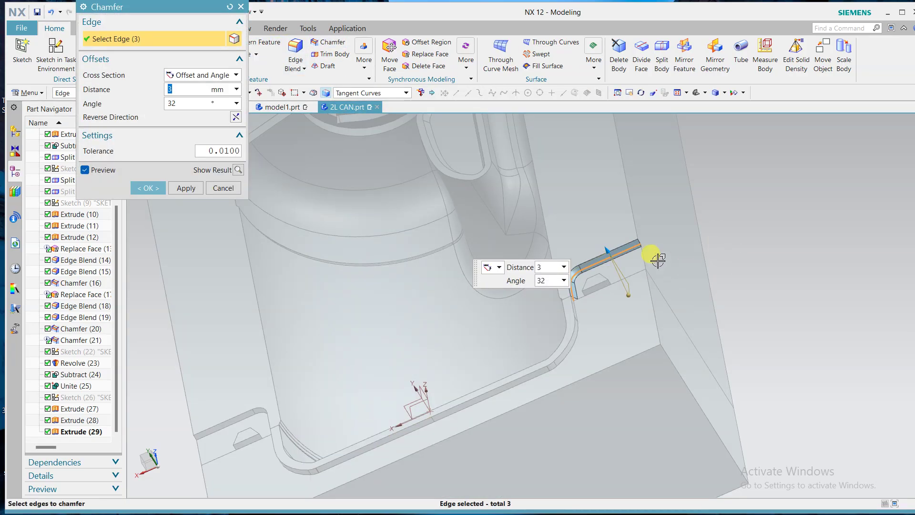
{"action": "left_click", "coordinate": [186, 188]}
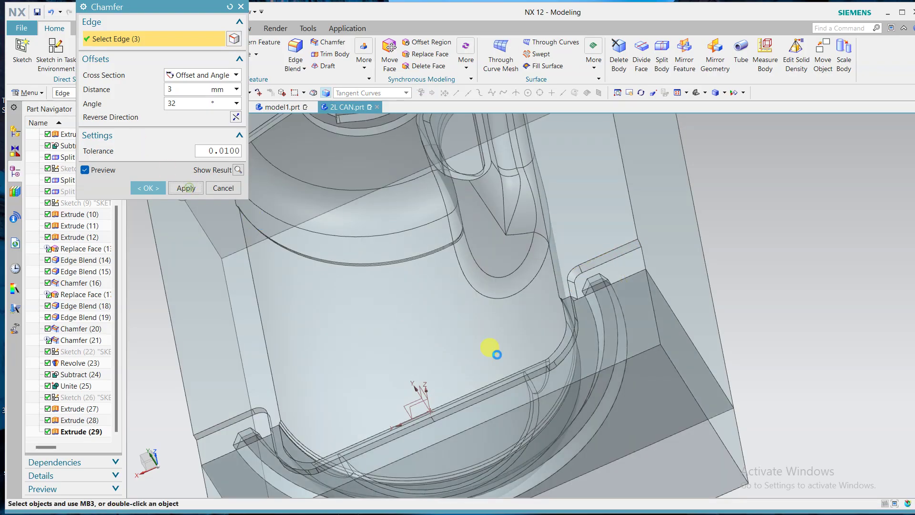
Chamfer the recess edges around the base cavity and the remaining side recess with a 3 mm offset at 32°
{"action": "left_click", "coordinate": [580, 335]}
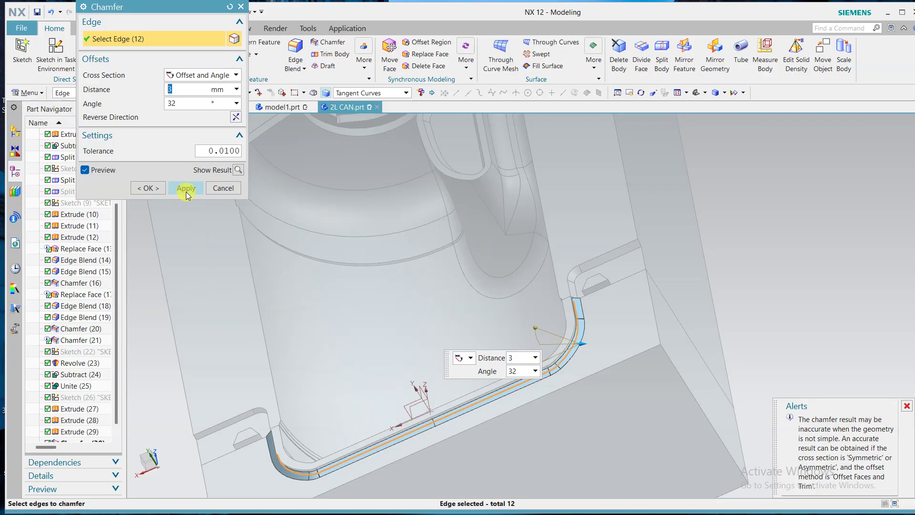
{"action": "left_click", "coordinate": [186, 188]}
{"action": "middle_click_drag", "start_coordinate": [475, 343], "coordinate": [503, 324]}
{"action": "scroll", "coordinate": [501, 323], "scroll_direction": "up", "scroll_amount": 4}
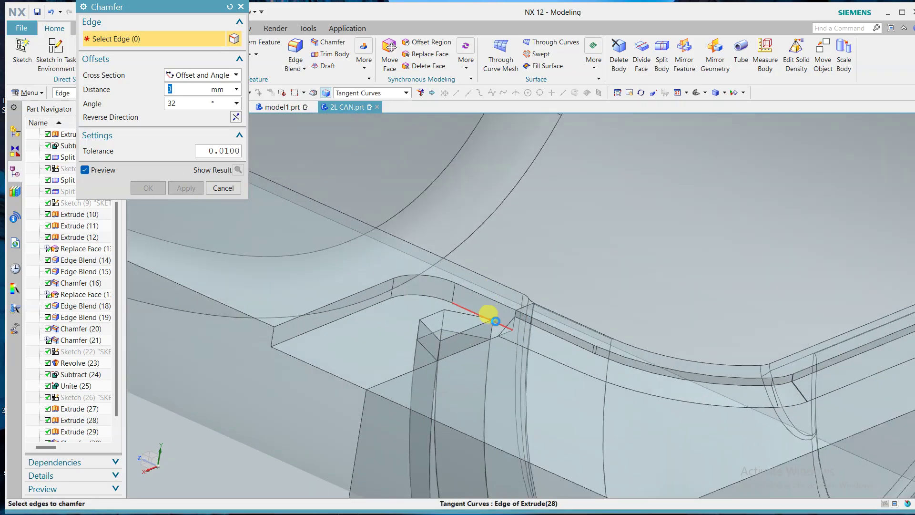
{"action": "left_click", "coordinate": [496, 320]}
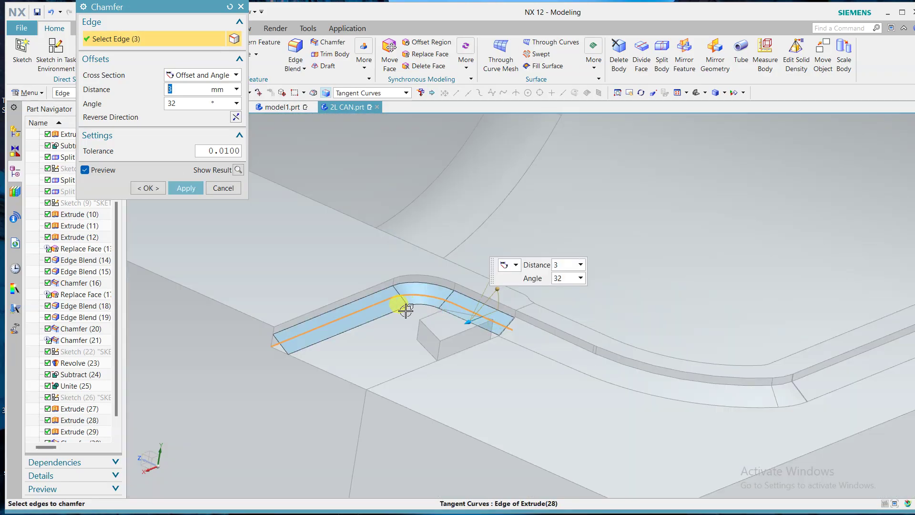
{"action": "left_click", "coordinate": [146, 187]}
{"action": "scroll", "coordinate": [477, 367], "scroll_direction": "up", "scroll_amount": 2}
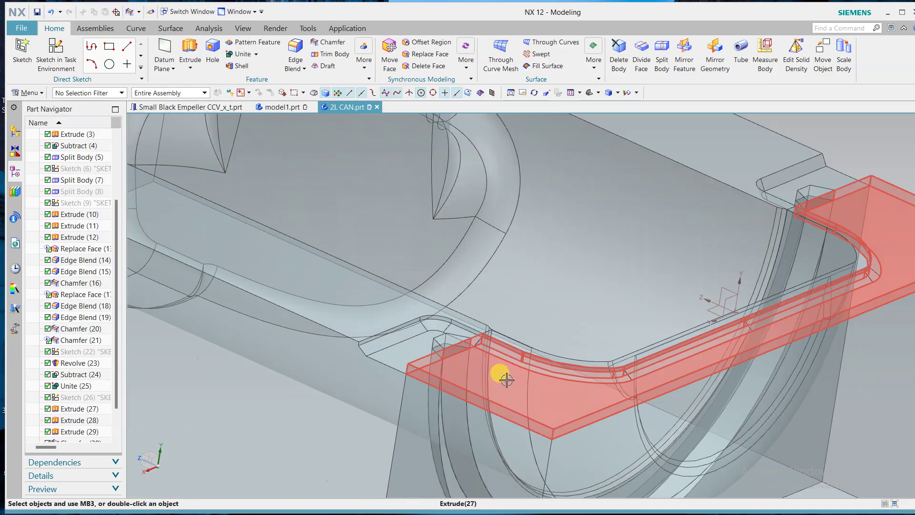
{"action": "middle_click_drag", "start_coordinate": [507, 380], "coordinate": [549, 377]}
{"action": "left_click", "coordinate": [827, 434]}
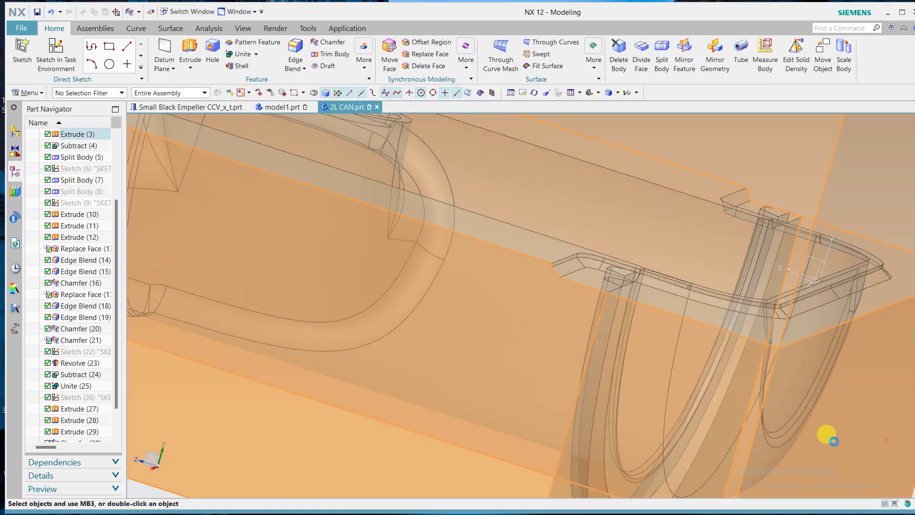
{"action": "key", "text": "Delete"}
{"action": "key", "text": "Escape"}
{"action": "scroll", "coordinate": [535, 368], "scroll_direction": "down", "scroll_amount": 4}
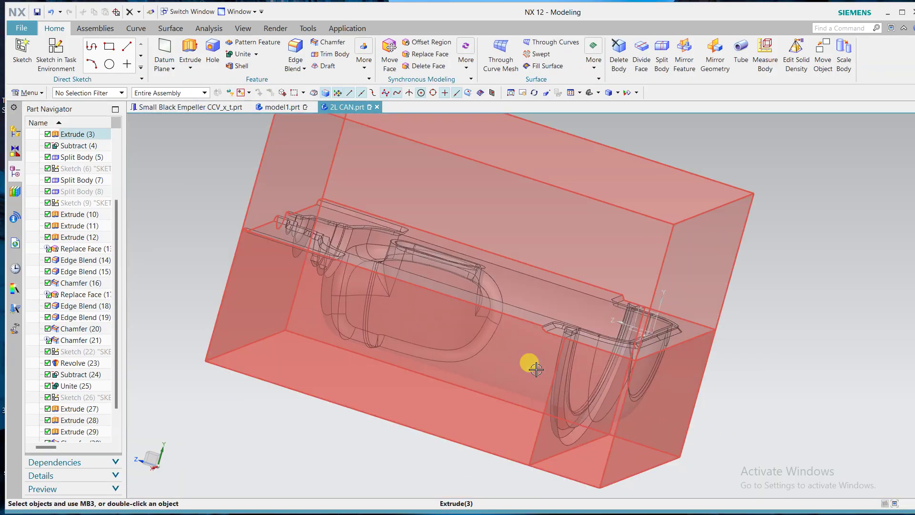
Replace the revolved ring's end face on one side of the cavity with the adjacent recess floor face at 0 mm offset
{"action": "key", "text": "F8"}
{"action": "scroll", "coordinate": [615, 267], "scroll_direction": "up", "scroll_amount": 6}
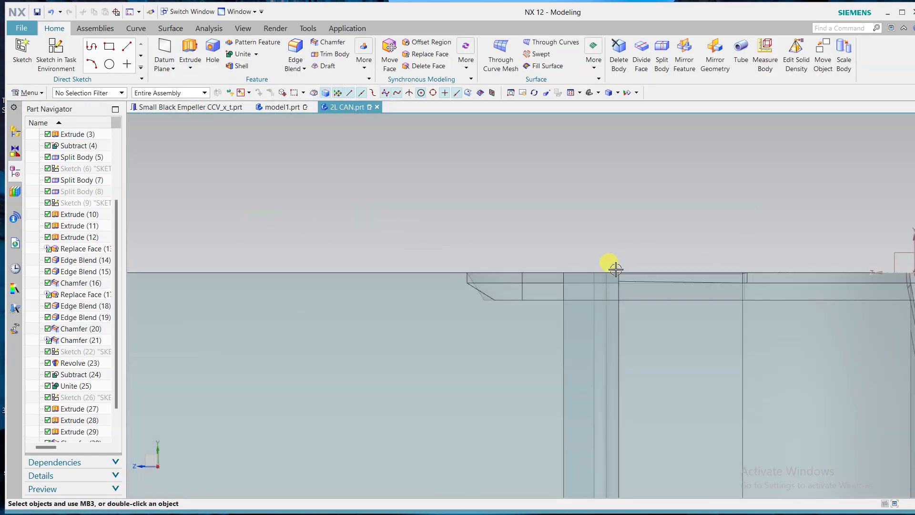
{"action": "middle_click_drag", "start_coordinate": [607, 292], "coordinate": [621, 223]}
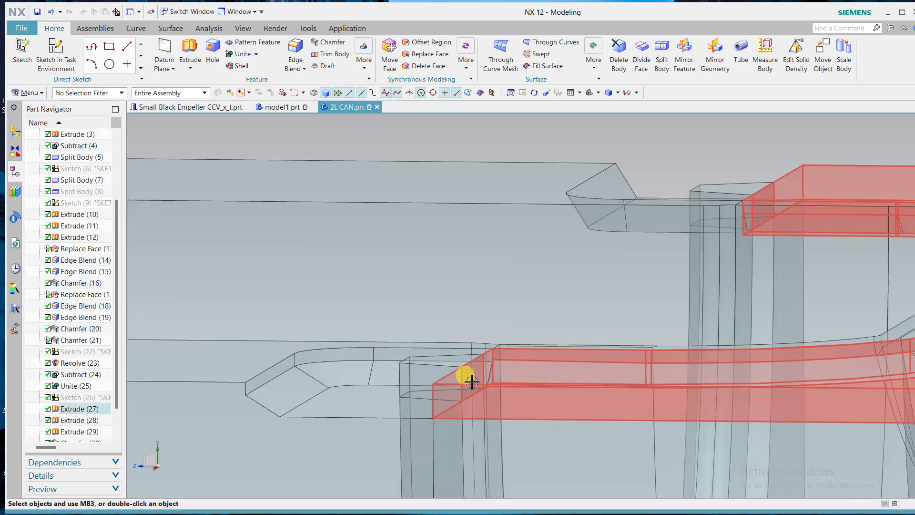
{"action": "scroll", "coordinate": [509, 368], "scroll_direction": "down", "scroll_amount": 2}
{"action": "middle_click_drag", "start_coordinate": [509, 367], "coordinate": [511, 321]}
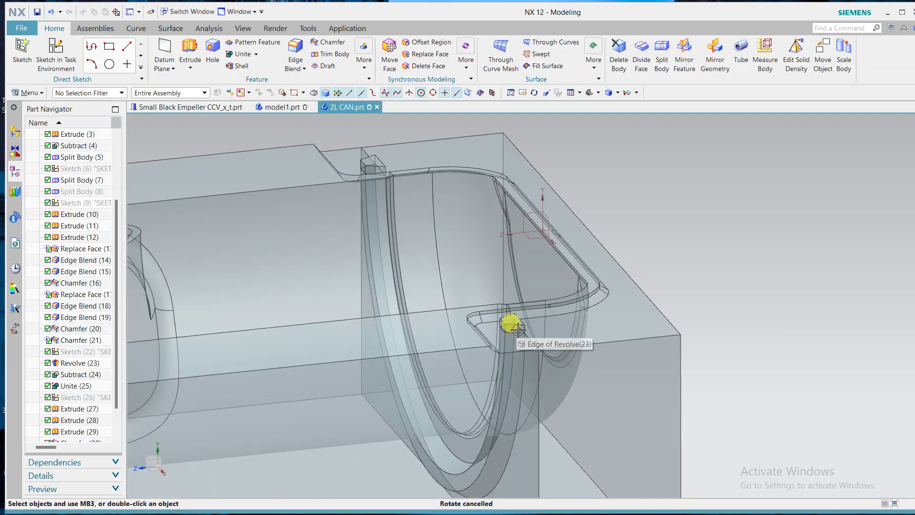
{"action": "scroll", "coordinate": [508, 317], "scroll_direction": "up", "scroll_amount": 3}
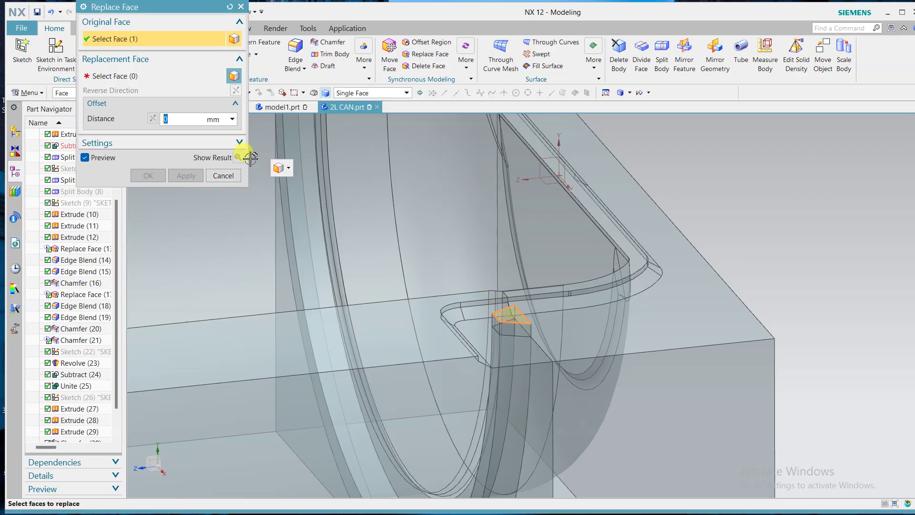
{"action": "left_click", "coordinate": [146, 76]}
{"action": "left_click", "coordinate": [510, 347]}
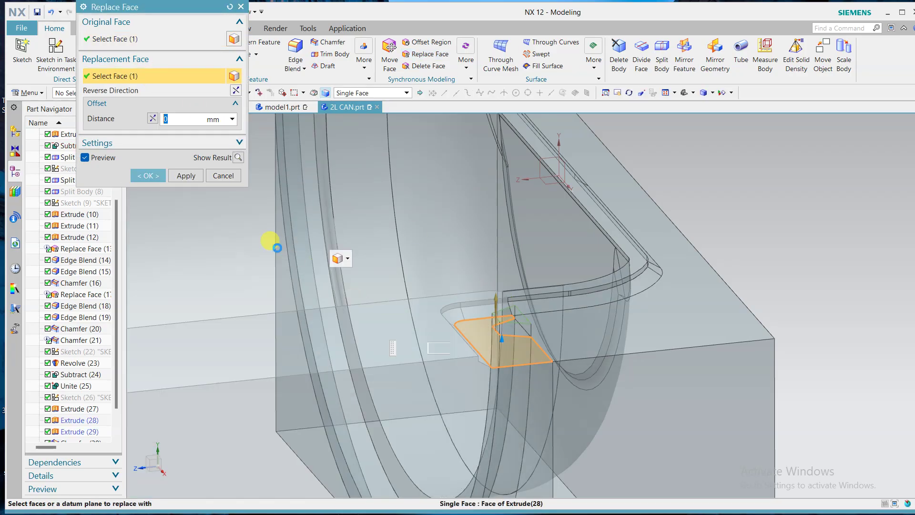
{"action": "left_click", "coordinate": [185, 175]}
Replace the ring's opposite end face with the adjoining recess floor face at 0 mm offset and leave Replace Face
{"action": "scroll", "coordinate": [739, 319], "scroll_direction": "down", "scroll_amount": 6}
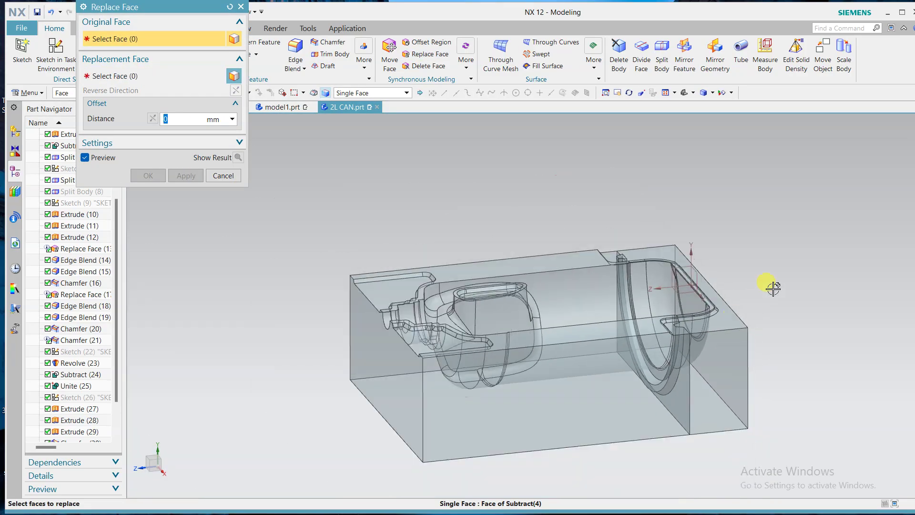
{"action": "middle_click_drag", "start_coordinate": [773, 289], "coordinate": [697, 302]}
{"action": "scroll", "coordinate": [666, 265], "scroll_direction": "up", "scroll_amount": 8}
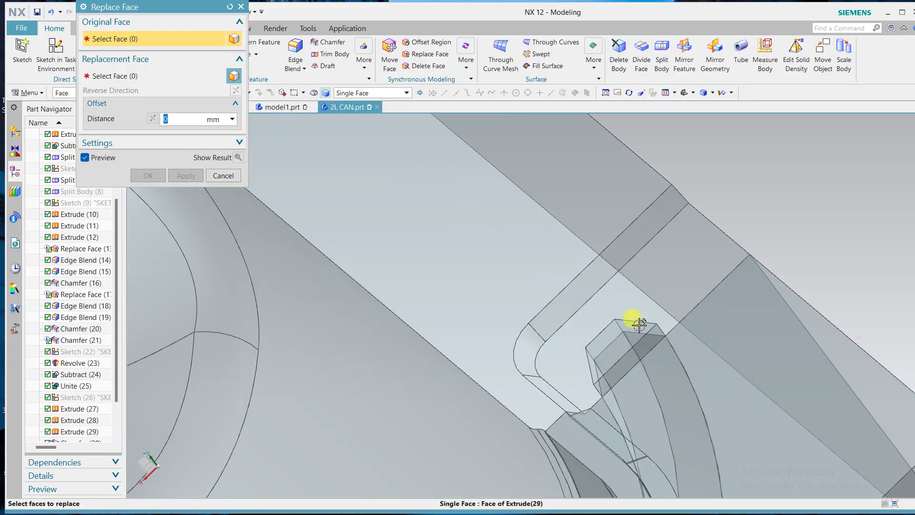
{"action": "left_click", "coordinate": [640, 325]}
{"action": "left_click", "coordinate": [179, 77]}
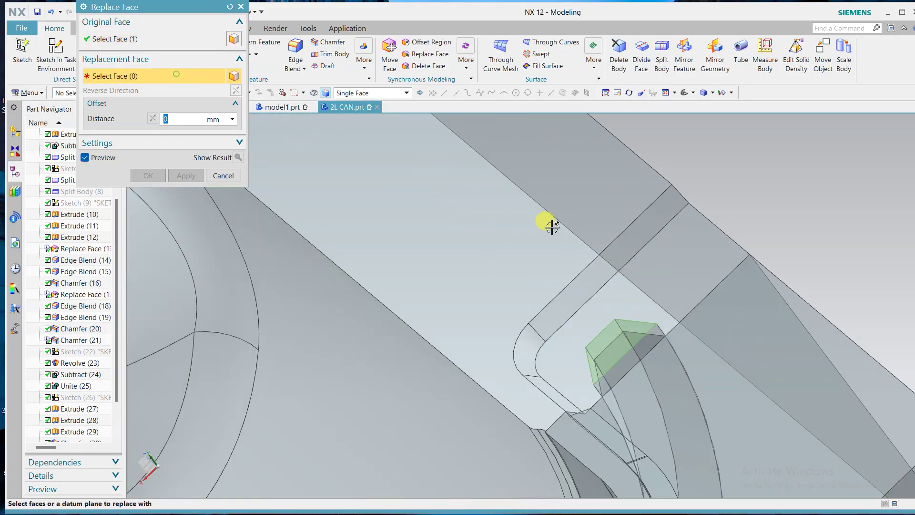
{"action": "left_click", "coordinate": [661, 278]}
{"action": "middle_click", "coordinate": [754, 206]}
{"action": "scroll", "coordinate": [634, 237], "scroll_direction": "down", "scroll_amount": 6}
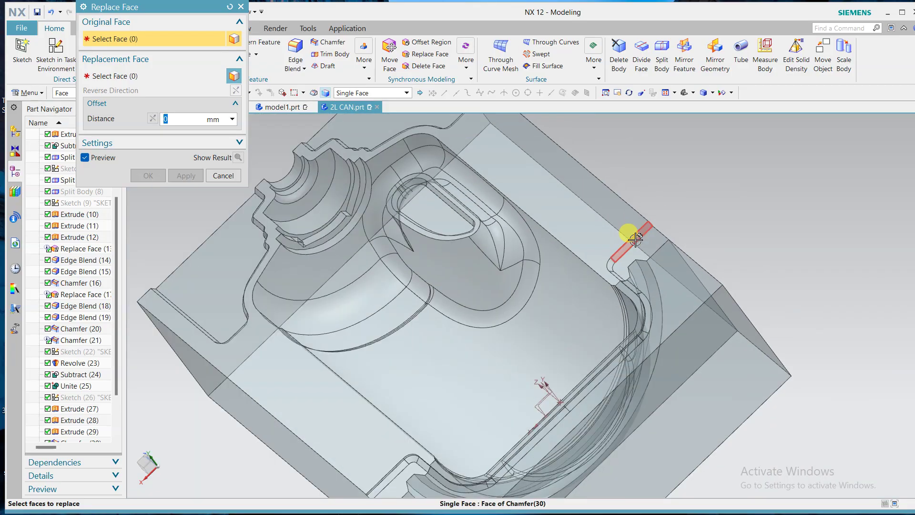
{"action": "scroll", "coordinate": [682, 217], "scroll_direction": "down", "scroll_amount": 3}
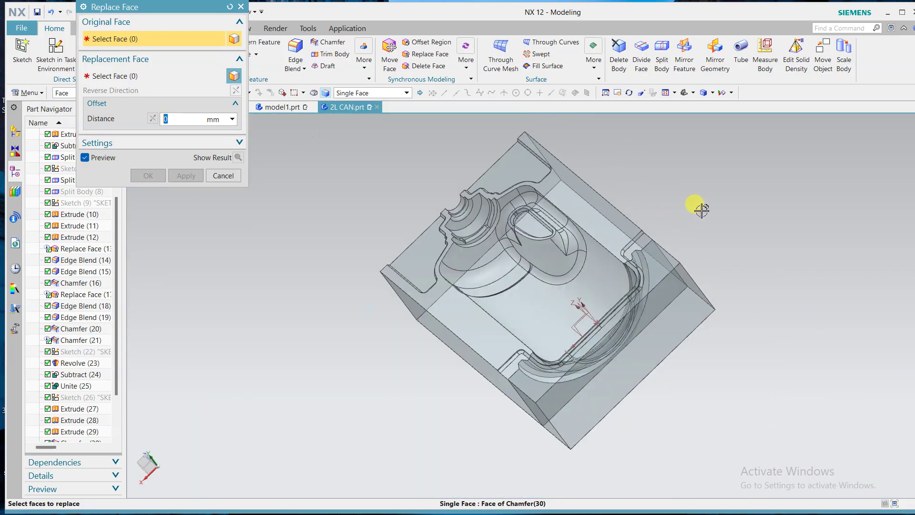
{"action": "middle_click", "coordinate": [701, 210]}
{"action": "key", "text": "Escape"}
Restrict the selection filter to faces
{"action": "middle_click_drag", "start_coordinate": [700, 211], "coordinate": [333, 247]}
{"action": "scroll", "coordinate": [723, 275], "scroll_direction": "up", "scroll_amount": 1}
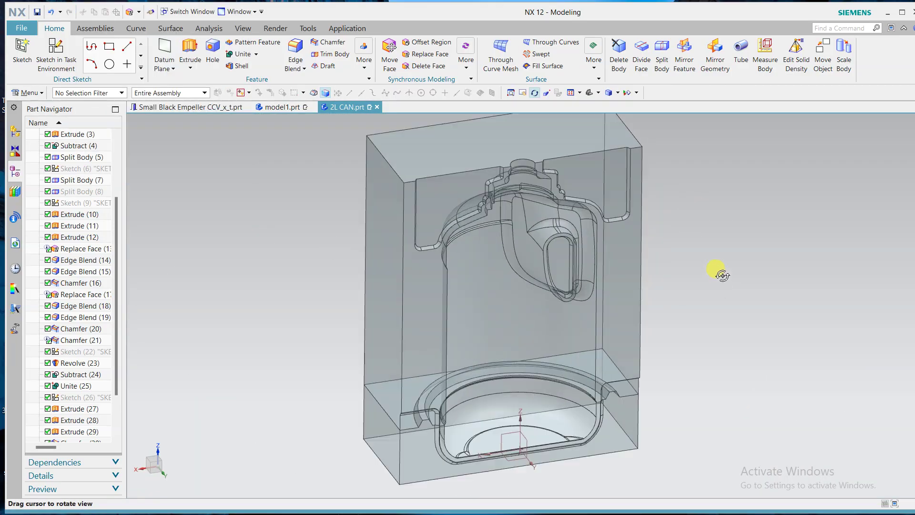
{"action": "left_click", "coordinate": [123, 93]}
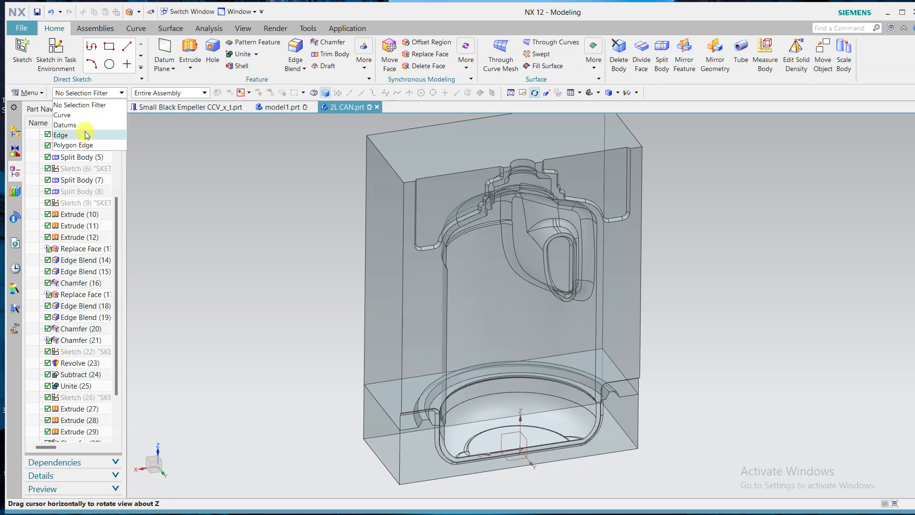
{"action": "left_click", "coordinate": [106, 94]}
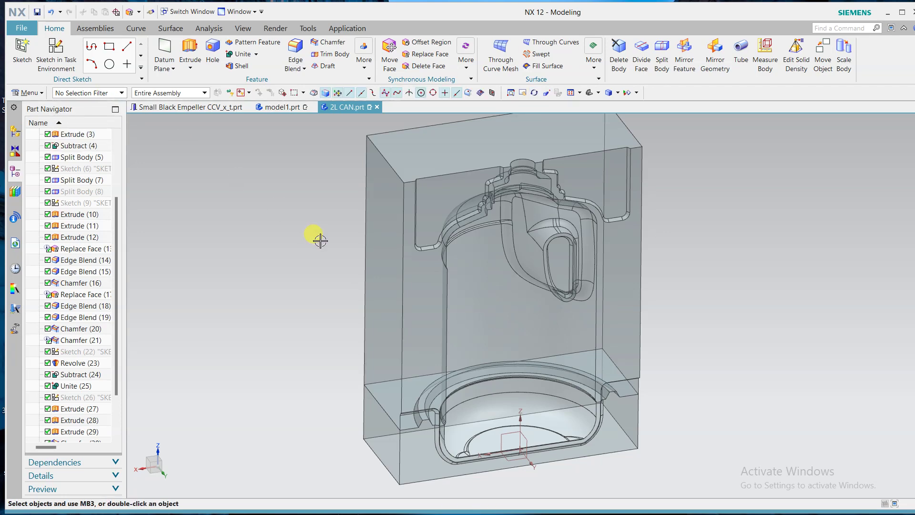
{"action": "left_click", "coordinate": [93, 91]}
{"action": "left_click", "coordinate": [71, 174]}
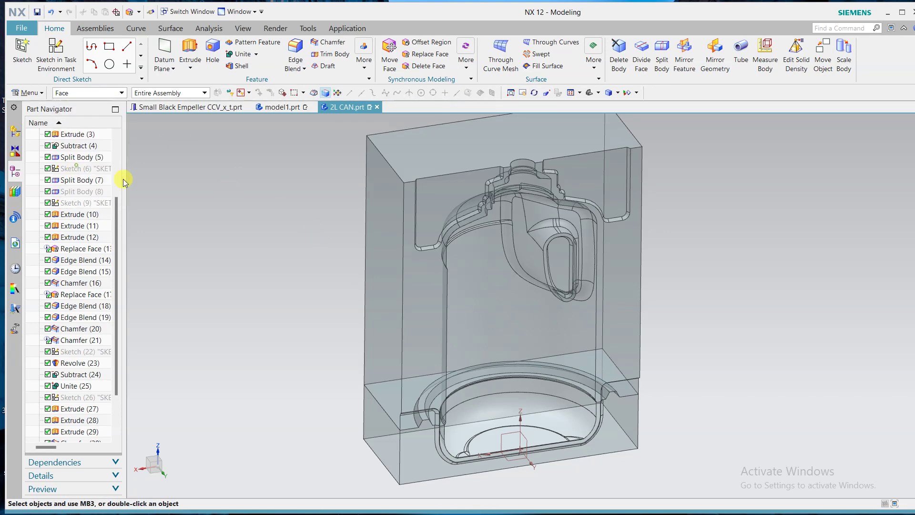
Color both side parting faces, the handle opening's parting face and the rim face around the base cavity Deep Emerald
{"action": "left_click", "coordinate": [414, 277]}
{"action": "left_click", "coordinate": [615, 253]}
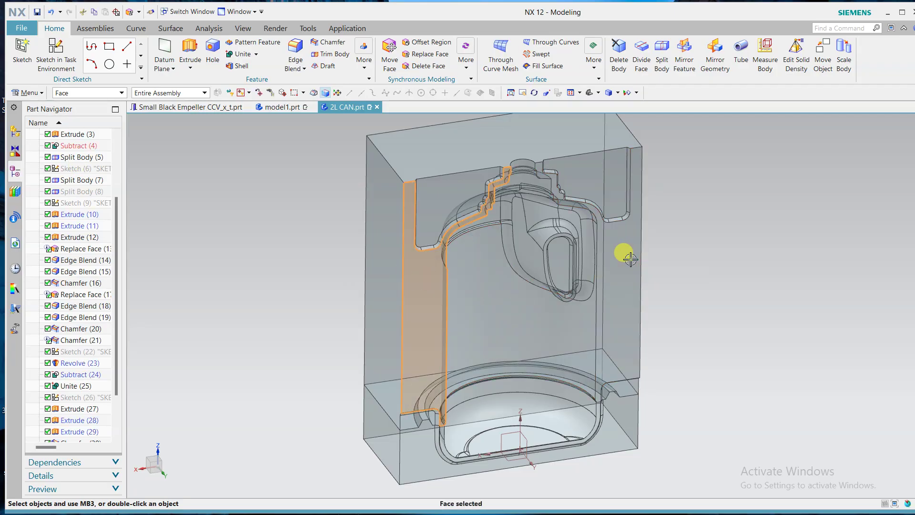
{"action": "scroll", "coordinate": [615, 252], "scroll_direction": "up", "scroll_amount": 5}
{"action": "left_click", "coordinate": [519, 205]}
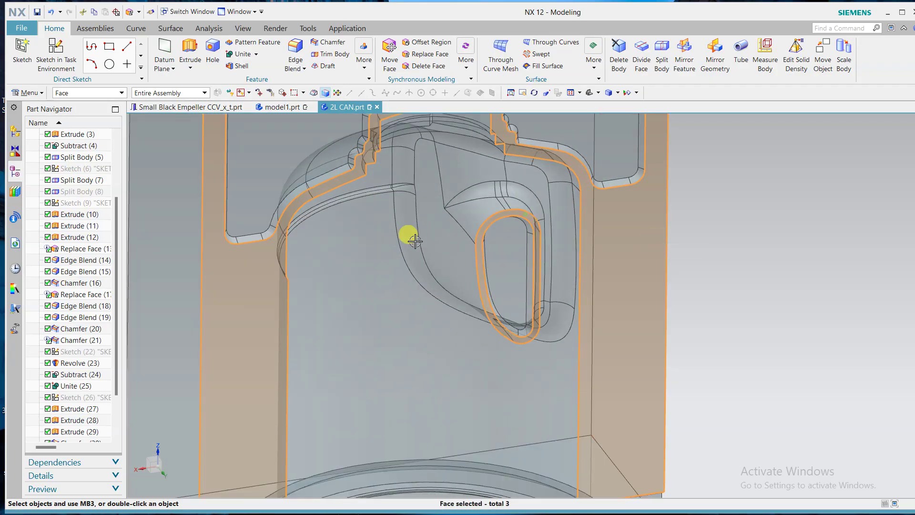
{"action": "scroll", "coordinate": [409, 237], "scroll_direction": "down", "scroll_amount": 6}
{"action": "scroll", "coordinate": [497, 328], "scroll_direction": "up", "scroll_amount": 5}
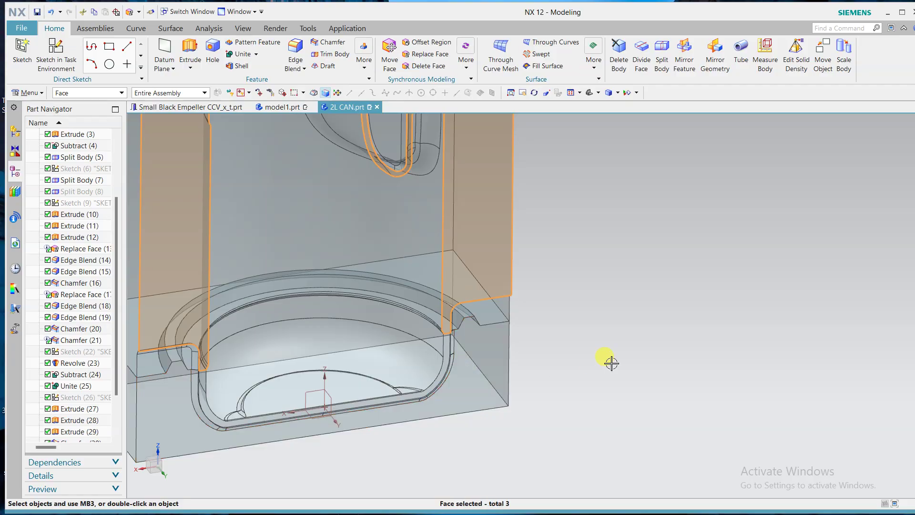
{"action": "middle_click_drag", "start_coordinate": [609, 362], "coordinate": [825, 327]}
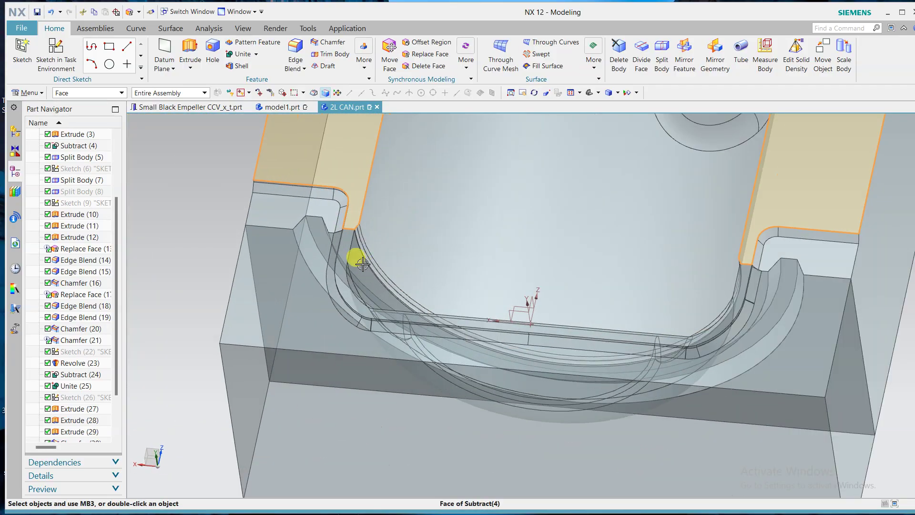
{"action": "left_click", "coordinate": [334, 248]}
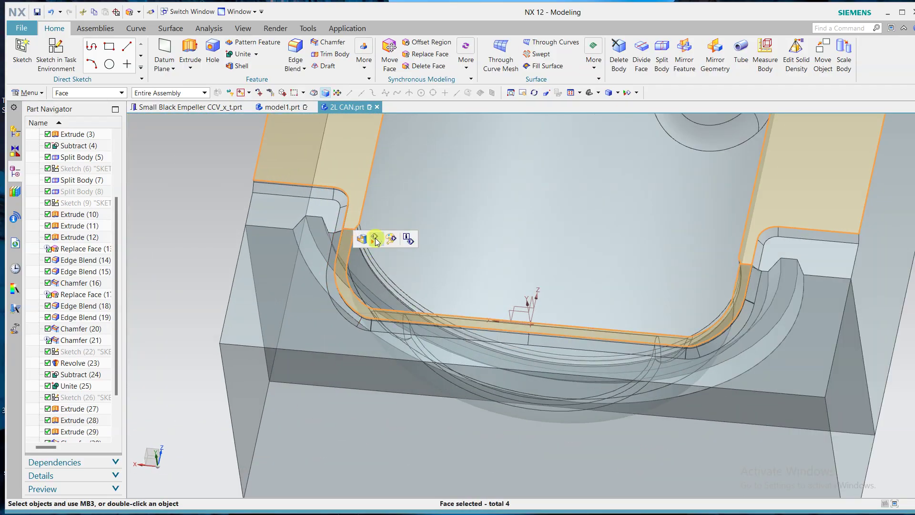
{"action": "left_click", "coordinate": [391, 239]}
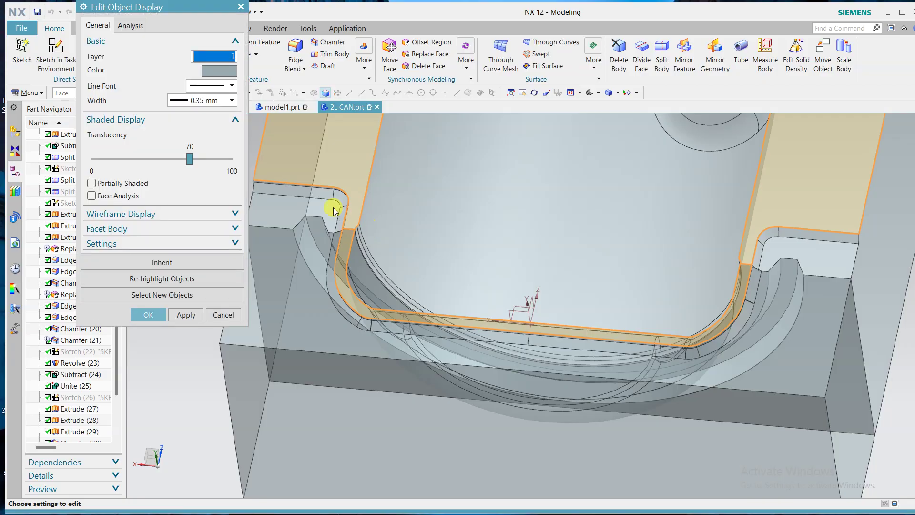
{"action": "left_click", "coordinate": [217, 71]}
{"action": "left_click", "coordinate": [167, 167]}
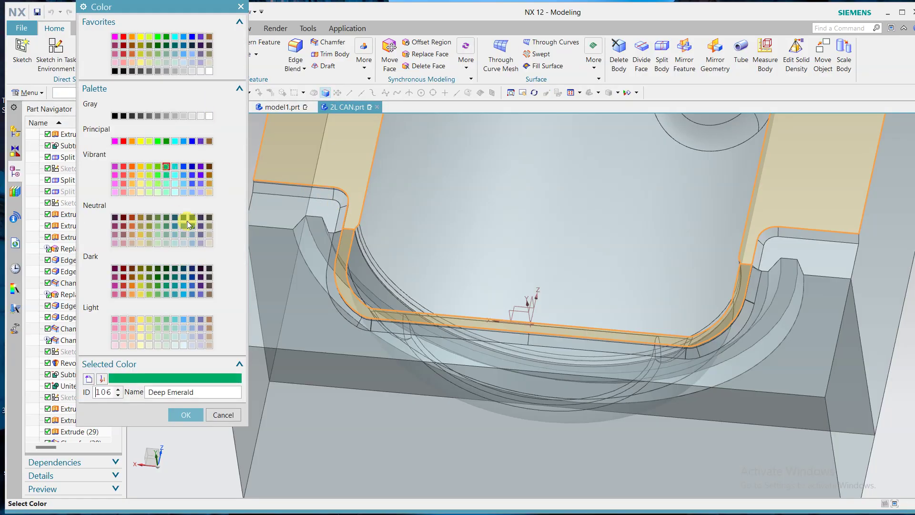
{"action": "left_click", "coordinate": [189, 414]}
{"action": "left_click", "coordinate": [148, 315]}
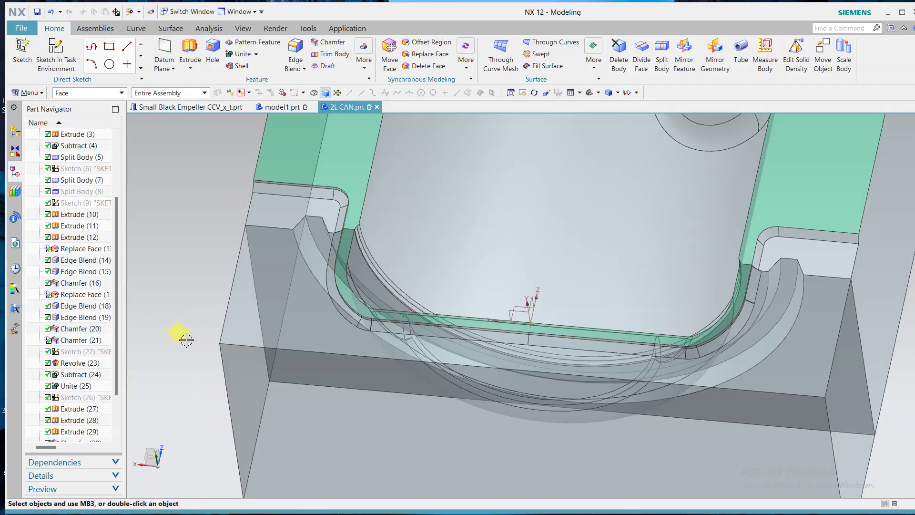
Show the hidden opposite mould half, the 2L can body and the base outline sketch
{"action": "scroll", "coordinate": [214, 348], "scroll_direction": "down", "scroll_amount": 5}
{"action": "middle_click_drag", "start_coordinate": [476, 364], "coordinate": [510, 362]}
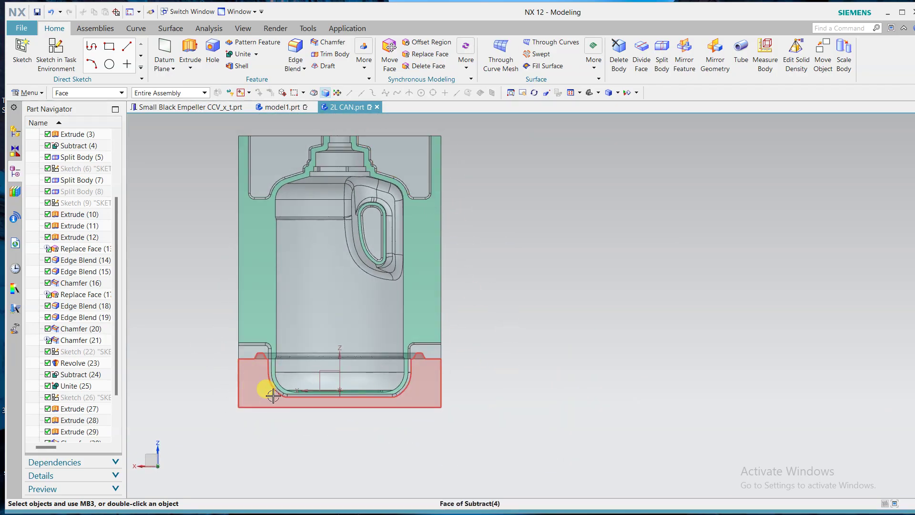
{"action": "middle_click_drag", "start_coordinate": [403, 343], "coordinate": [511, 392]}
{"action": "middle_click_drag", "start_coordinate": [498, 395], "coordinate": [574, 416]}
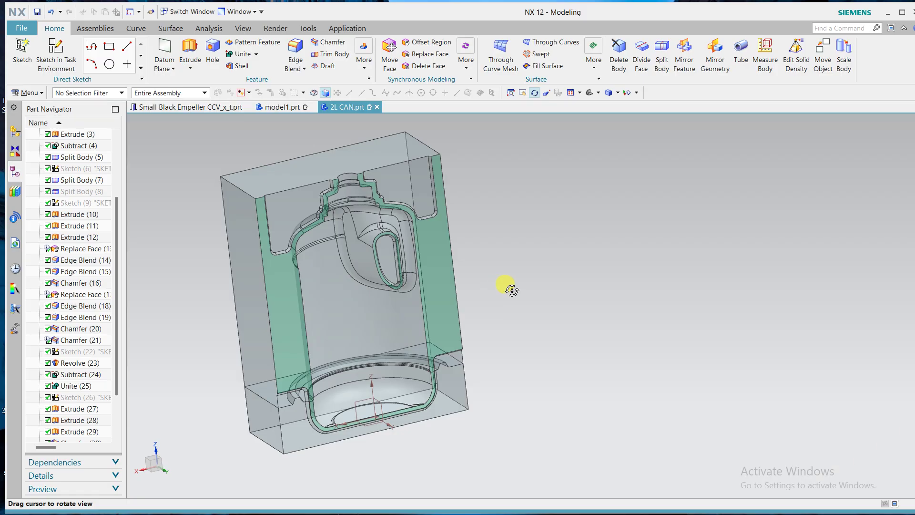
{"action": "left_click_drag", "start_coordinate": [503, 284], "coordinate": [477, 293]}
{"action": "key", "text": "ctrl+shift+k"}
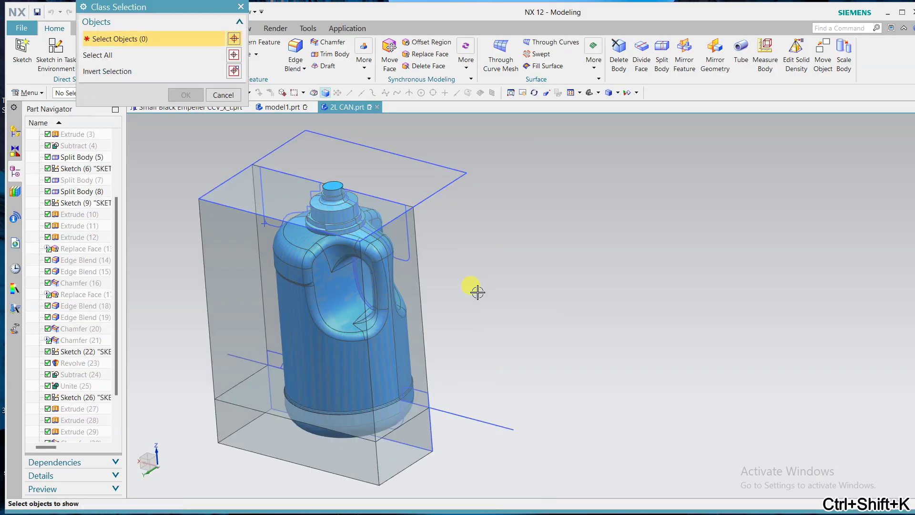
{"action": "left_click", "coordinate": [402, 321]}
{"action": "left_click", "coordinate": [375, 331]}
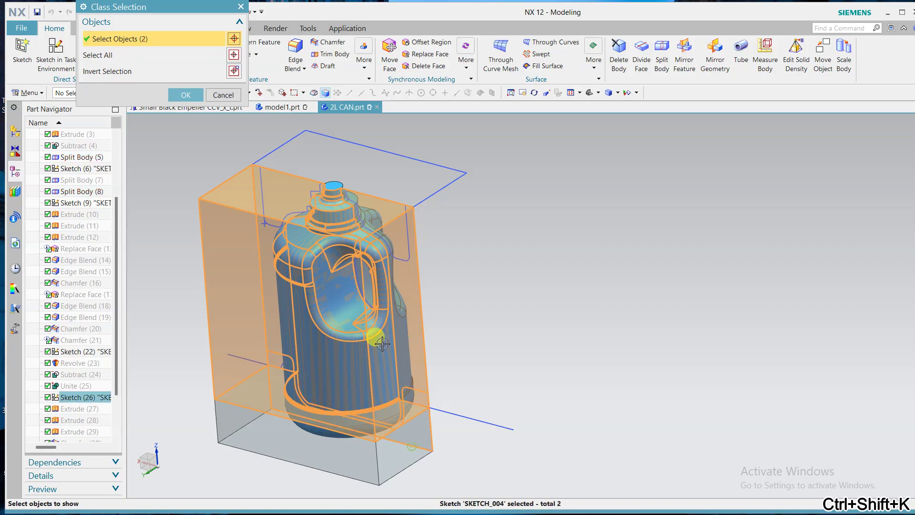
{"action": "middle_click", "coordinate": [373, 323]}
Reset the selection filter to No Selection Filter
{"action": "middle_click_drag", "start_coordinate": [492, 347], "coordinate": [623, 300]}
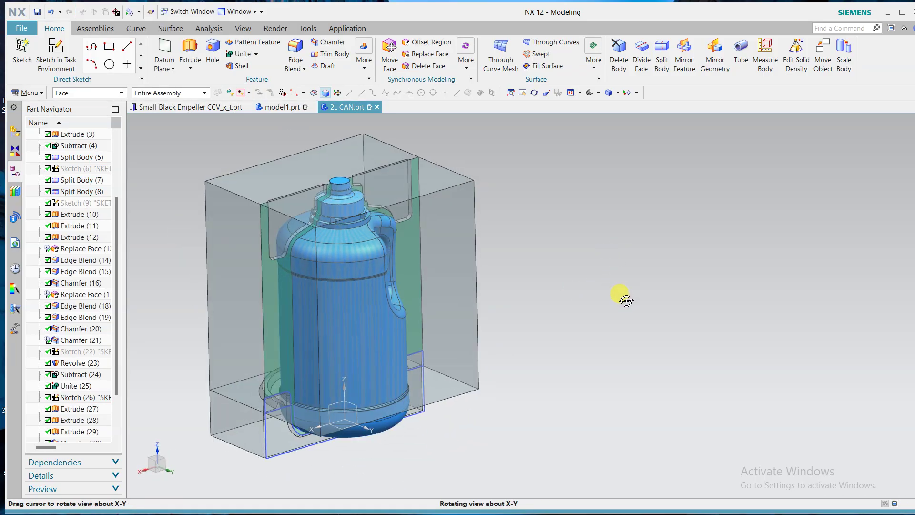
{"action": "mouse_move", "coordinate": [347, 266]}
{"action": "middle_mouse_down"}
{"action": "mouse_move", "coordinate": [366, 322]}
{"action": "mouse_move", "coordinate": [343, 268]}
{"action": "mouse_move", "coordinate": [355, 272]}
{"action": "middle_mouse_up"}
{"action": "middle_click_drag", "start_coordinate": [453, 302], "coordinate": [507, 307]}
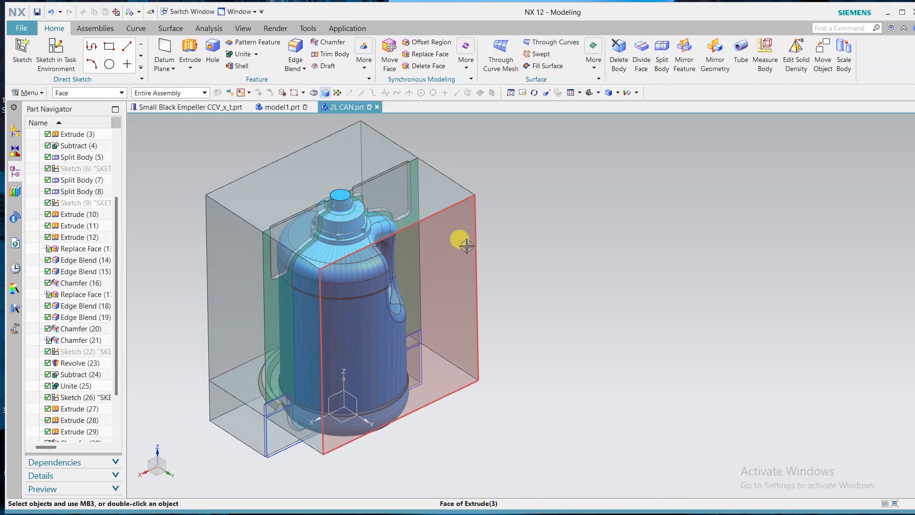
{"action": "left_click", "coordinate": [97, 94]}
{"action": "left_click", "coordinate": [76, 103]}
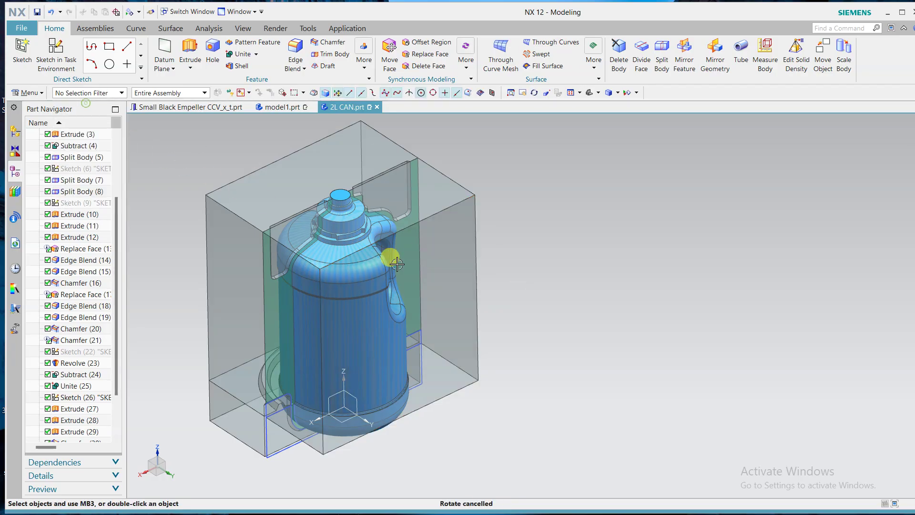
{"action": "left_click", "coordinate": [448, 246]}
{"action": "key", "text": "ctrl+b"}
{"action": "right_click", "coordinate": [458, 291]}
{"action": "left_click", "coordinate": [378, 169]}
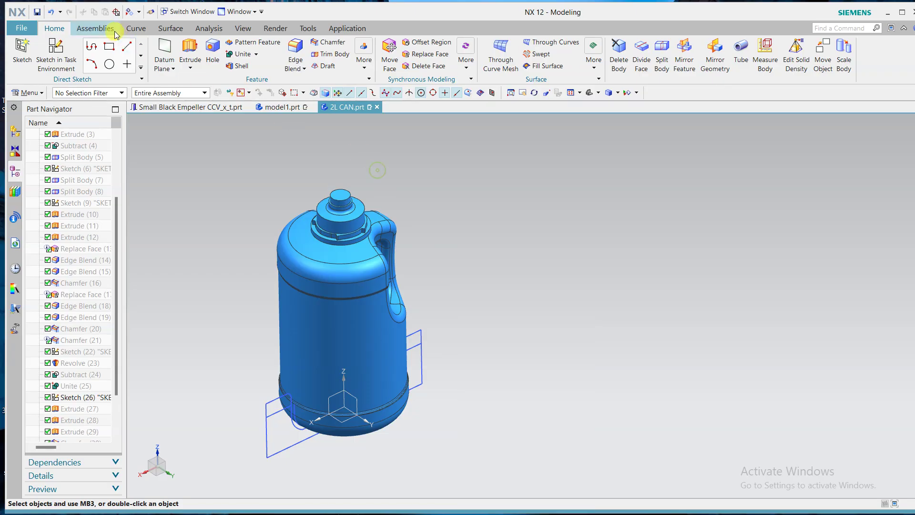
{"action": "left_click", "coordinate": [51, 12]}
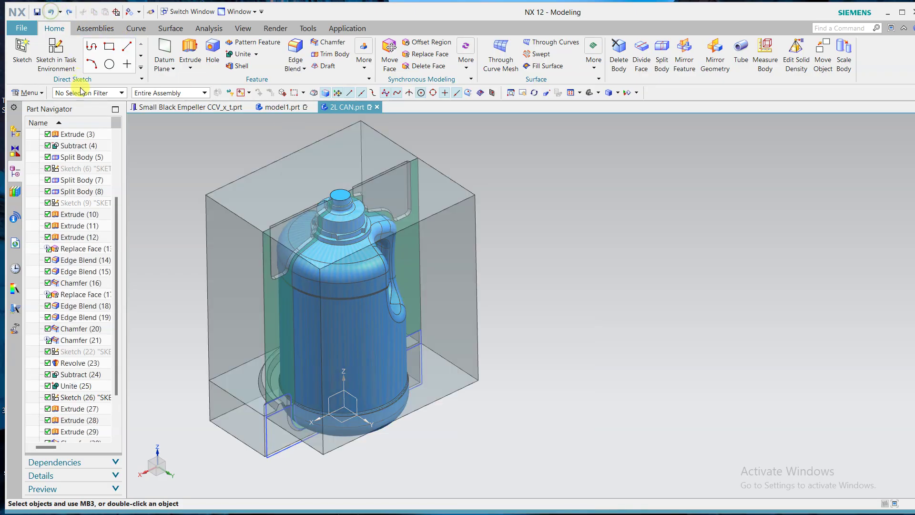
Restrict the selection filter to solid bodies and hide the unfinished front mould half that encloses the can
{"action": "left_click", "coordinate": [95, 93]}
{"action": "left_click", "coordinate": [90, 224]}
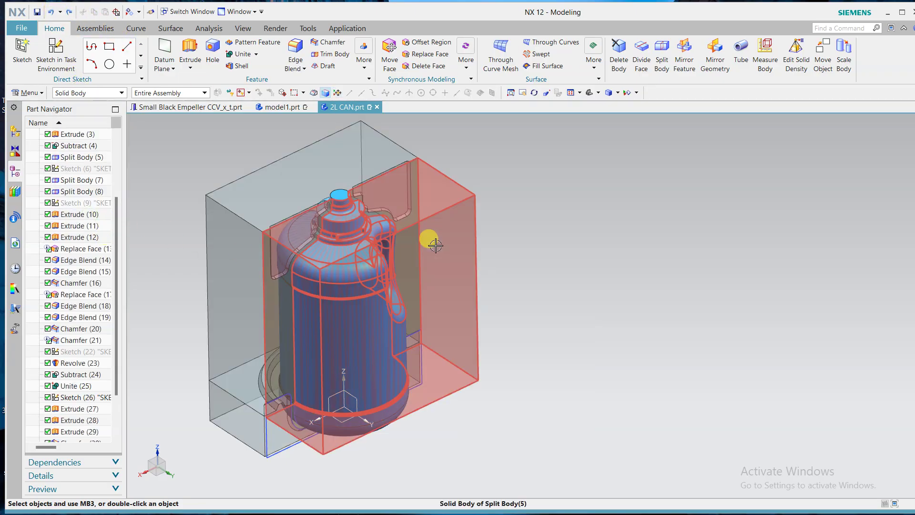
{"action": "left_click", "coordinate": [433, 244]}
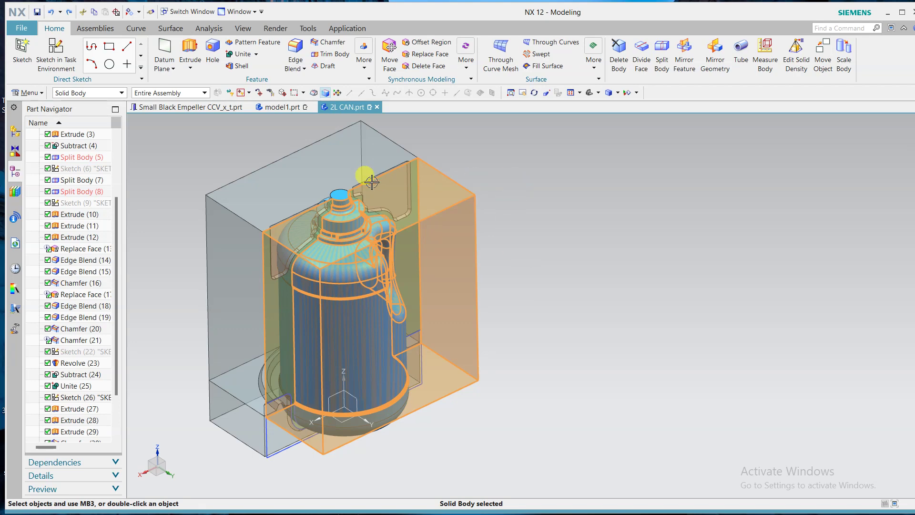
{"action": "key", "text": "ctrl+b"}
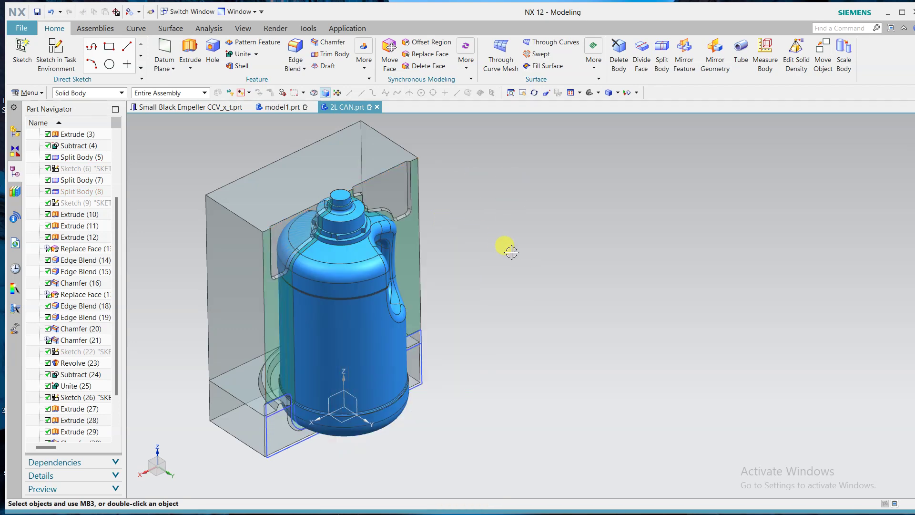
{"action": "middle_click_drag", "start_coordinate": [507, 249], "coordinate": [458, 246]}
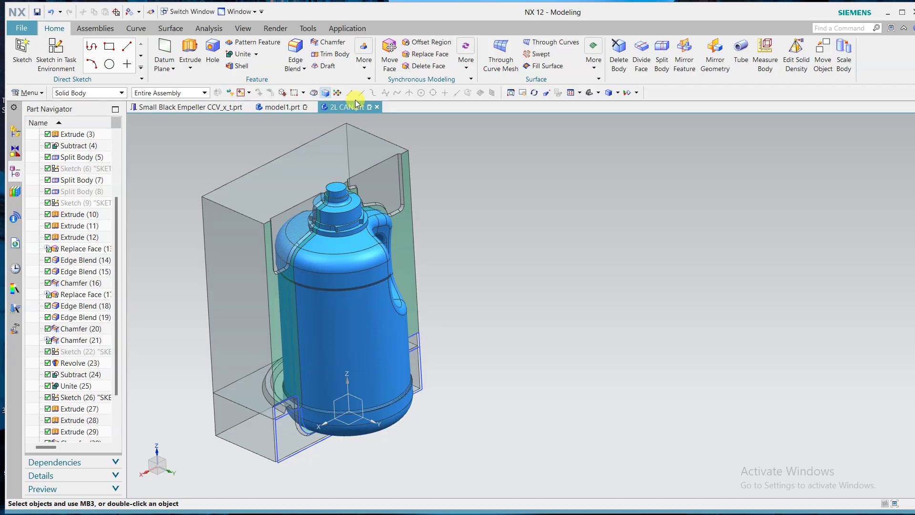
Mirror the finished rear mould half and its base block about the XZ plane with Mirror Geometry
{"action": "left_click", "coordinate": [713, 62]}
{"action": "left_click", "coordinate": [241, 191]}
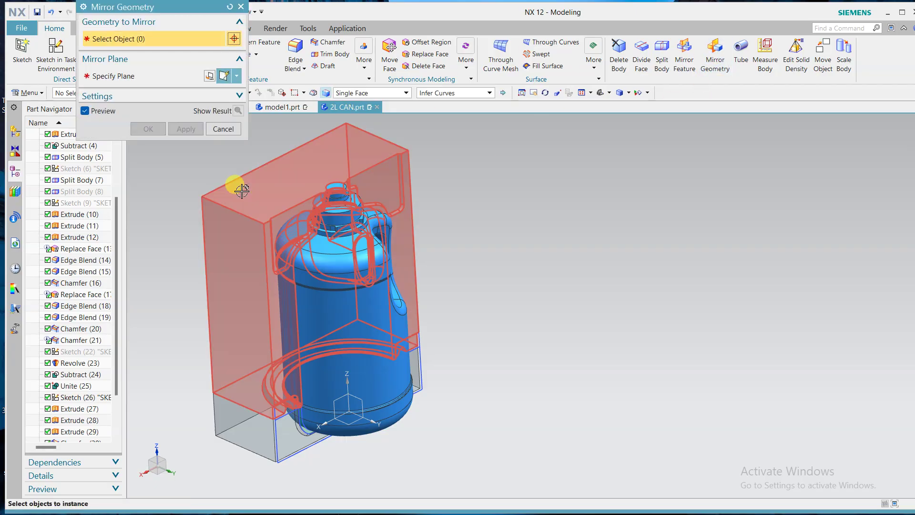
{"action": "left_click", "coordinate": [252, 421]}
{"action": "left_click", "coordinate": [148, 76]}
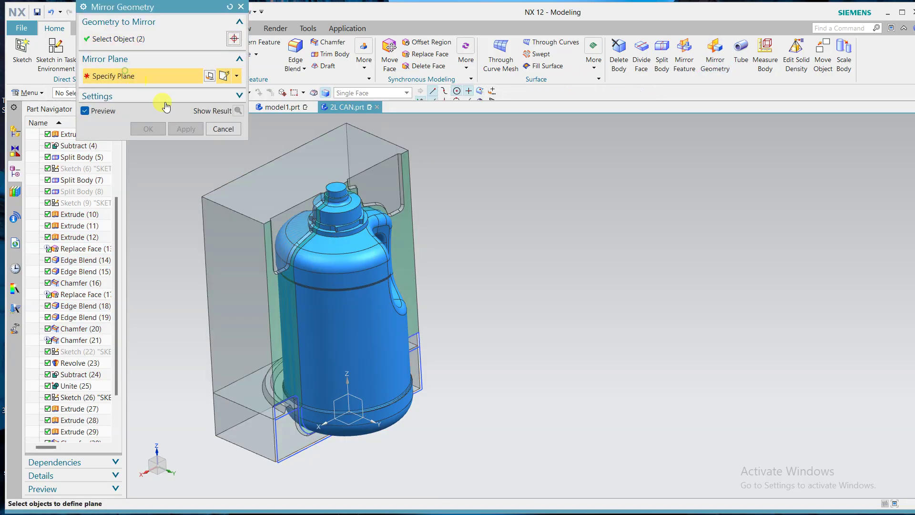
{"action": "left_click", "coordinate": [342, 398]}
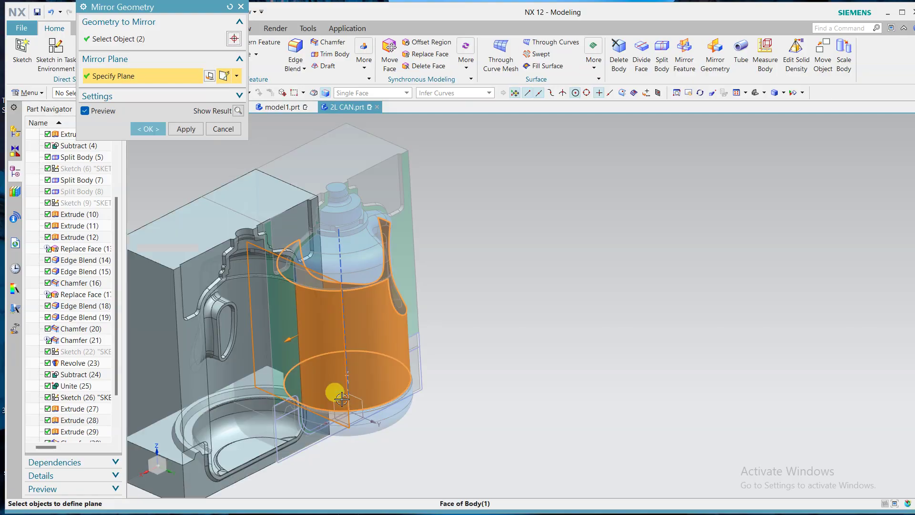
{"action": "left_click", "coordinate": [390, 353]}
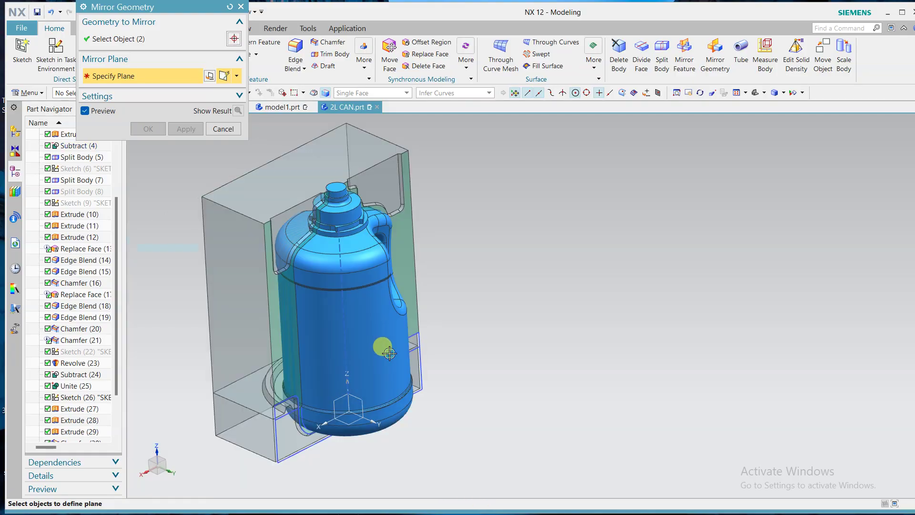
{"action": "left_click", "coordinate": [337, 399]}
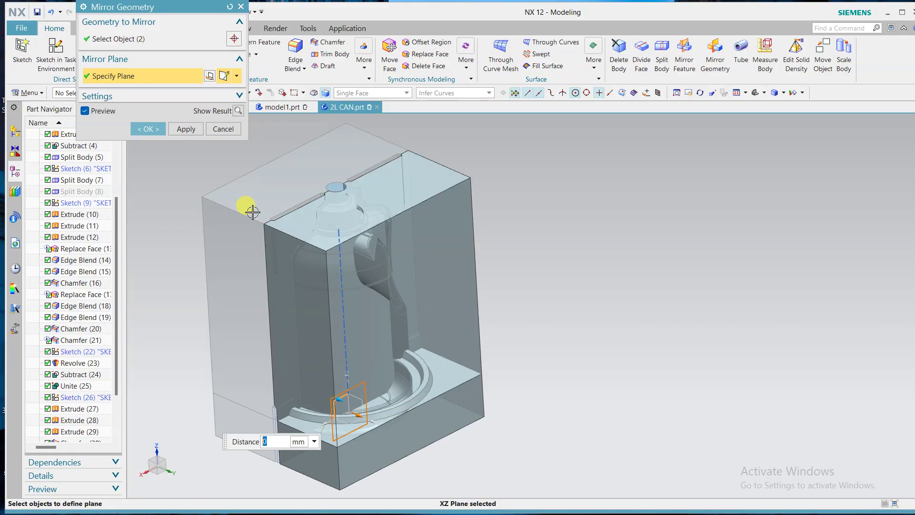
{"action": "left_click", "coordinate": [146, 133]}
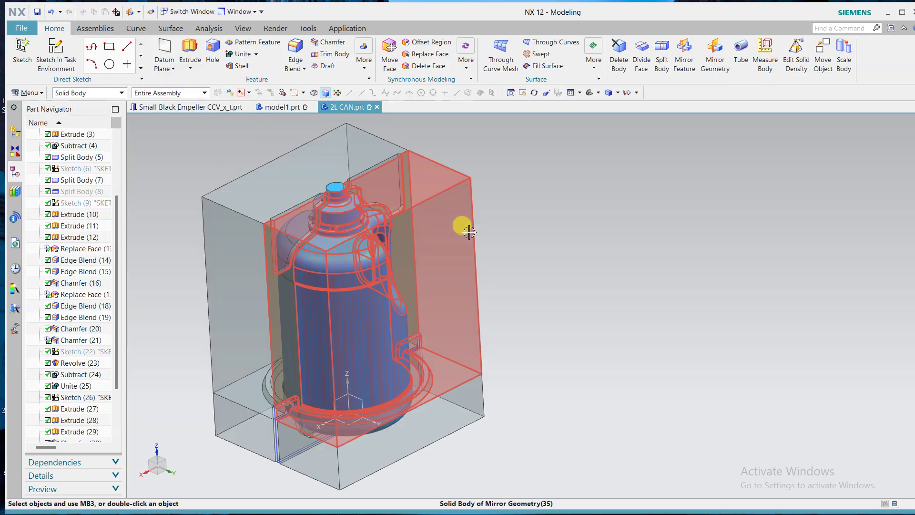
Start a sketch on the XZ plane with its horizontal reference along the X axis
{"action": "middle_click_drag", "start_coordinate": [549, 266], "coordinate": [439, 249]}
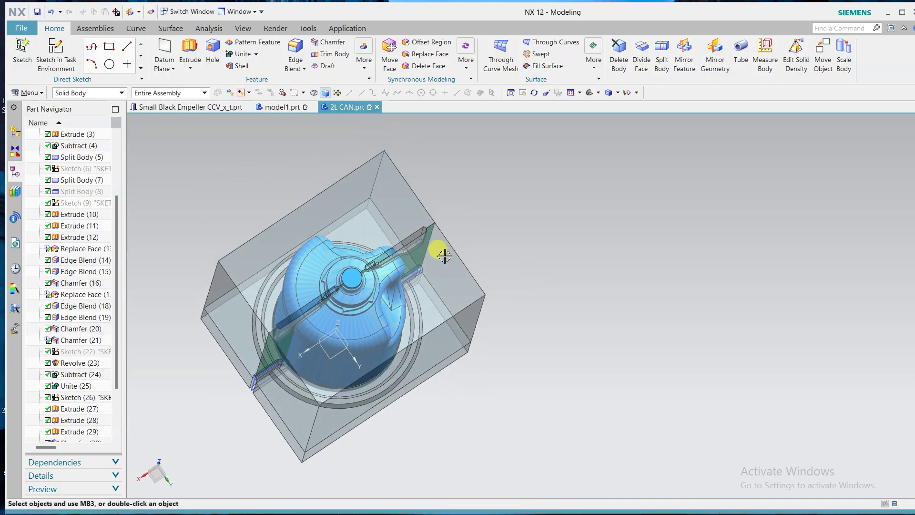
{"action": "middle_click_drag", "start_coordinate": [623, 303], "coordinate": [613, 255]}
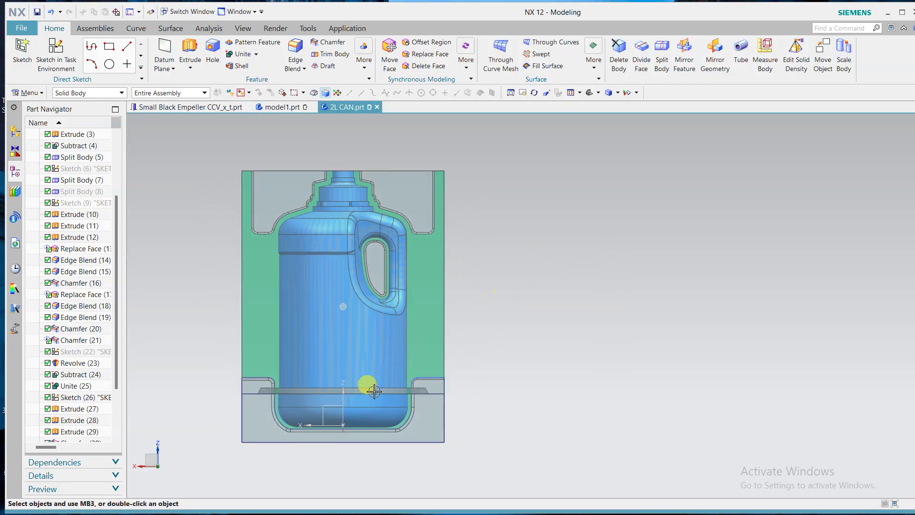
{"action": "scroll", "coordinate": [370, 392], "scroll_direction": "up", "scroll_amount": 3}
{"action": "middle_click_drag", "start_coordinate": [344, 423], "coordinate": [374, 437]}
{"action": "scroll", "coordinate": [488, 392], "scroll_direction": "down", "scroll_amount": 2}
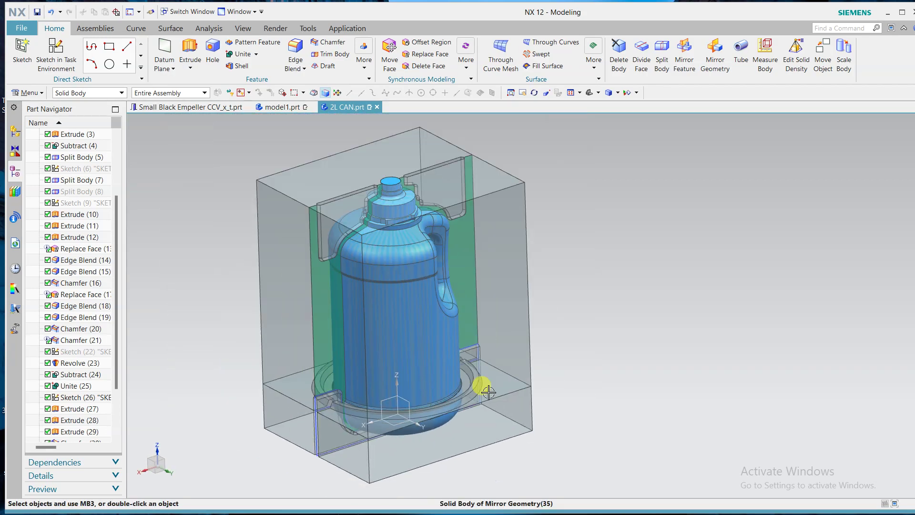
{"action": "key", "text": "F8"}
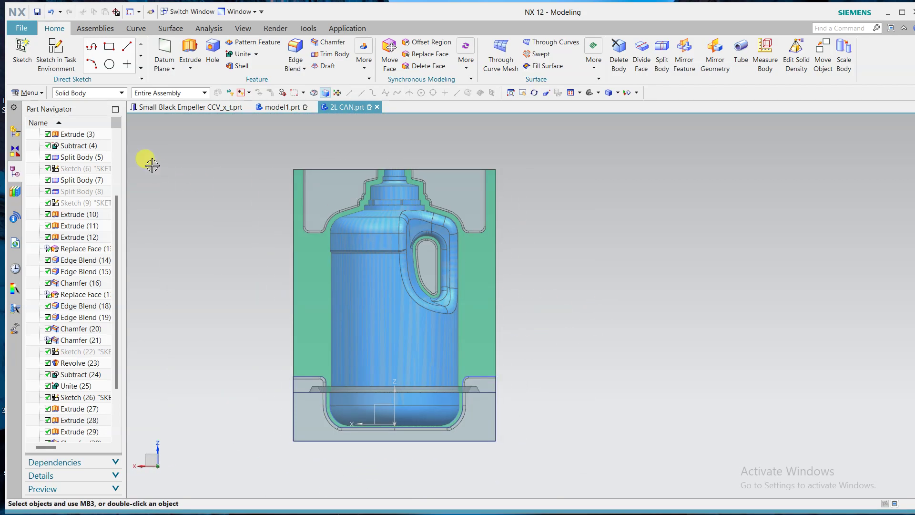
{"action": "left_click", "coordinate": [55, 53]}
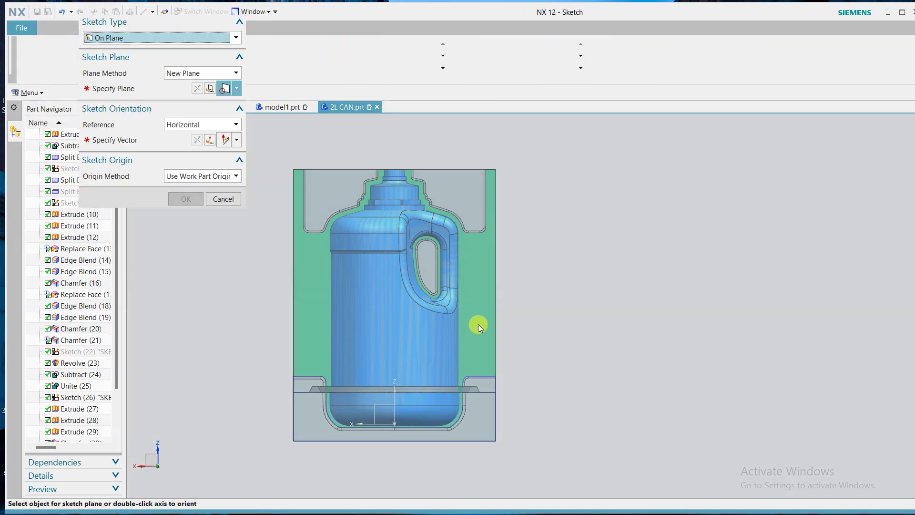
{"action": "left_click", "coordinate": [370, 402]}
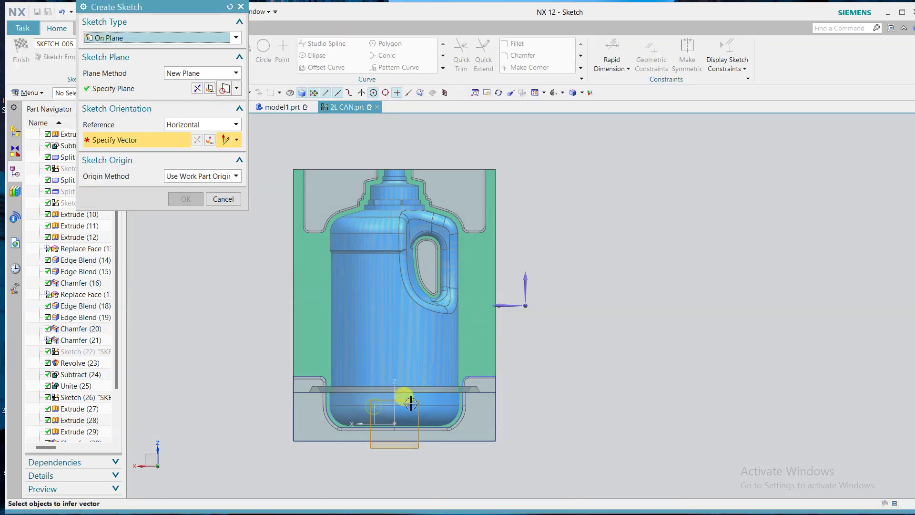
{"action": "left_click", "coordinate": [502, 308]}
{"action": "middle_click", "coordinate": [566, 356]}
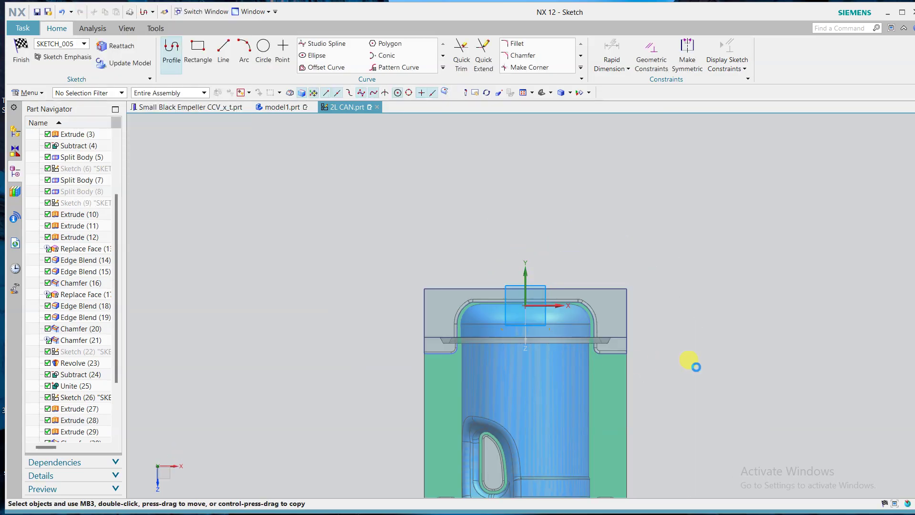
Sketch two vertically aligned 16 mm diameter circles on the green parting face at the handle side of the can
{"action": "middle_click_drag", "start_coordinate": [696, 367], "coordinate": [608, 245], "text": "shift"}
{"action": "scroll", "coordinate": [354, 258], "scroll_direction": "up", "scroll_amount": 4}
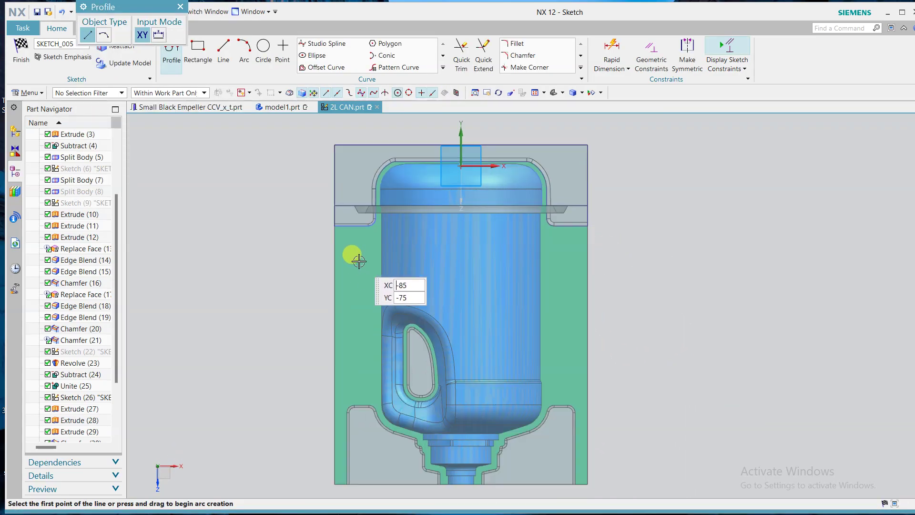
{"action": "left_click", "coordinate": [264, 51]}
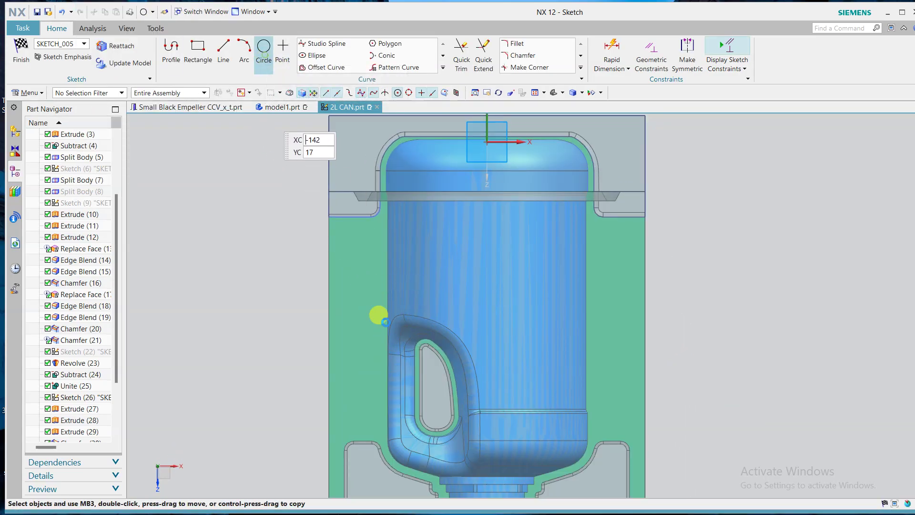
{"action": "left_click", "coordinate": [353, 269]}
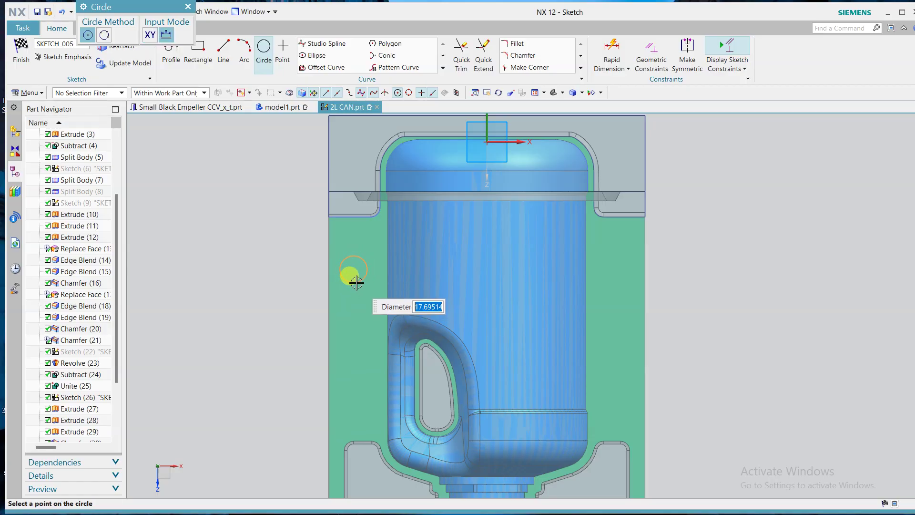
{"action": "left_click", "coordinate": [354, 347]}
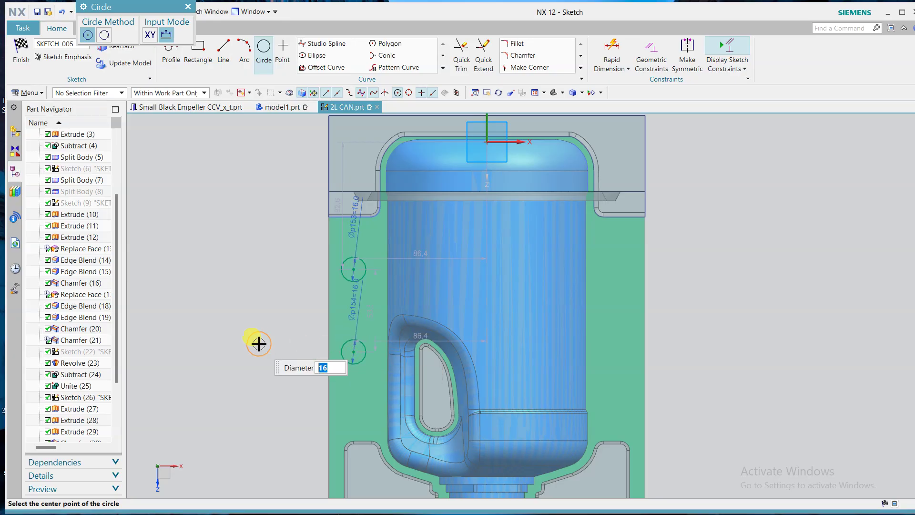
{"action": "key", "text": "Escape"}
Dimension the upper circle's centre 16 mm from the mould's outer side edge
{"action": "scroll", "coordinate": [259, 344], "scroll_direction": "down", "scroll_amount": 1}
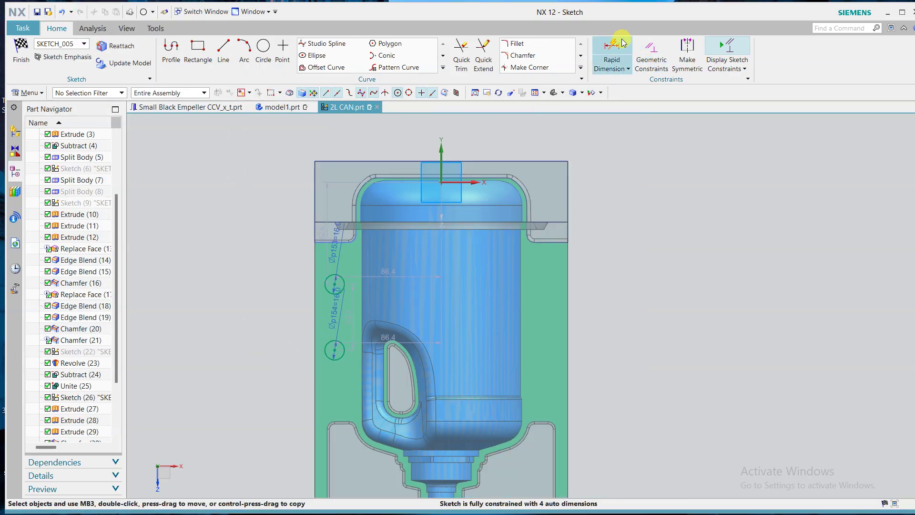
{"action": "left_click", "coordinate": [313, 305]}
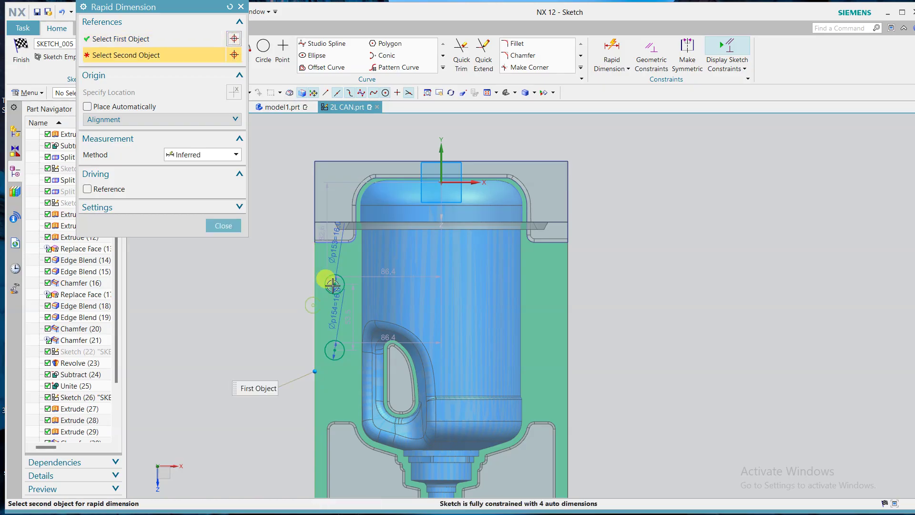
{"action": "left_click", "coordinate": [333, 285]}
{"action": "left_click", "coordinate": [274, 268]}
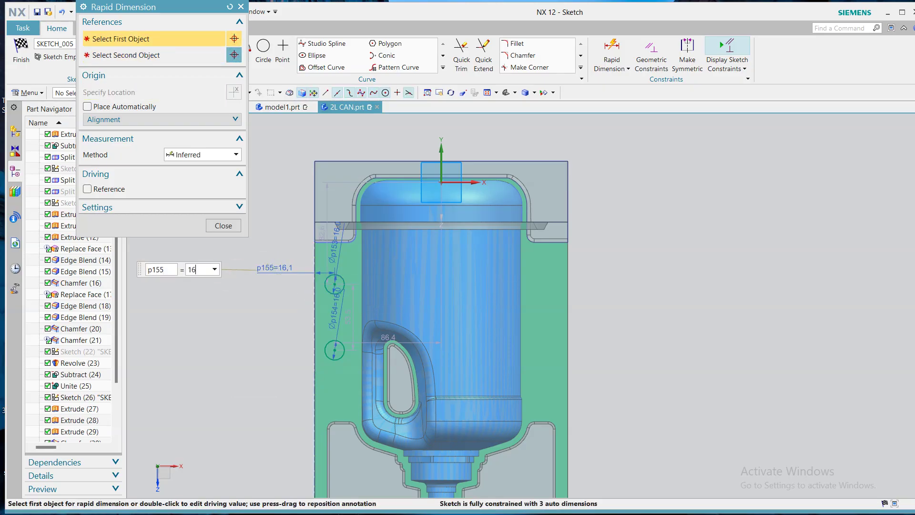
{"action": "key", "text": "Return"}
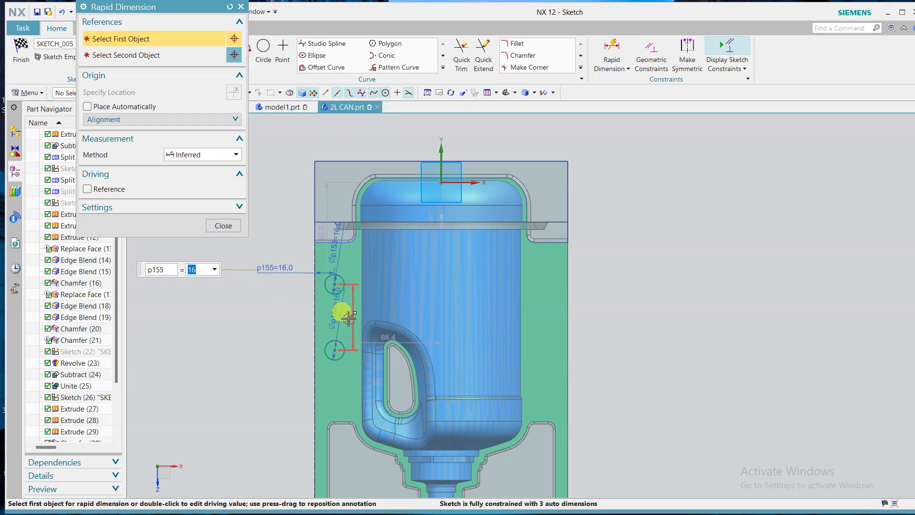
Set the vertical distance between the two circle centres to 60 mm
{"action": "left_click", "coordinate": [335, 350]}
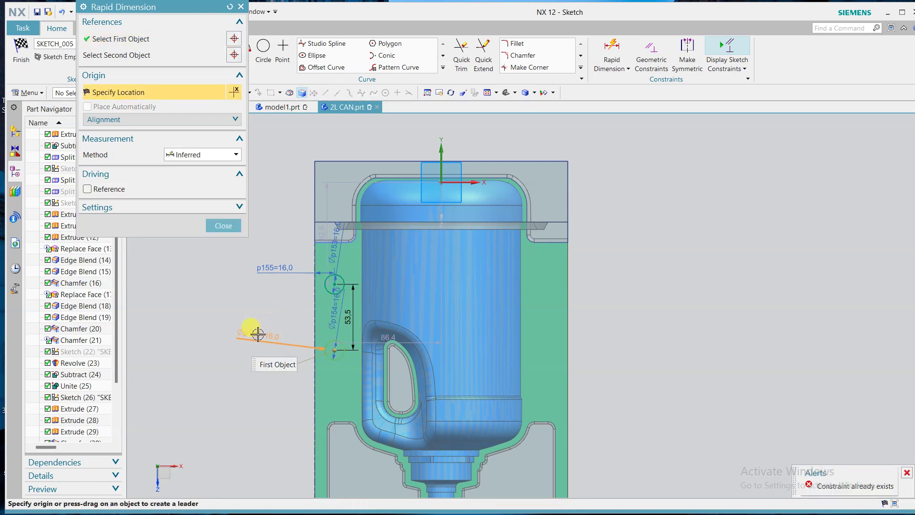
{"action": "key", "text": "Escape"}
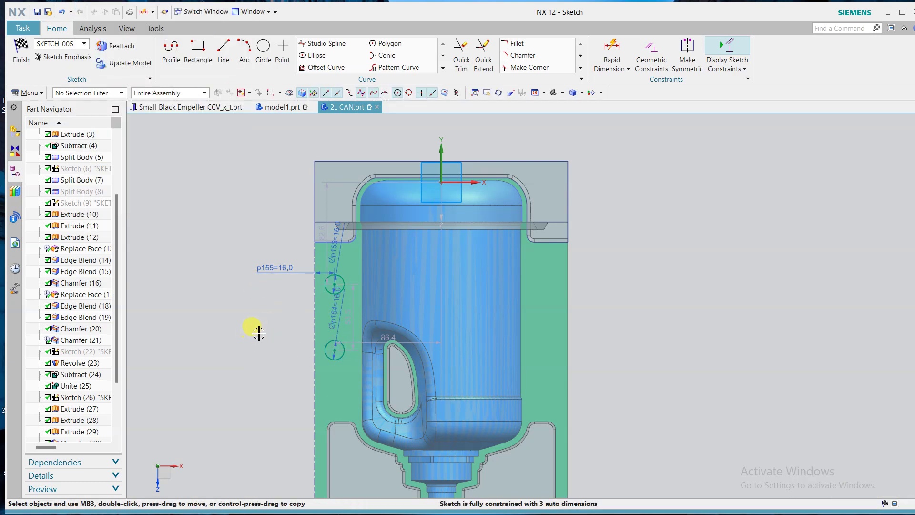
{"action": "left_click", "coordinate": [354, 318]}
{"action": "type", "text": "60"}
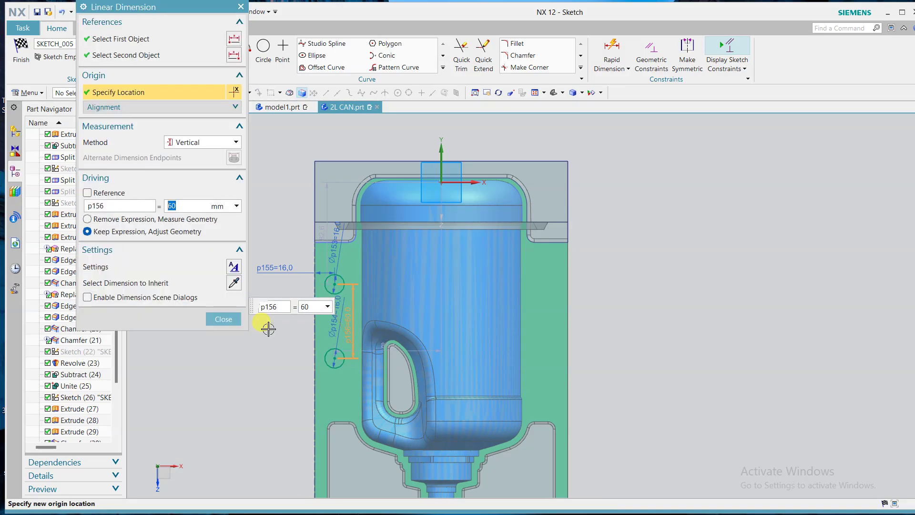
{"action": "left_click", "coordinate": [223, 320]}
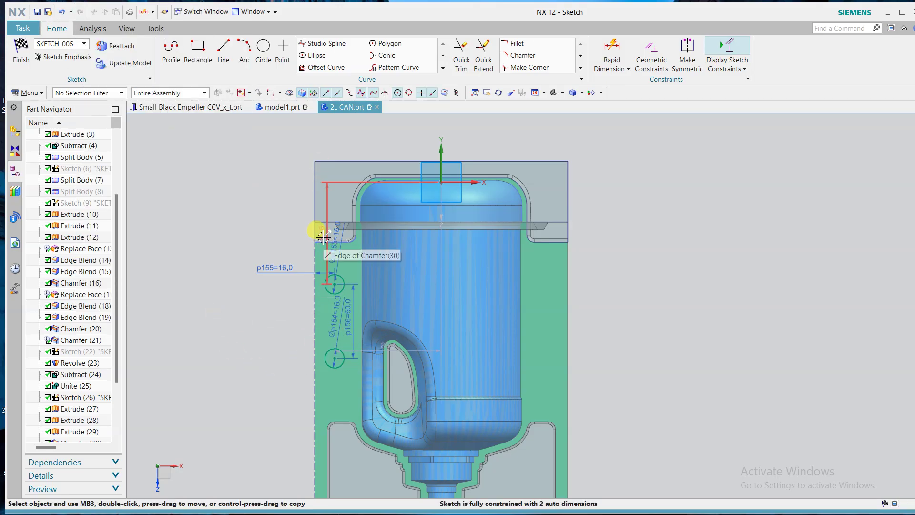
Set the vertical distance from the mould's outer corner to the upper circle's centre to 100 mm
{"action": "left_click", "coordinate": [612, 48]}
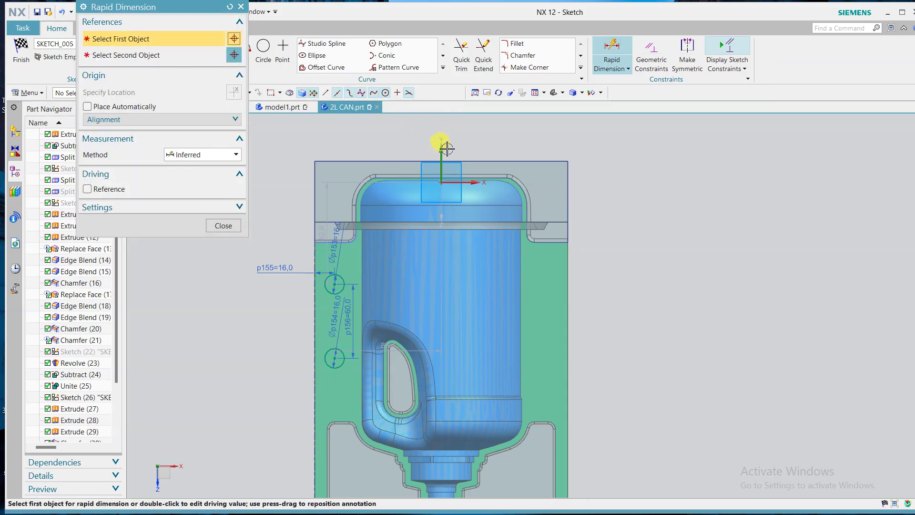
{"action": "left_click", "coordinate": [315, 161]}
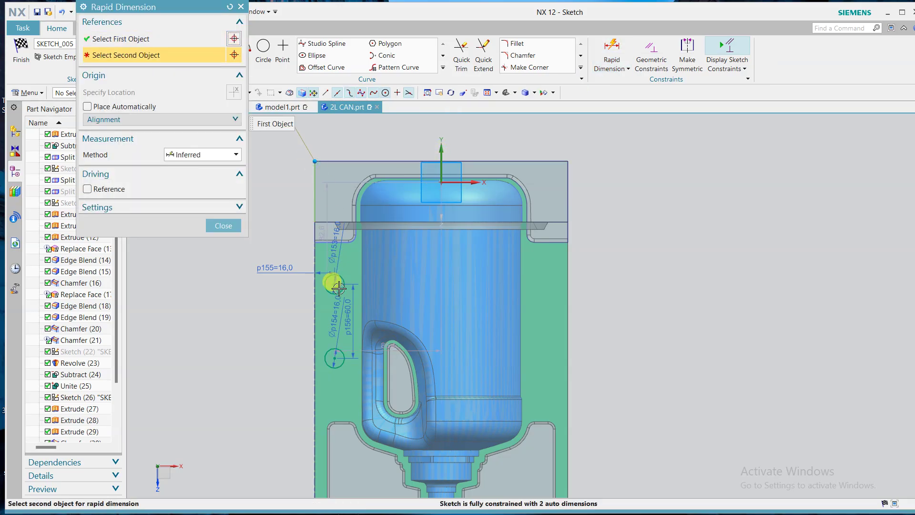
{"action": "left_click", "coordinate": [335, 285]}
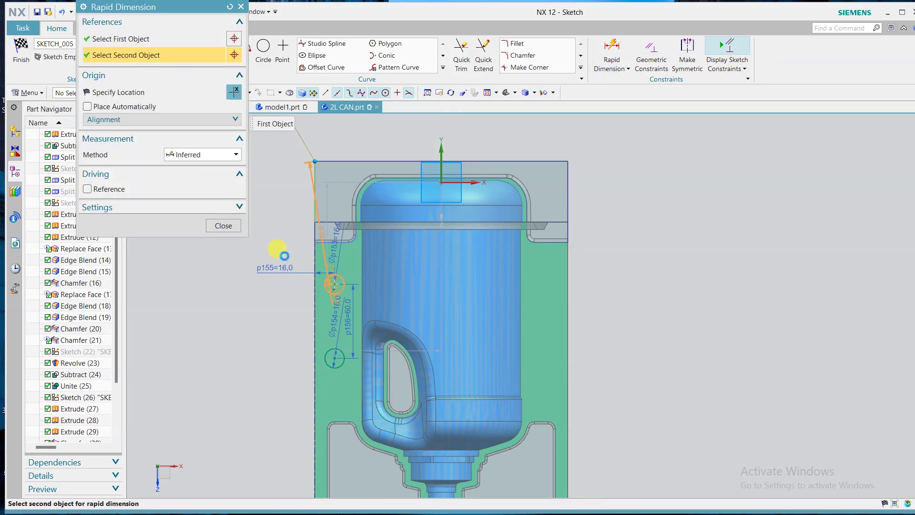
{"action": "left_click", "coordinate": [243, 254]}
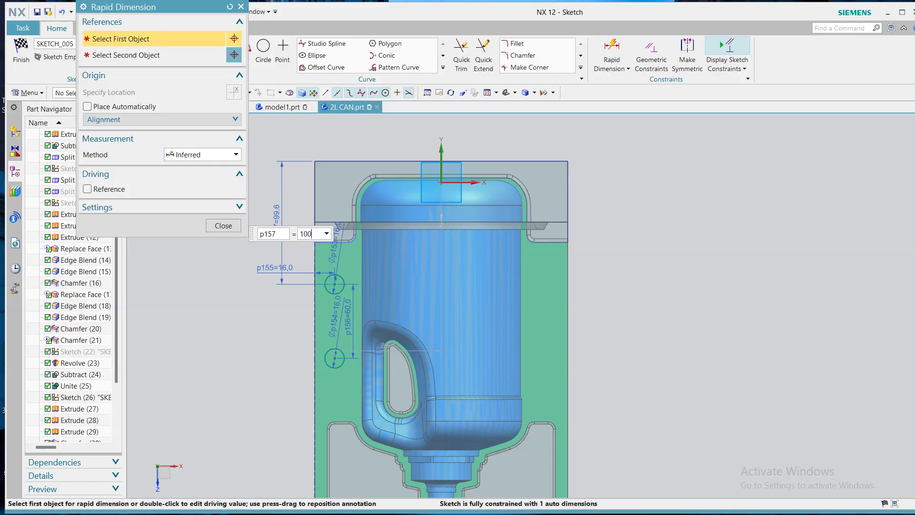
{"action": "key", "text": "Return"}
{"action": "left_click", "coordinate": [227, 225]}
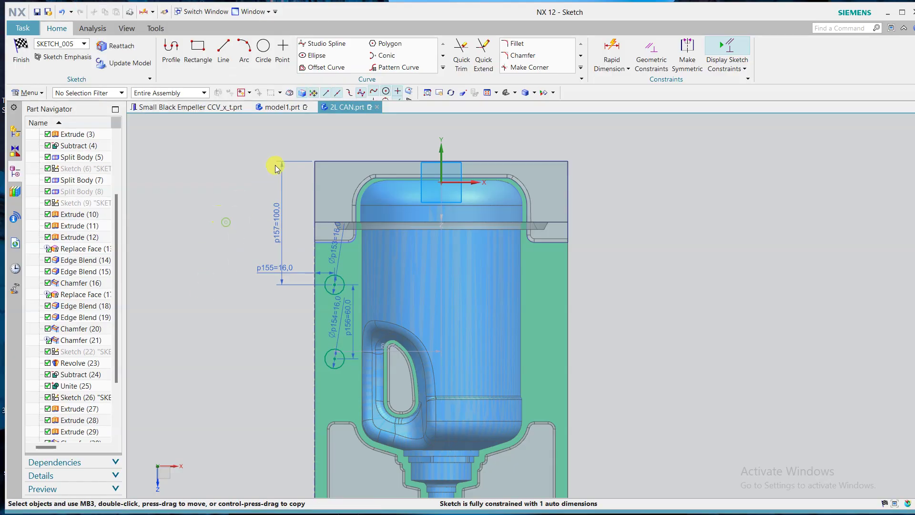
Mirror both circles about the sketch's vertical Y axis to the opposite parting face and finish the sketch
{"action": "left_click", "coordinate": [444, 70]}
{"action": "left_click", "coordinate": [327, 91]}
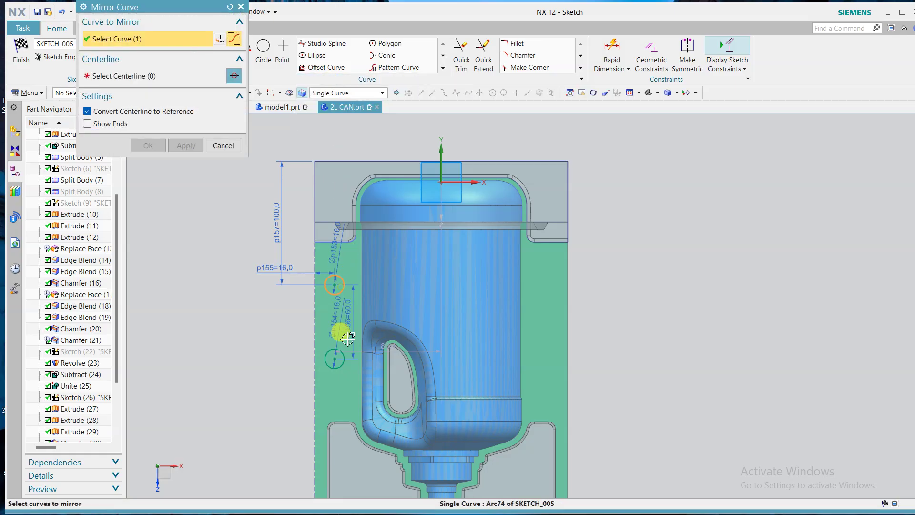
{"action": "left_click", "coordinate": [334, 350]}
{"action": "middle_click", "coordinate": [327, 347]}
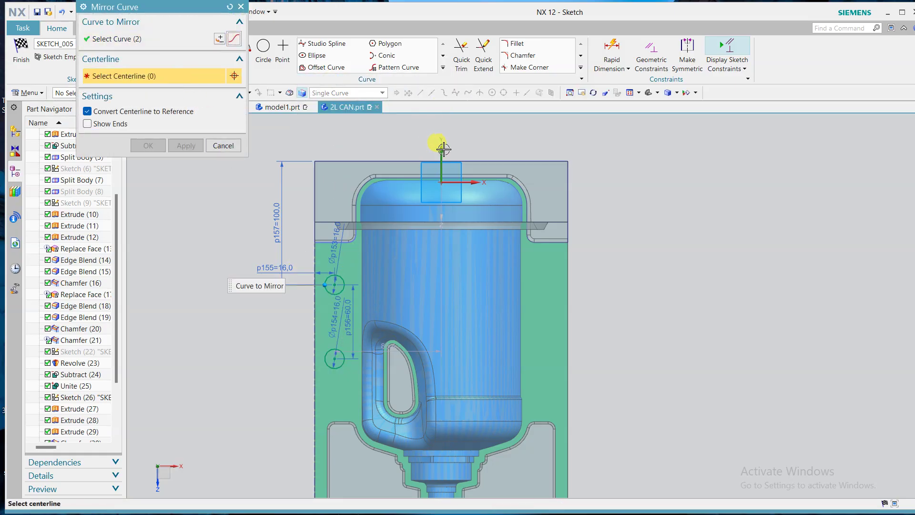
{"action": "middle_click", "coordinate": [641, 276]}
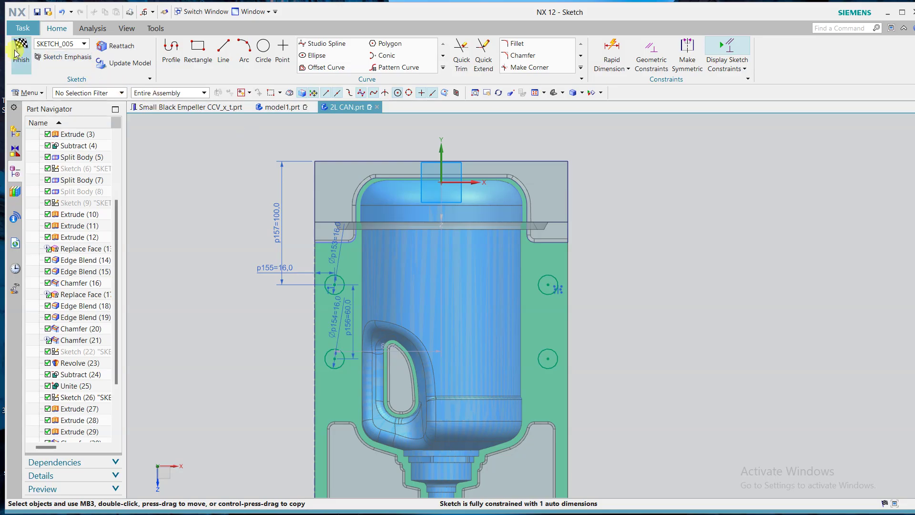
{"action": "left_click", "coordinate": [15, 53]}
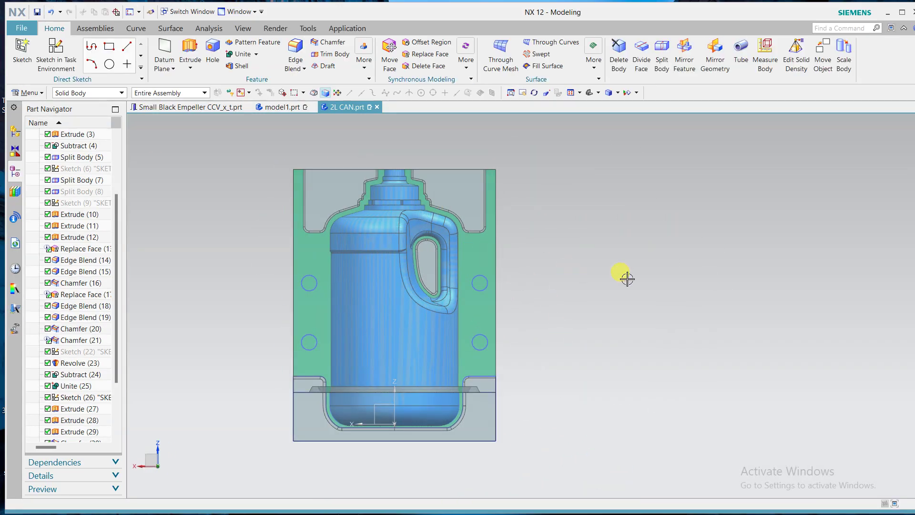
Start an Extrude of the four sketched circles with the Boolean set to None
{"action": "left_click", "coordinate": [190, 50]}
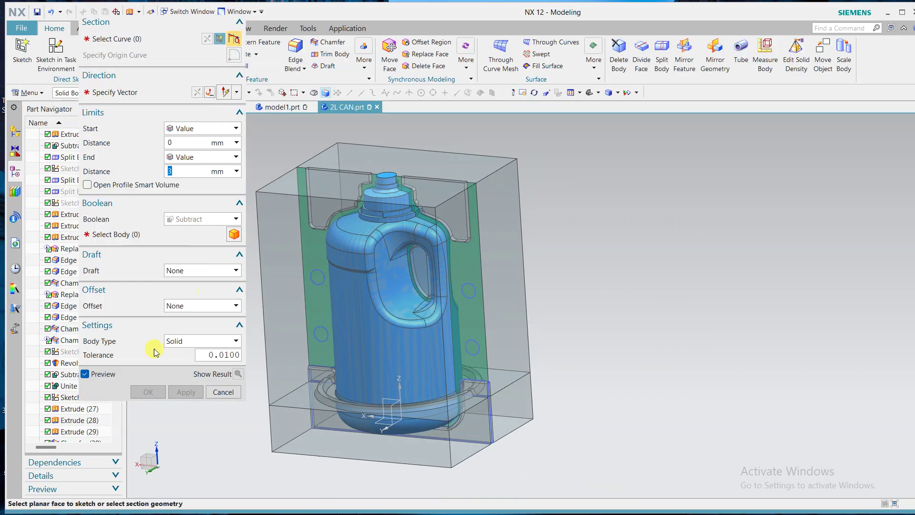
{"action": "scroll", "coordinate": [86, 433], "scroll_direction": "down", "scroll_amount": 3}
{"action": "left_click", "coordinate": [91, 431]}
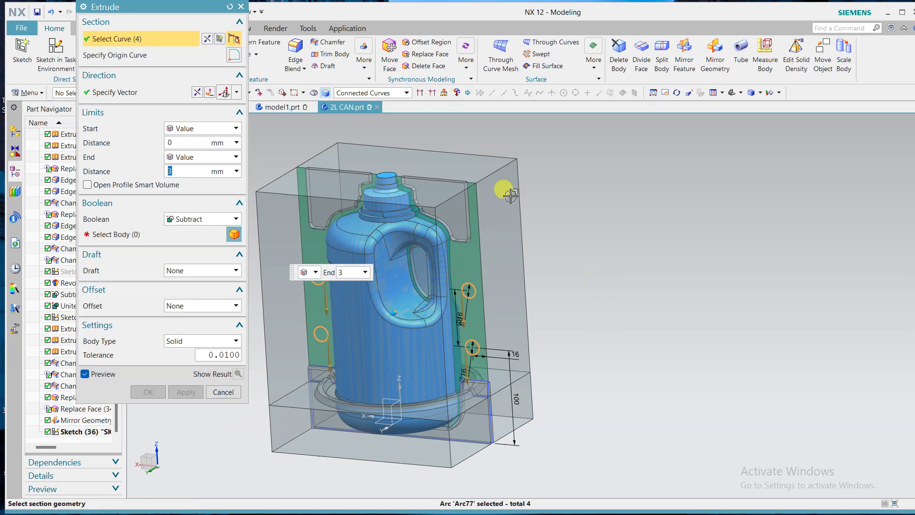
{"action": "left_click", "coordinate": [201, 218]}
{"action": "left_click", "coordinate": [181, 232]}
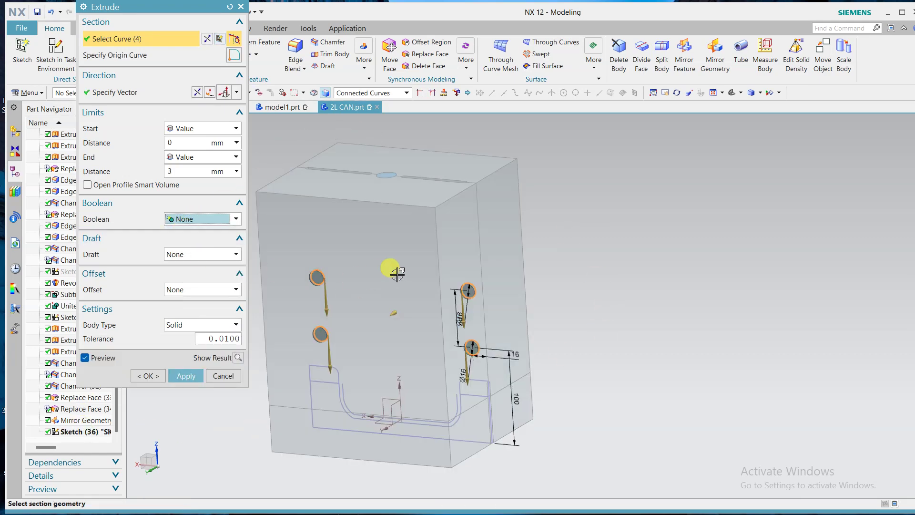
Extrude the circles by a symmetric value of 95 mm so the rods pass through both mould halves
{"action": "middle_click_drag", "start_coordinate": [553, 265], "coordinate": [398, 265]}
{"action": "left_click", "coordinate": [201, 160]}
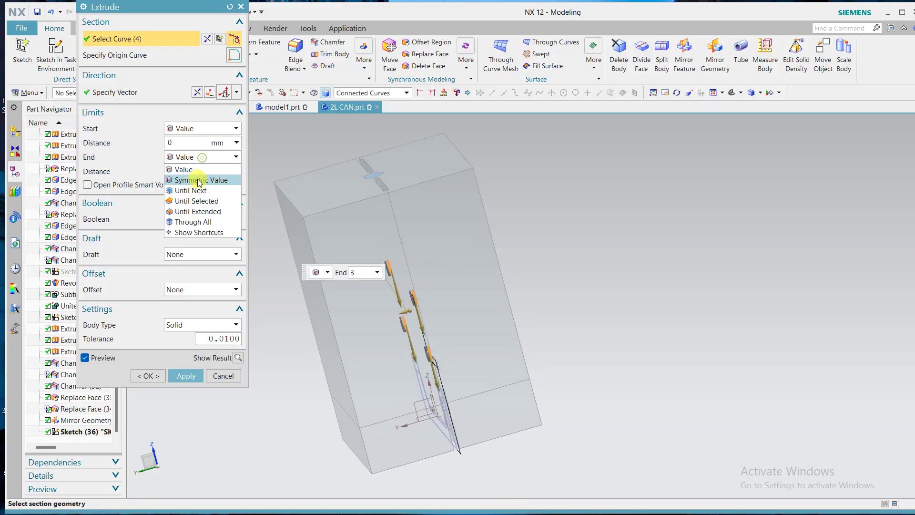
{"action": "left_click", "coordinate": [201, 180]}
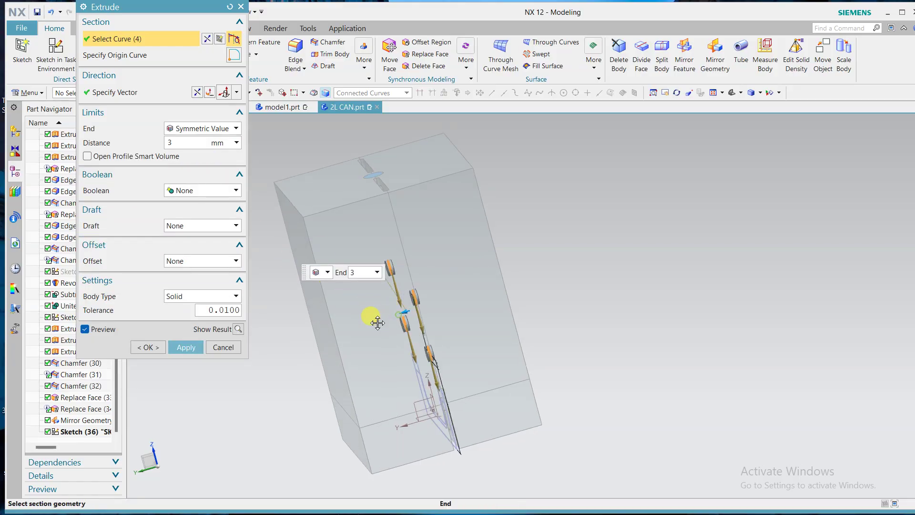
{"action": "left_click_drag", "start_coordinate": [377, 323], "coordinate": [322, 350]}
{"action": "mouse_move", "coordinate": [268, 370]}
{"action": "middle_mouse_down"}
{"action": "mouse_move", "coordinate": [254, 349]}
{"action": "mouse_move", "coordinate": [259, 364]}
{"action": "middle_mouse_up"}
{"action": "key", "text": "F8"}
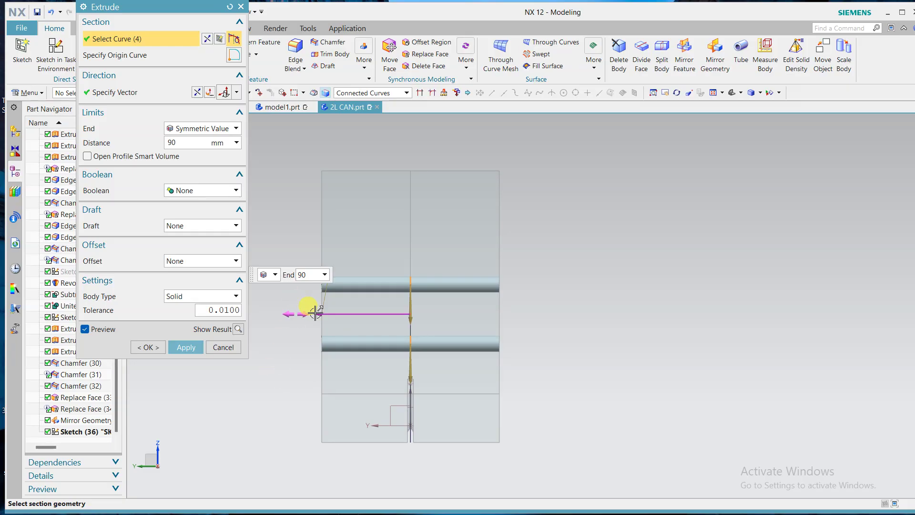
{"action": "left_click_drag", "start_coordinate": [315, 313], "coordinate": [309, 315]}
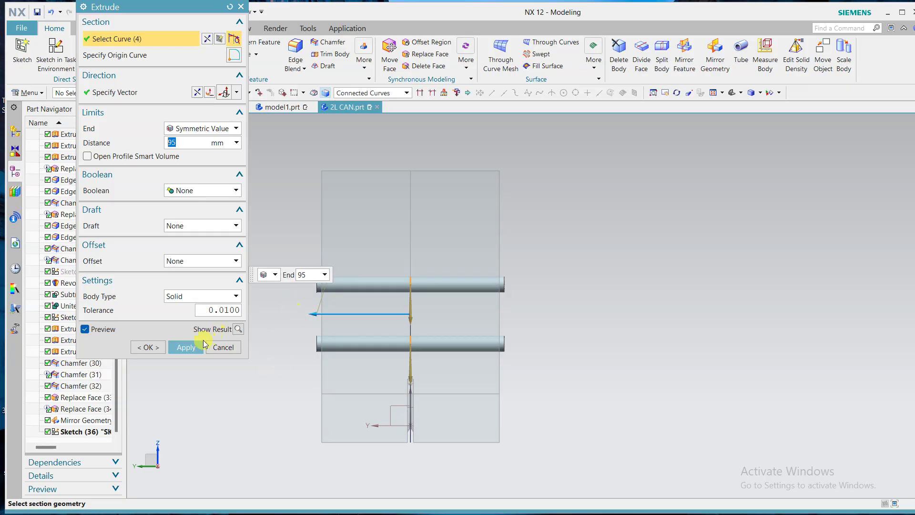
{"action": "left_click", "coordinate": [148, 348]}
Subtract the four rods from the mould half on the +Y side, keeping the tool bodies
{"action": "middle_click_drag", "start_coordinate": [576, 253], "coordinate": [608, 239]}
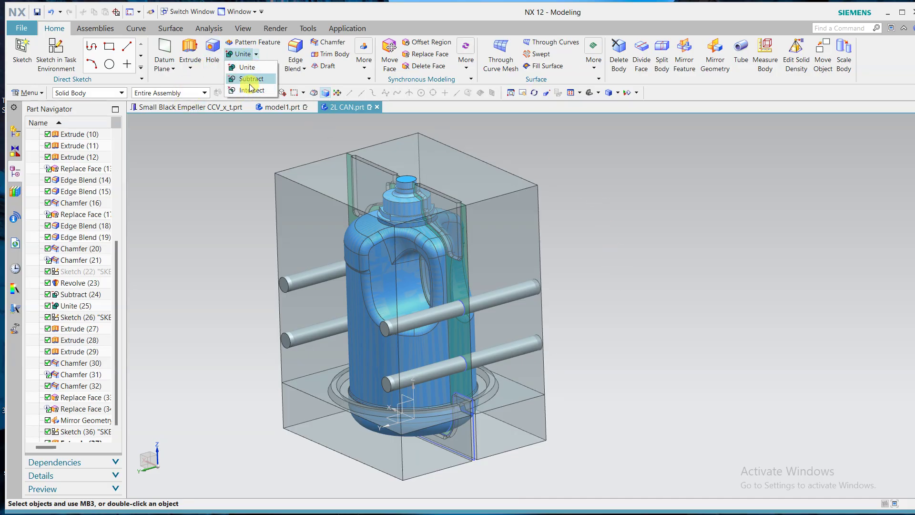
{"action": "left_click", "coordinate": [250, 79]}
{"action": "left_click", "coordinate": [286, 180]}
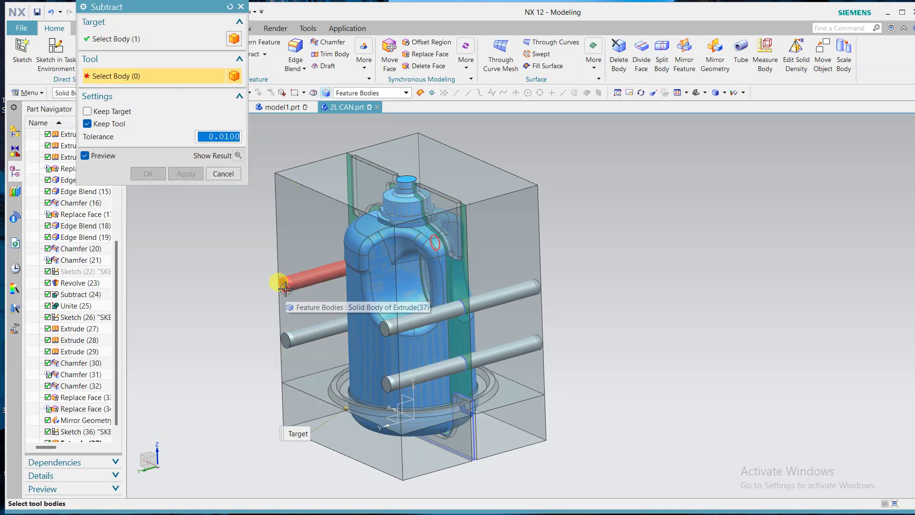
{"action": "left_click", "coordinate": [288, 283]}
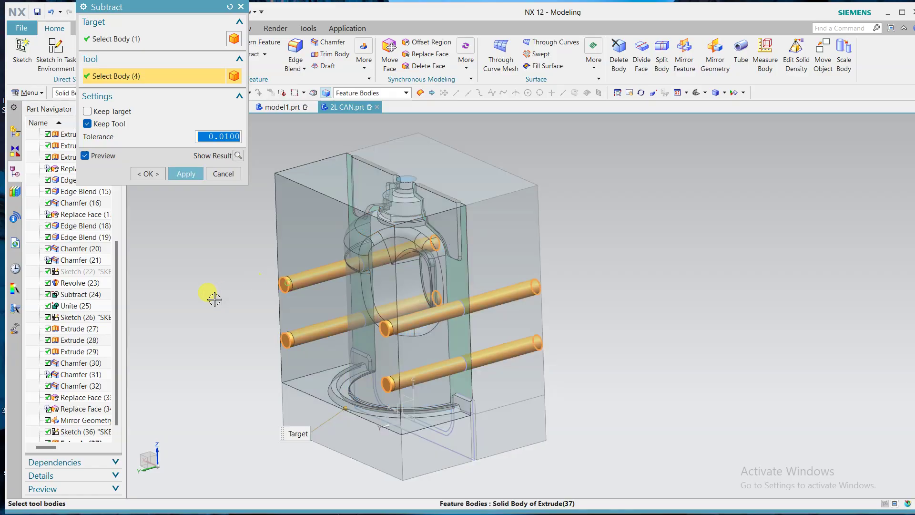
{"action": "left_click", "coordinate": [184, 173]}
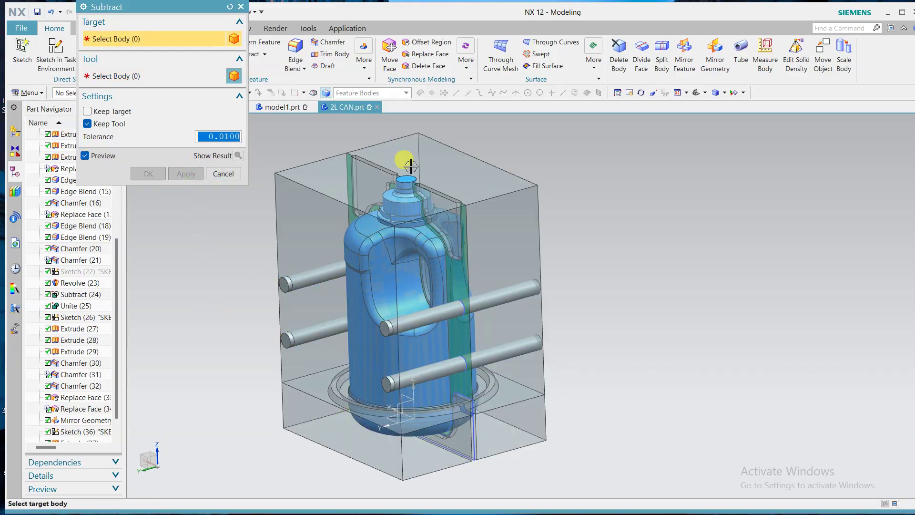
Subtract the four rods from the opposite mould half without keeping the tool bodies
{"action": "left_click", "coordinate": [288, 282]}
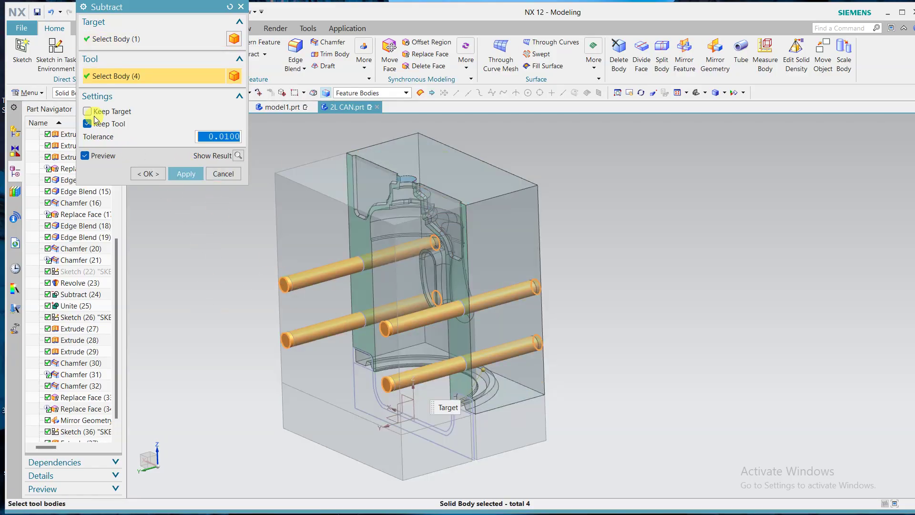
{"action": "left_click", "coordinate": [148, 173]}
{"action": "middle_click_drag", "start_coordinate": [150, 188], "coordinate": [238, 192]}
{"action": "middle_click_drag", "start_coordinate": [555, 237], "coordinate": [527, 247]}
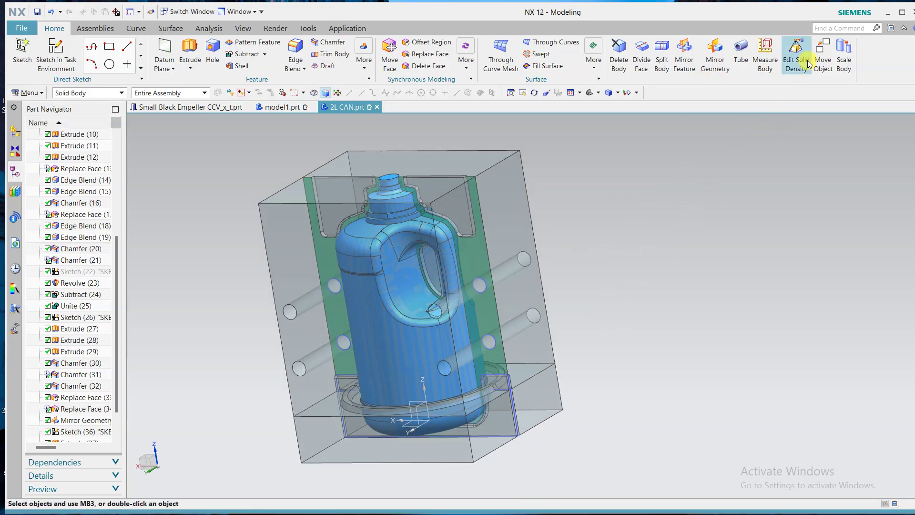
Move the -Y side mould half and its base section away from the can to open the mould
{"action": "left_click", "coordinate": [823, 53]}
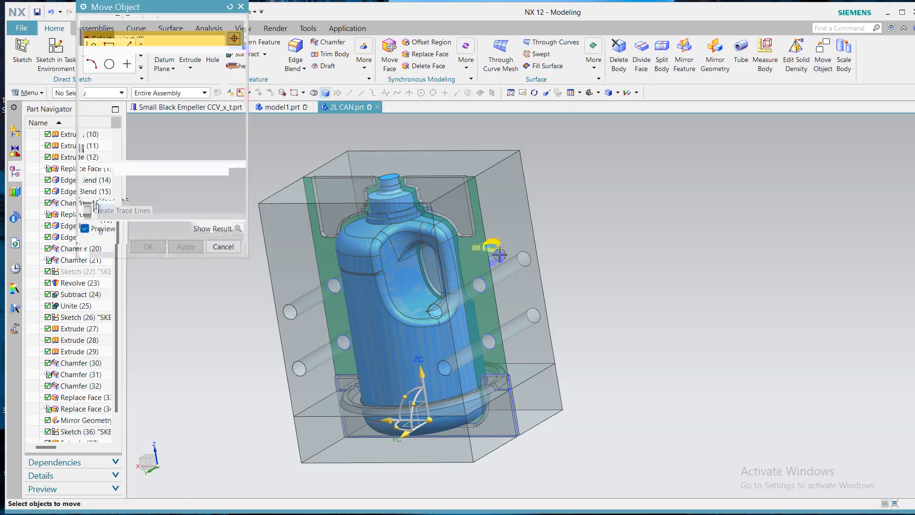
{"action": "left_click", "coordinate": [553, 248]}
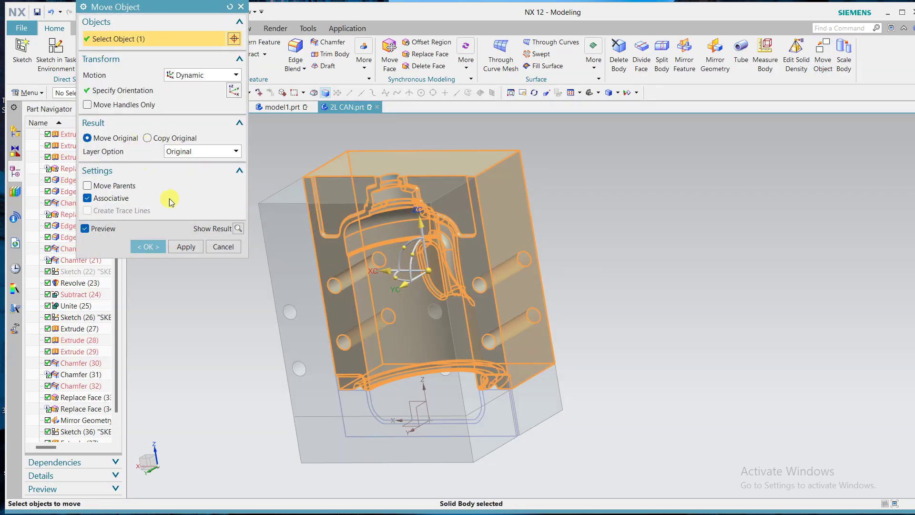
{"action": "left_click_drag", "start_coordinate": [409, 282], "coordinate": [481, 239]}
{"action": "left_click", "coordinate": [133, 43]}
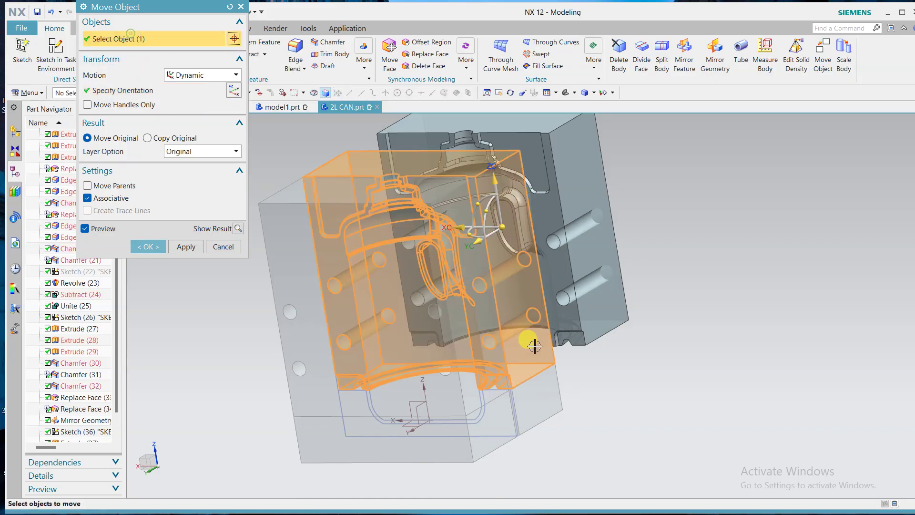
{"action": "left_click", "coordinate": [540, 402]}
{"action": "left_click", "coordinate": [156, 247]}
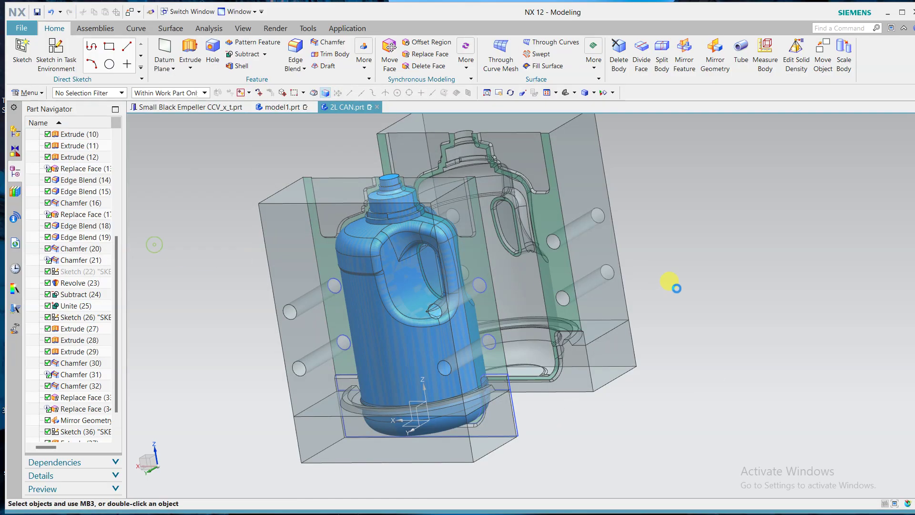
Inspect the cavity and through-holes of the opened mould, and undo the move of the mould half
{"action": "middle_click_drag", "start_coordinate": [673, 265], "coordinate": [646, 247]}
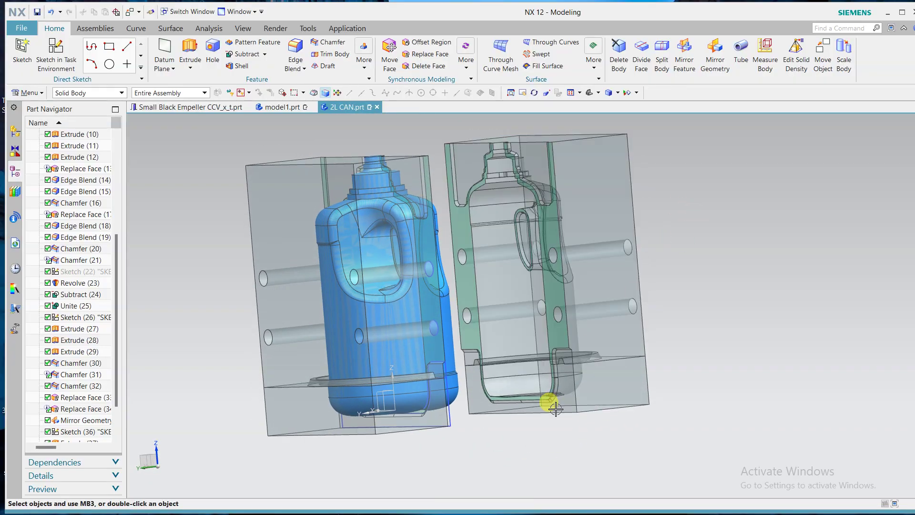
{"action": "scroll", "coordinate": [567, 320], "scroll_direction": "up", "scroll_amount": 5}
{"action": "scroll", "coordinate": [567, 320], "scroll_direction": "down", "scroll_amount": 8}
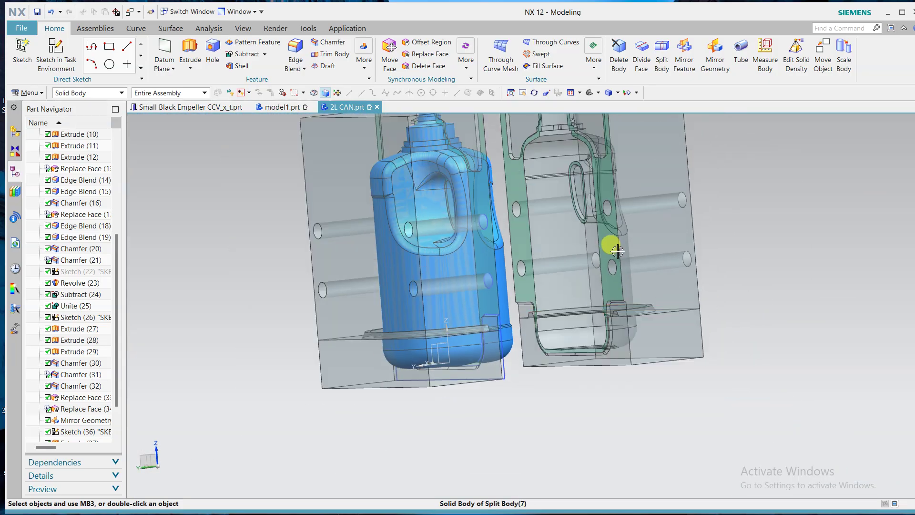
{"action": "middle_click_drag", "start_coordinate": [618, 251], "coordinate": [548, 267]}
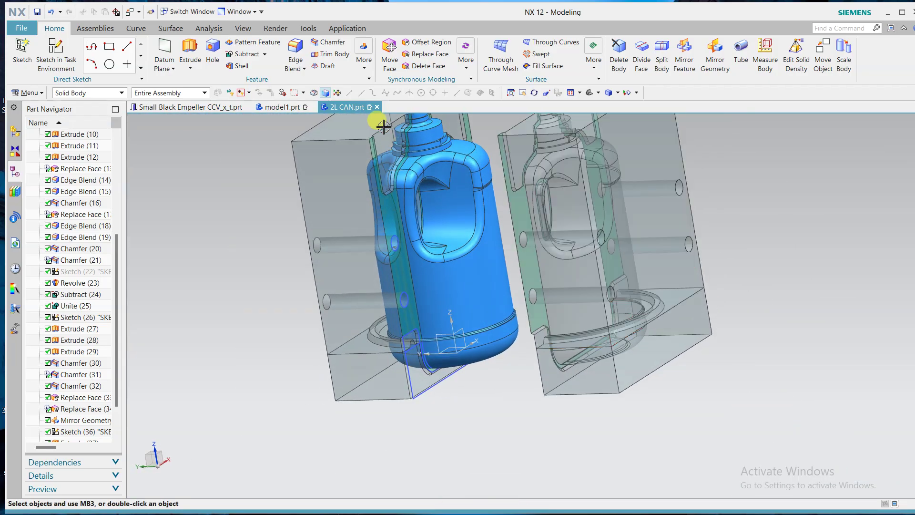
{"action": "middle_click_drag", "start_coordinate": [468, 399], "coordinate": [485, 386]}
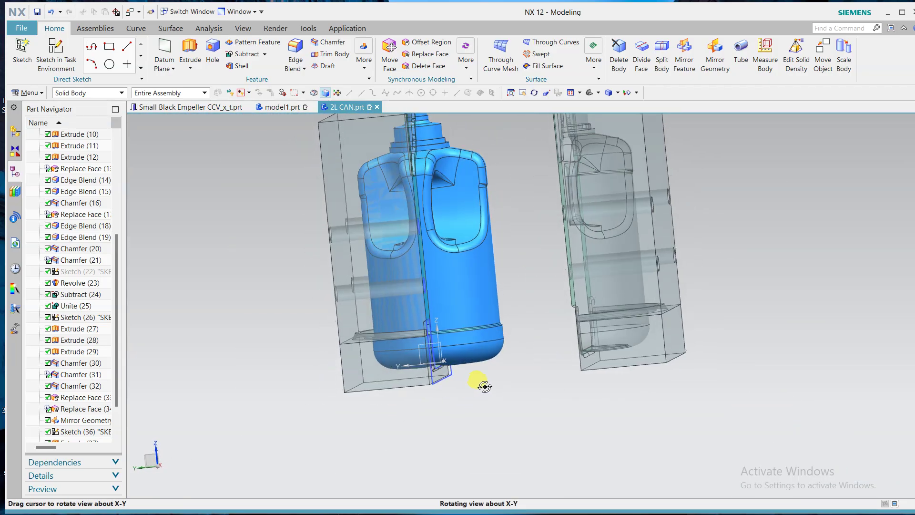
{"action": "left_click", "coordinate": [50, 12]}
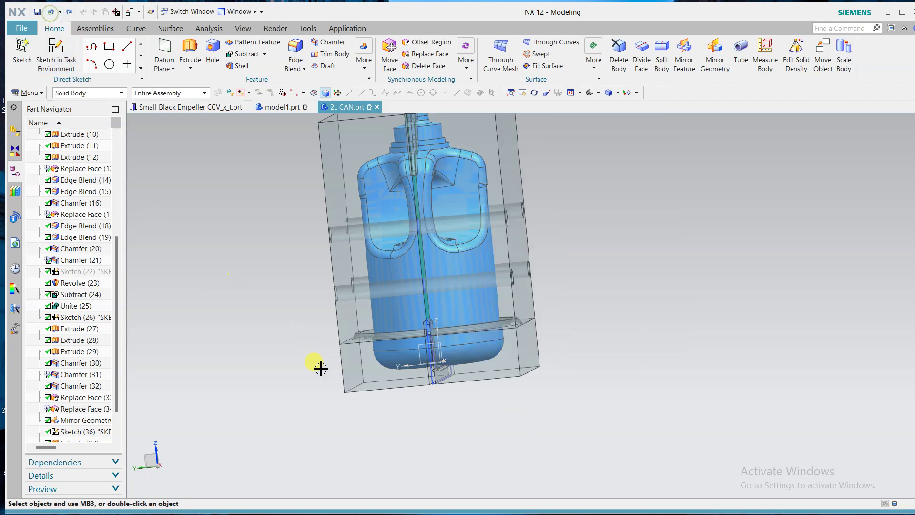
Hide the sketch containing the four hole circles
{"action": "middle_click_drag", "start_coordinate": [322, 375], "coordinate": [562, 340]}
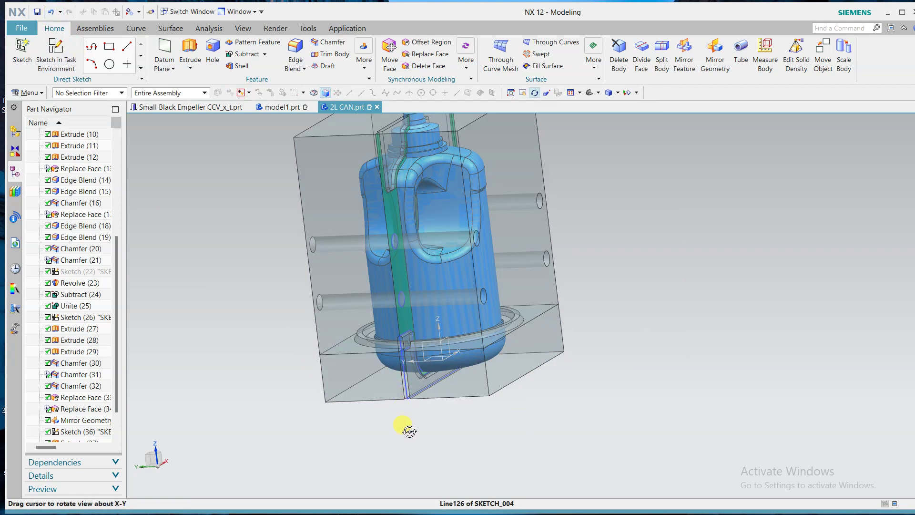
{"action": "key", "text": "Escape"}
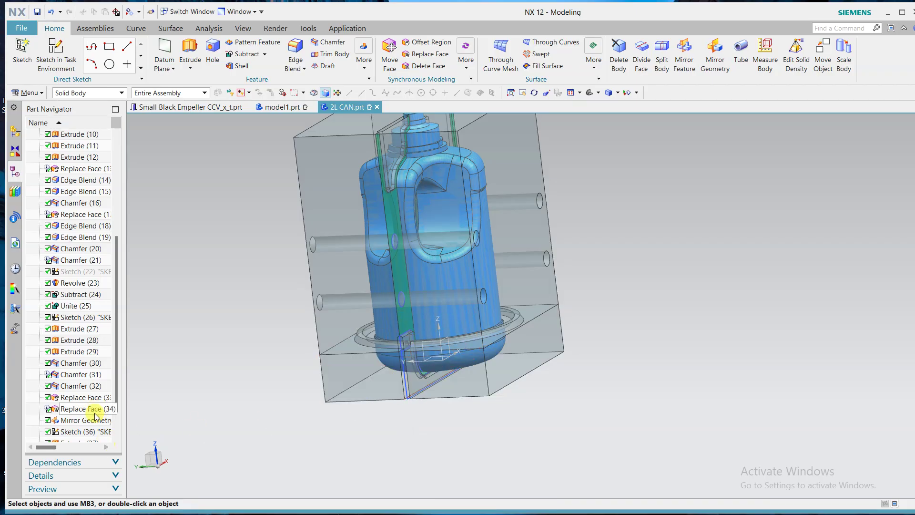
{"action": "right_click", "coordinate": [88, 433]}
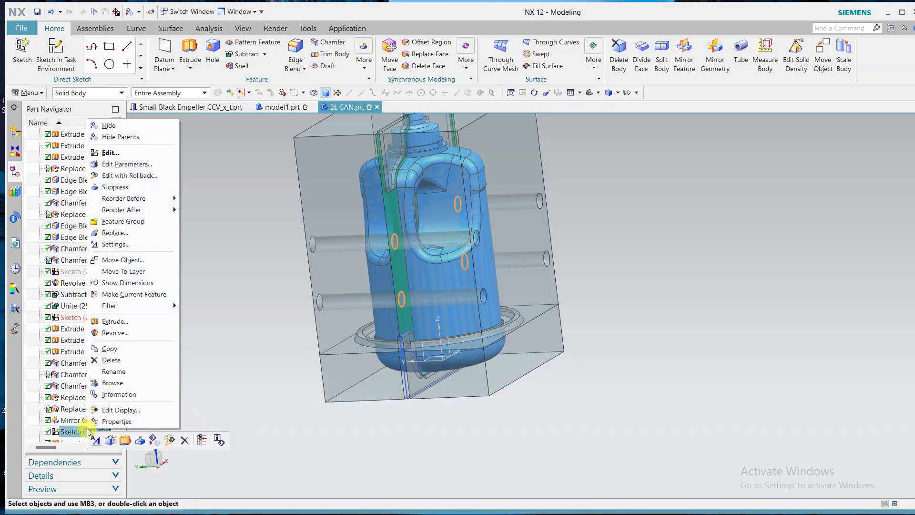
{"action": "left_click", "coordinate": [109, 125]}
Reset the selection filter to No Selection Filter and hide the remaining profile sketch at the mould base
{"action": "scroll", "coordinate": [87, 427], "scroll_direction": "down", "scroll_amount": 1}
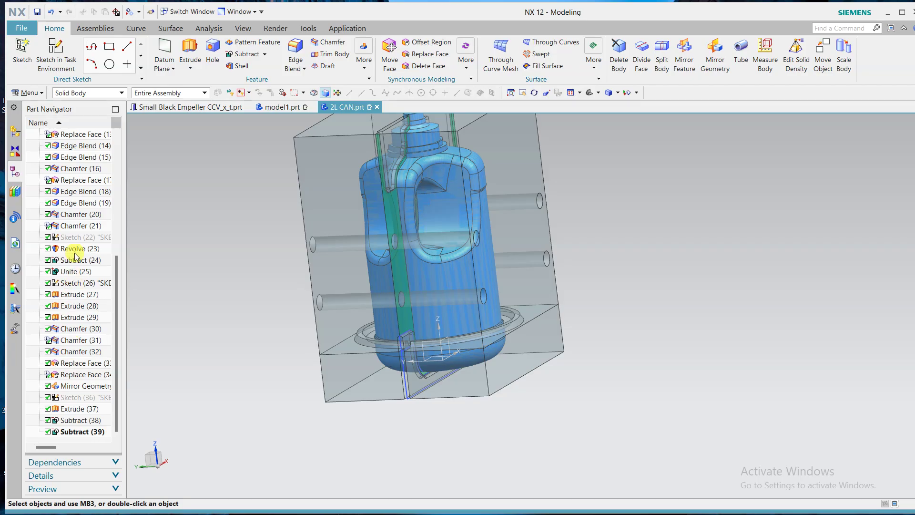
{"action": "left_click", "coordinate": [92, 94]}
{"action": "left_click", "coordinate": [77, 102]}
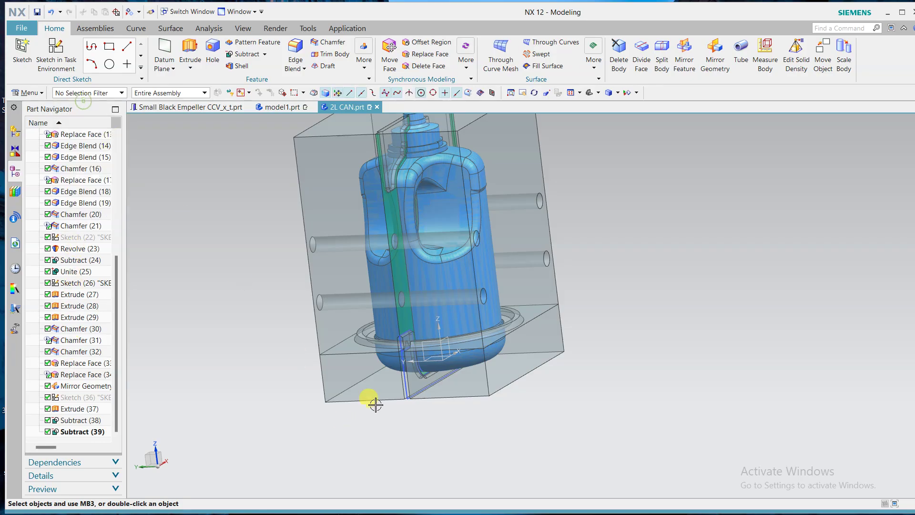
{"action": "key", "text": "ctrl+b"}
{"action": "mouse_move", "coordinate": [441, 445]}
{"action": "middle_mouse_down"}
{"action": "mouse_move", "coordinate": [468, 442]}
{"action": "mouse_move", "coordinate": [419, 447]}
{"action": "mouse_move", "coordinate": [434, 448]}
{"action": "middle_mouse_up"}
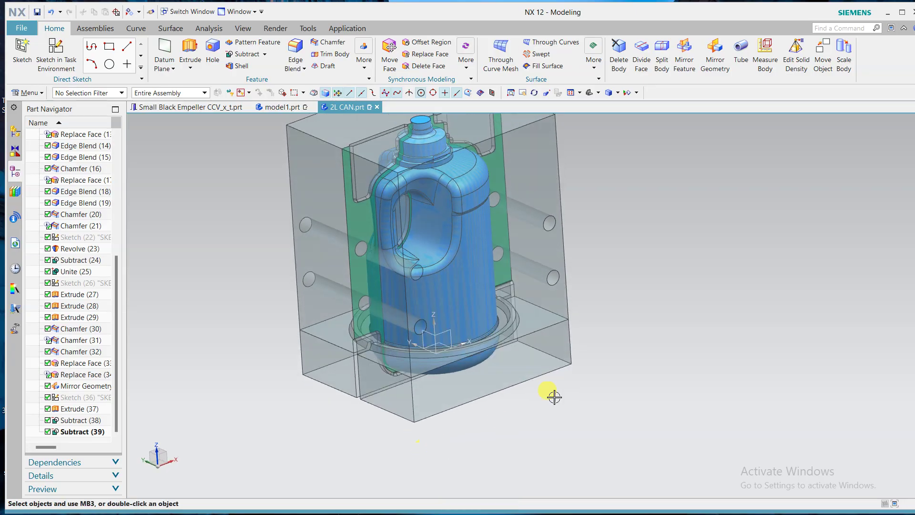
{"action": "middle_click_drag", "start_coordinate": [615, 339], "coordinate": [548, 358], "text": "shift"}
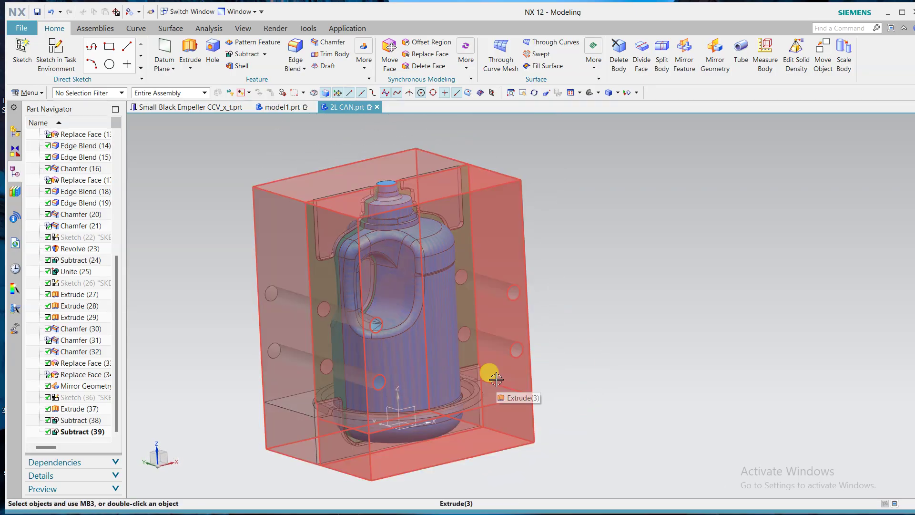